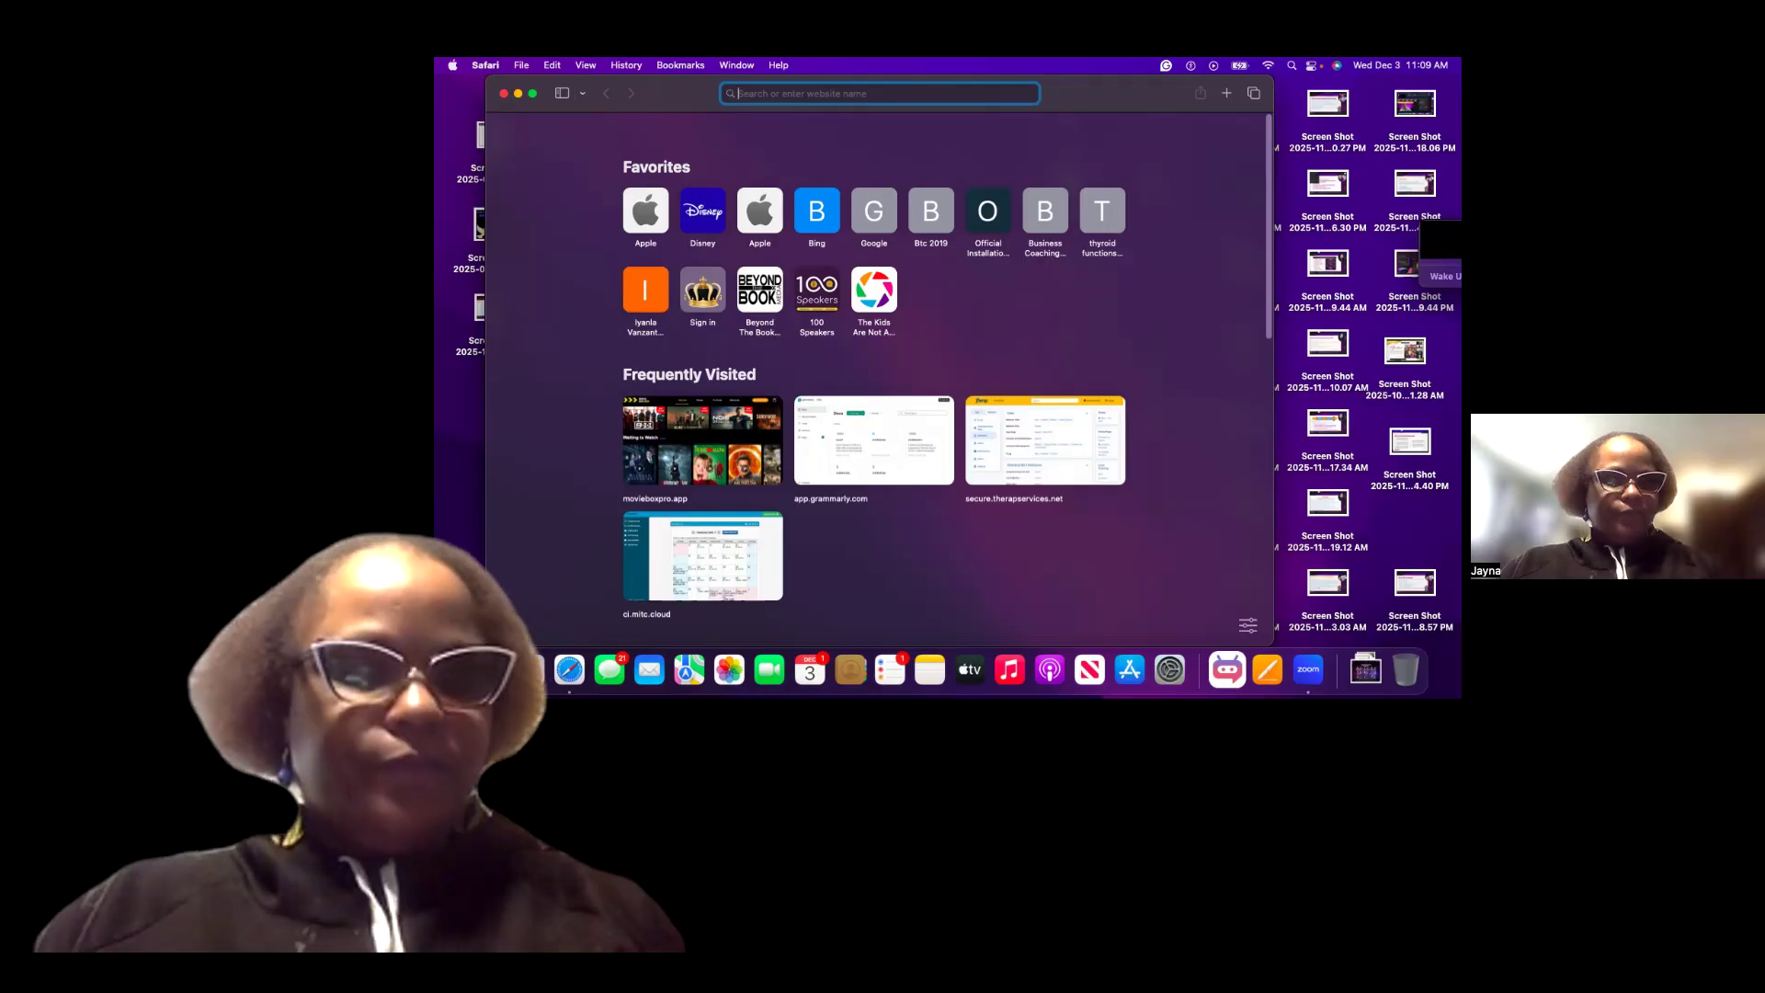
Open canva.com in the browser.
{"action": "type", "text": "canva.com"}
{"action": "key", "text": "Return"}
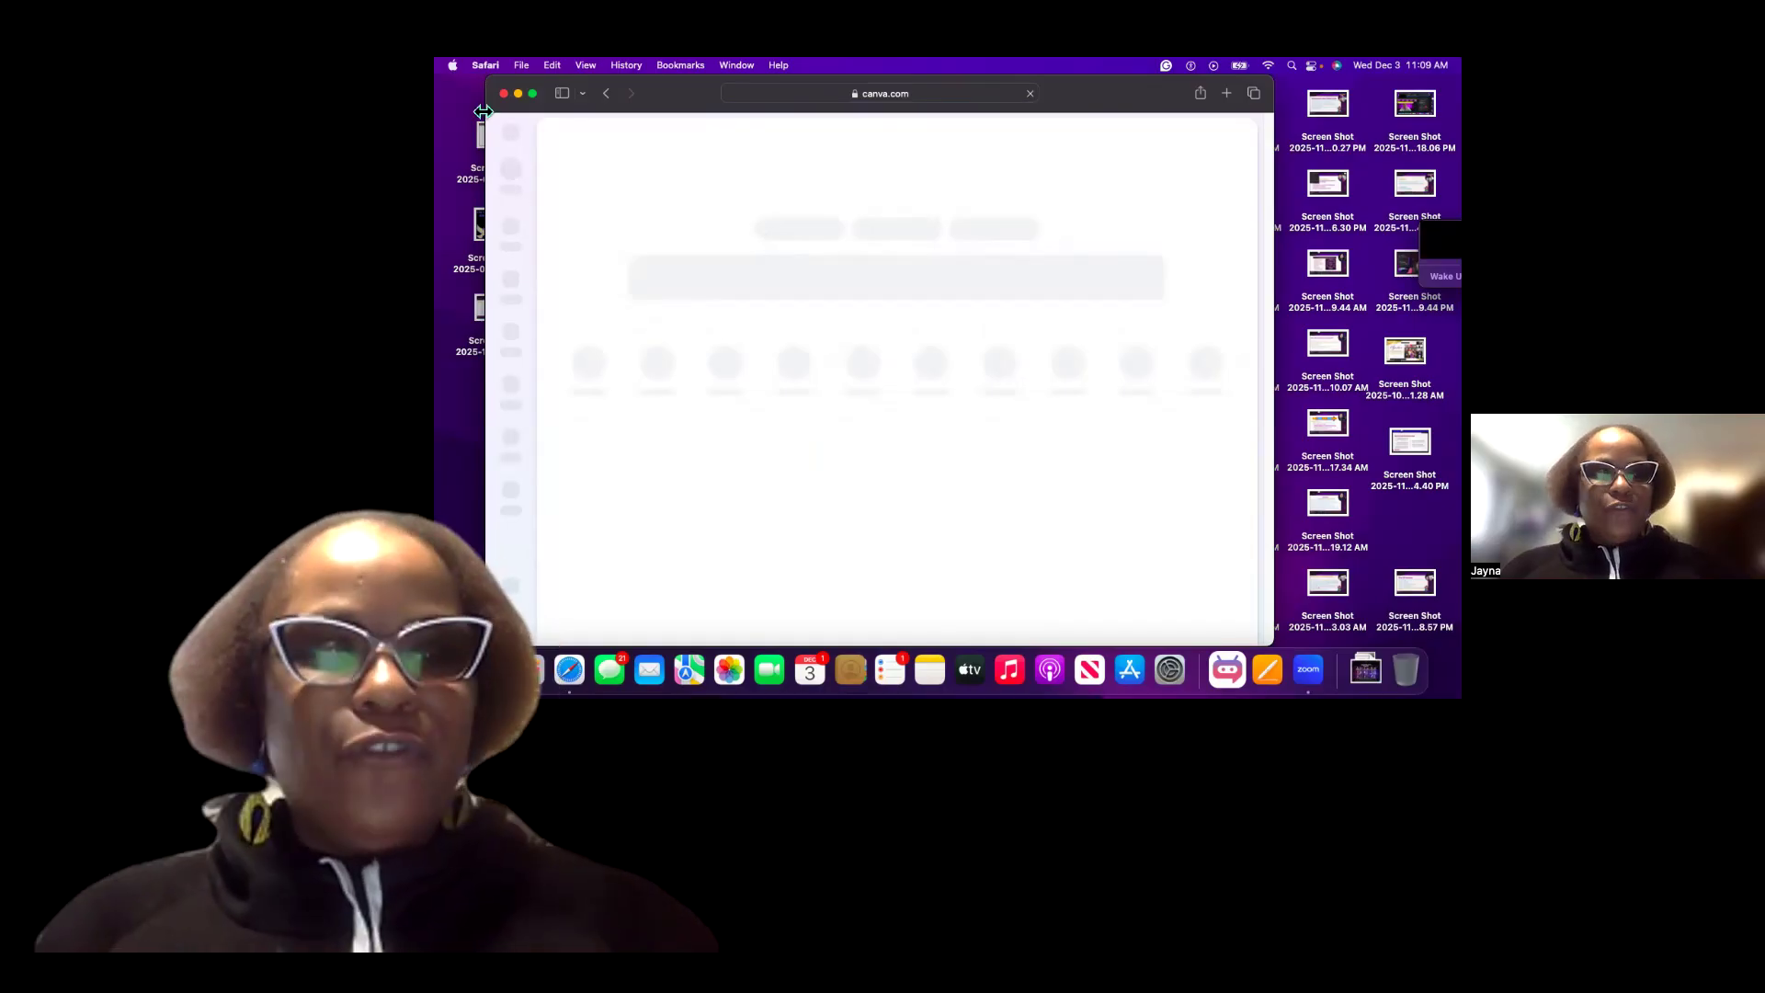
{"action": "mouse_move", "coordinate": [537, 98]}
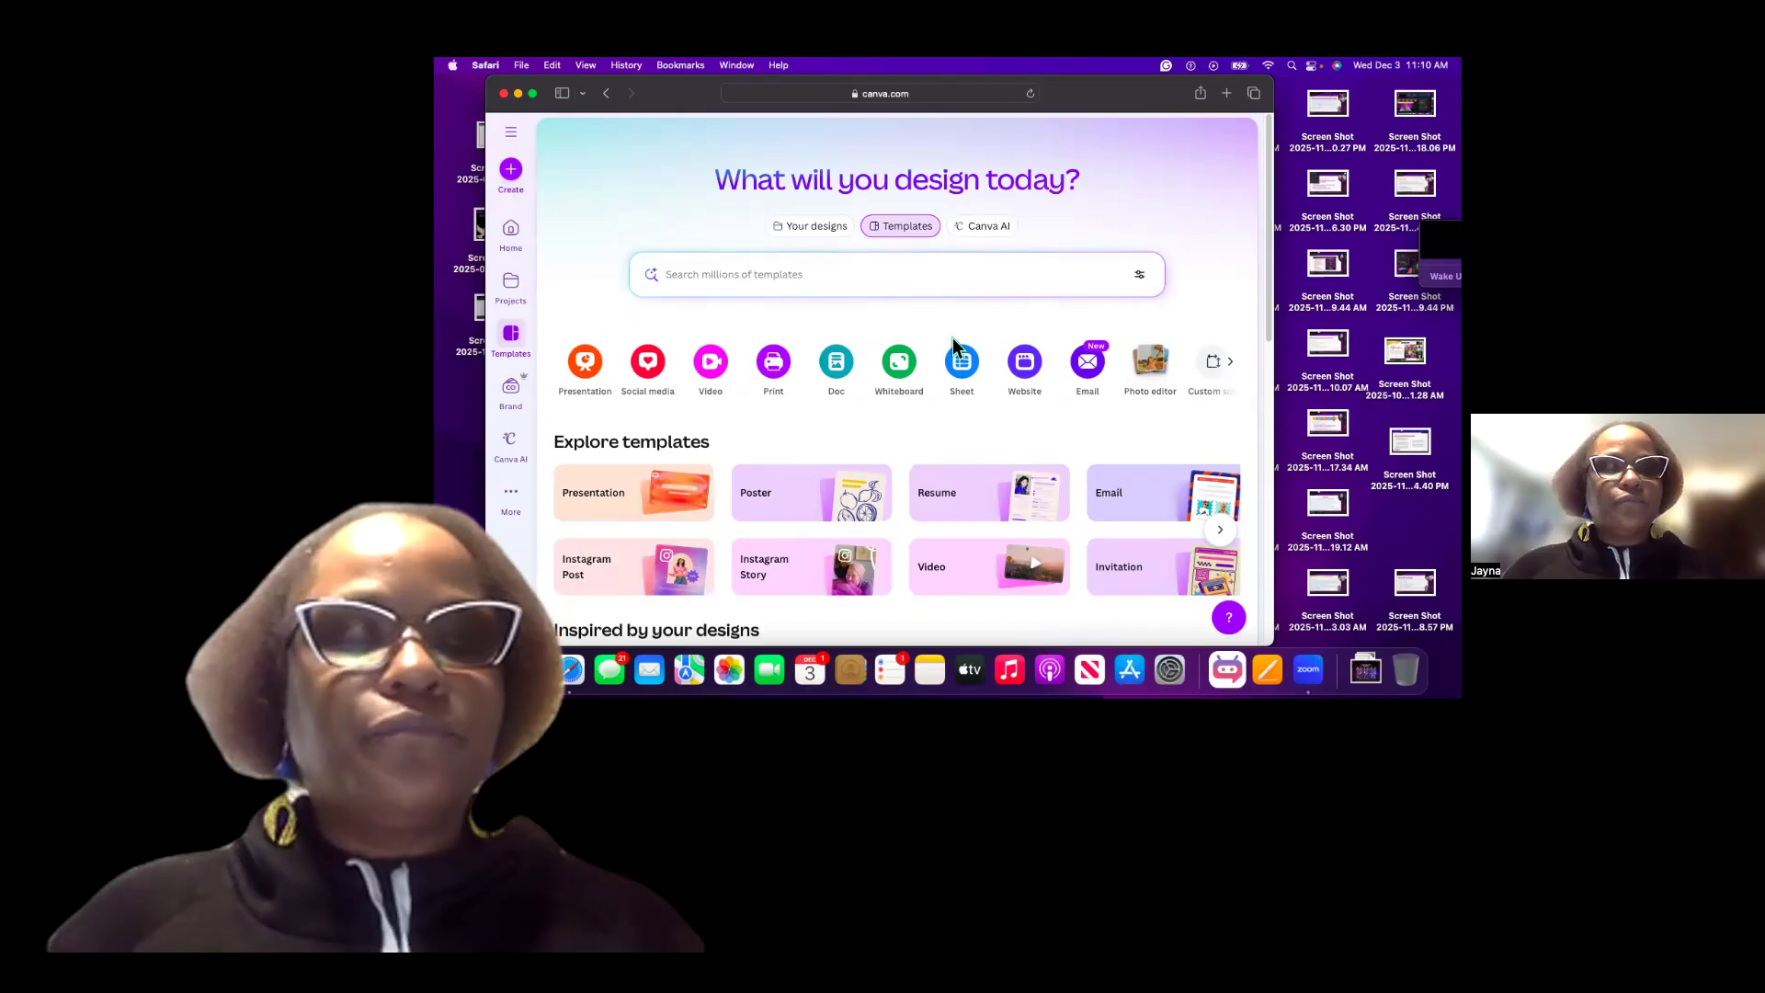
Browse the design-type categories, template collections and suggested designs on the home page.
{"action": "scroll", "coordinate": [956, 347], "scroll_direction": "down", "scroll_amount": 2}
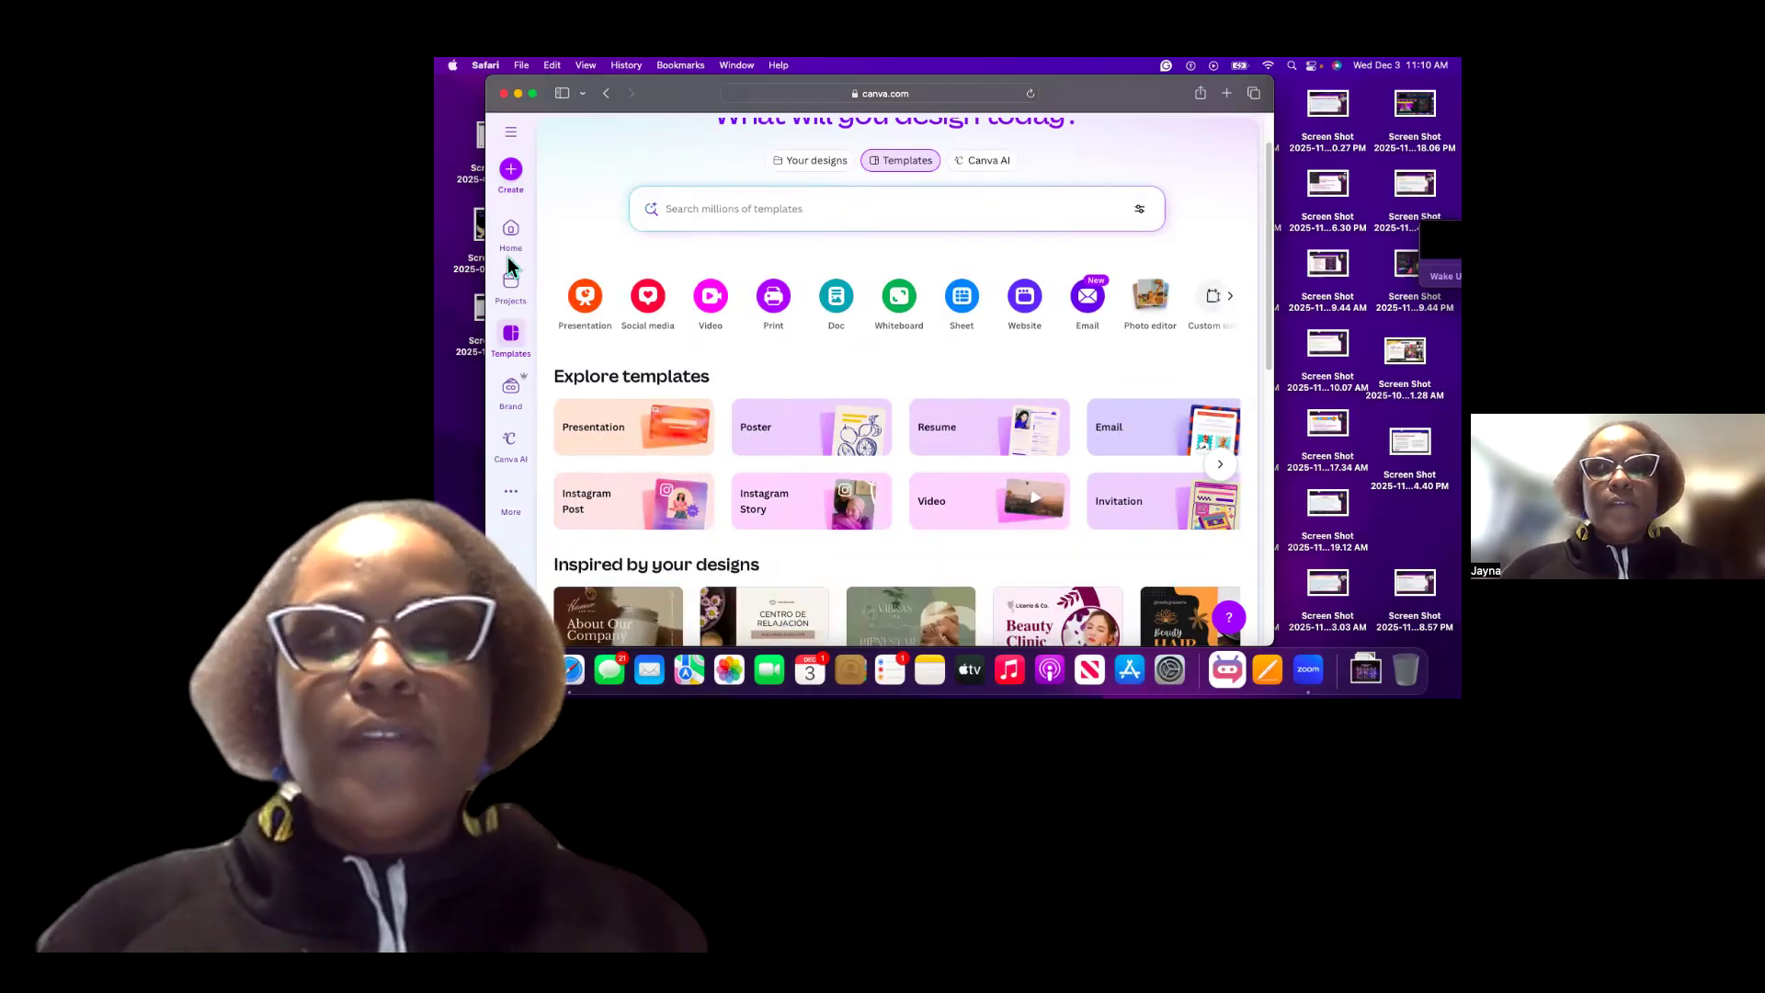
{"action": "scroll", "coordinate": [701, 204], "scroll_direction": "down", "scroll_amount": 2}
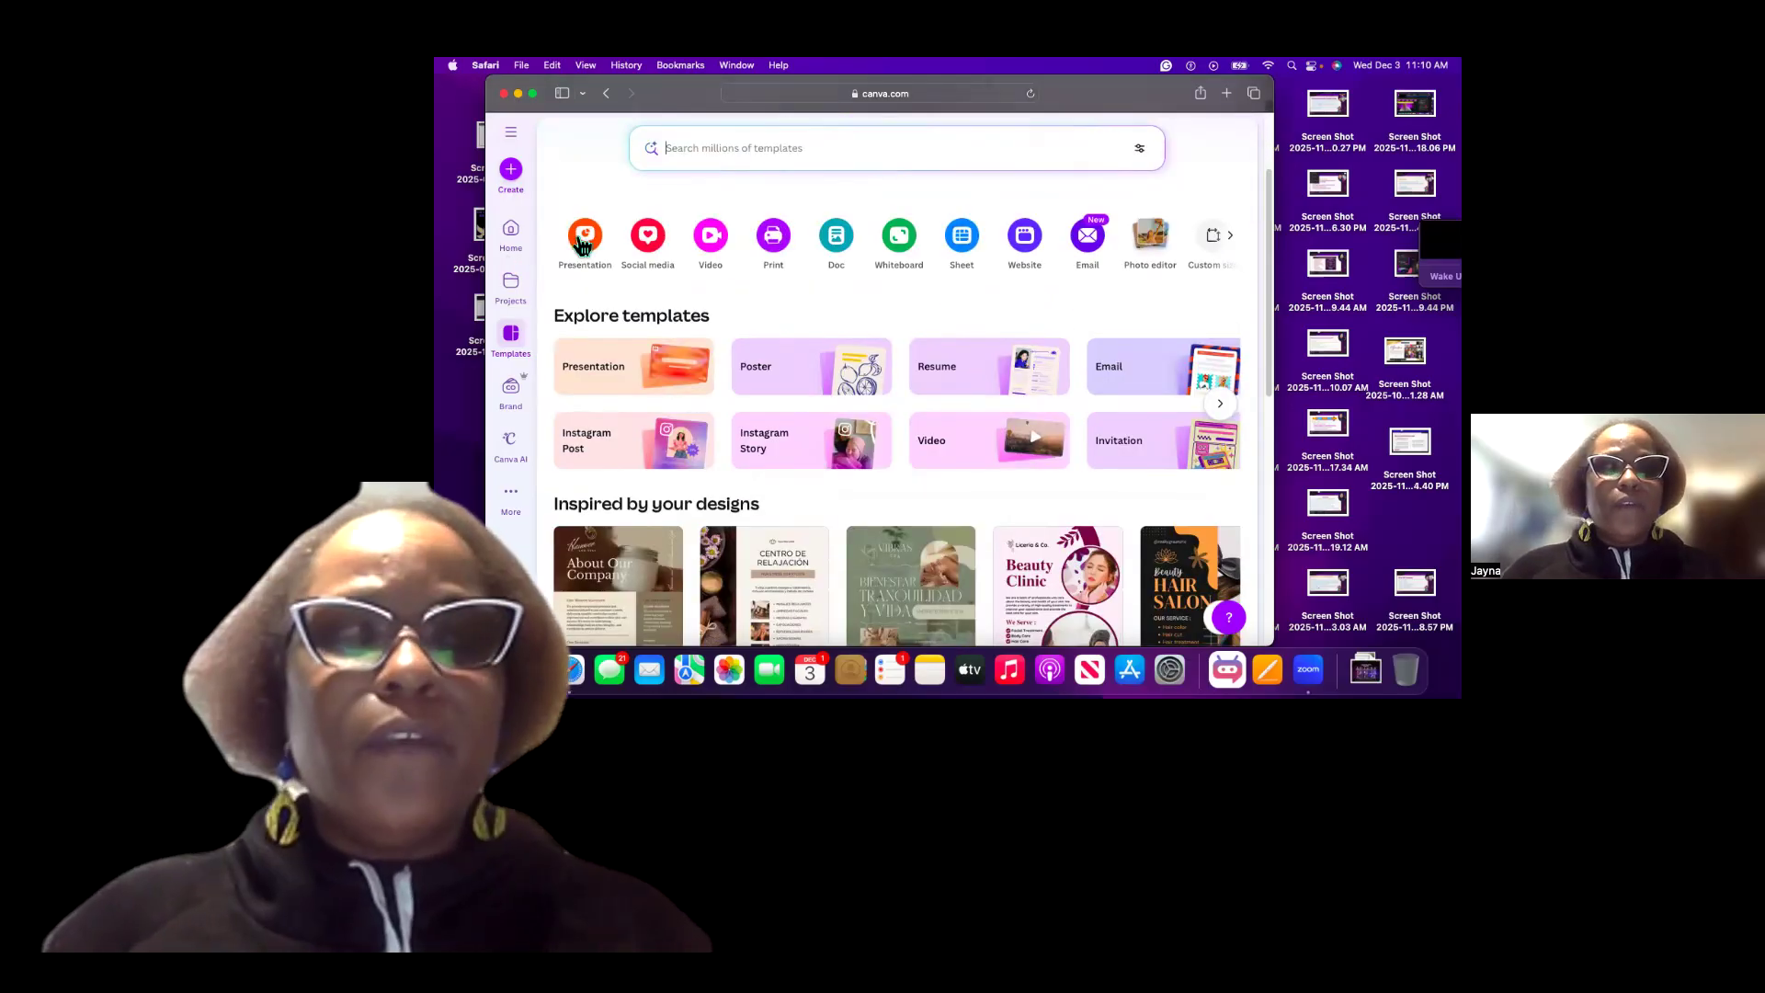
{"action": "left_click", "coordinate": [1232, 237]}
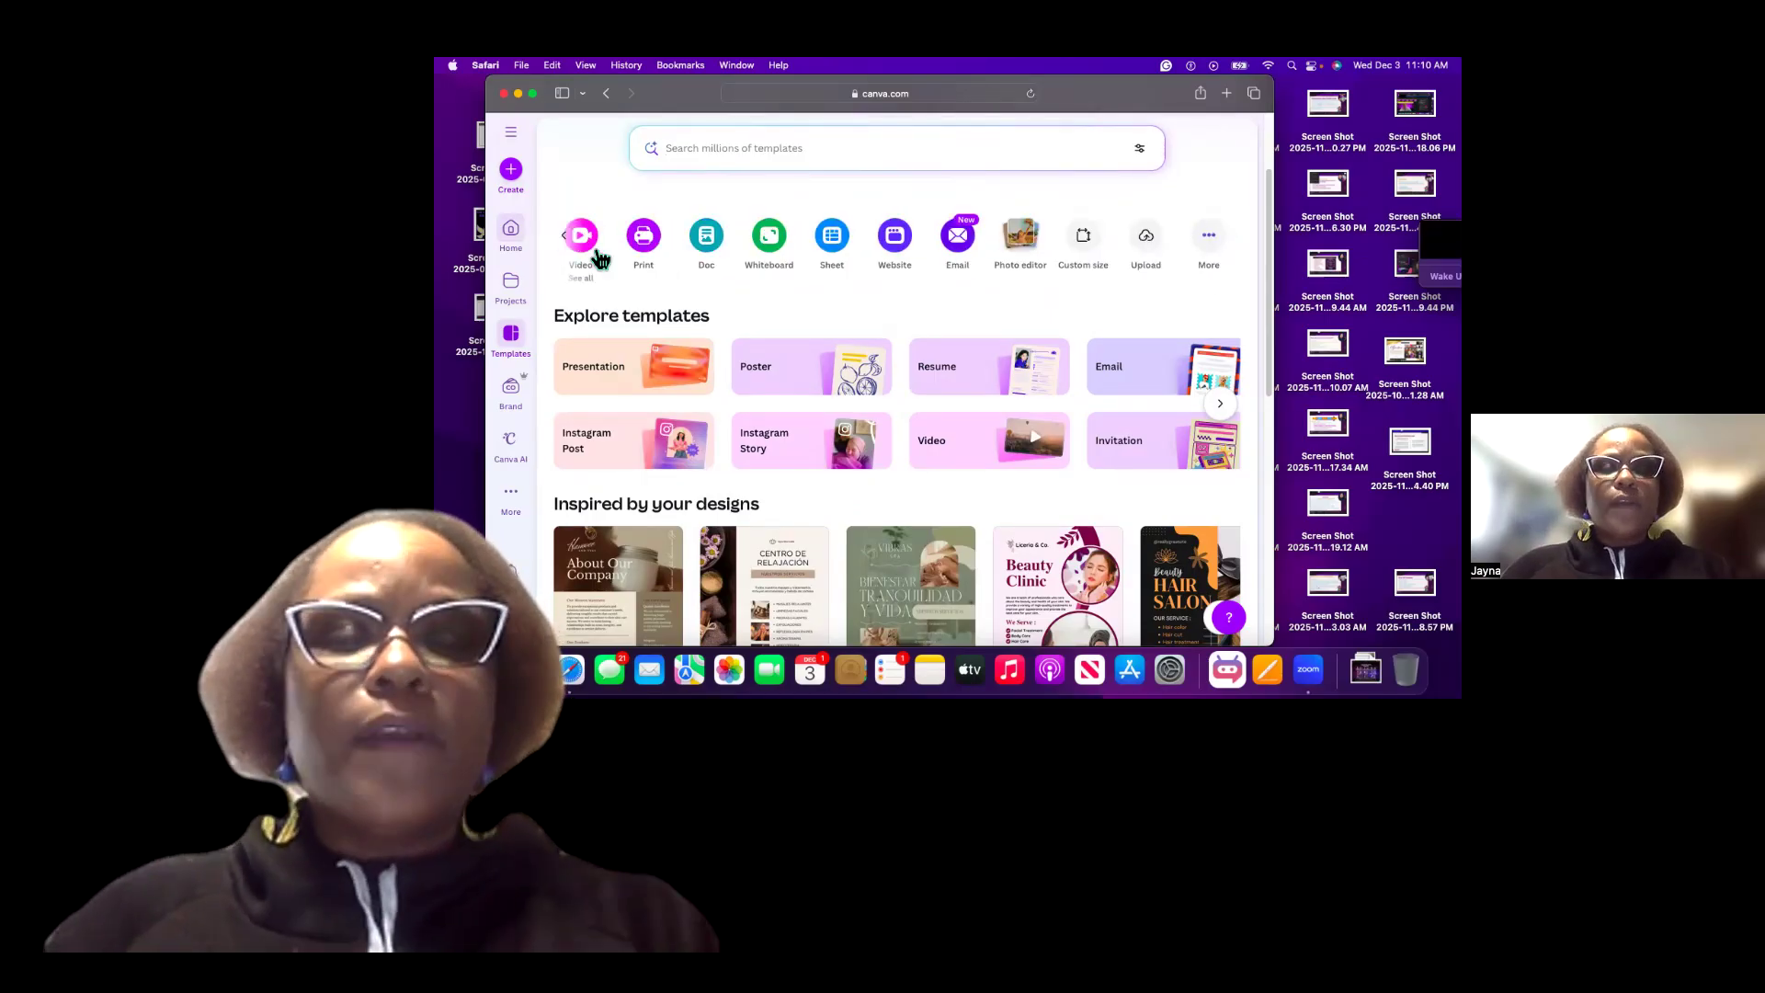
{"action": "left_click", "coordinate": [566, 238]}
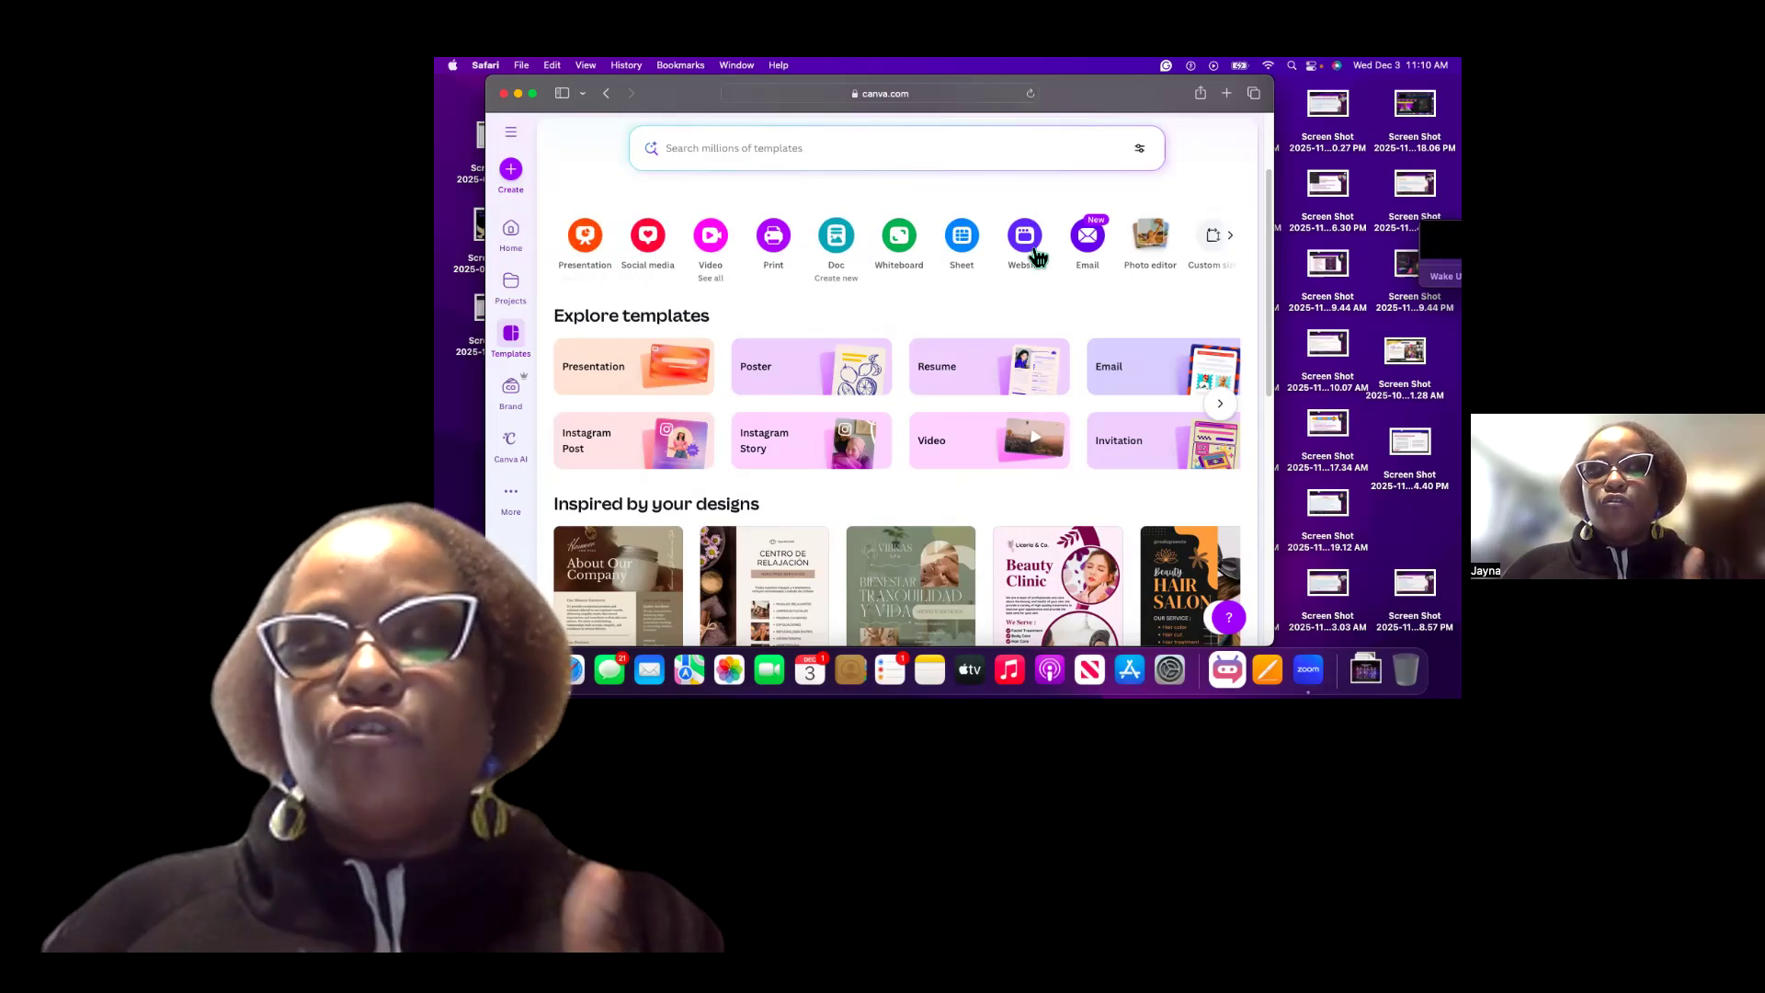
{"action": "left_click", "coordinate": [1232, 239]}
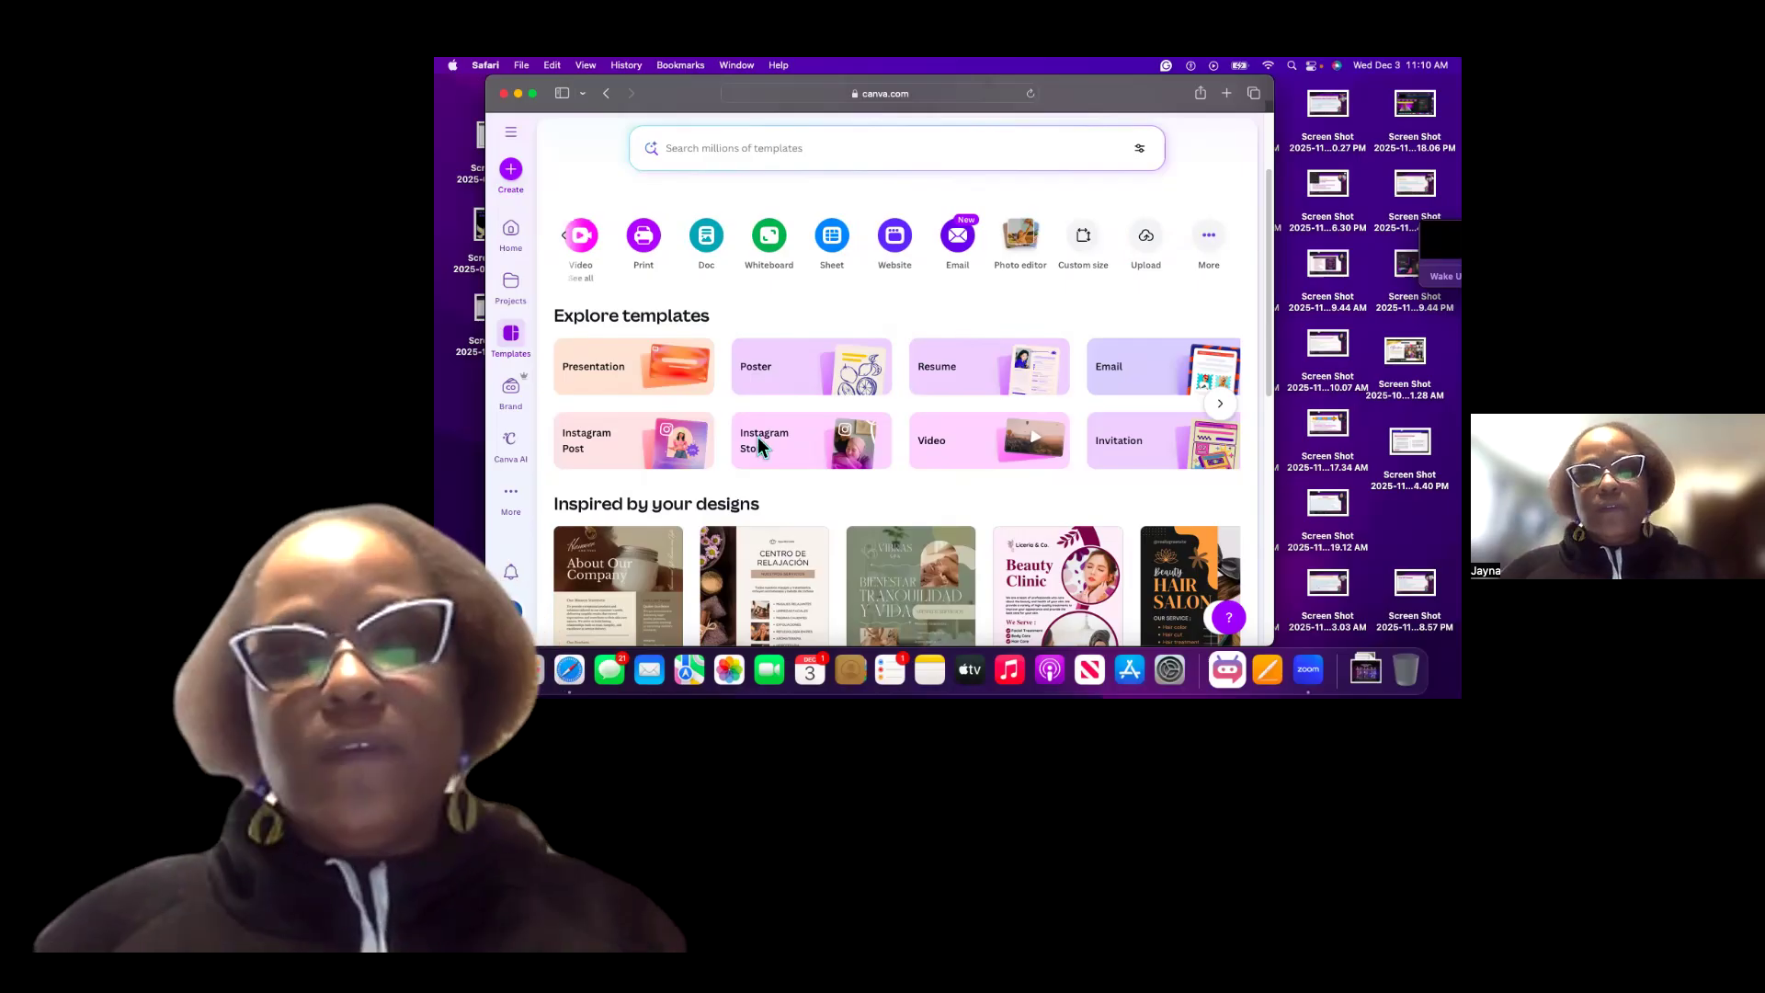
{"action": "scroll", "coordinate": [754, 434], "scroll_direction": "down", "scroll_amount": 1}
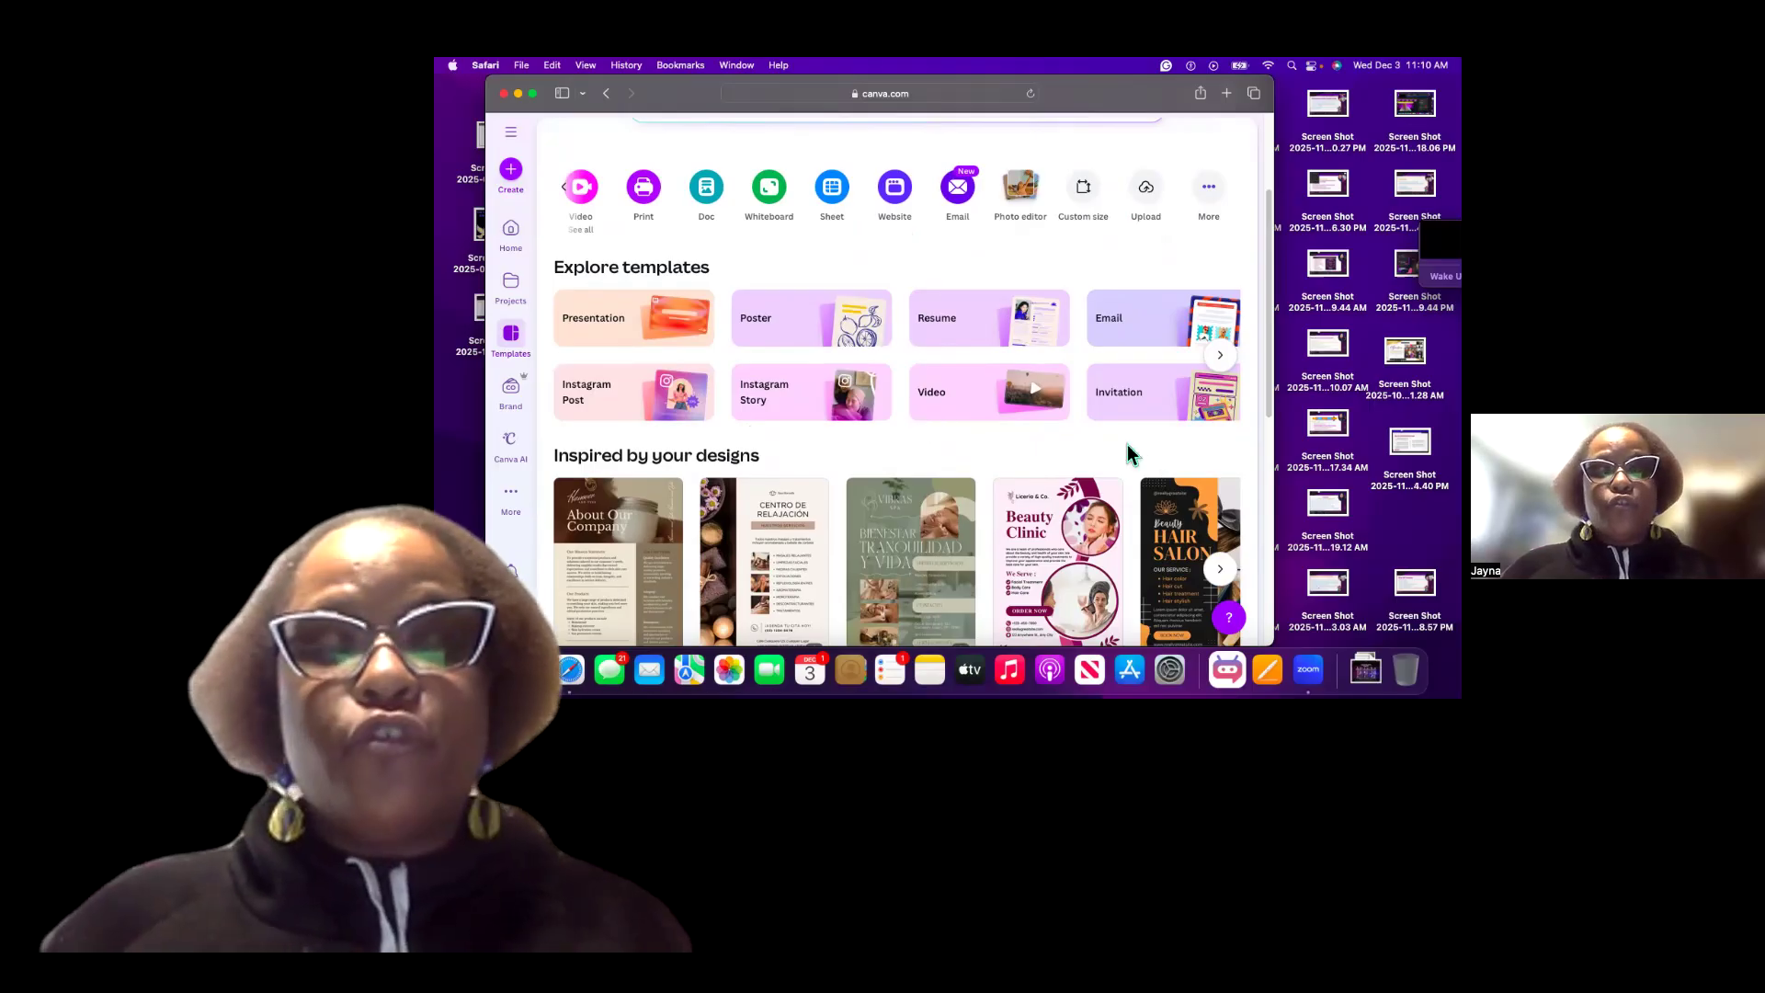
{"action": "scroll", "coordinate": [893, 357], "scroll_direction": "down", "scroll_amount": 2}
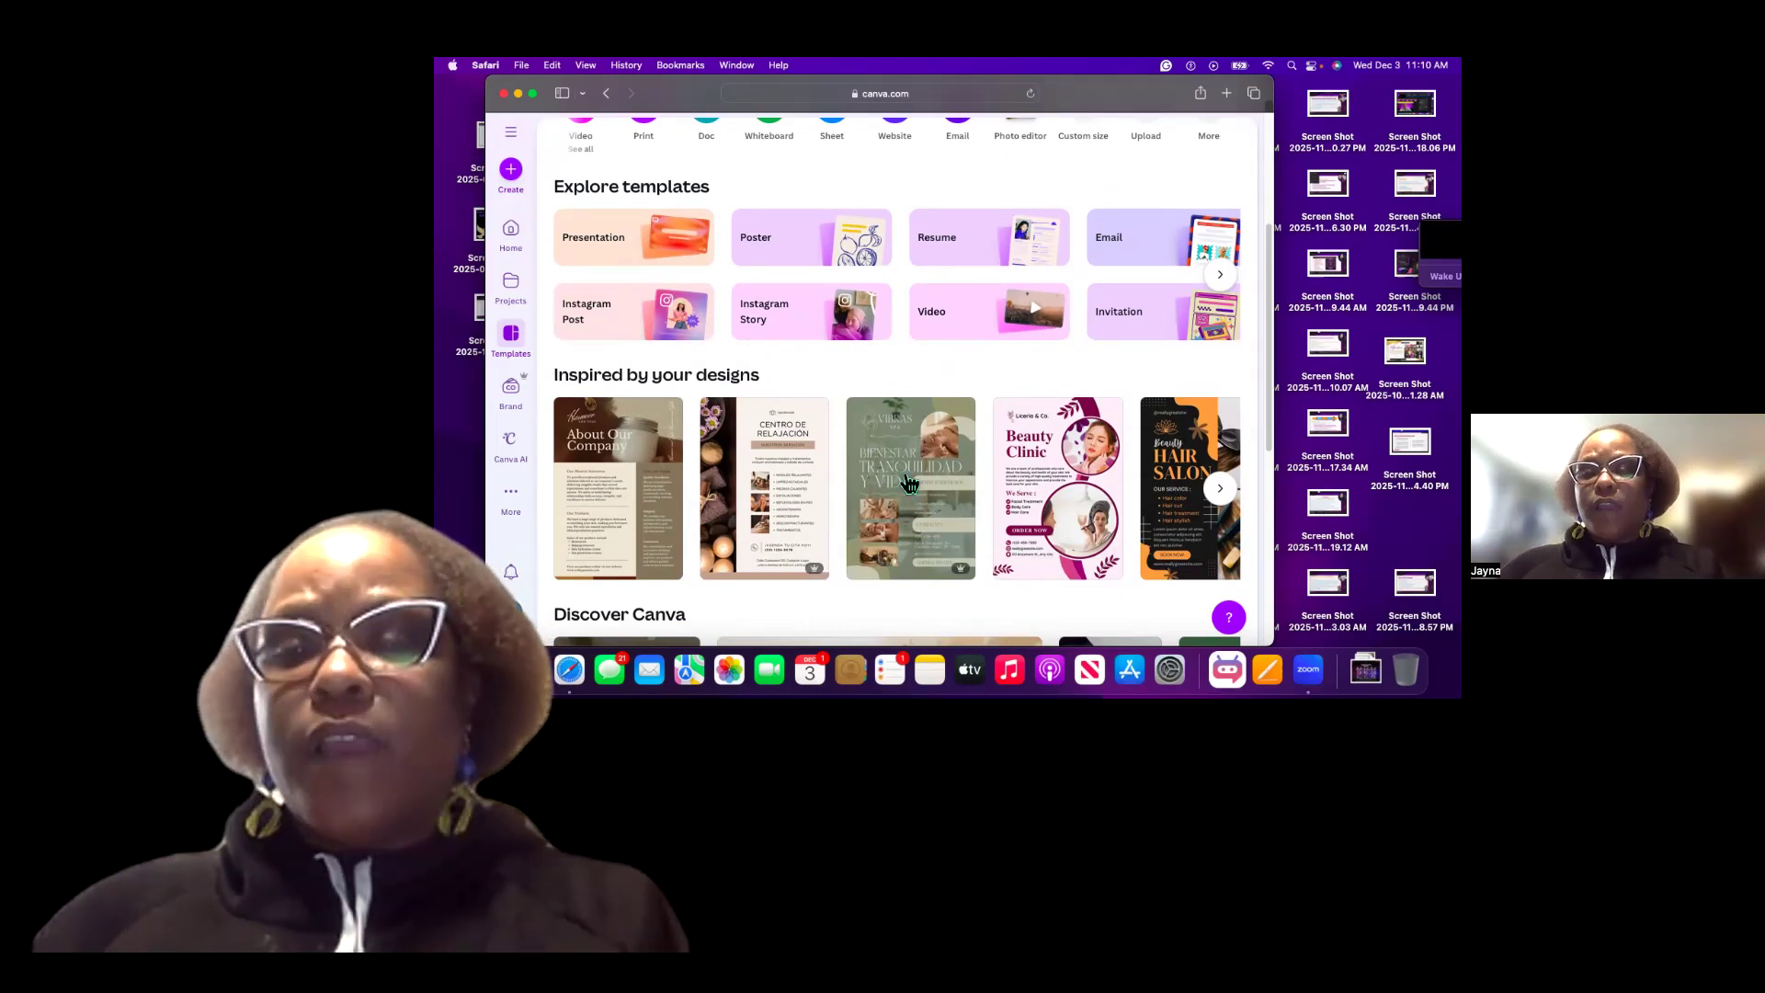
{"action": "scroll", "coordinate": [855, 483], "scroll_direction": "down", "scroll_amount": 1}
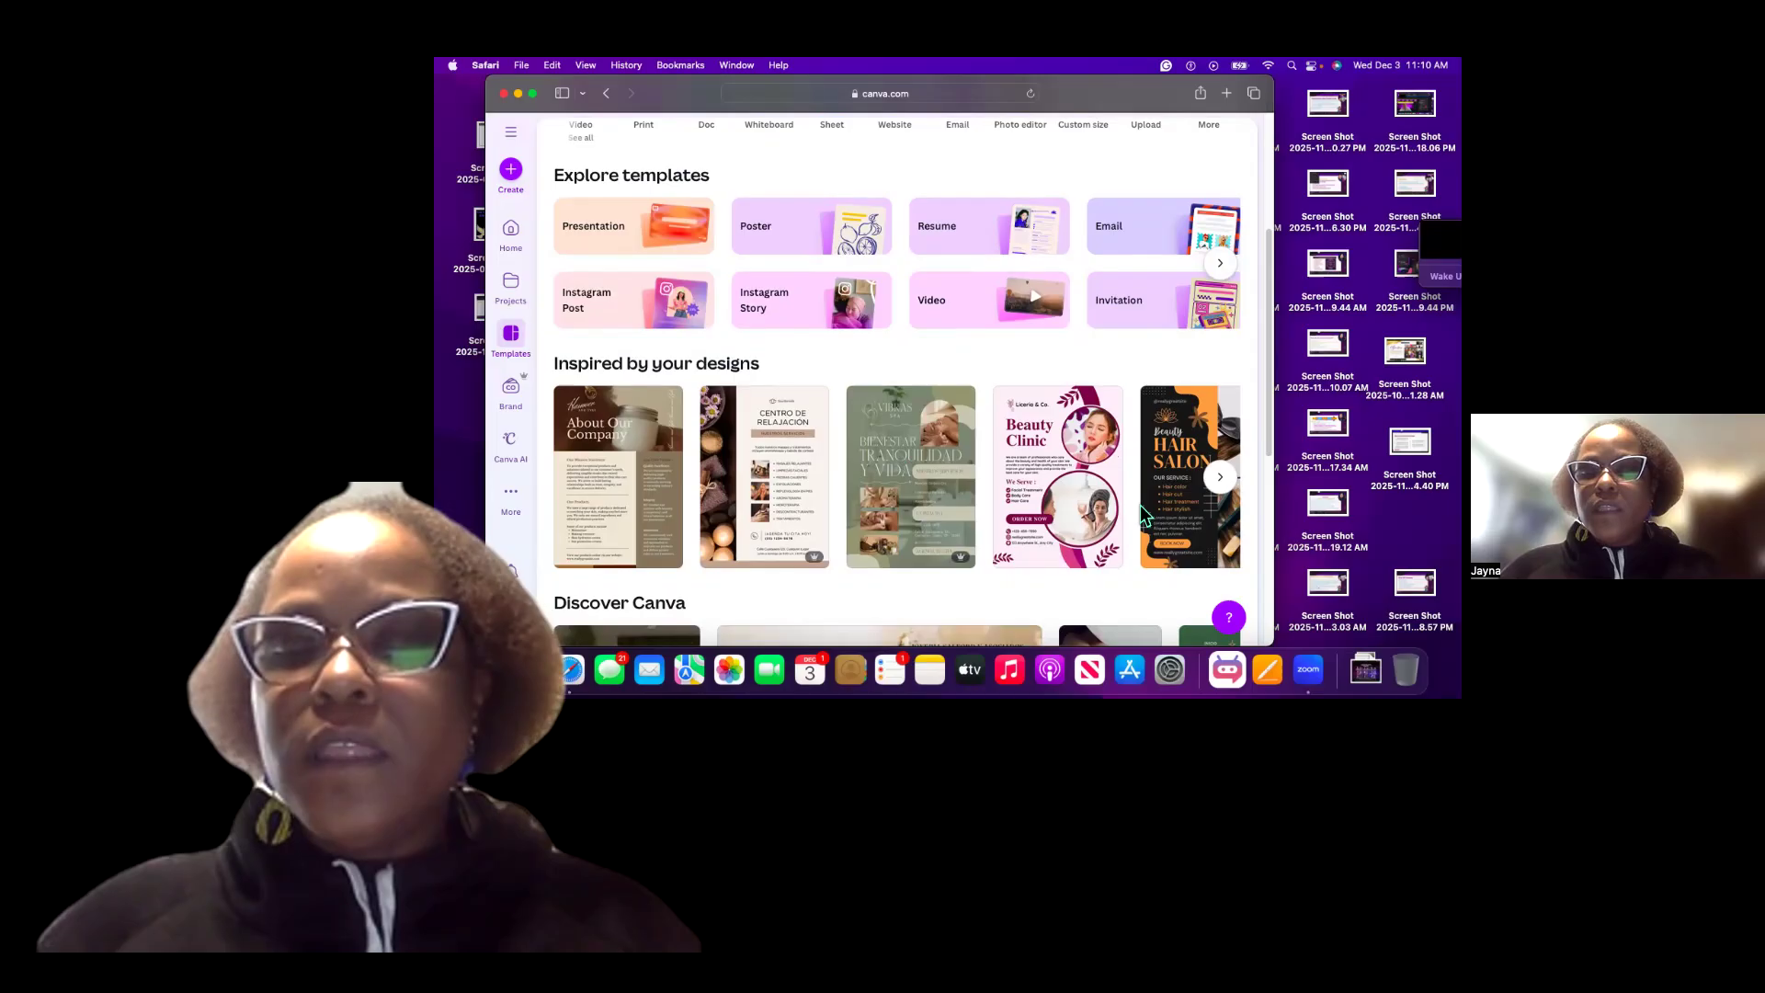
{"action": "scroll", "coordinate": [1236, 472], "scroll_direction": "down", "scroll_amount": 1}
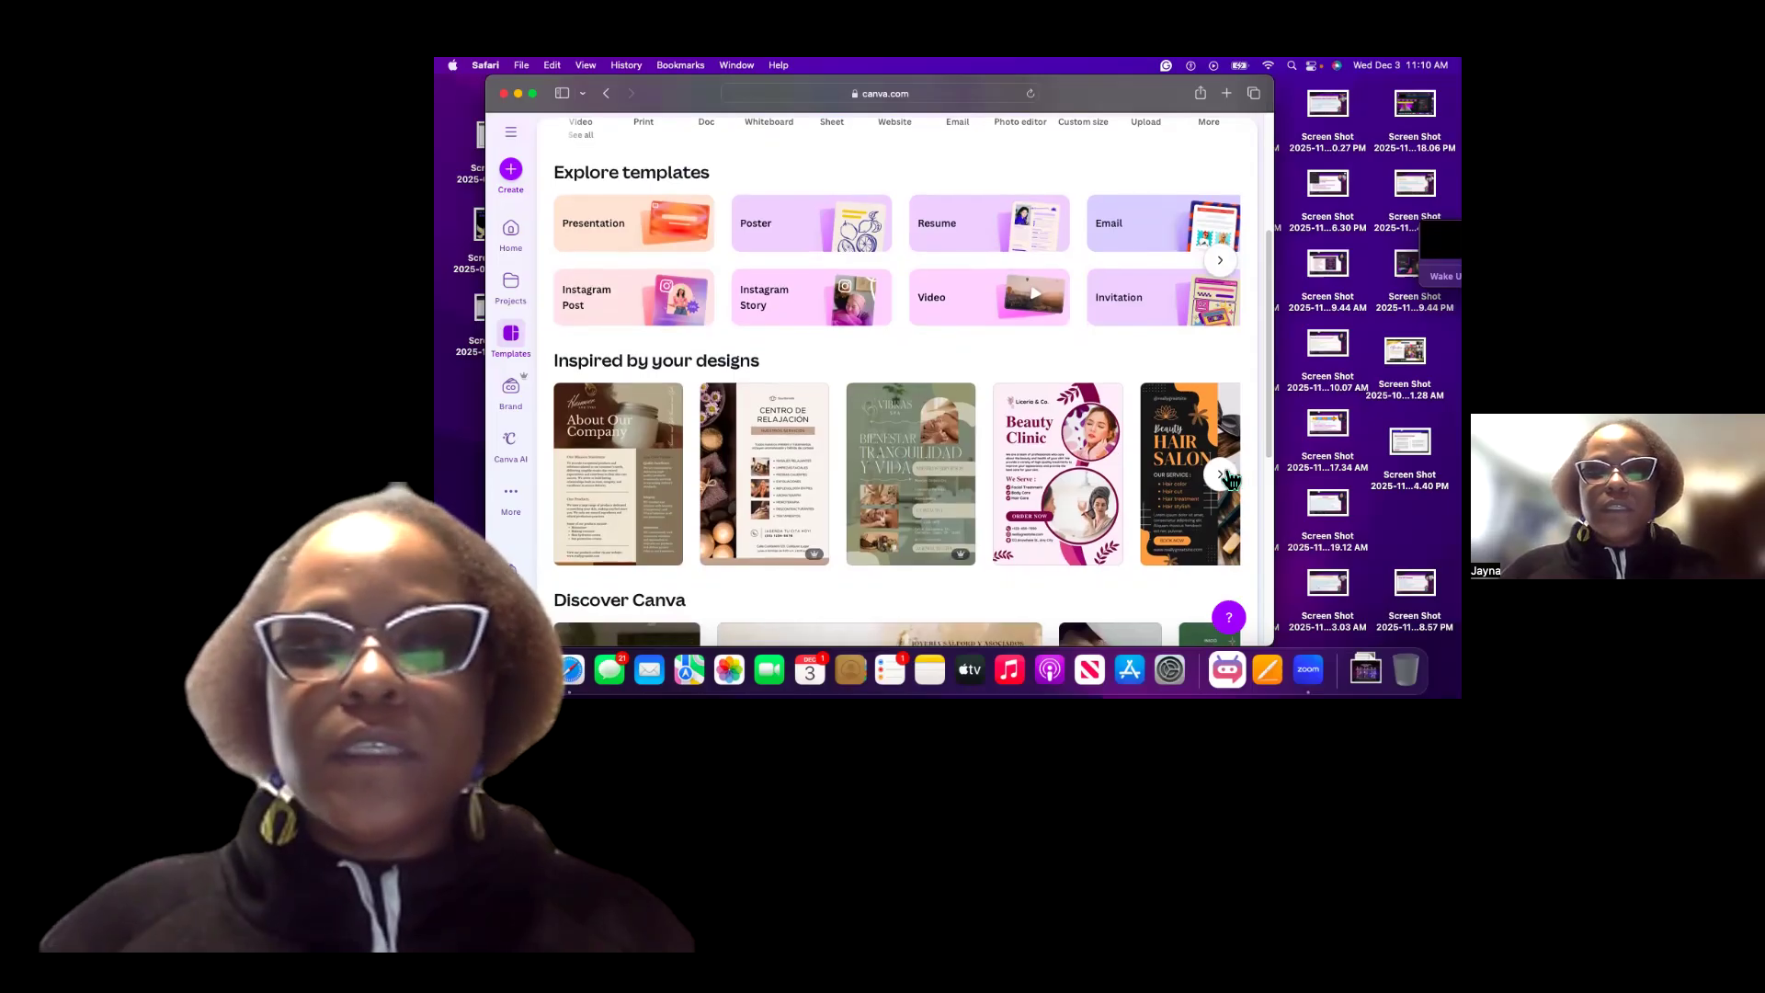
{"action": "left_click", "coordinate": [1227, 477]}
{"action": "scroll", "coordinate": [1057, 487], "scroll_direction": "left", "scroll_amount": 6}
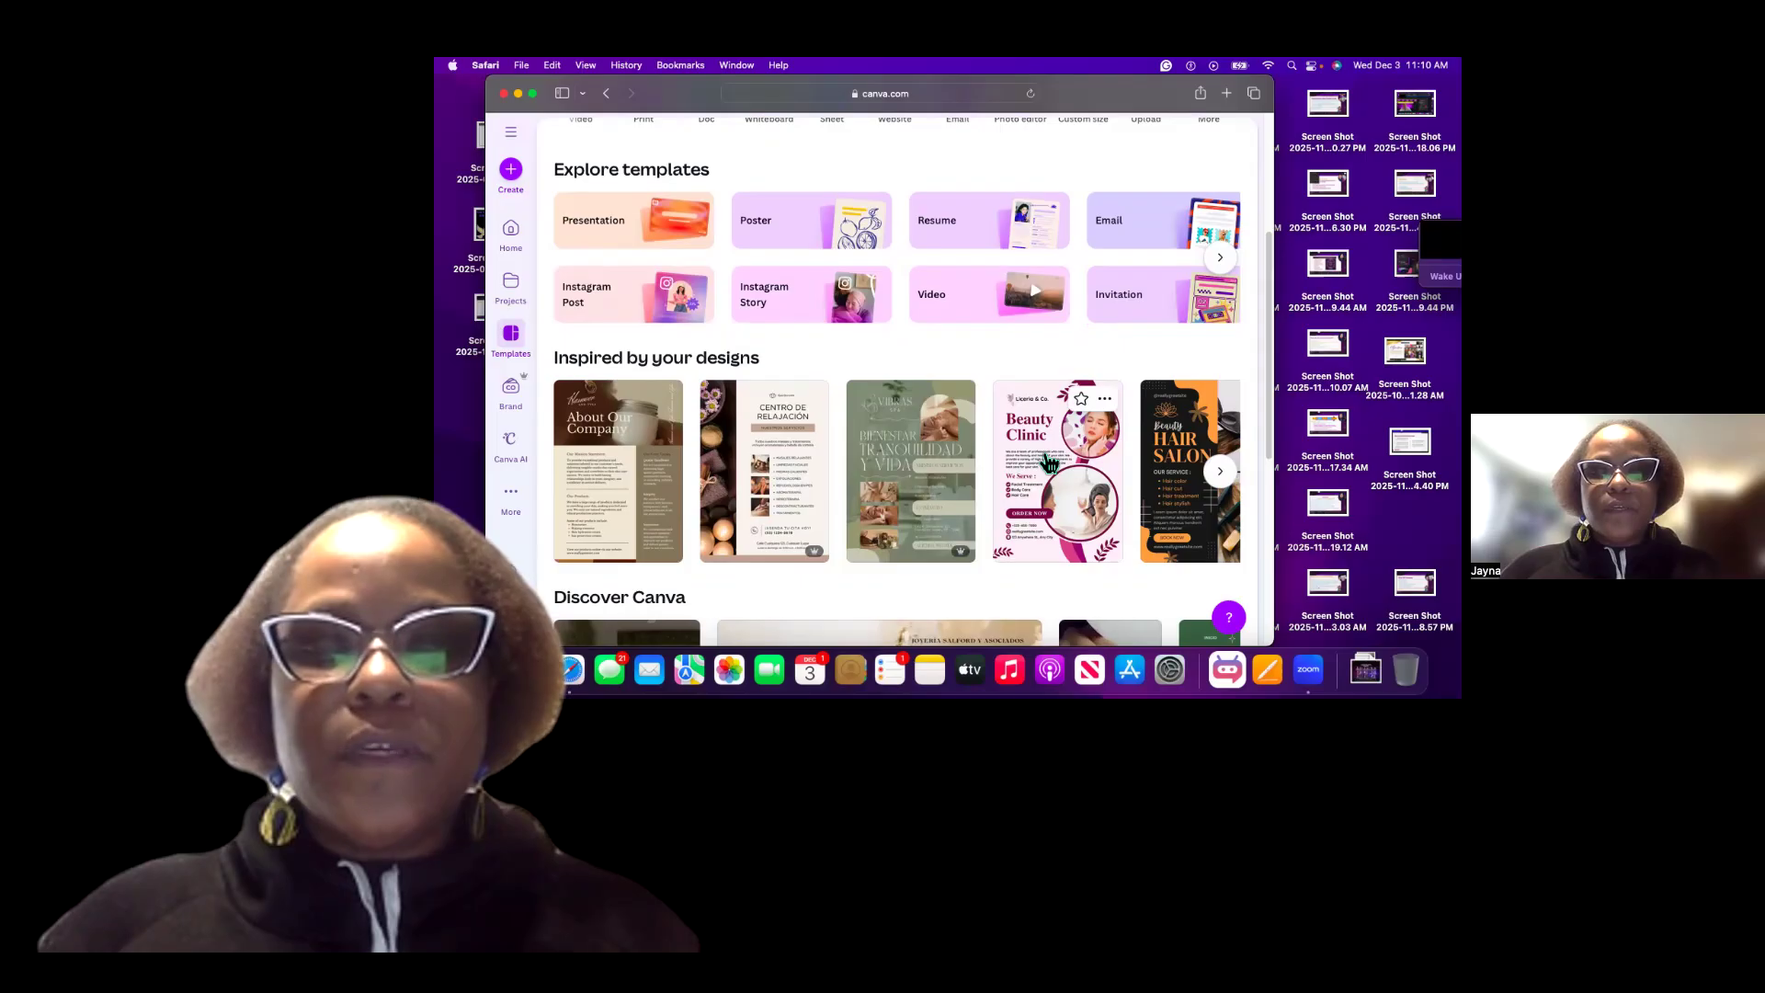
Open the Purple Modern Beauty Clinic Flyer template and start customizing it in the editor.
{"action": "left_click", "coordinate": [1230, 255]}
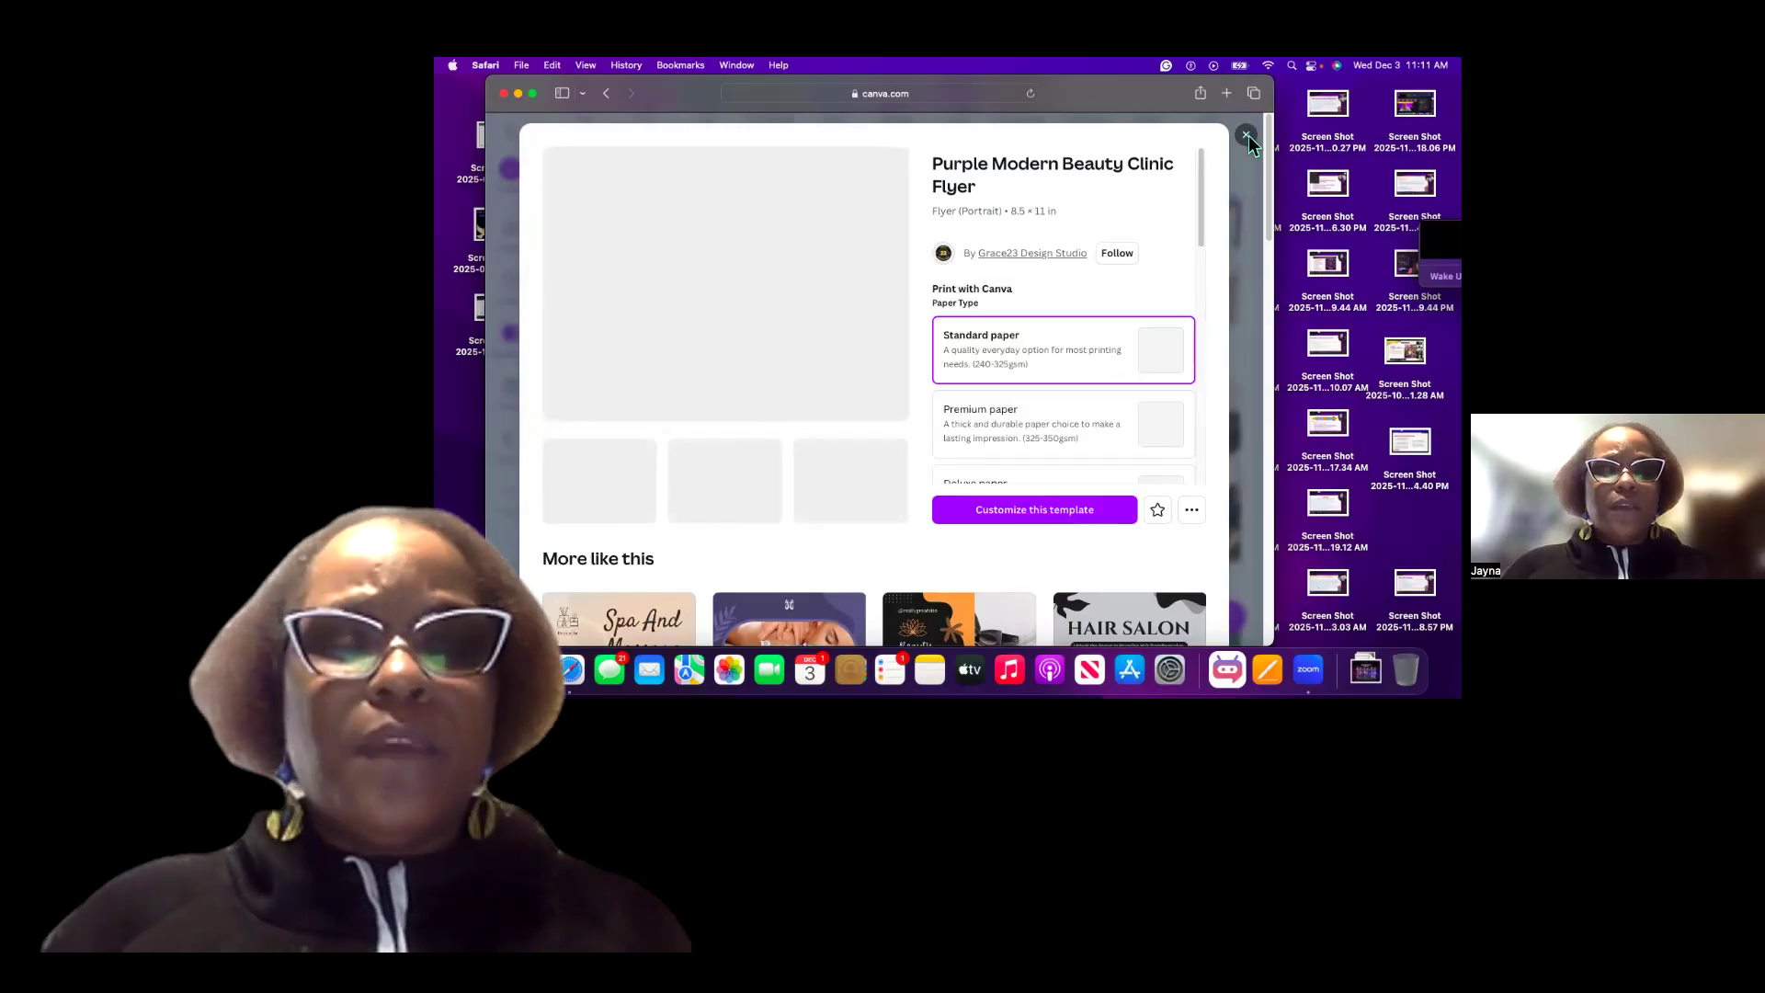
{"action": "left_click", "coordinate": [515, 165]}
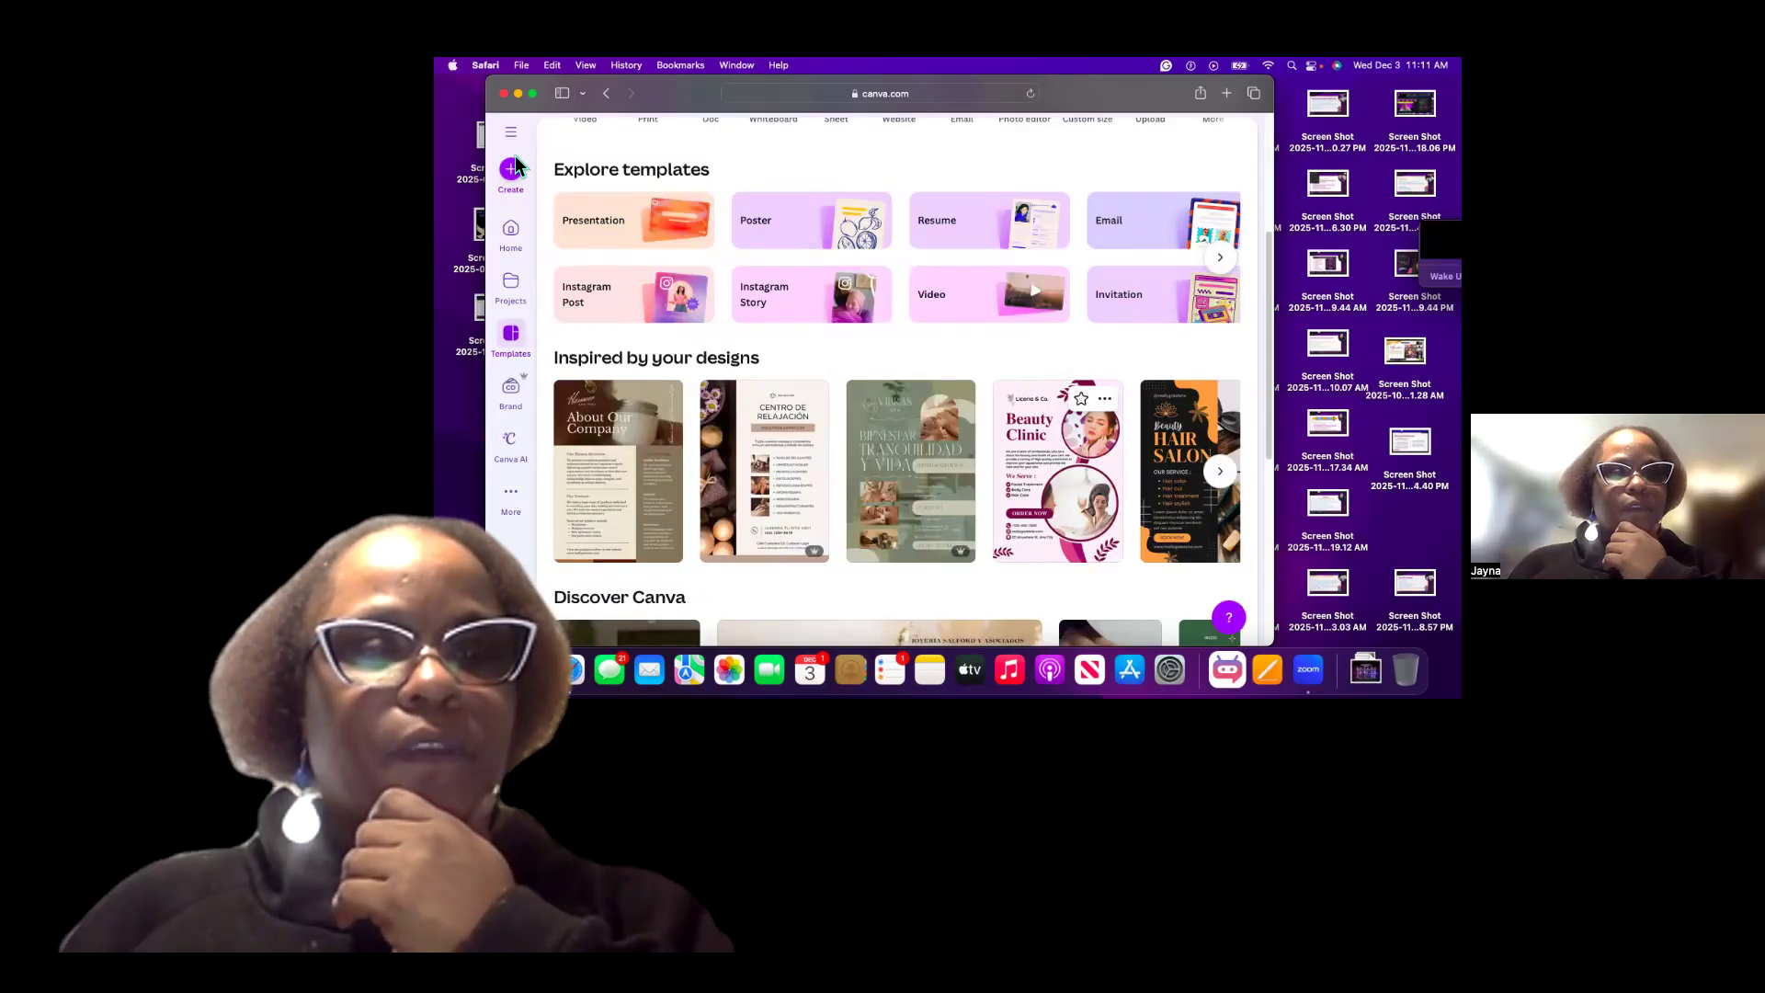
{"action": "key", "text": "ctrl+super+f"}
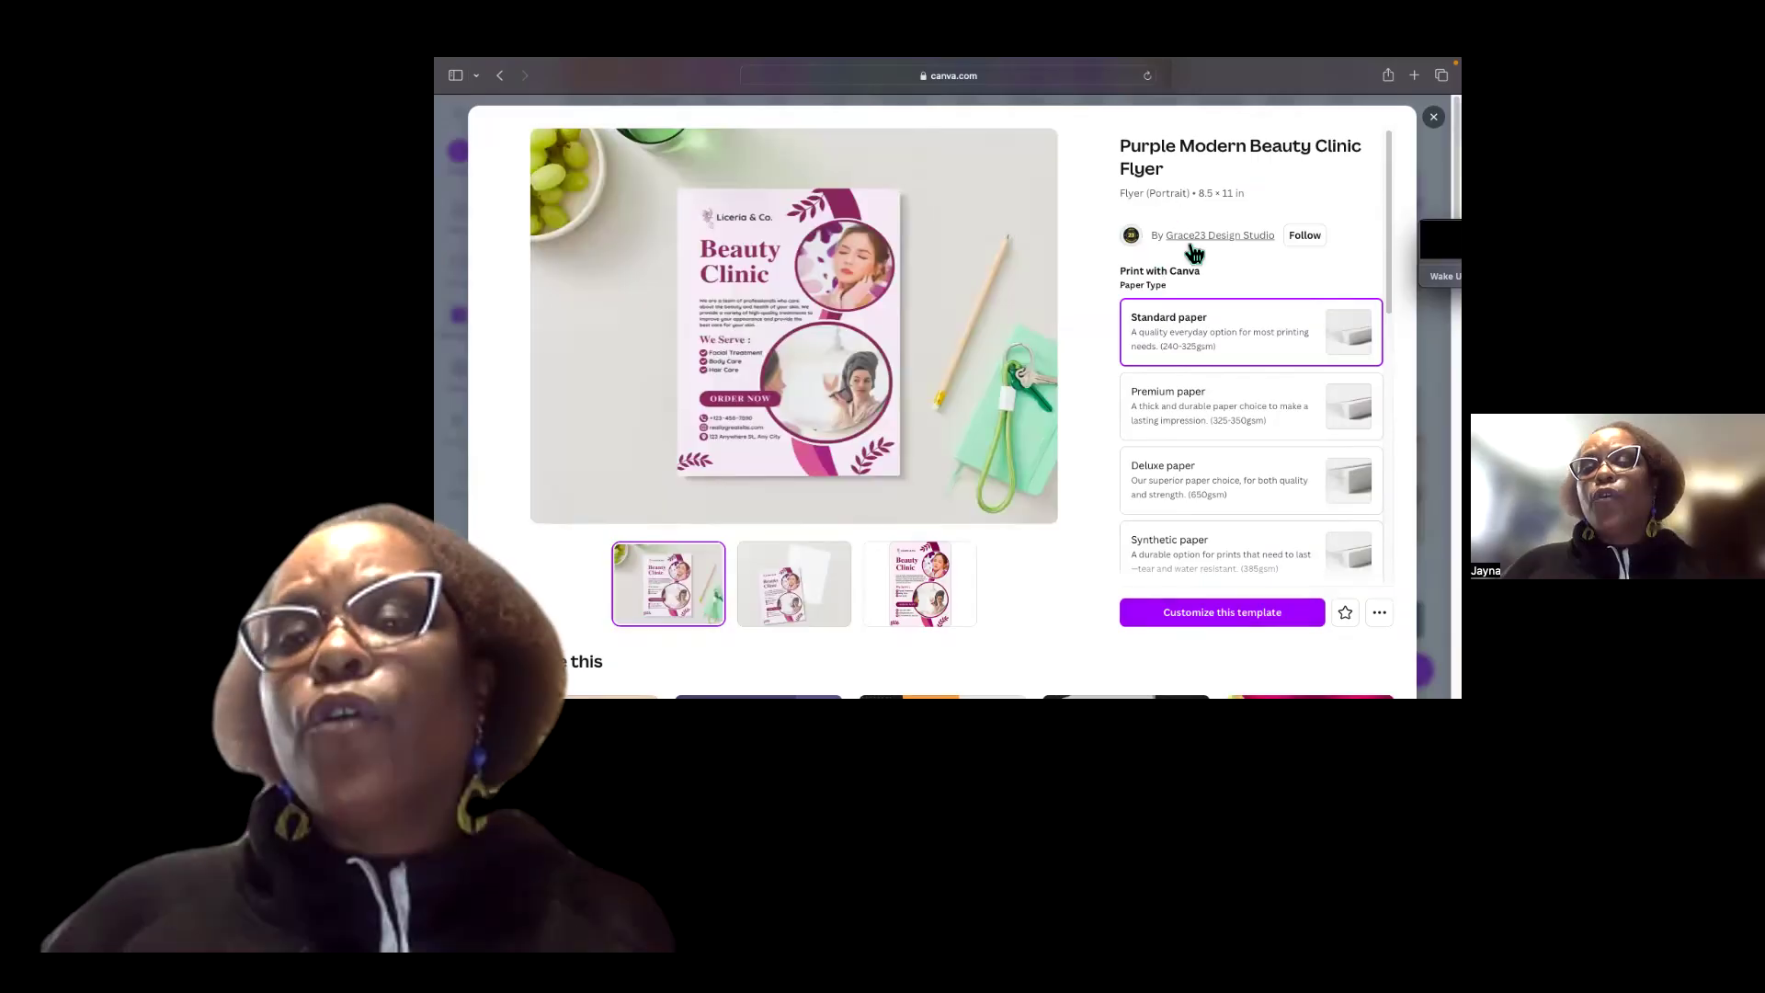
{"action": "left_click", "coordinate": [1222, 617]}
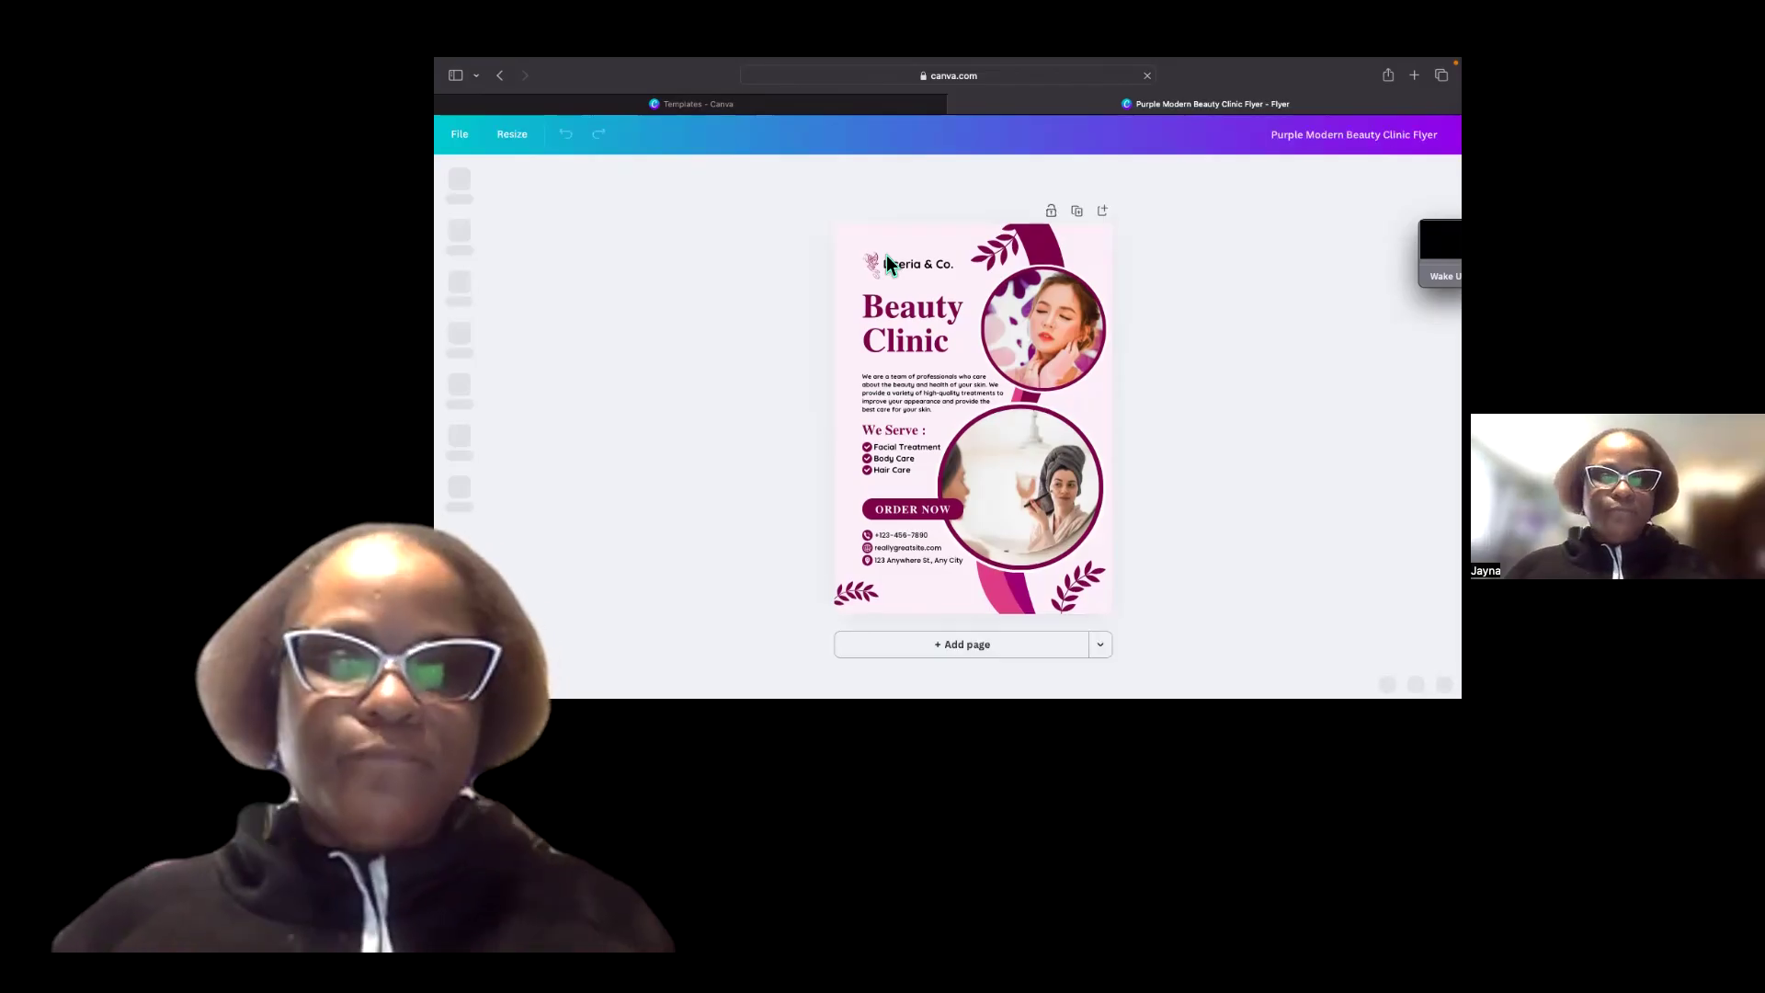
{"action": "mouse_move", "coordinate": [593, 96]}
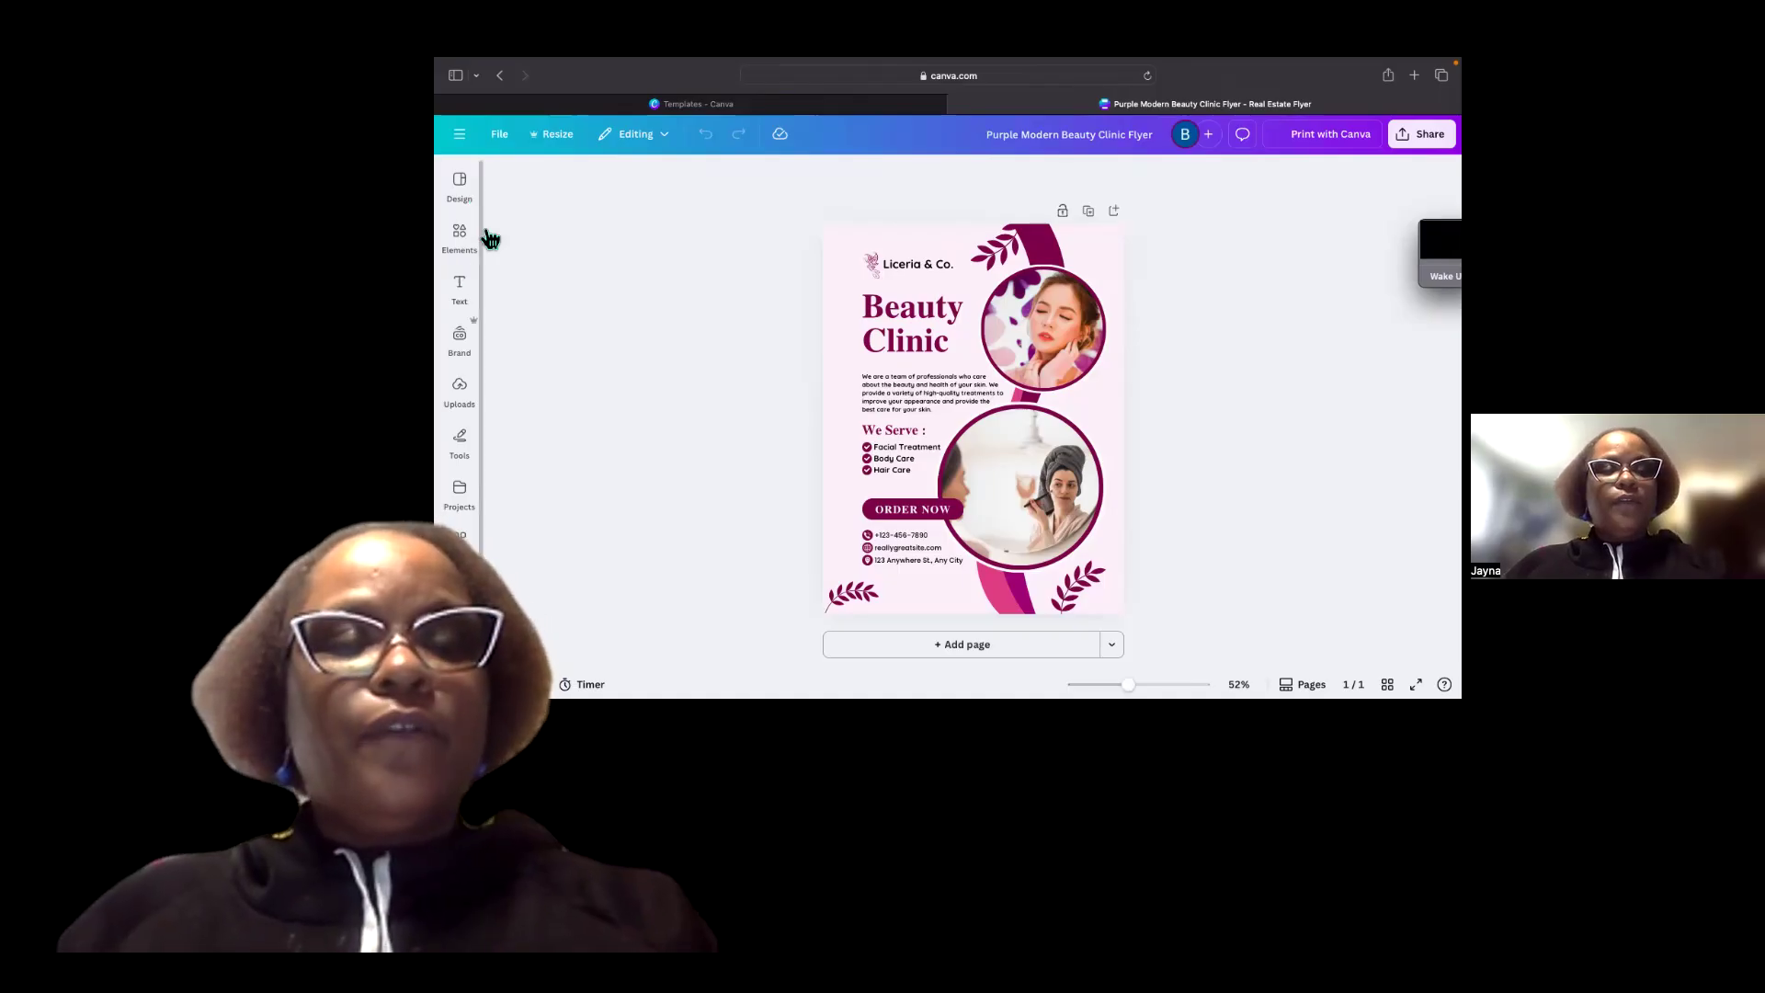
Delete the circular photo of the woman in the flyer's upper right corner.
{"action": "left_click", "coordinate": [471, 263]}
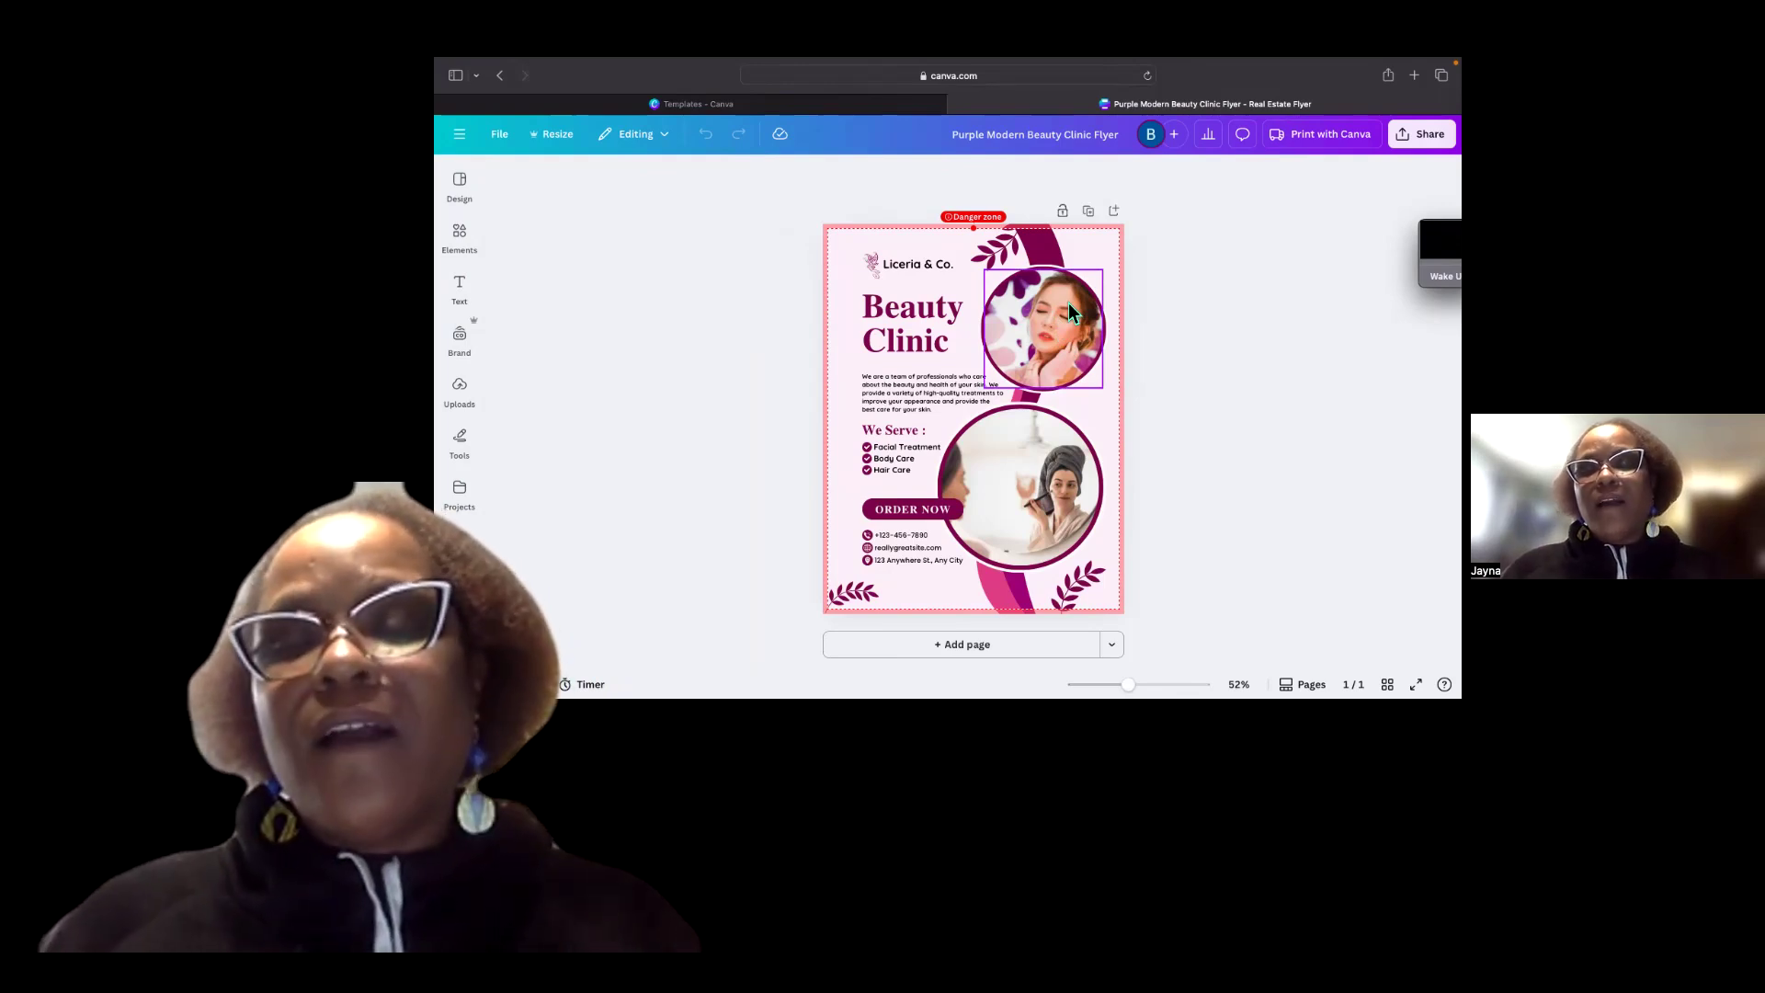
{"action": "left_click", "coordinate": [1068, 301]}
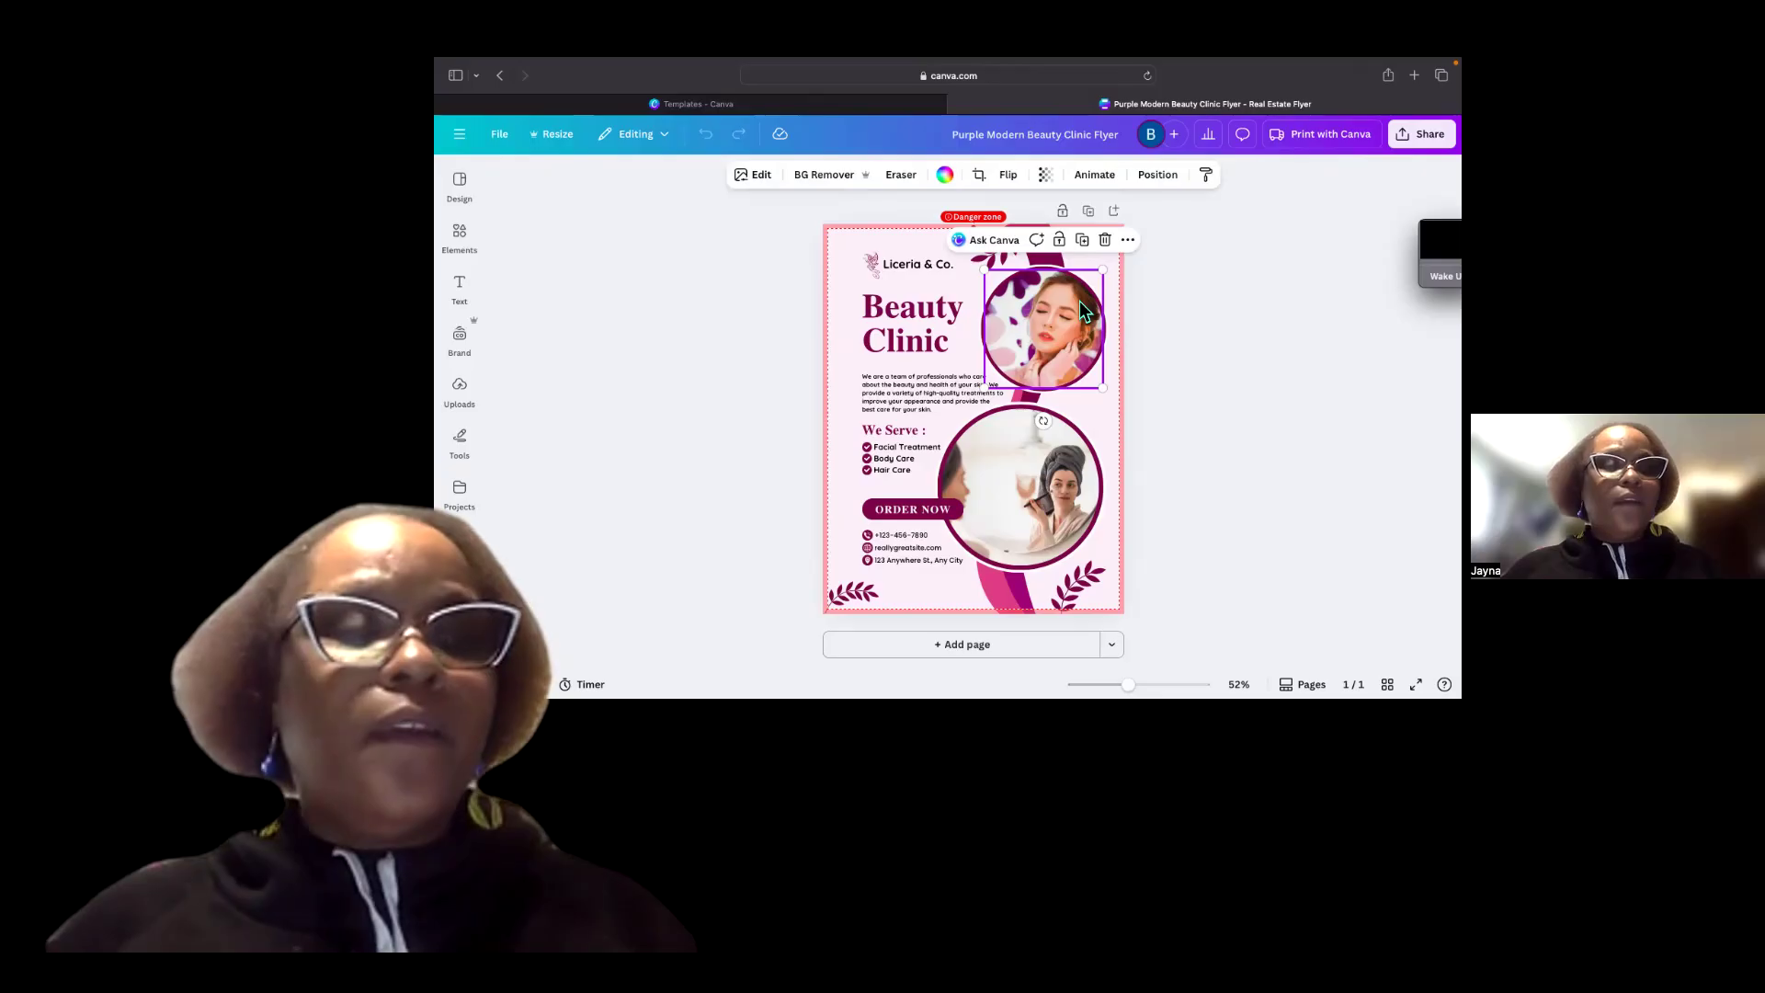
{"action": "left_click", "coordinate": [1129, 241]}
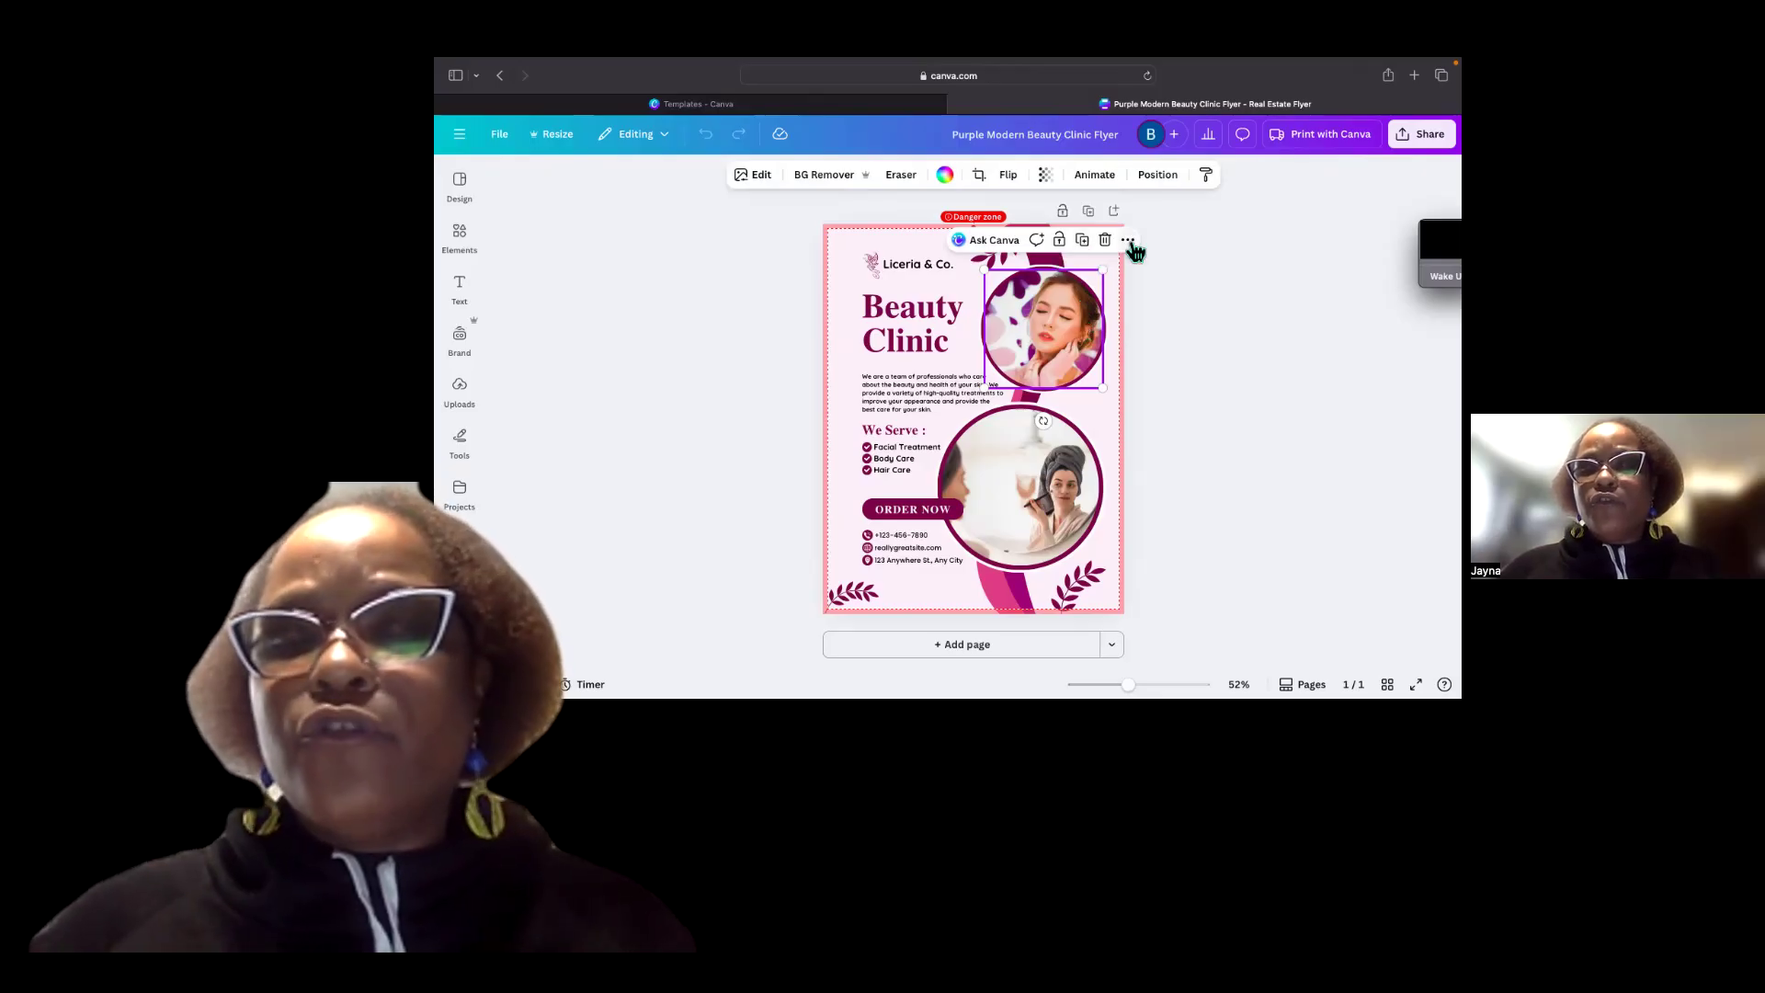
{"action": "left_click", "coordinate": [1197, 478]}
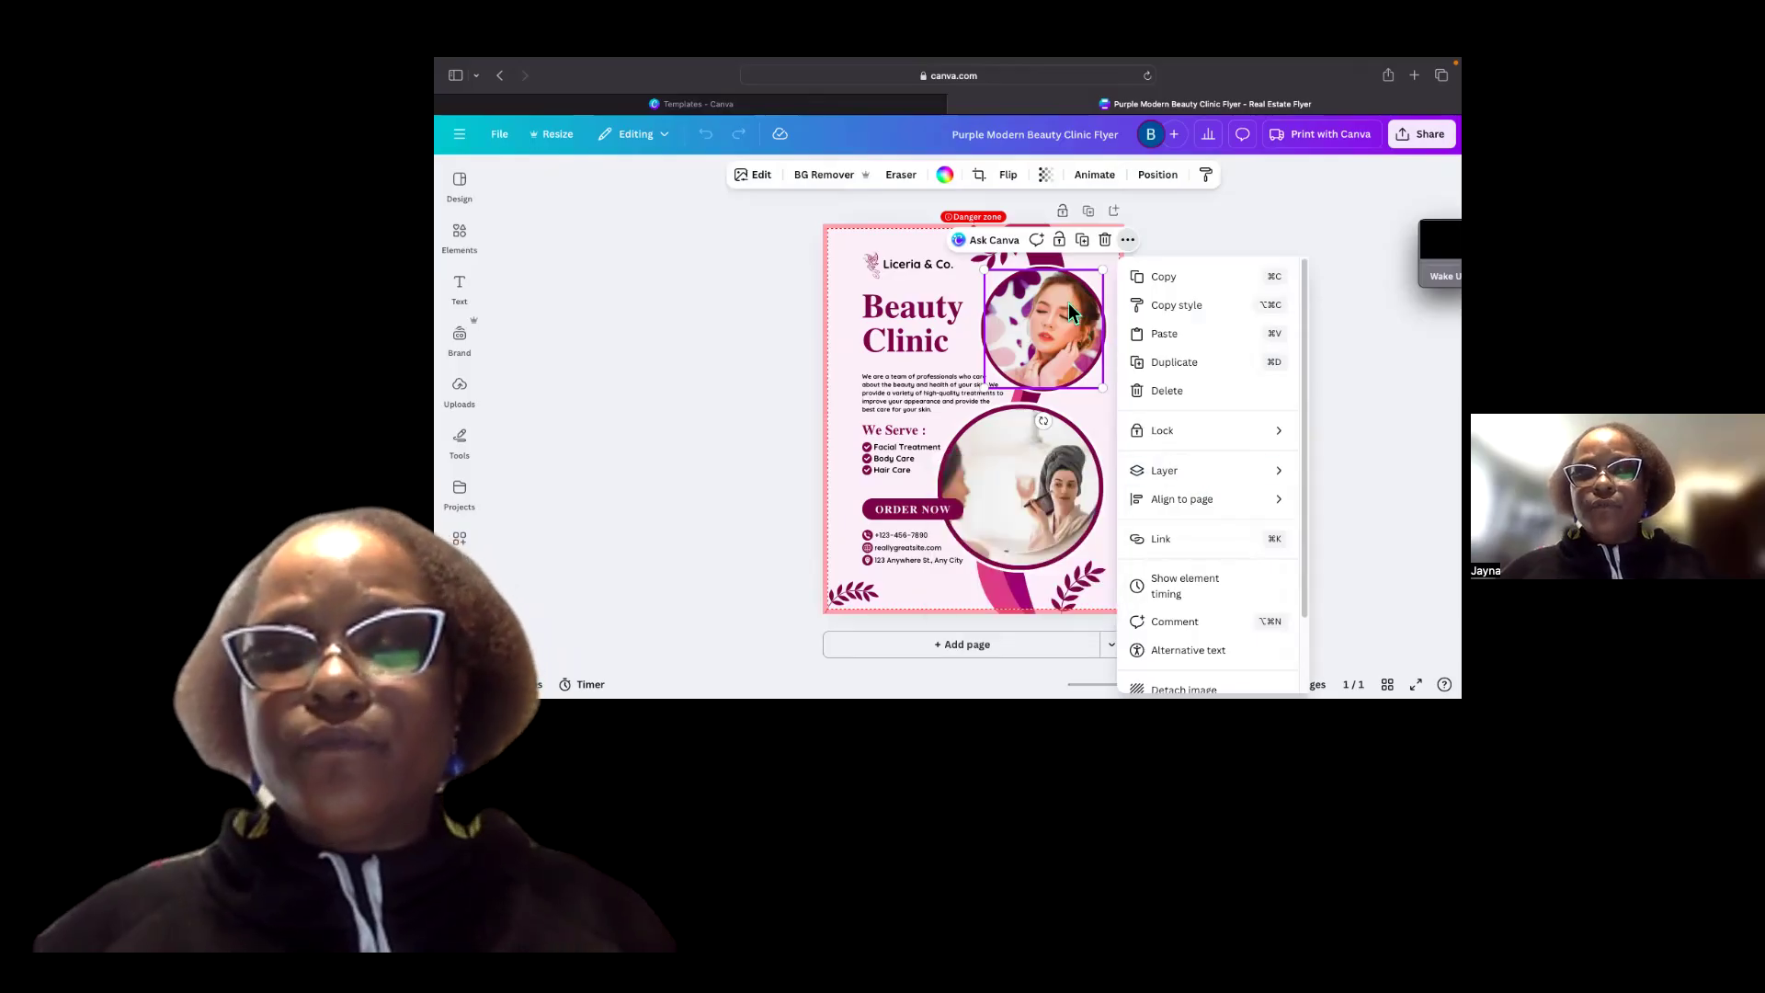
{"action": "right_click", "coordinate": [1105, 300]}
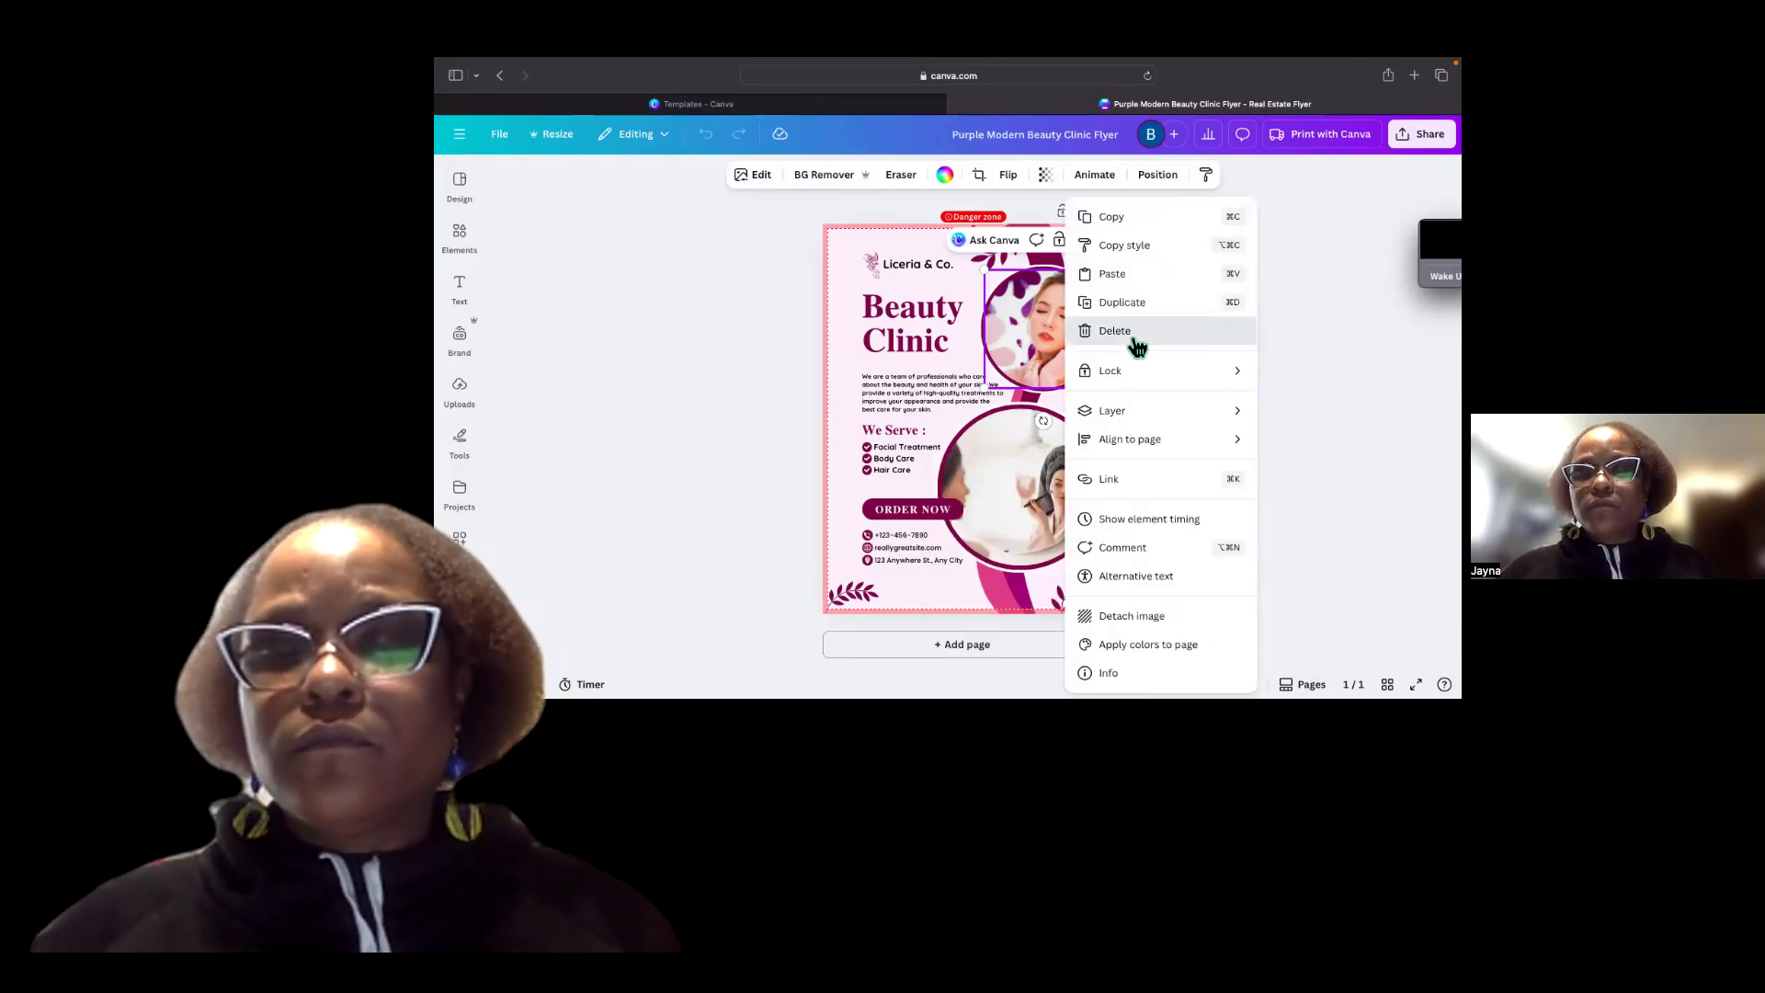
{"action": "left_click", "coordinate": [1115, 332]}
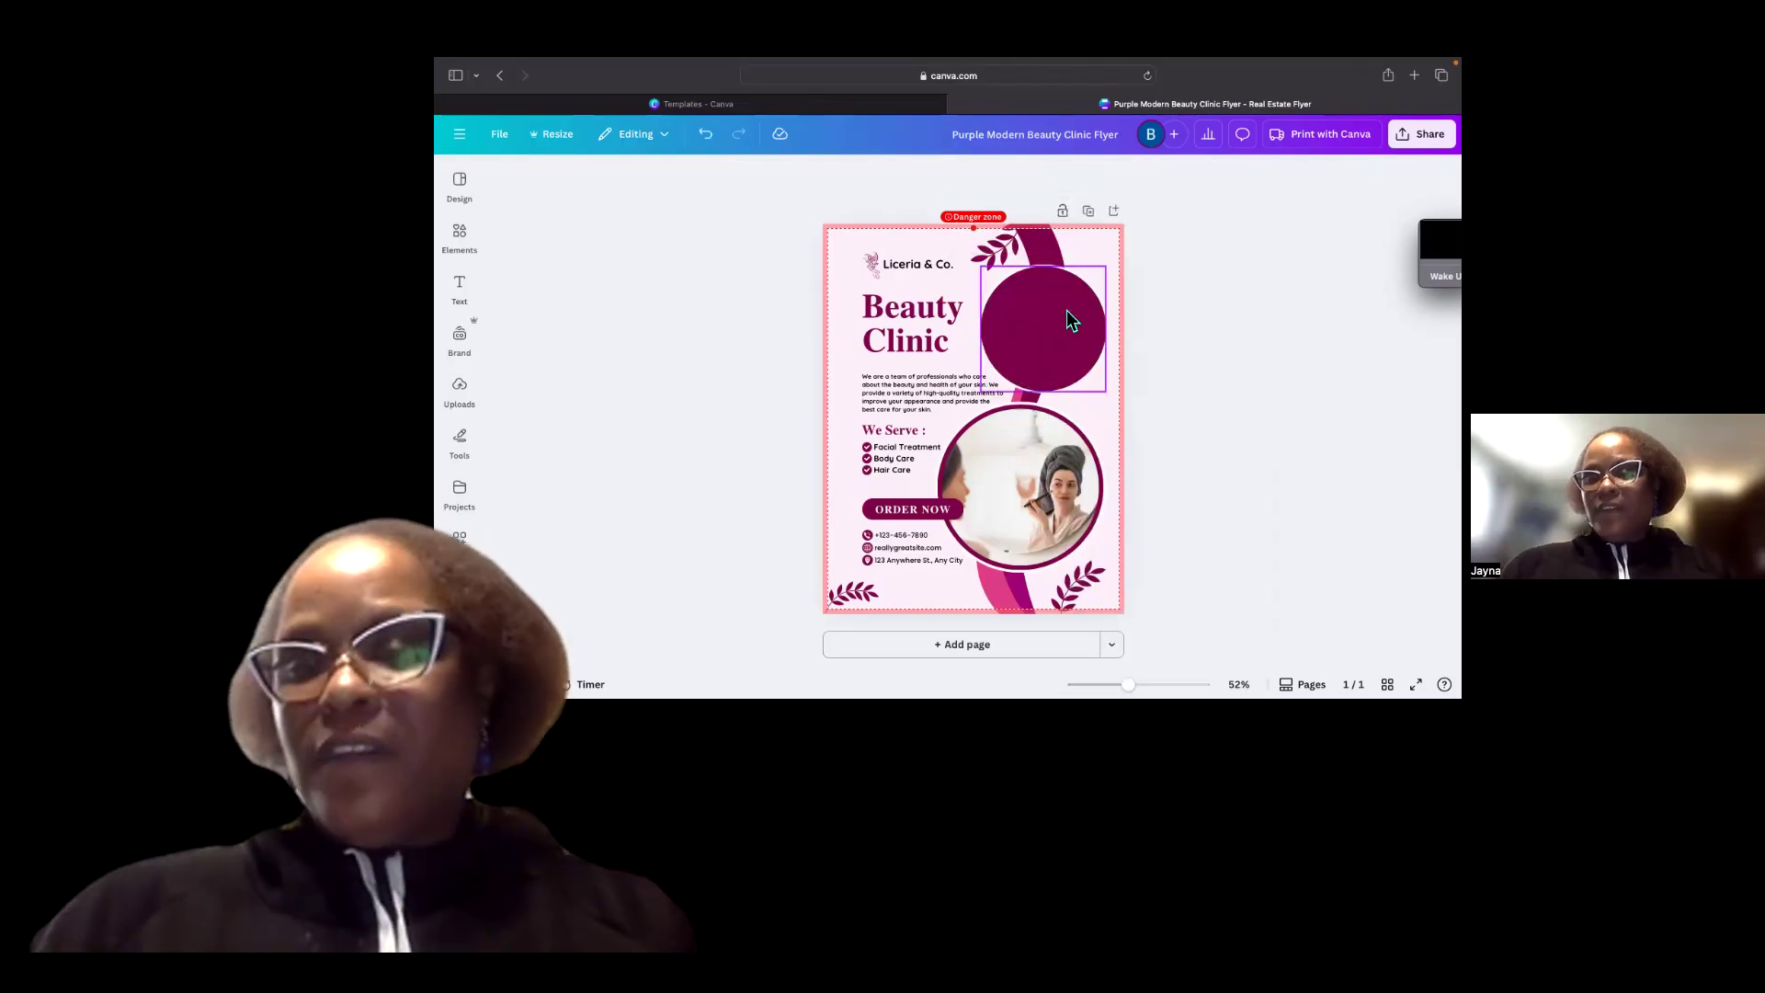
Open the Elements panel and browse its categories and recently used items.
{"action": "left_click", "coordinate": [467, 243]}
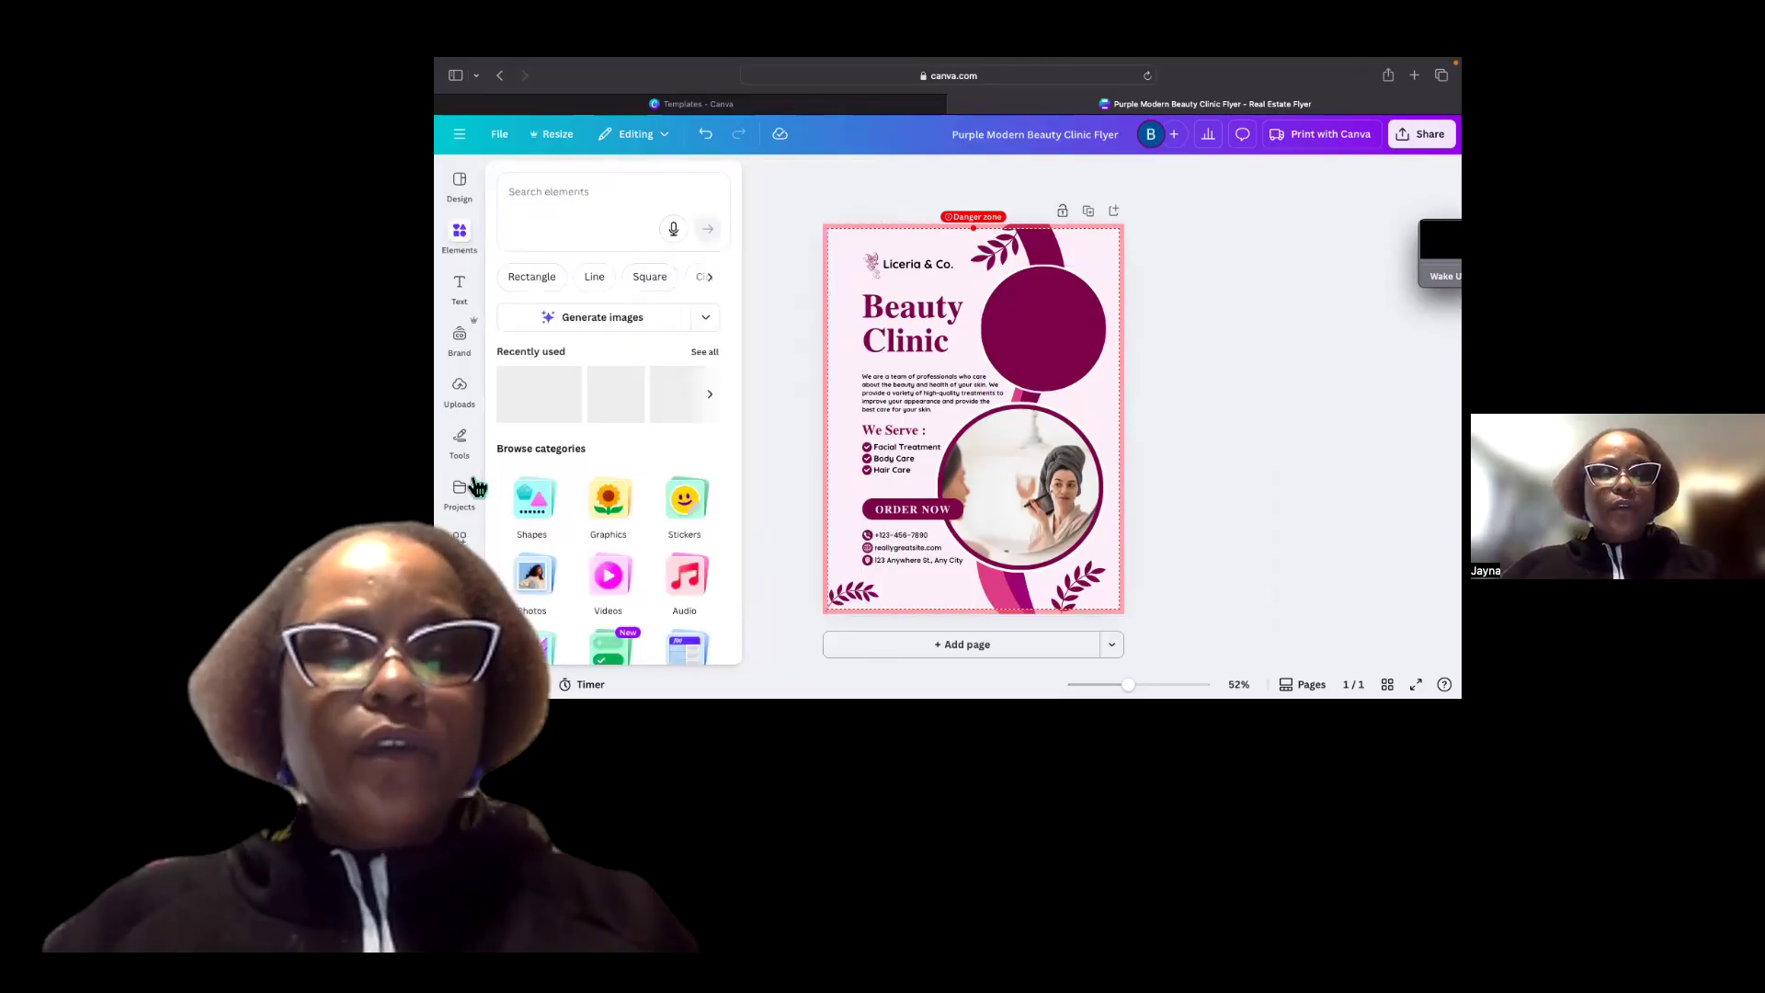
{"action": "left_click", "coordinate": [470, 487]}
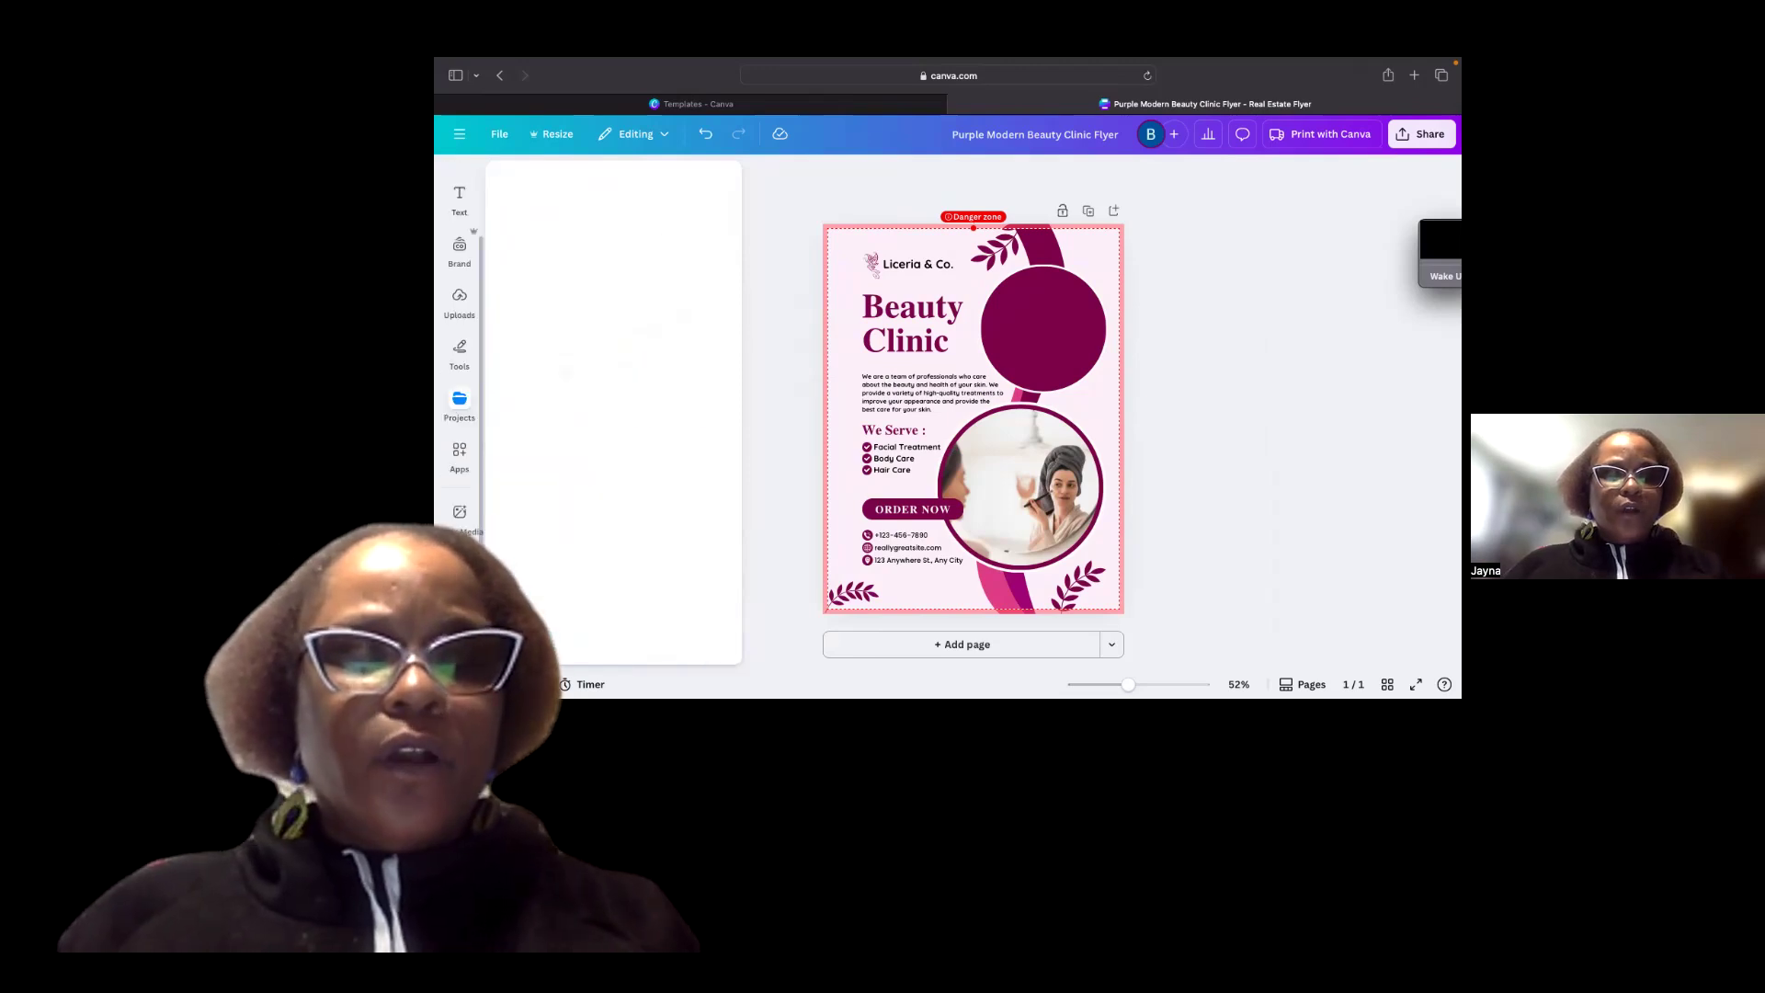
{"action": "scroll", "coordinate": [469, 289], "scroll_direction": "up", "scroll_amount": 2}
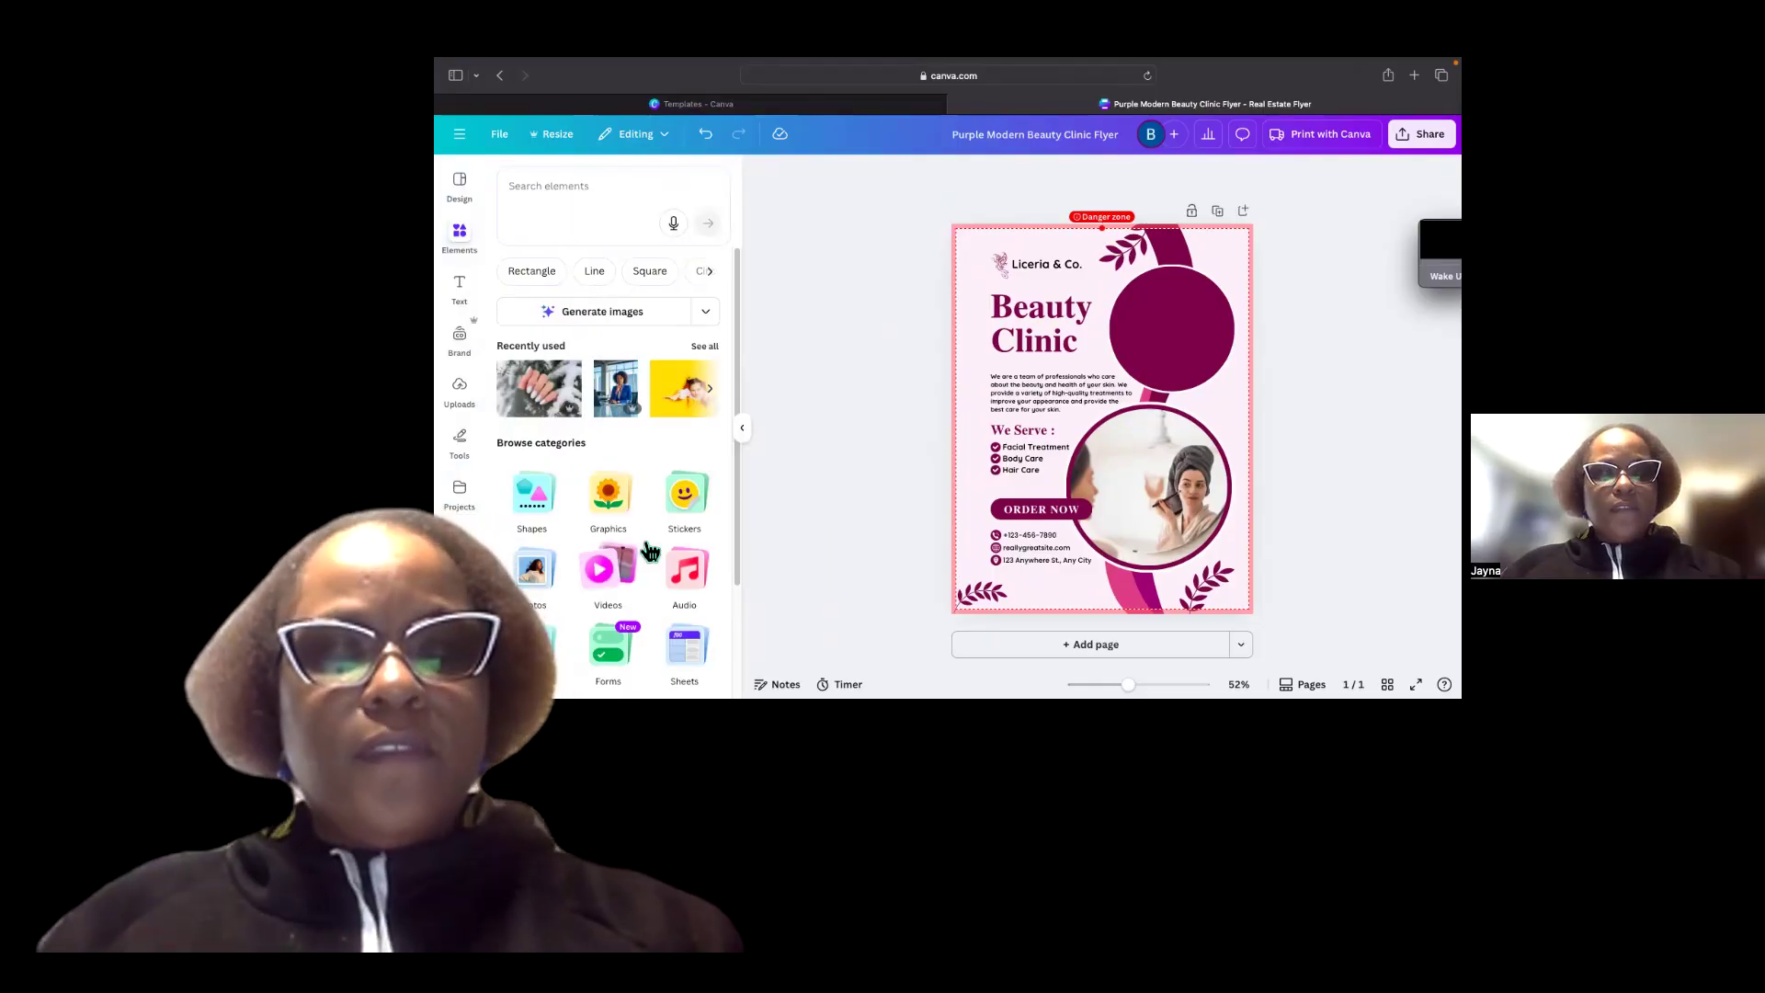
{"action": "scroll", "coordinate": [649, 550], "scroll_direction": "down", "scroll_amount": 2}
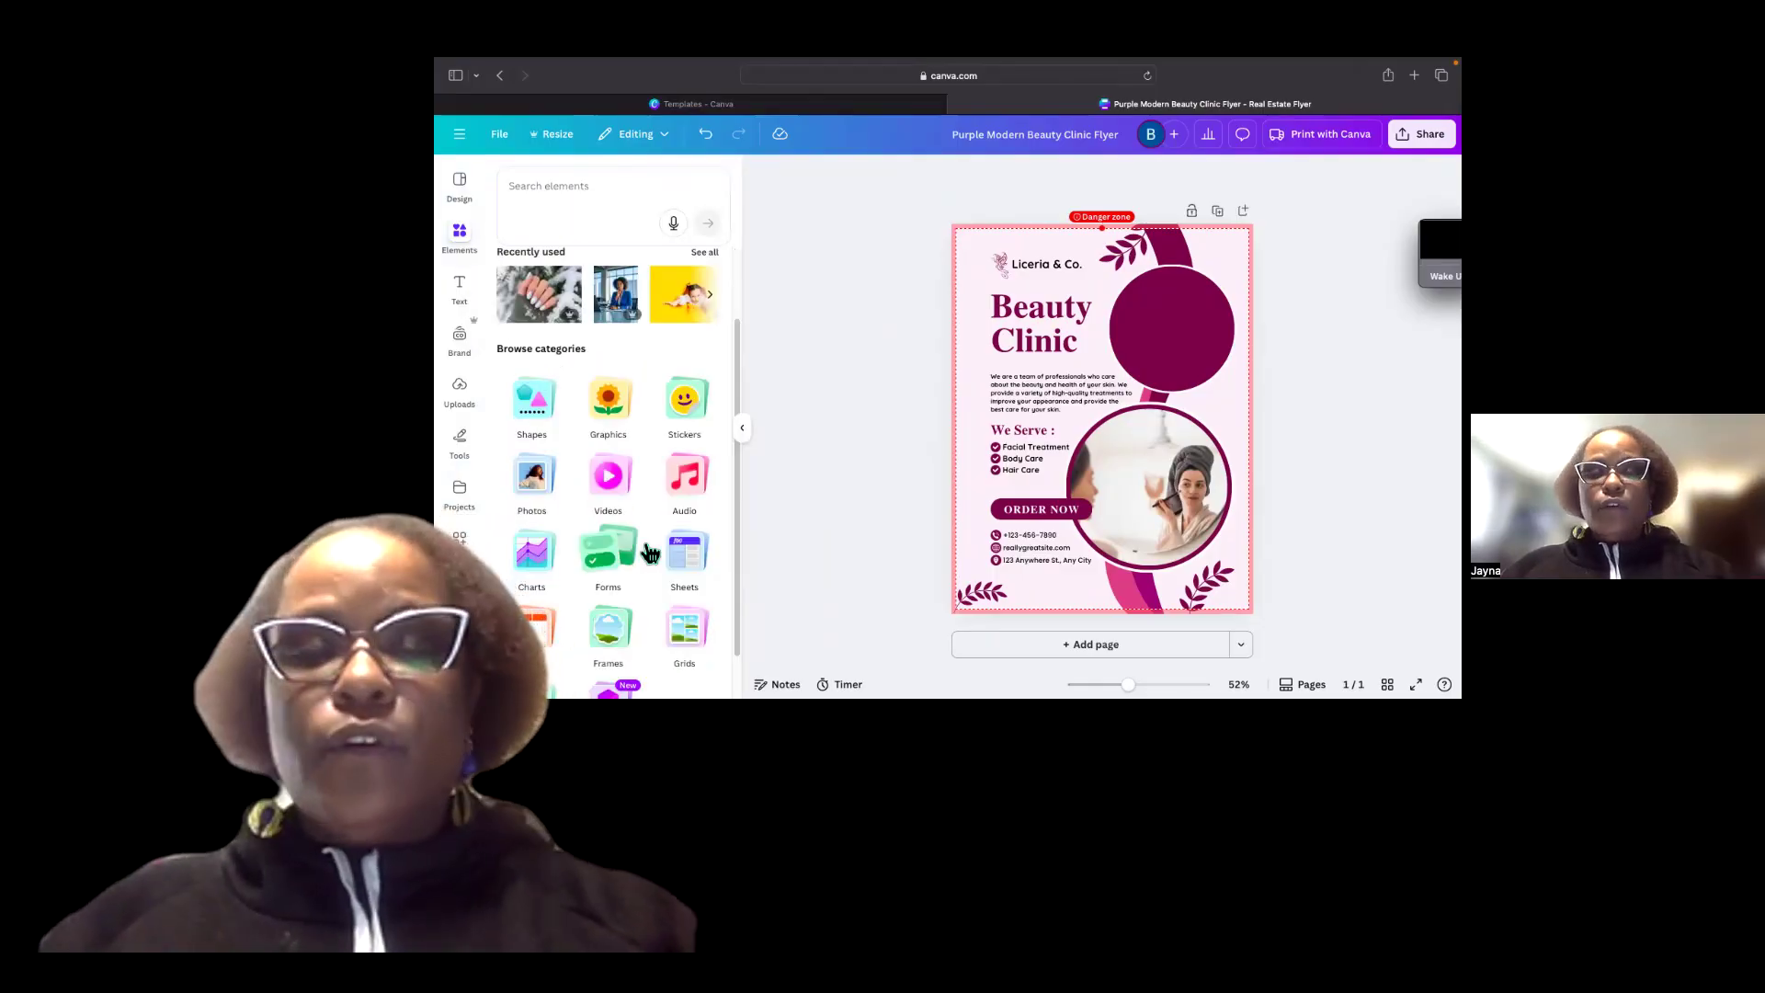
{"action": "scroll", "coordinate": [648, 542], "scroll_direction": "down", "scroll_amount": 1}
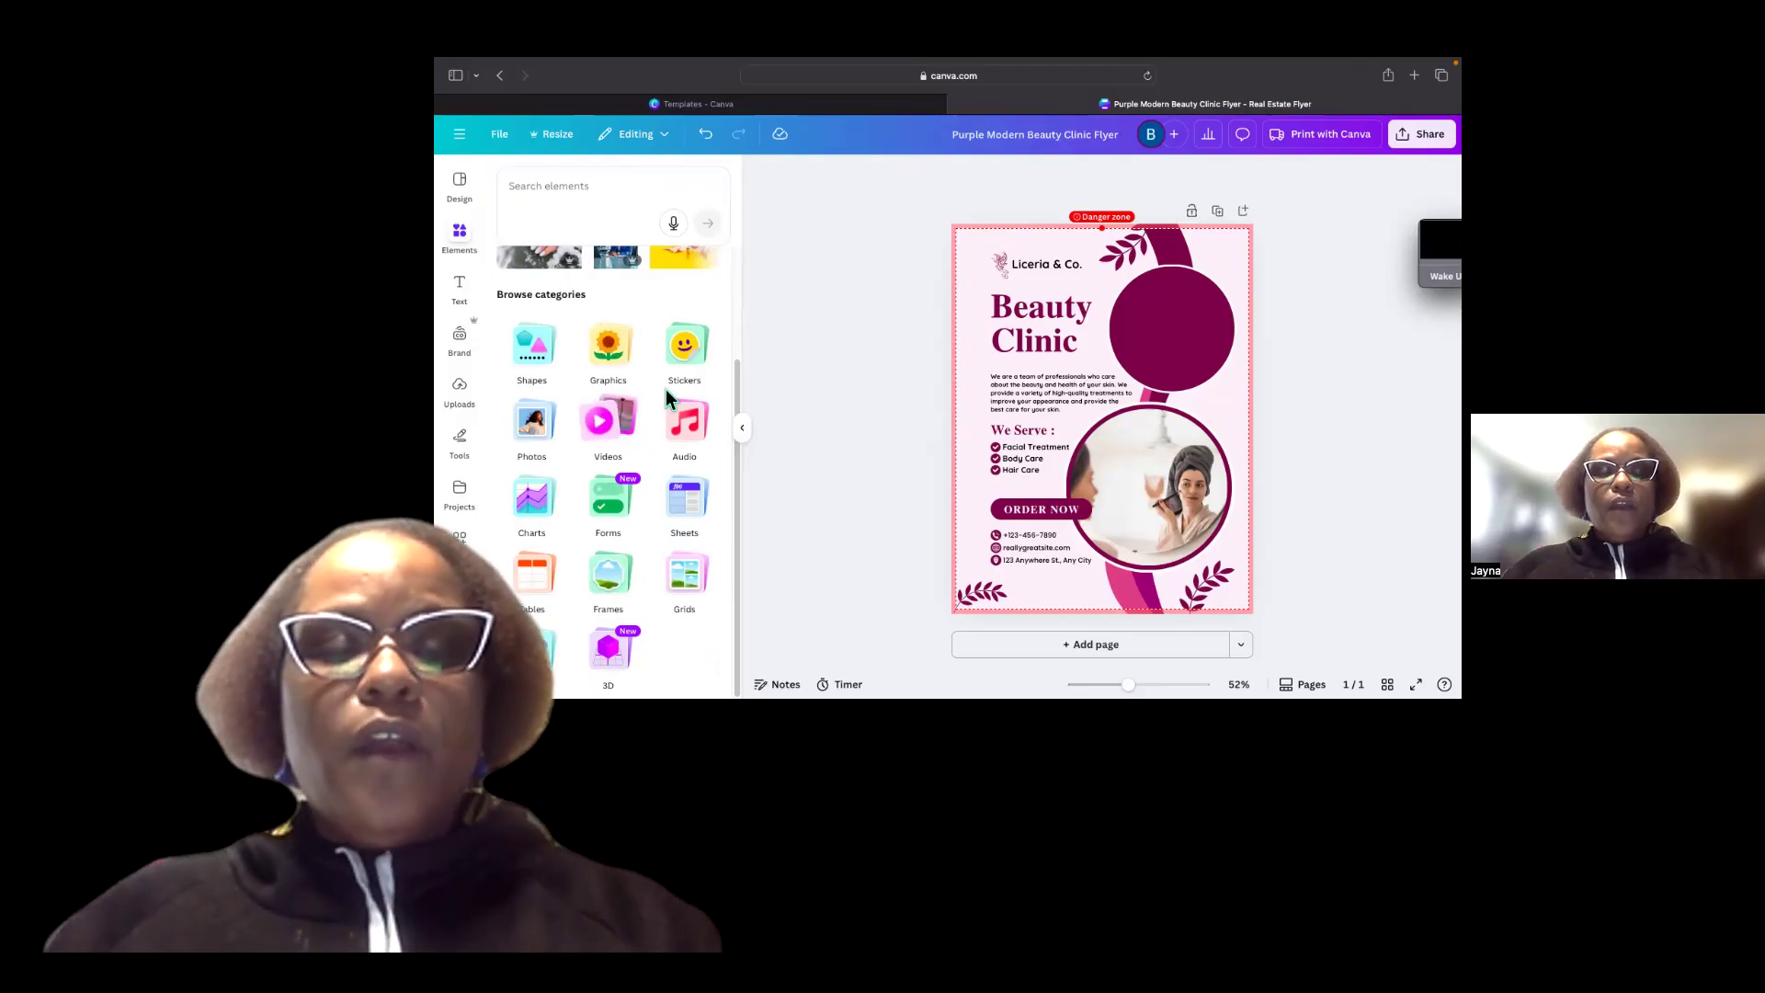
{"action": "scroll", "coordinate": [533, 397], "scroll_direction": "up", "scroll_amount": 3}
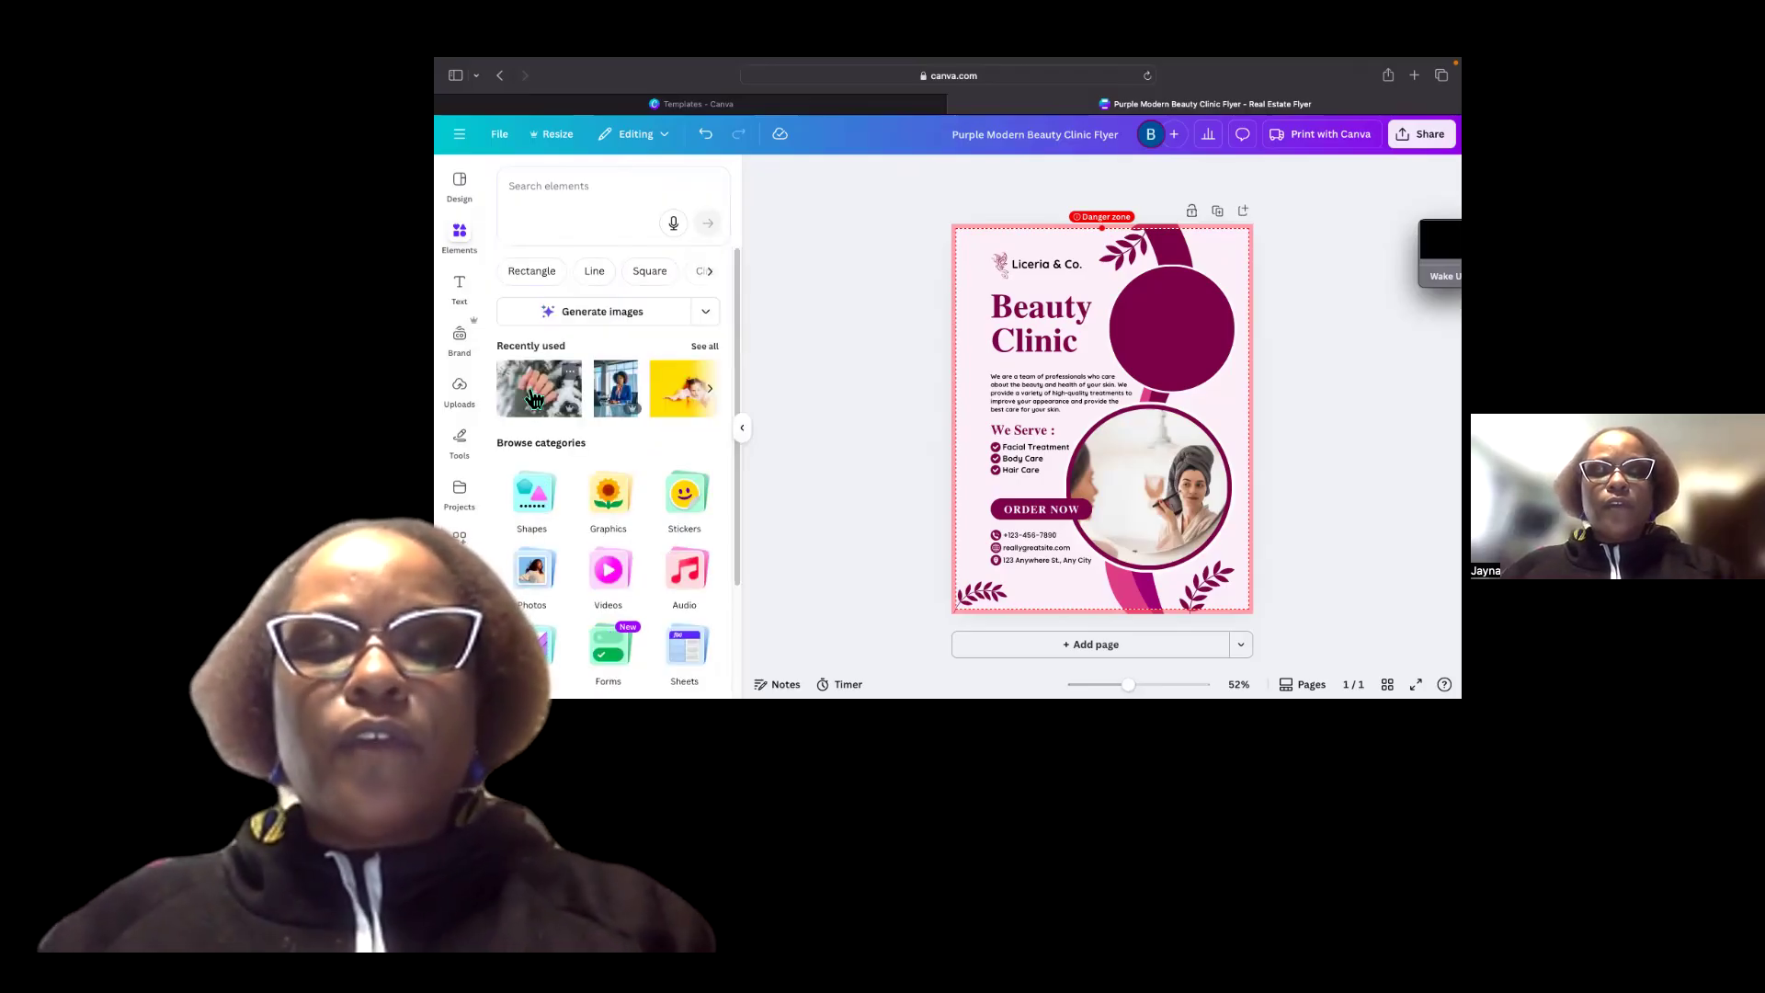
{"action": "left_click", "coordinate": [710, 389]}
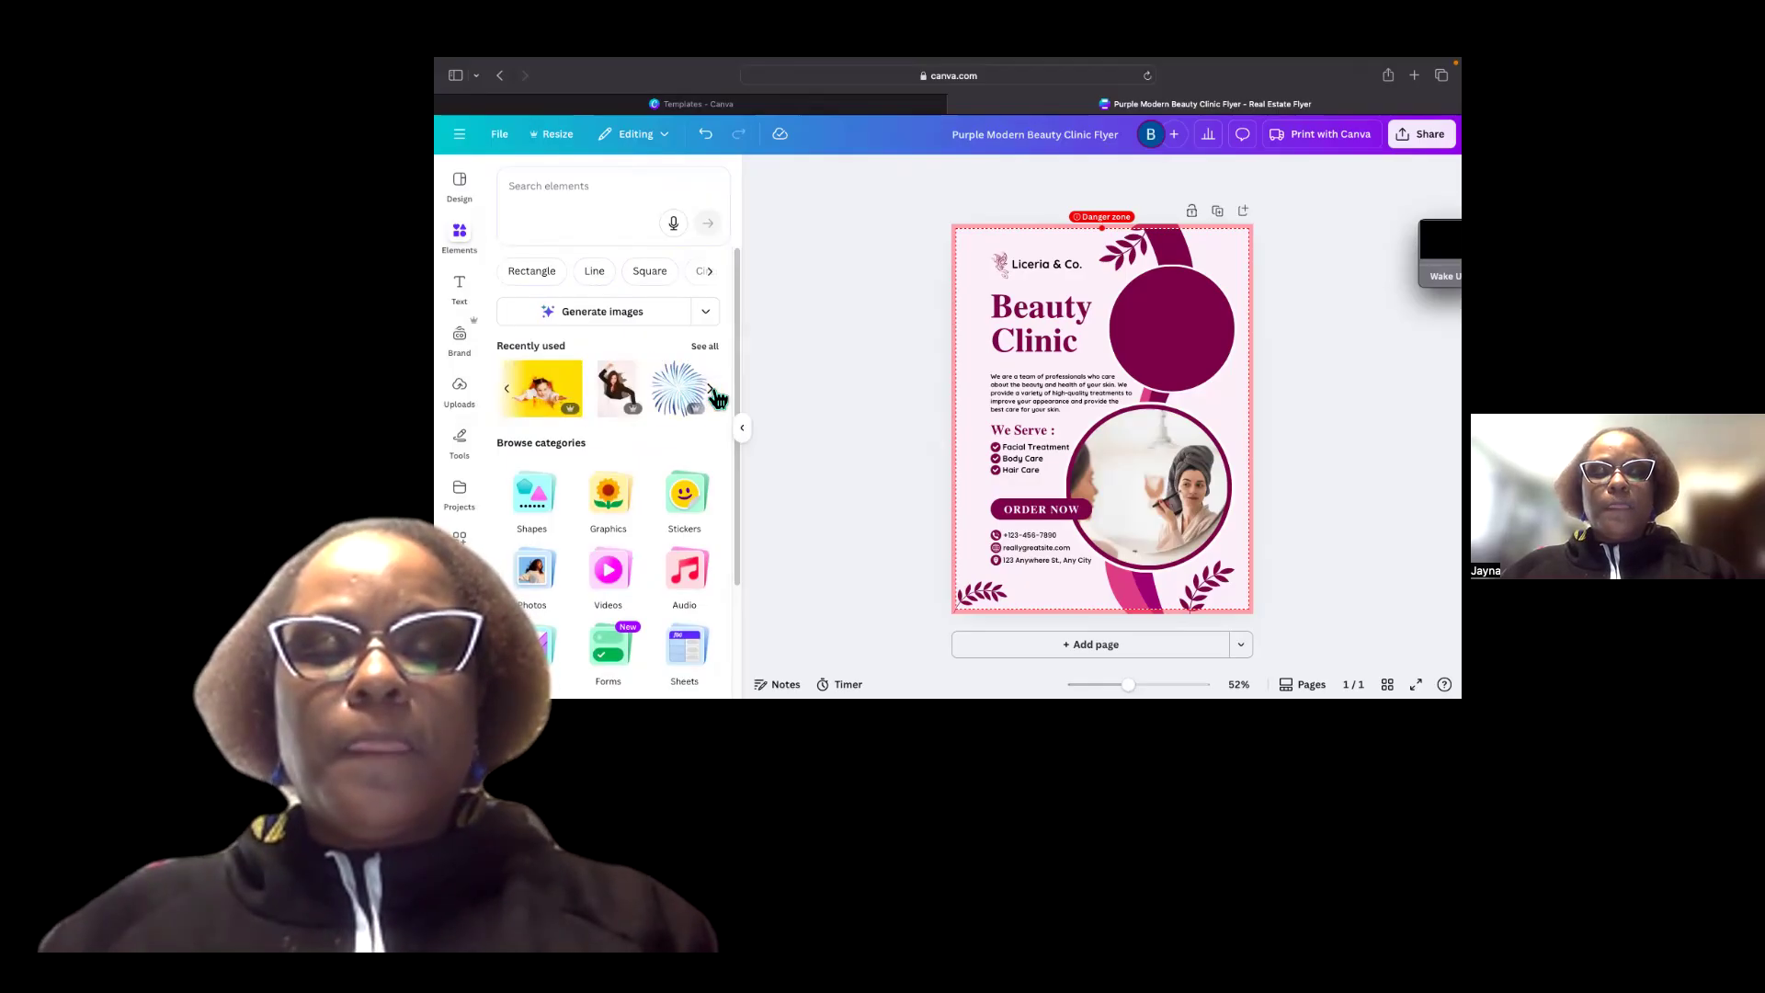
{"action": "left_click", "coordinate": [710, 390]}
{"action": "left_click", "coordinate": [711, 389]}
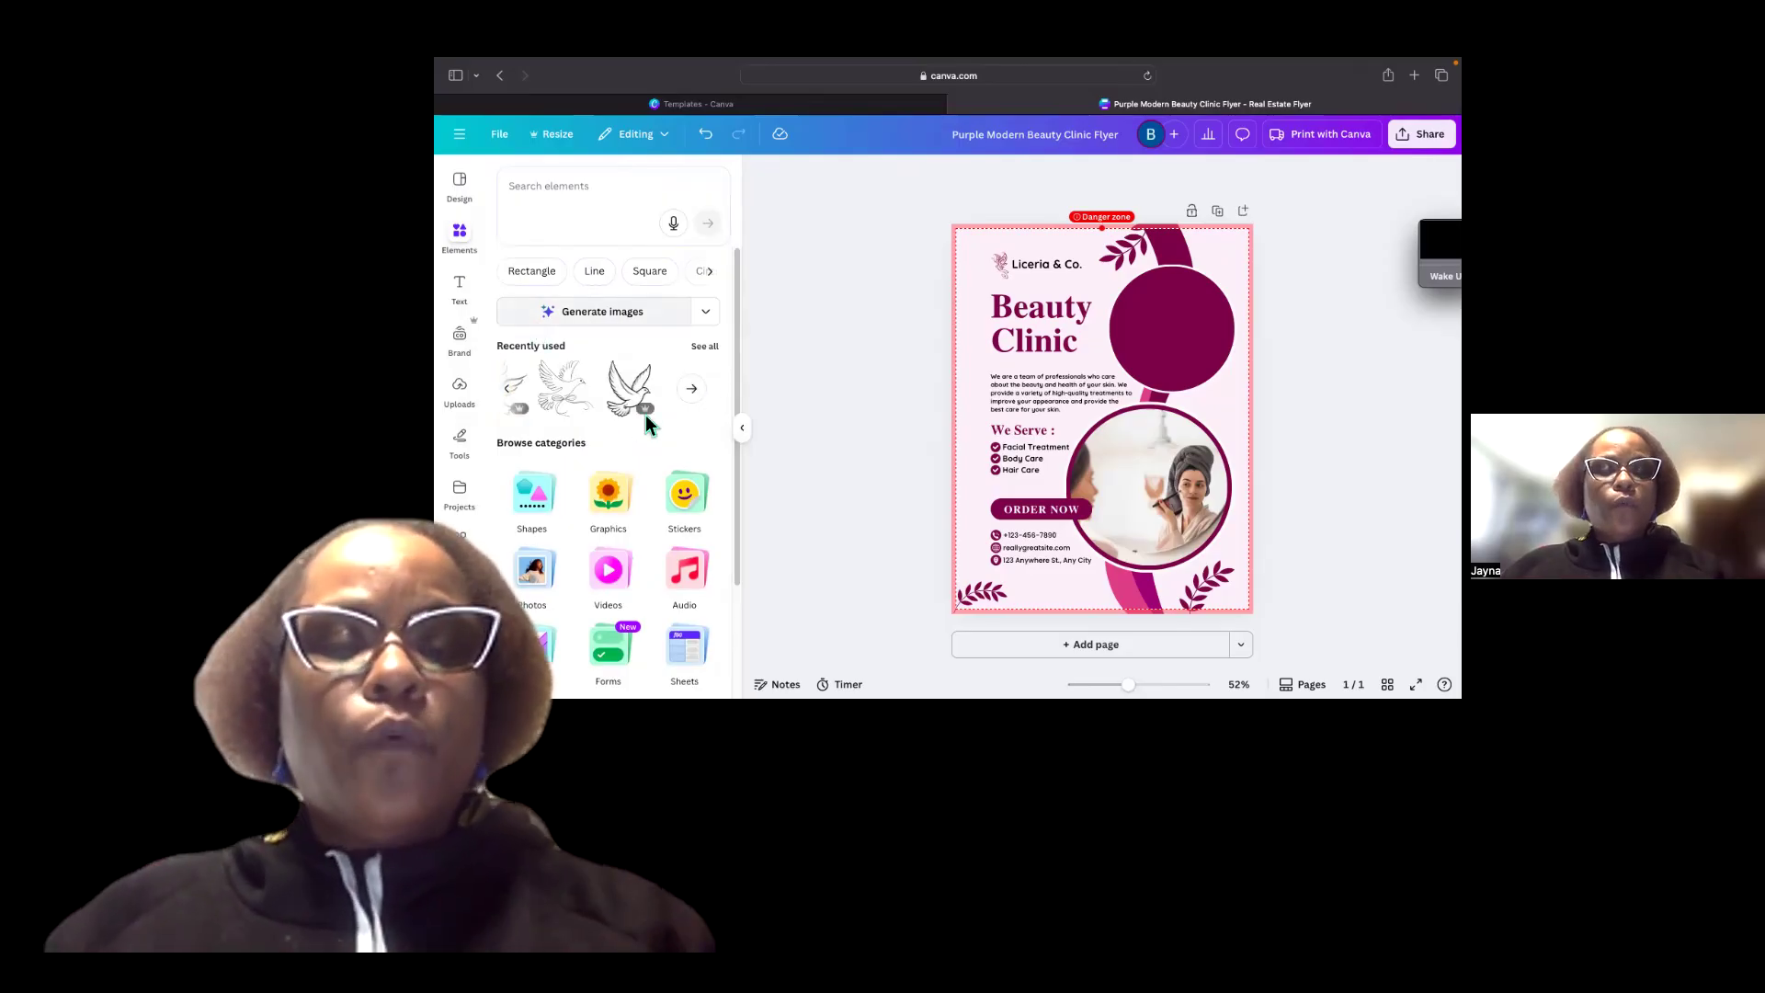
{"action": "mouse_move", "coordinate": [648, 416]}
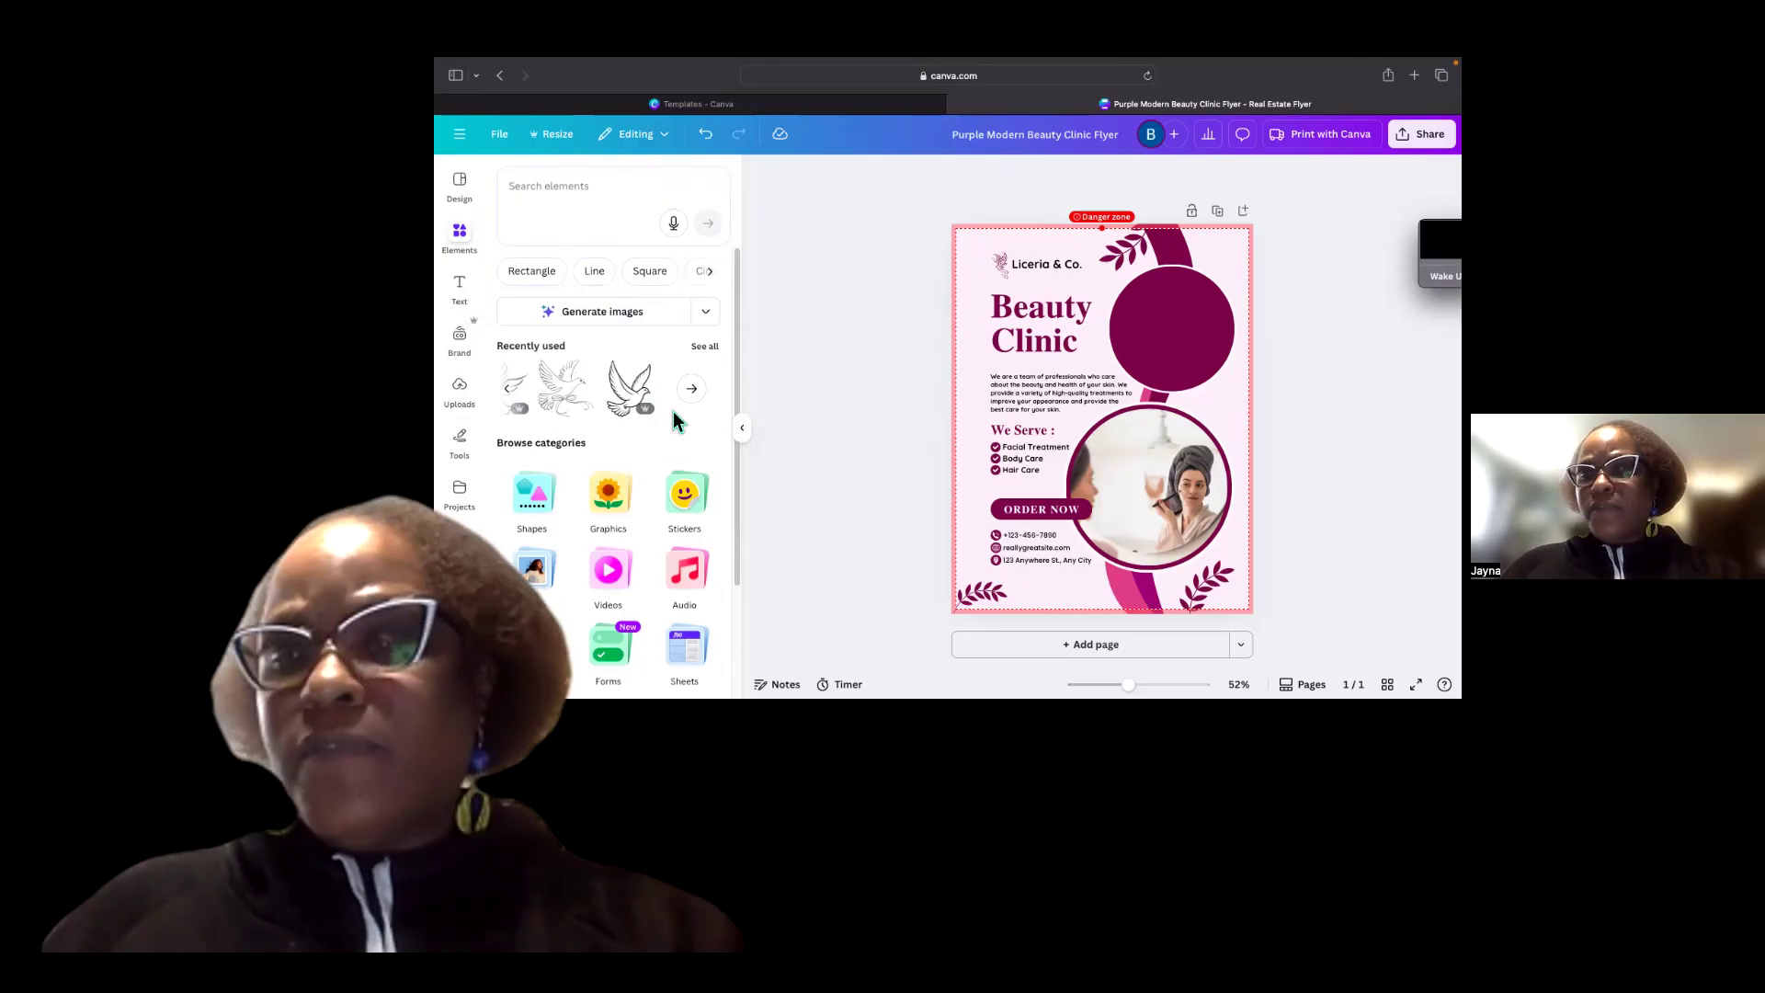
Search the elements for "black women" and browse the photo, graphic and video results.
{"action": "left_click", "coordinate": [576, 216]}
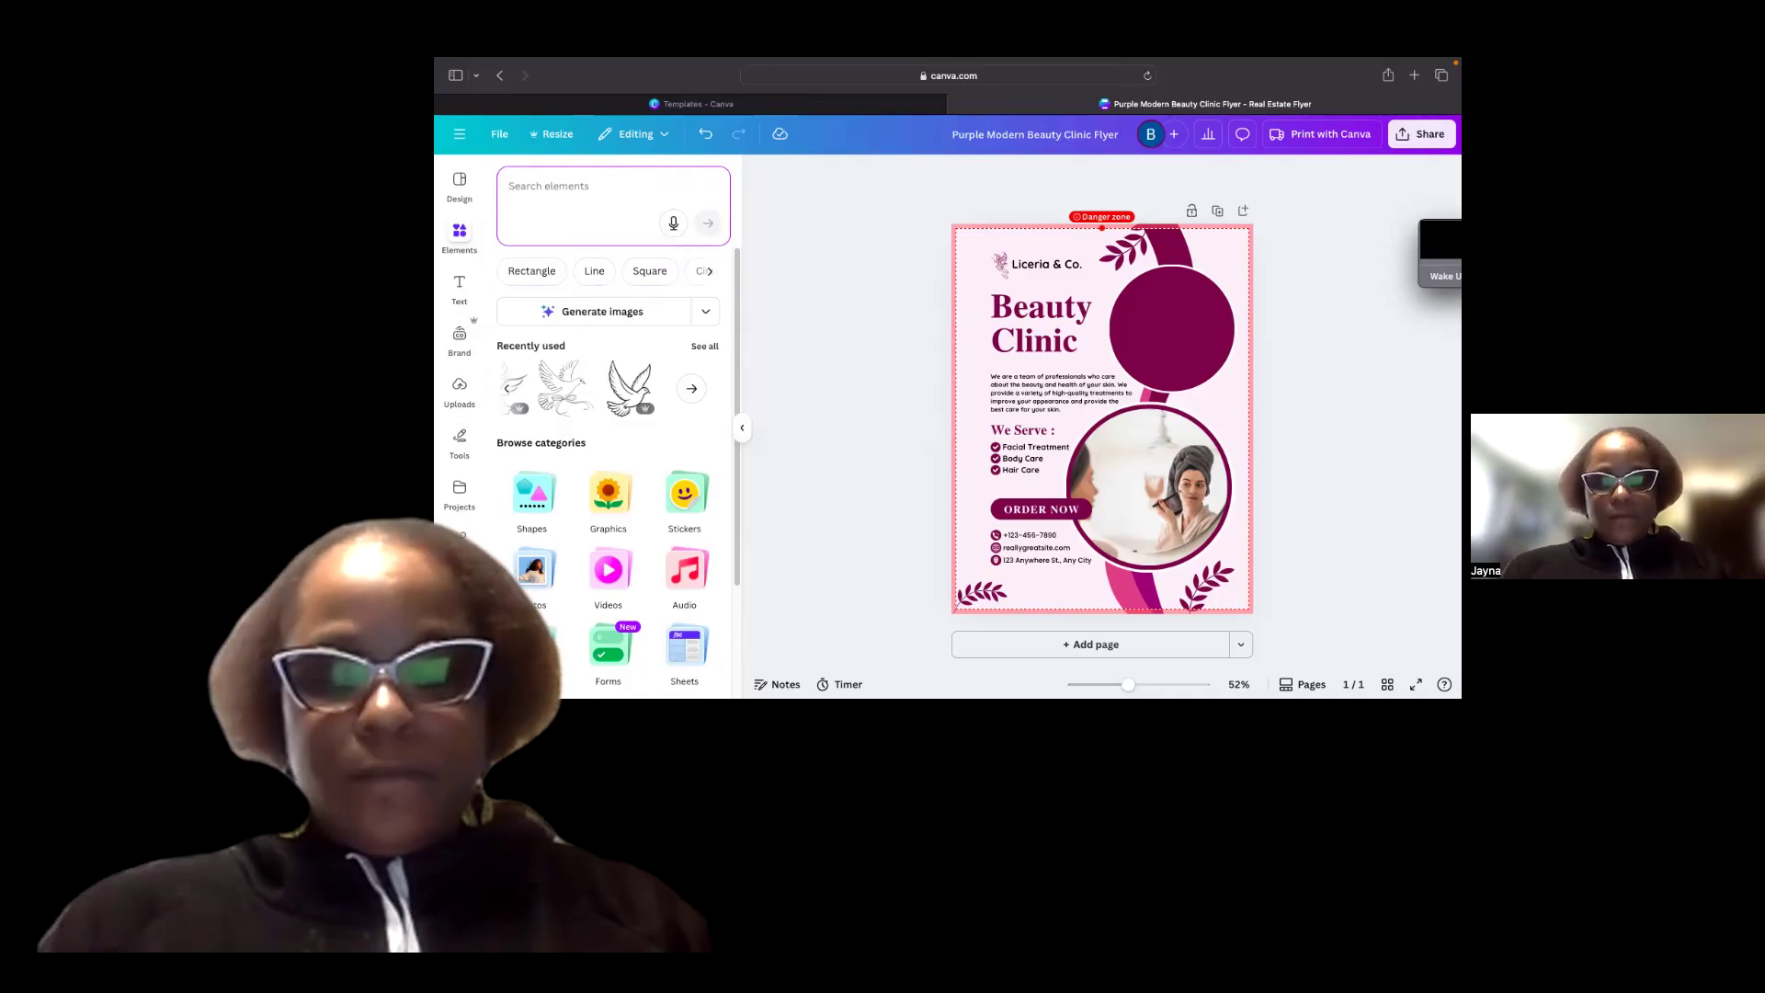
{"action": "type", "text": "bla"}
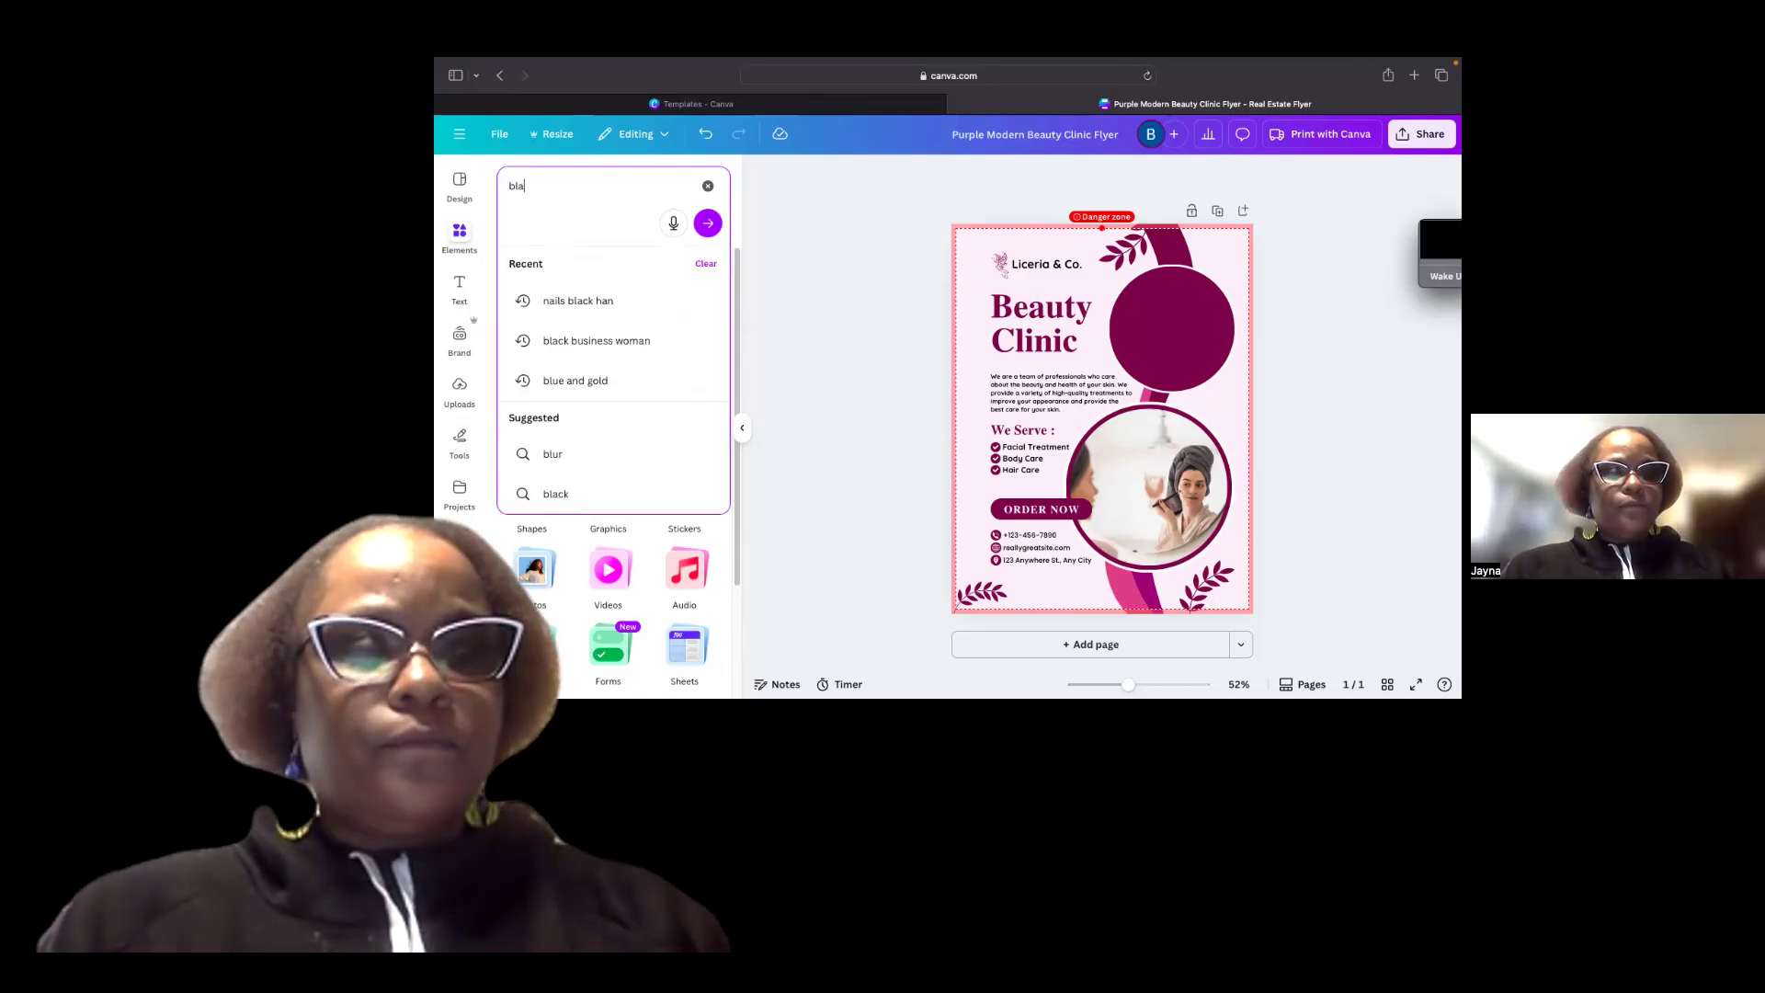
{"action": "type", "text": "ck women"}
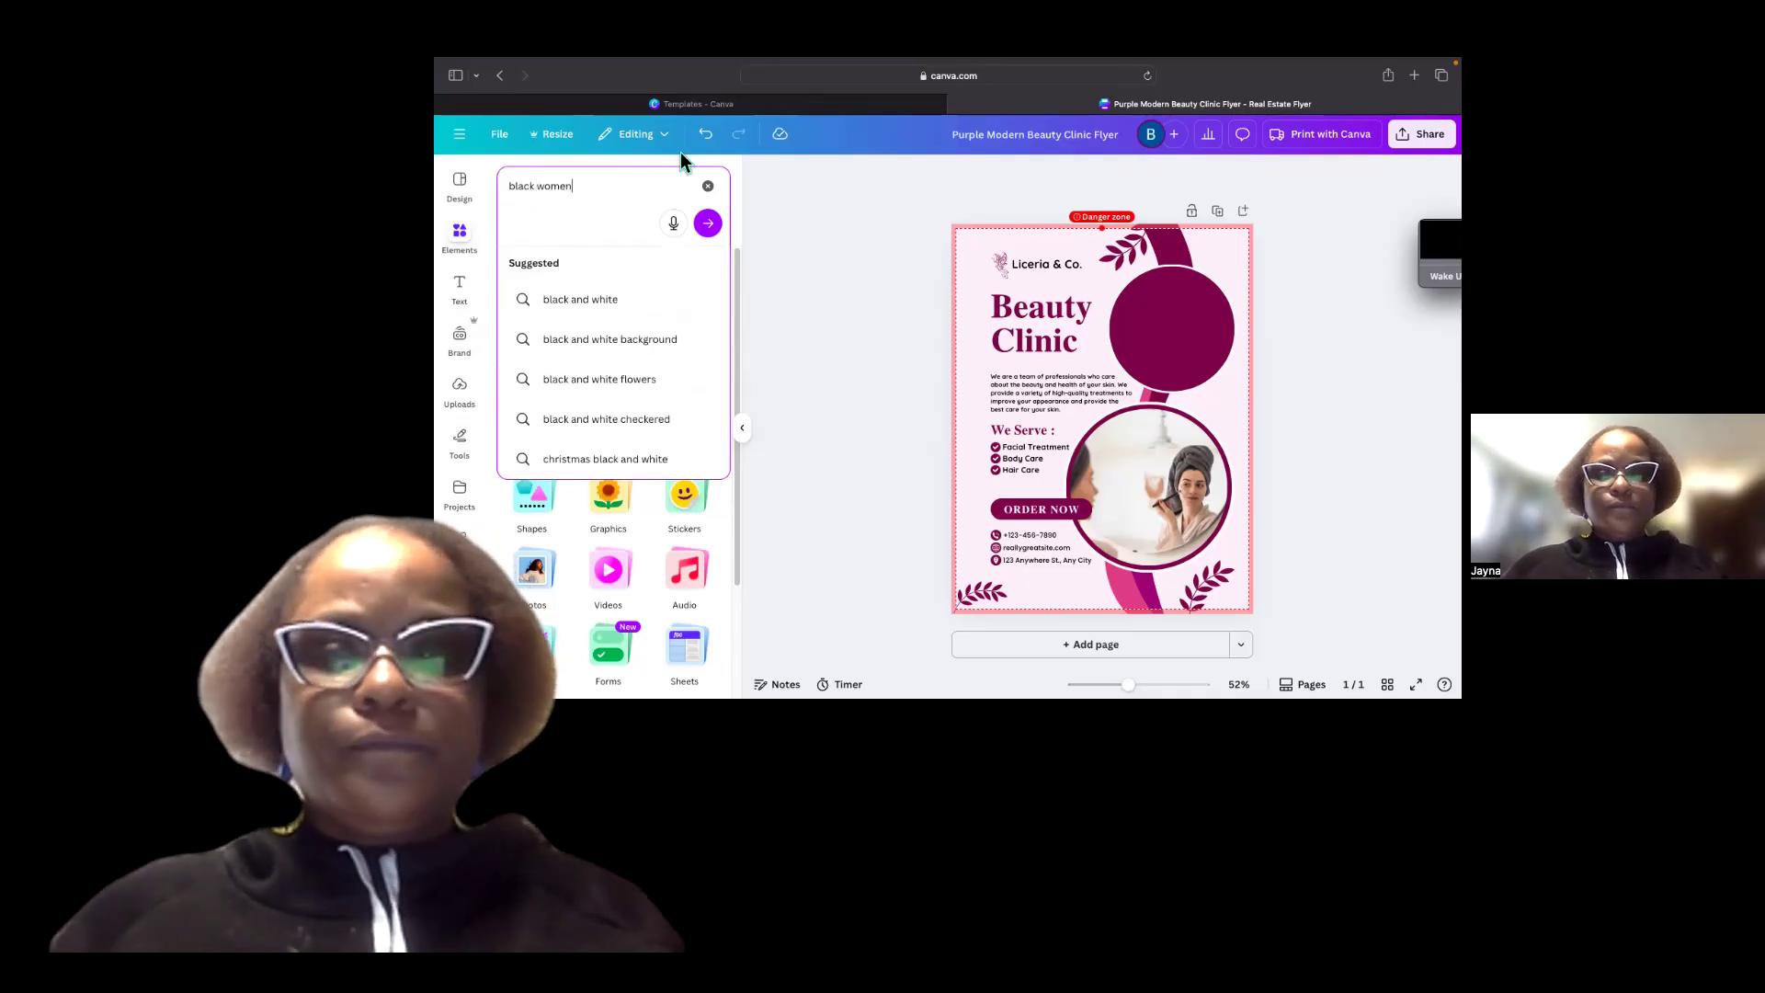
{"action": "key", "text": "Return"}
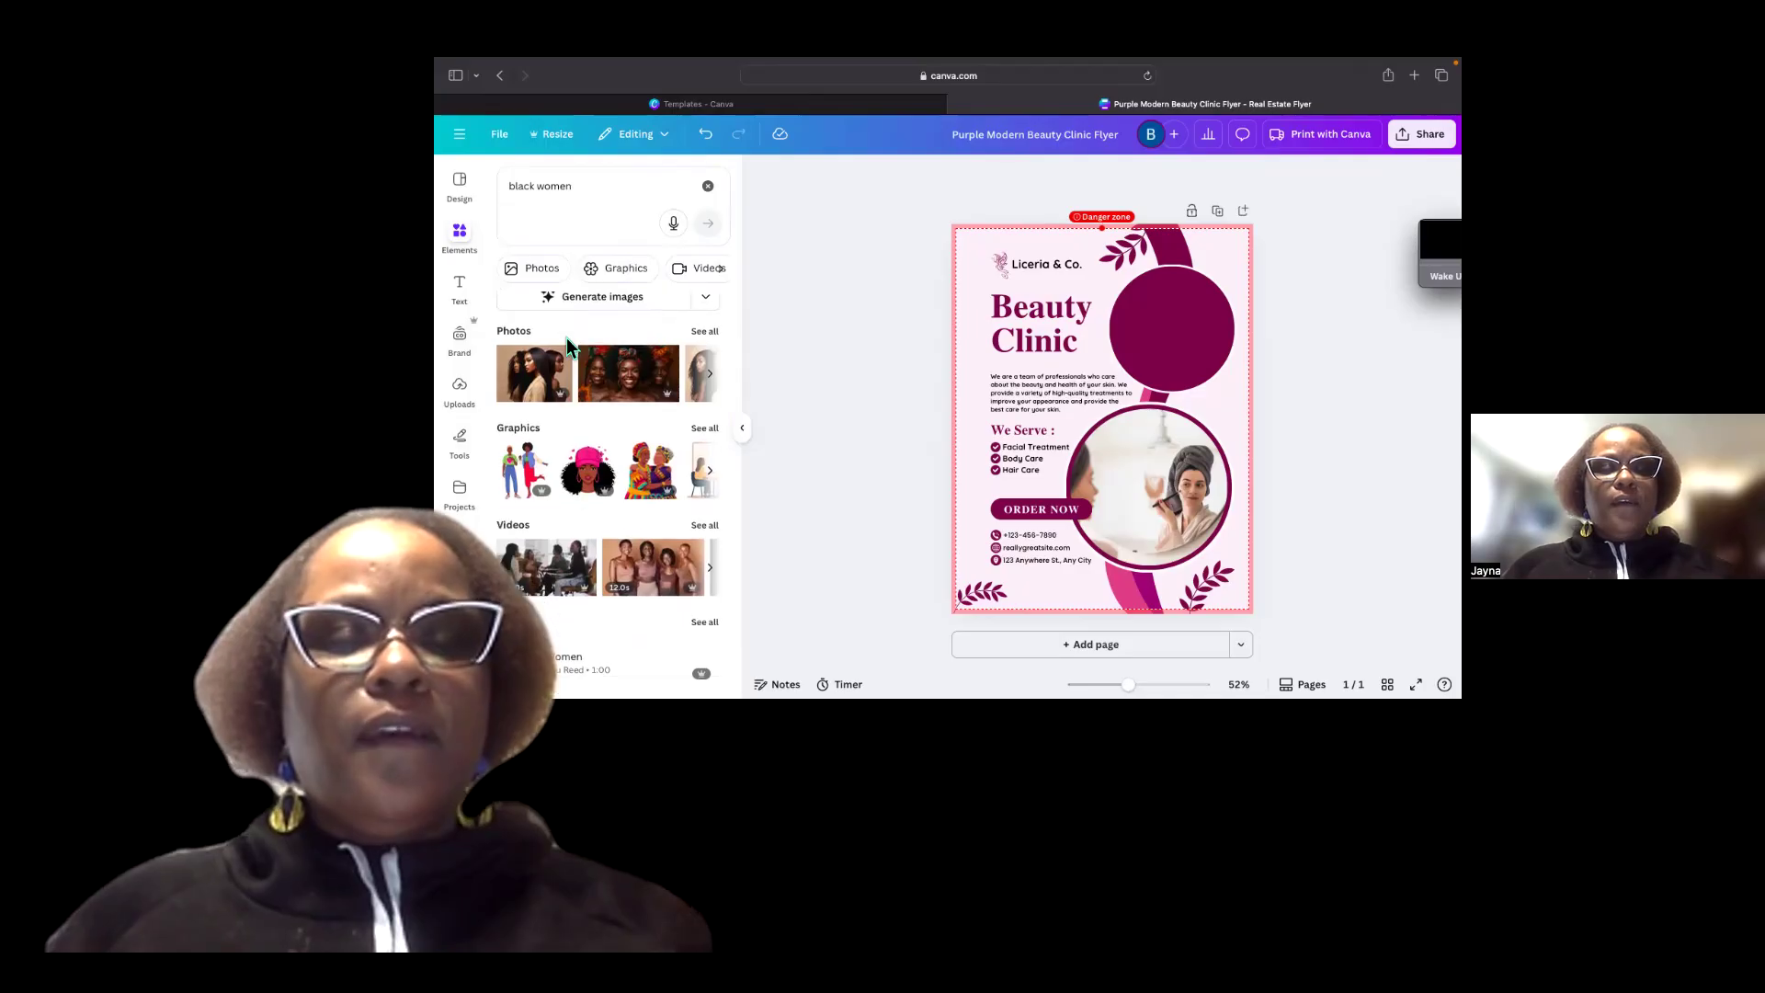
{"action": "scroll", "coordinate": [569, 339], "scroll_direction": "down", "scroll_amount": 1}
{"action": "scroll", "coordinate": [700, 383], "scroll_direction": "down", "scroll_amount": 1}
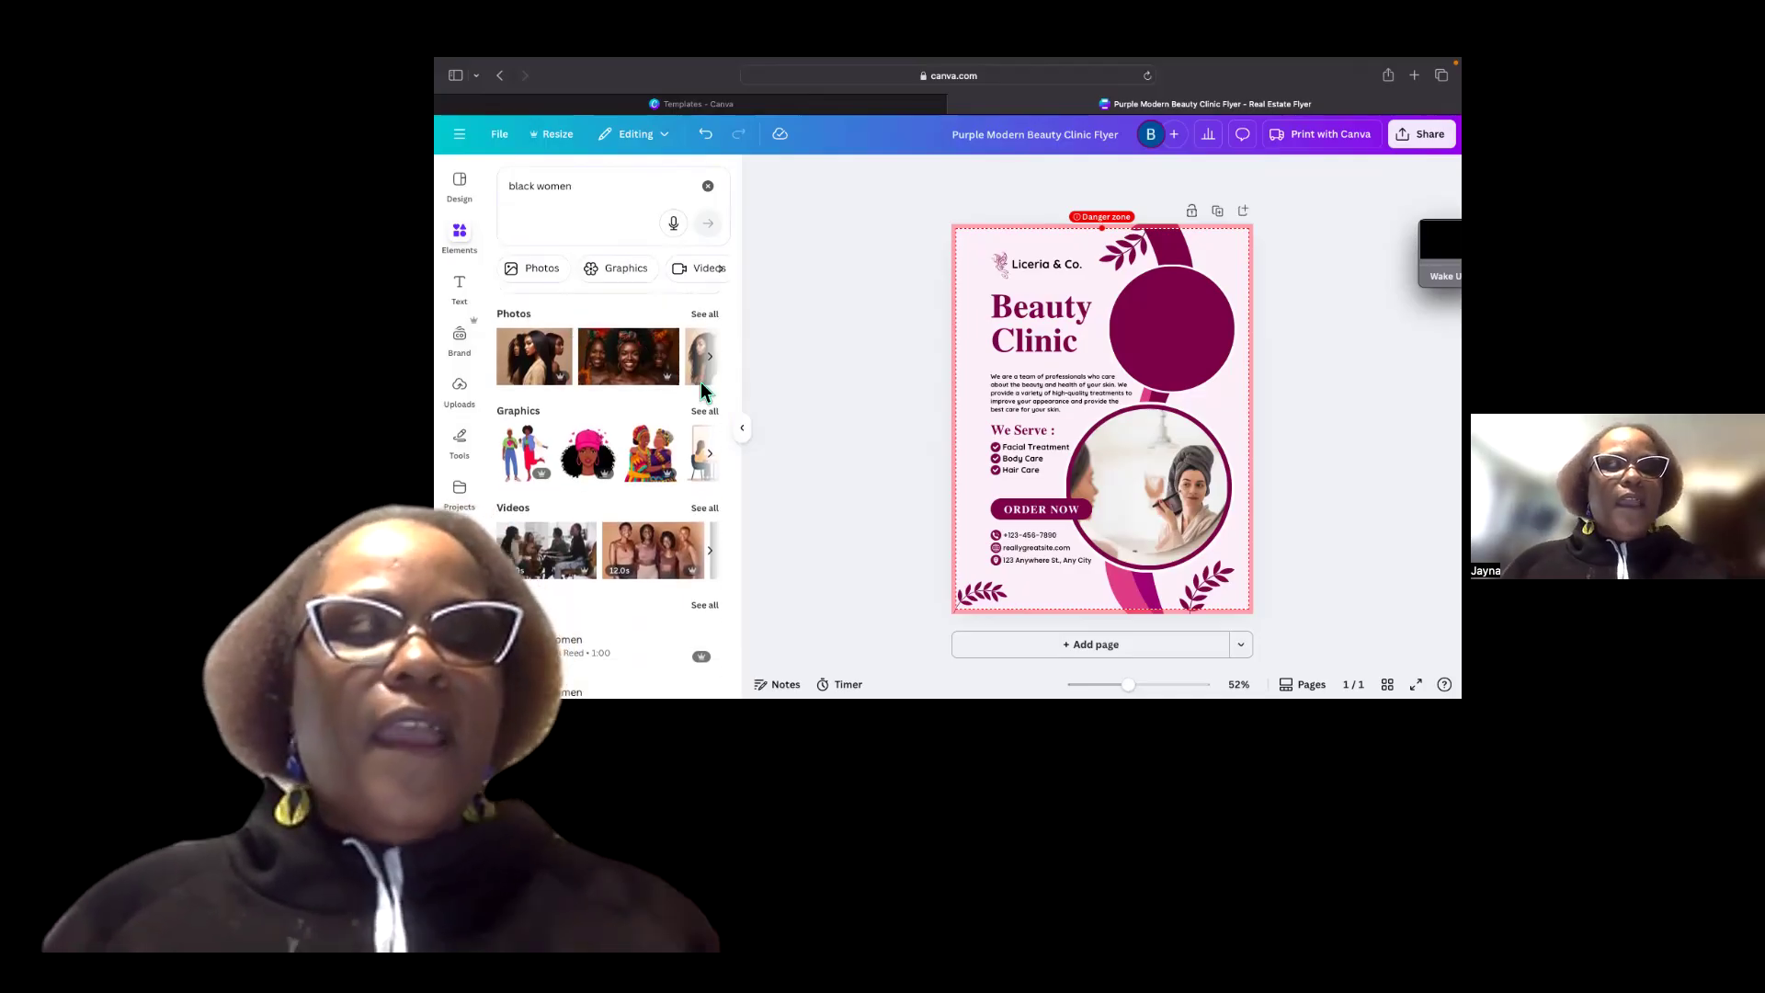
{"action": "scroll", "coordinate": [718, 455], "scroll_direction": "down", "scroll_amount": 1}
{"action": "left_click", "coordinate": [709, 450]}
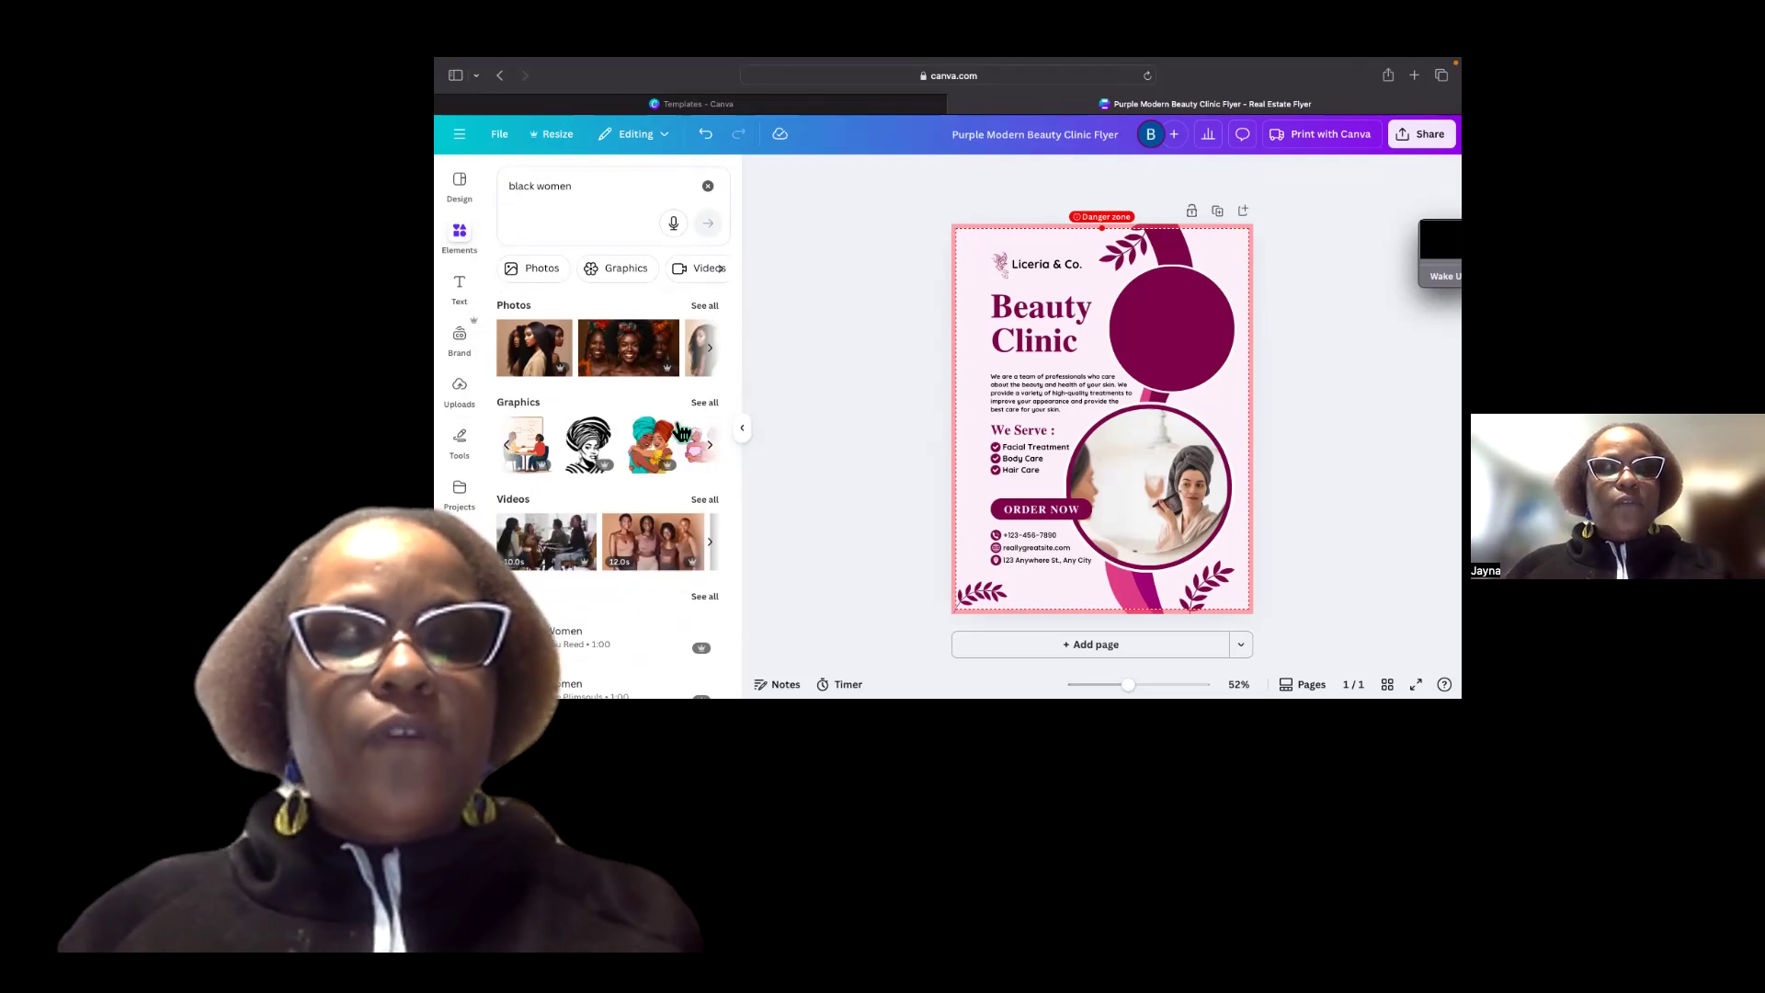
{"action": "left_click", "coordinate": [710, 444]}
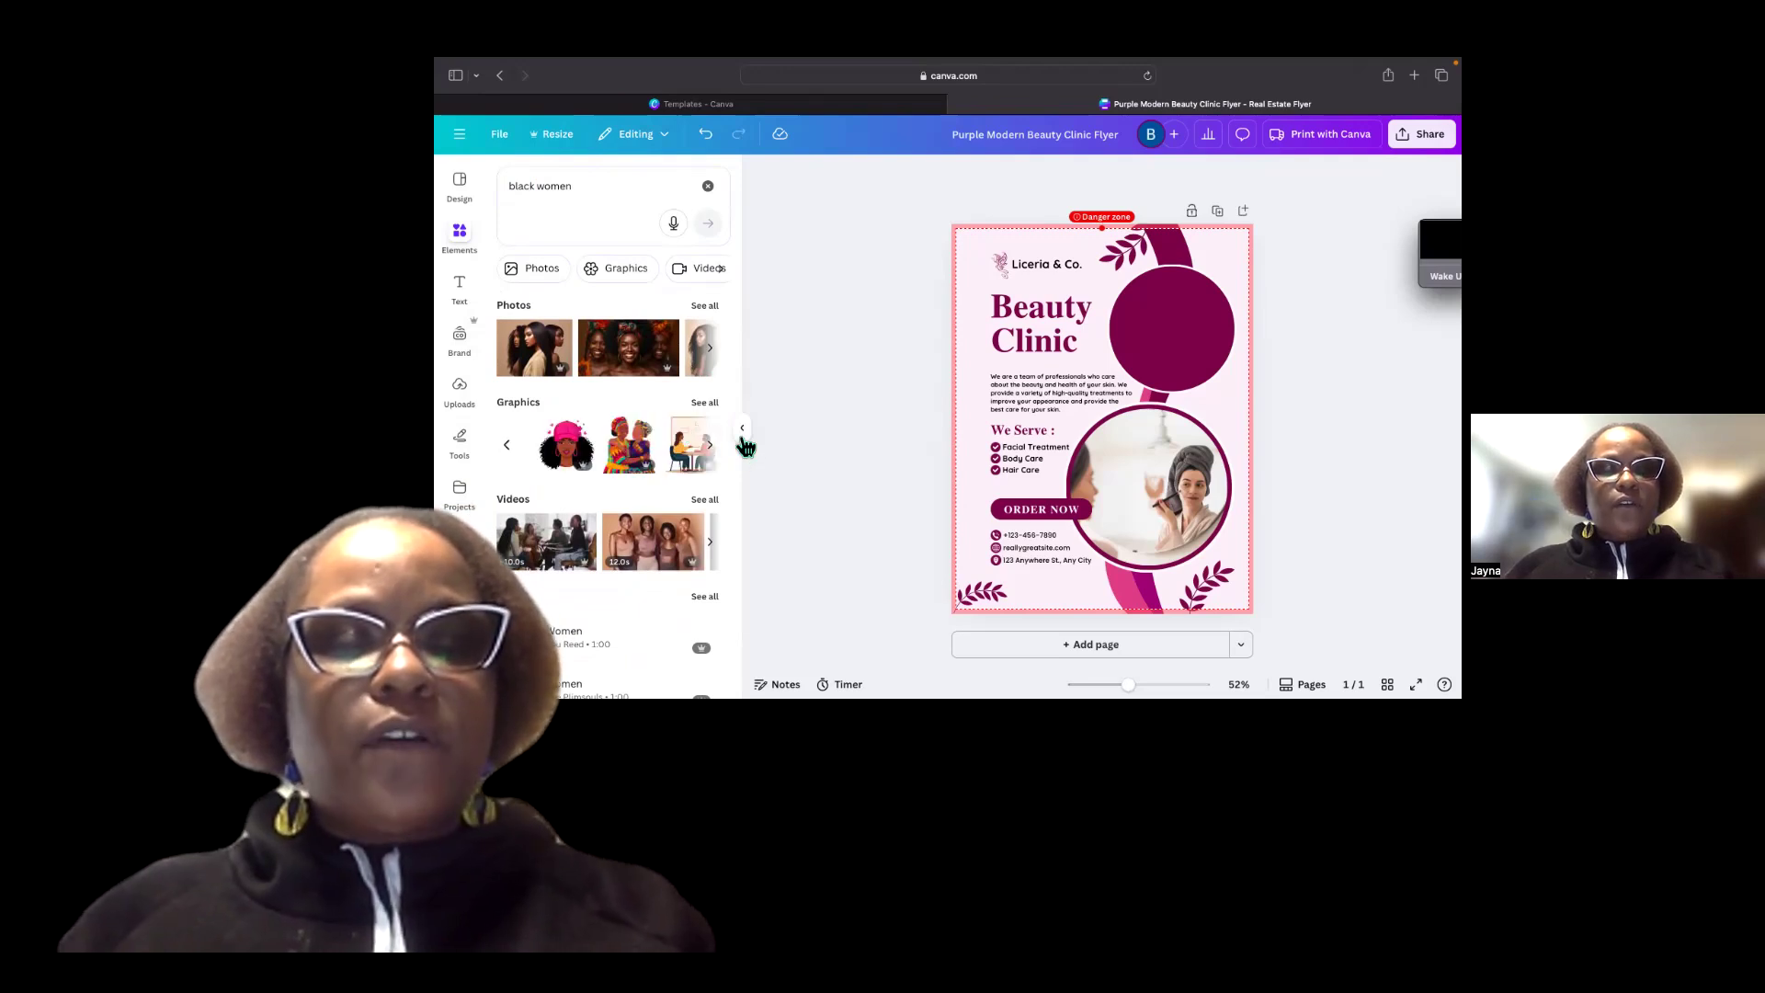
Reopen the Elements panel and scroll through the black women photo results.
{"action": "left_click", "coordinate": [804, 319]}
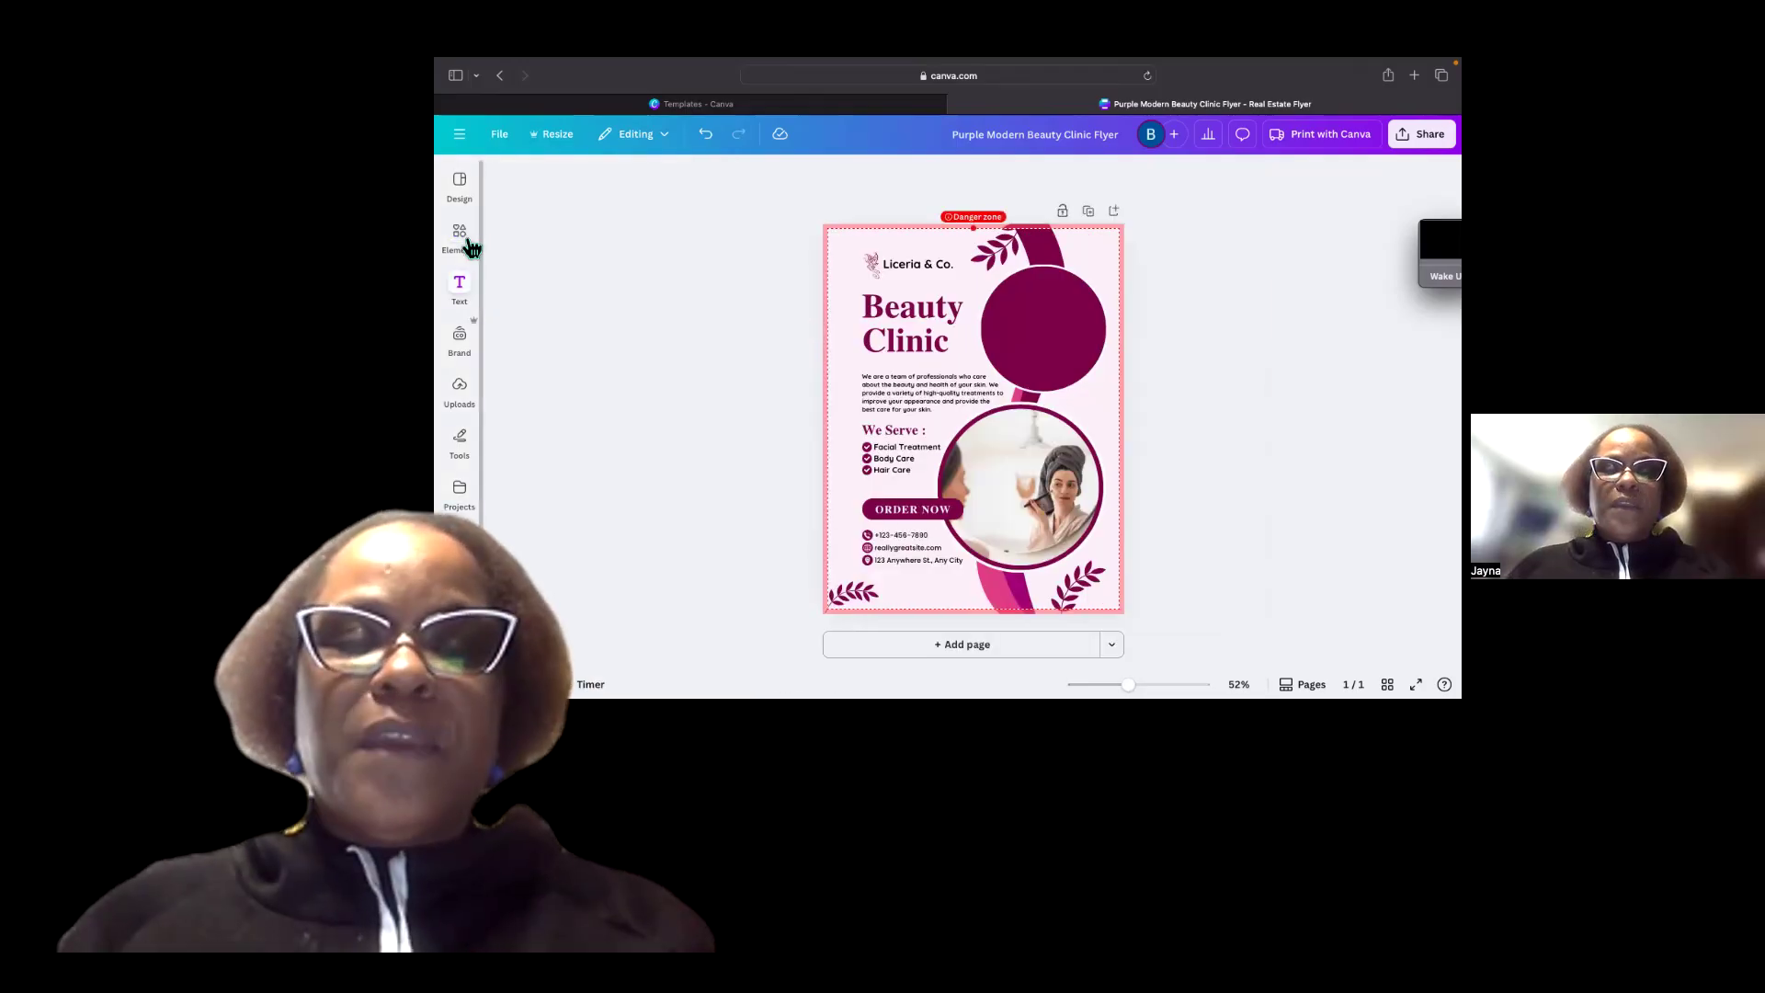
{"action": "left_click", "coordinate": [461, 239]}
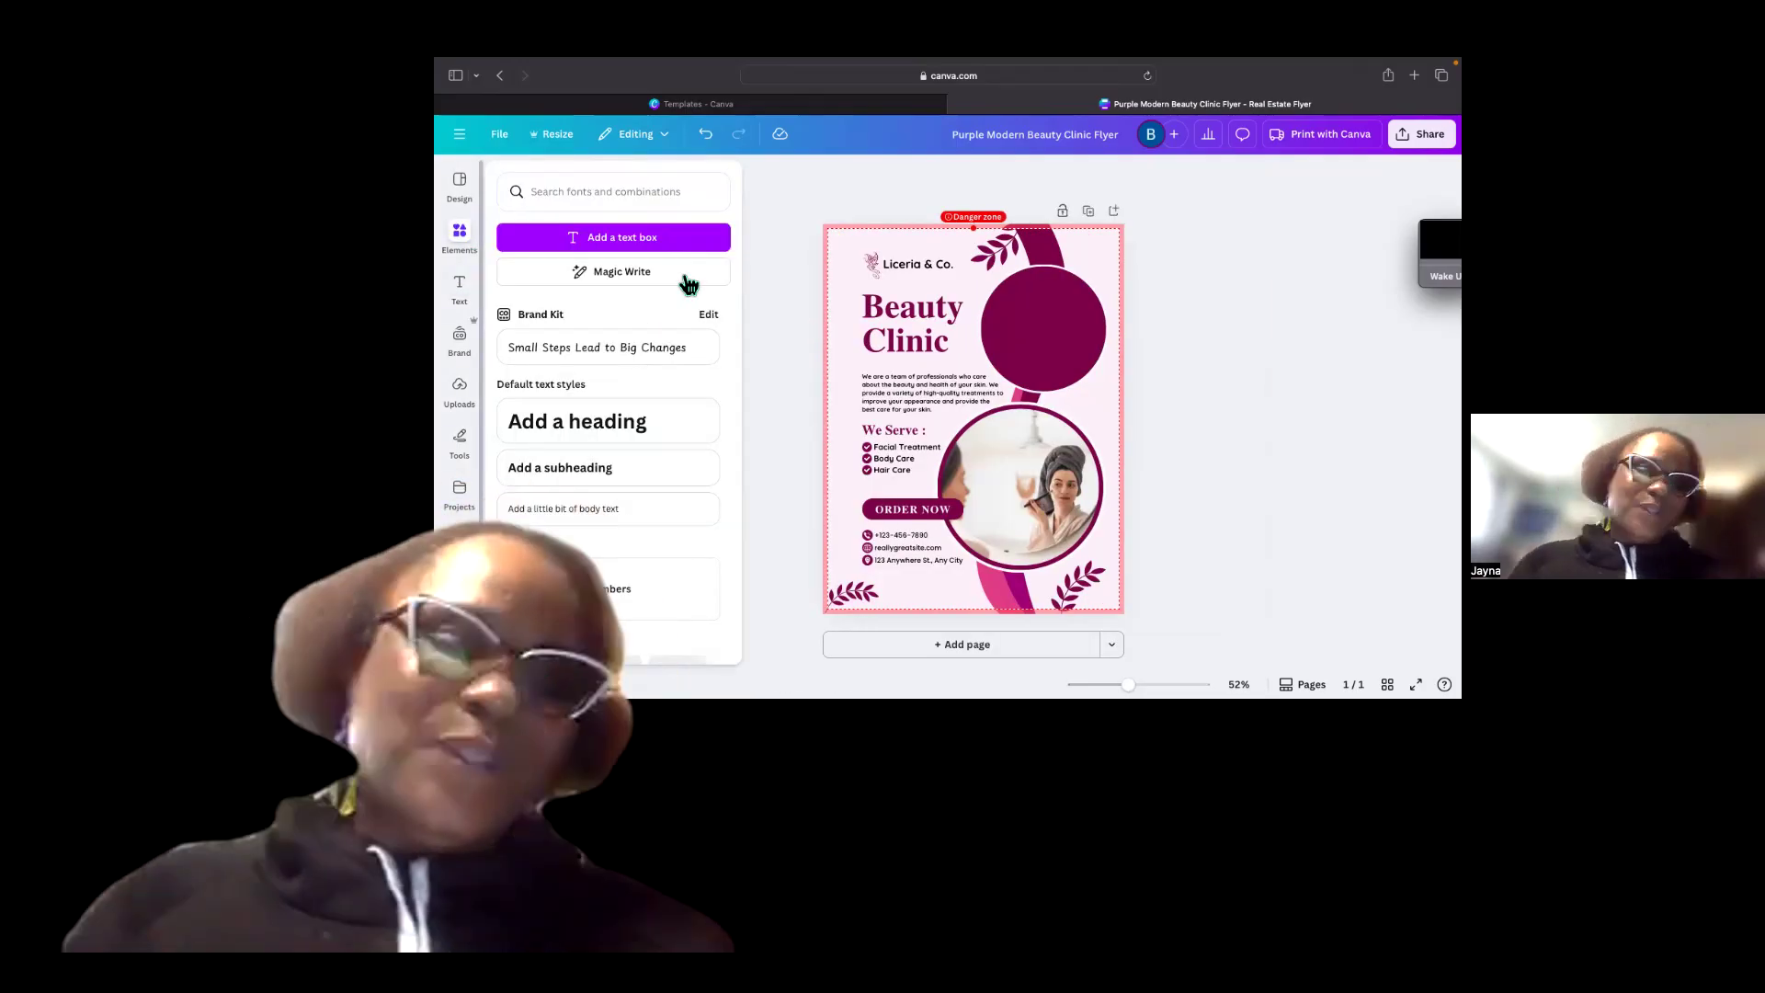
{"action": "left_click", "coordinate": [462, 237]}
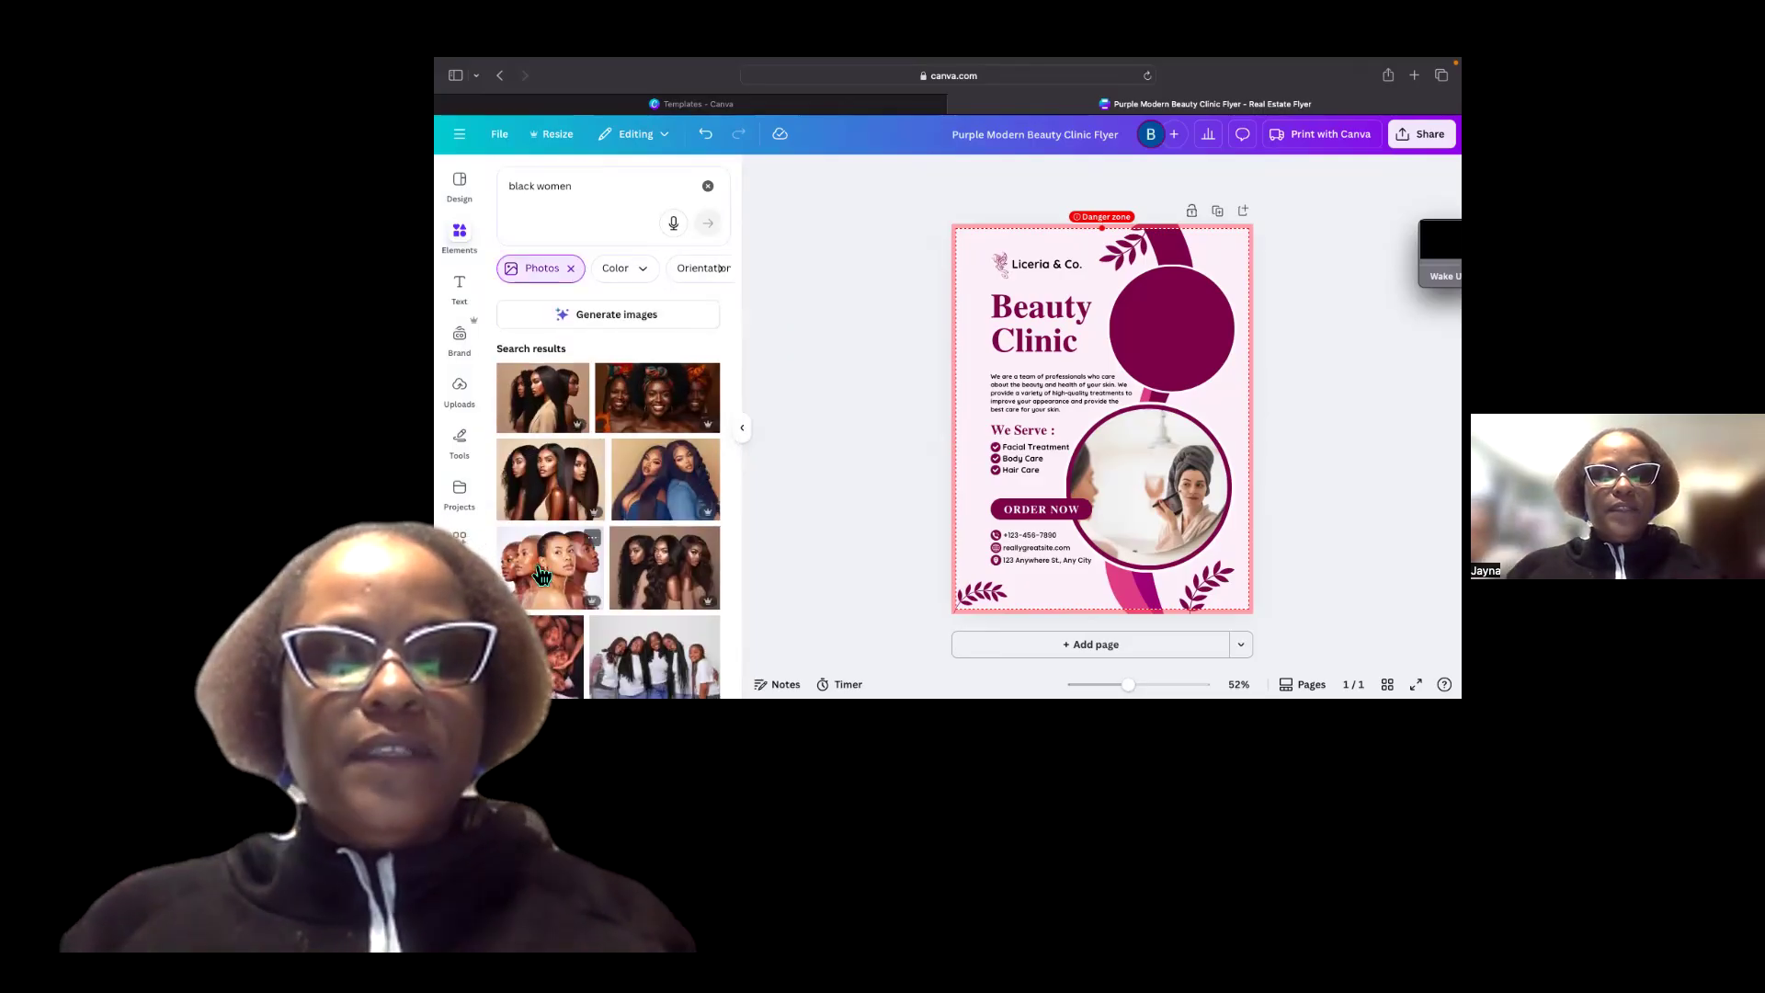
{"action": "scroll", "coordinate": [543, 565], "scroll_direction": "down", "scroll_amount": 2}
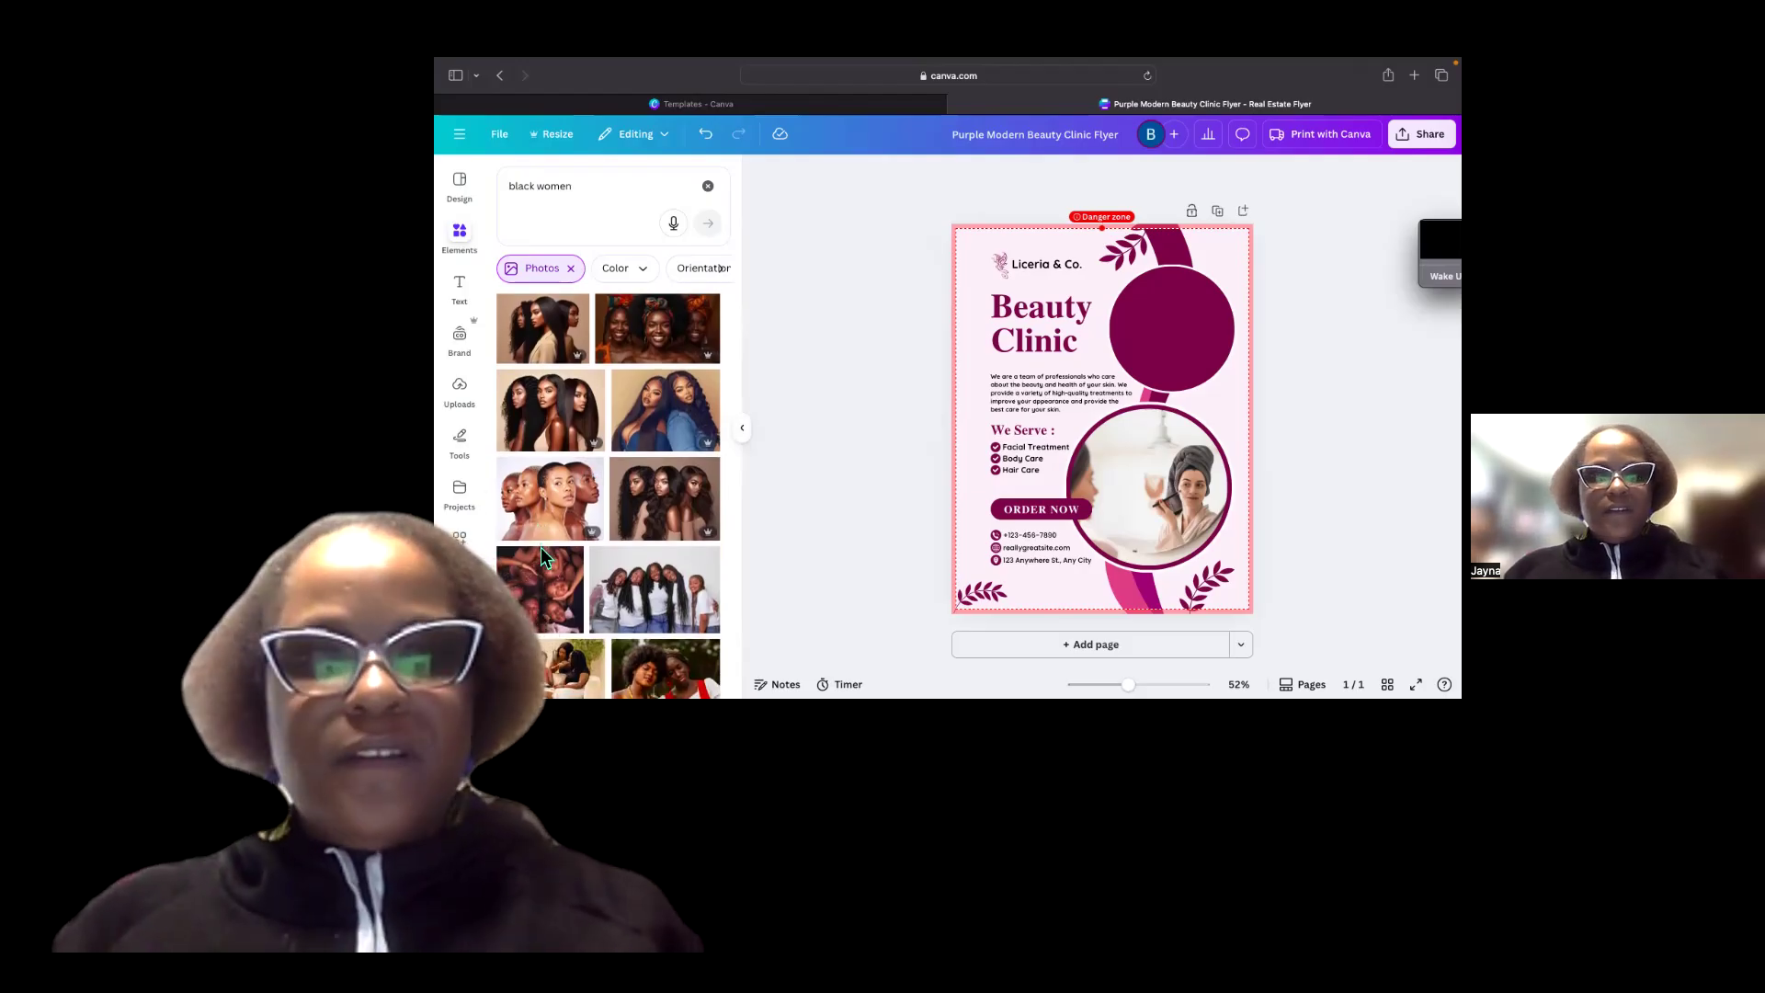
{"action": "scroll", "coordinate": [540, 548], "scroll_direction": "down", "scroll_amount": 1}
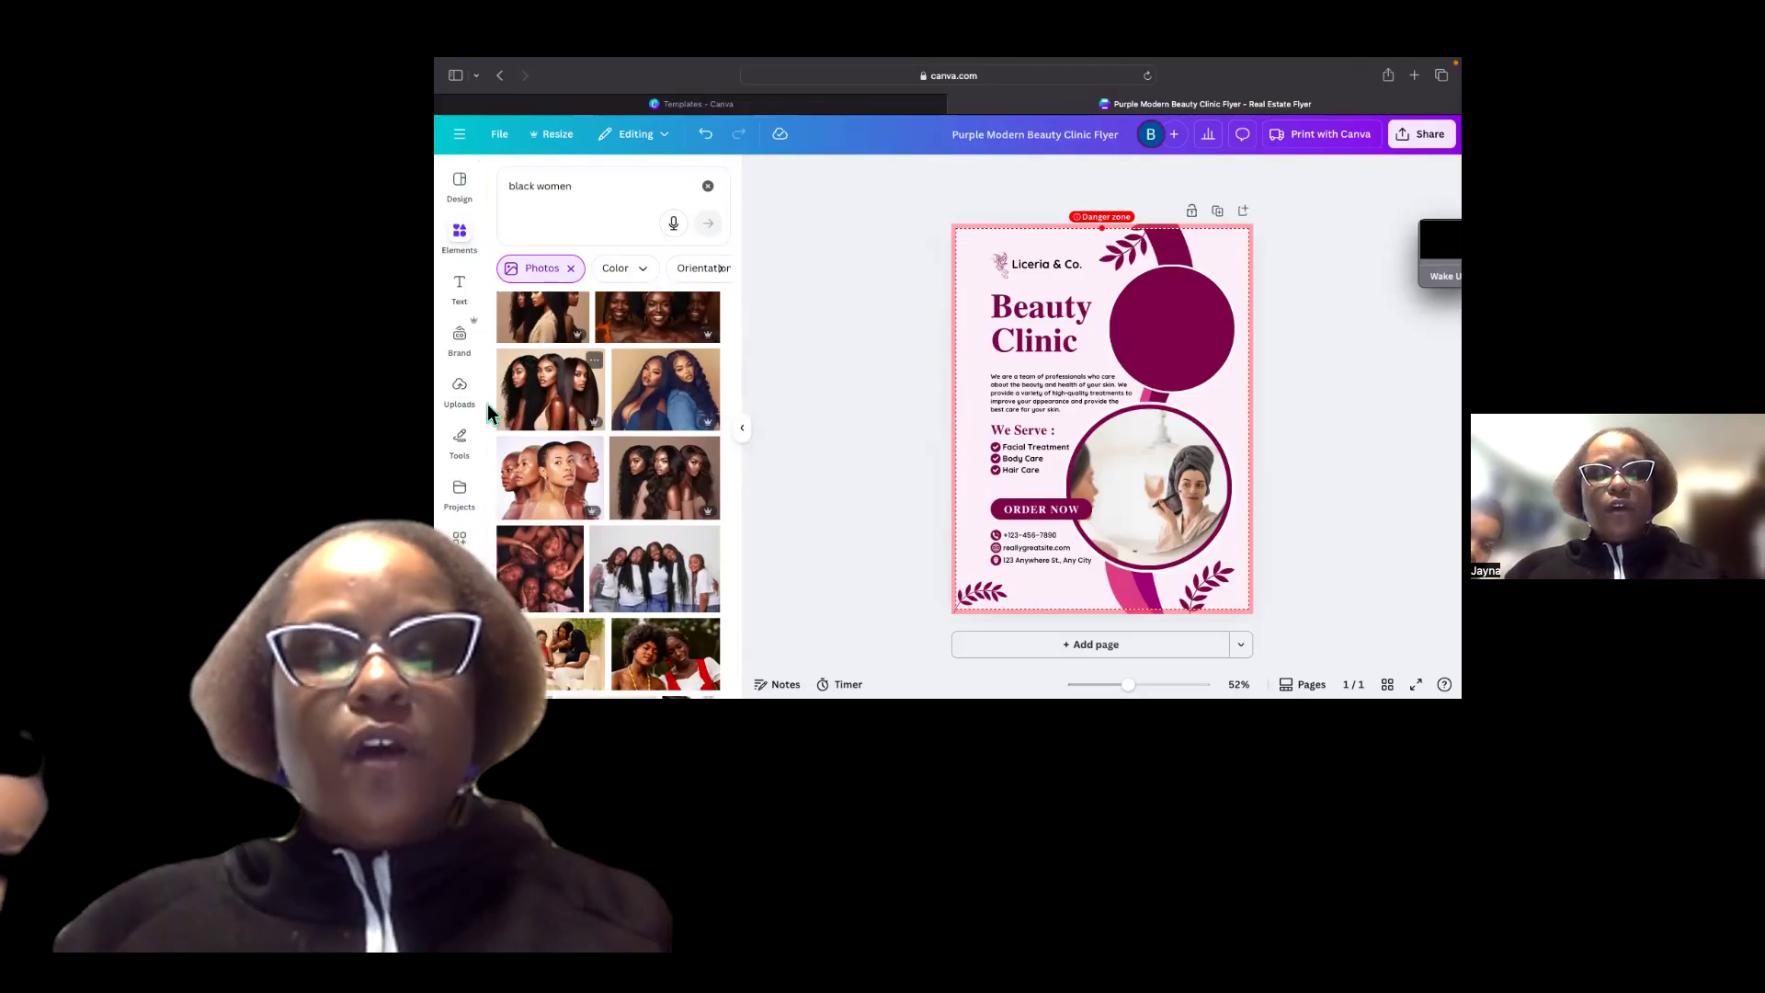
Open the Uploads panel and scroll through the previously uploaded images.
{"action": "left_click", "coordinate": [465, 394]}
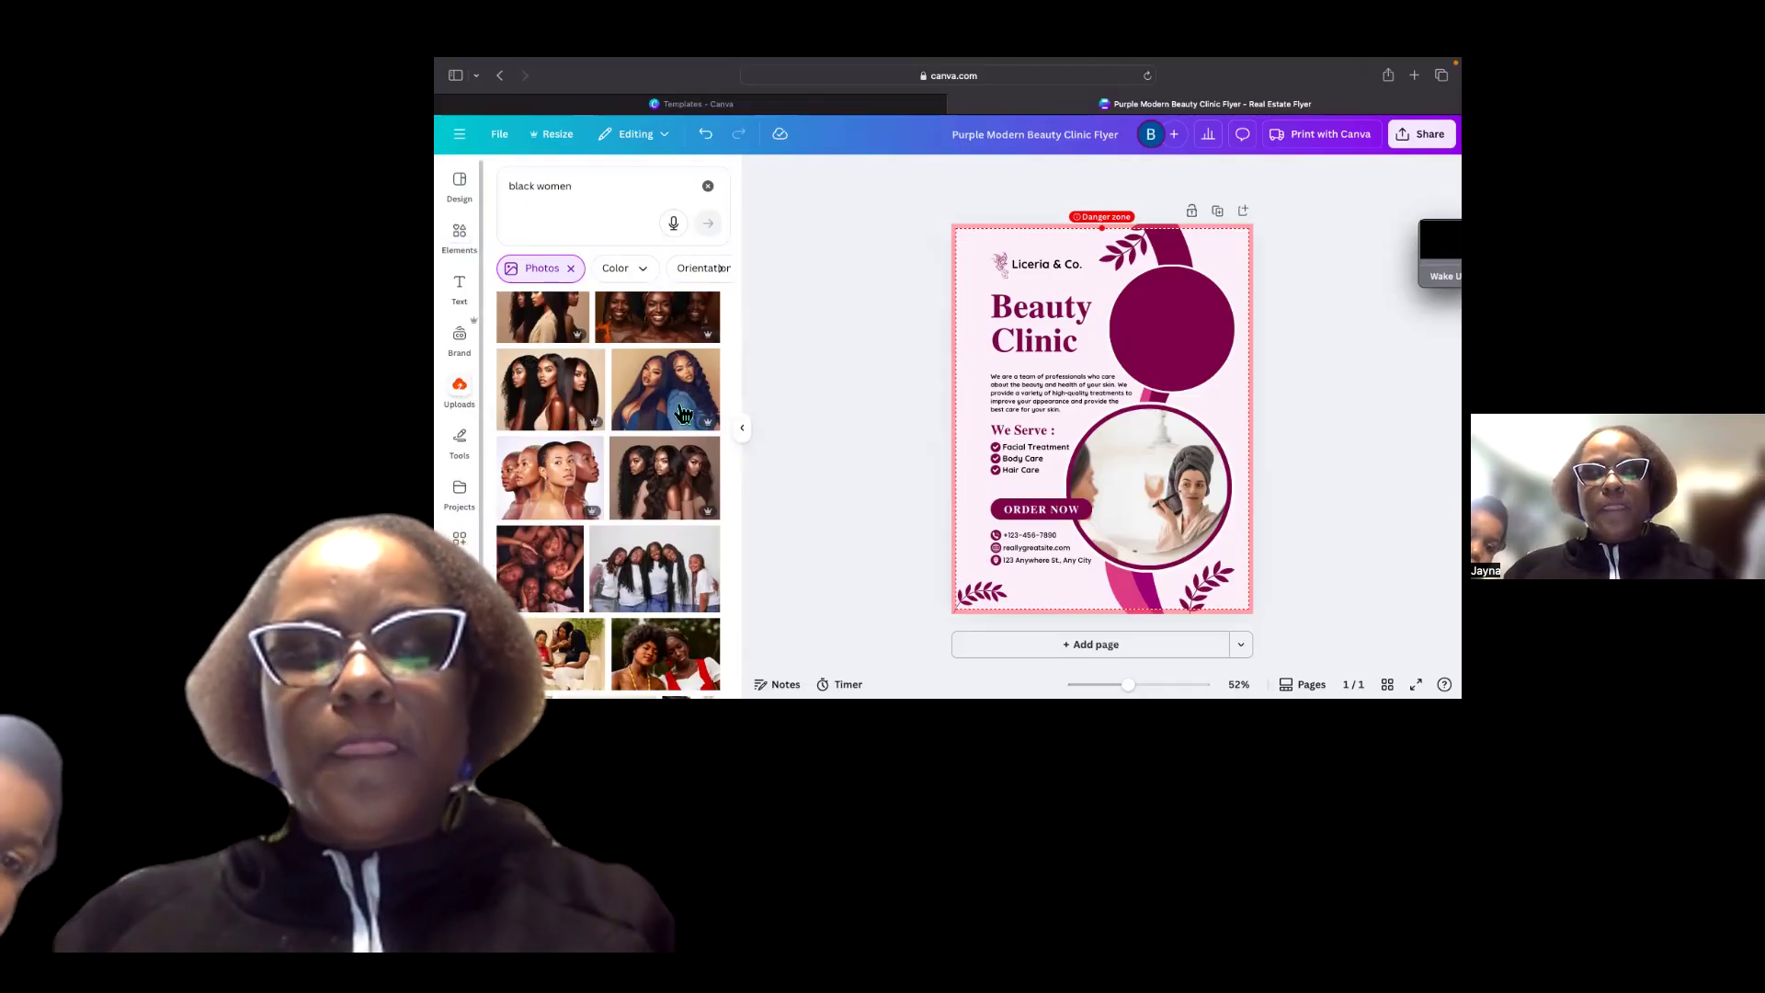
{"action": "left_click", "coordinate": [464, 397]}
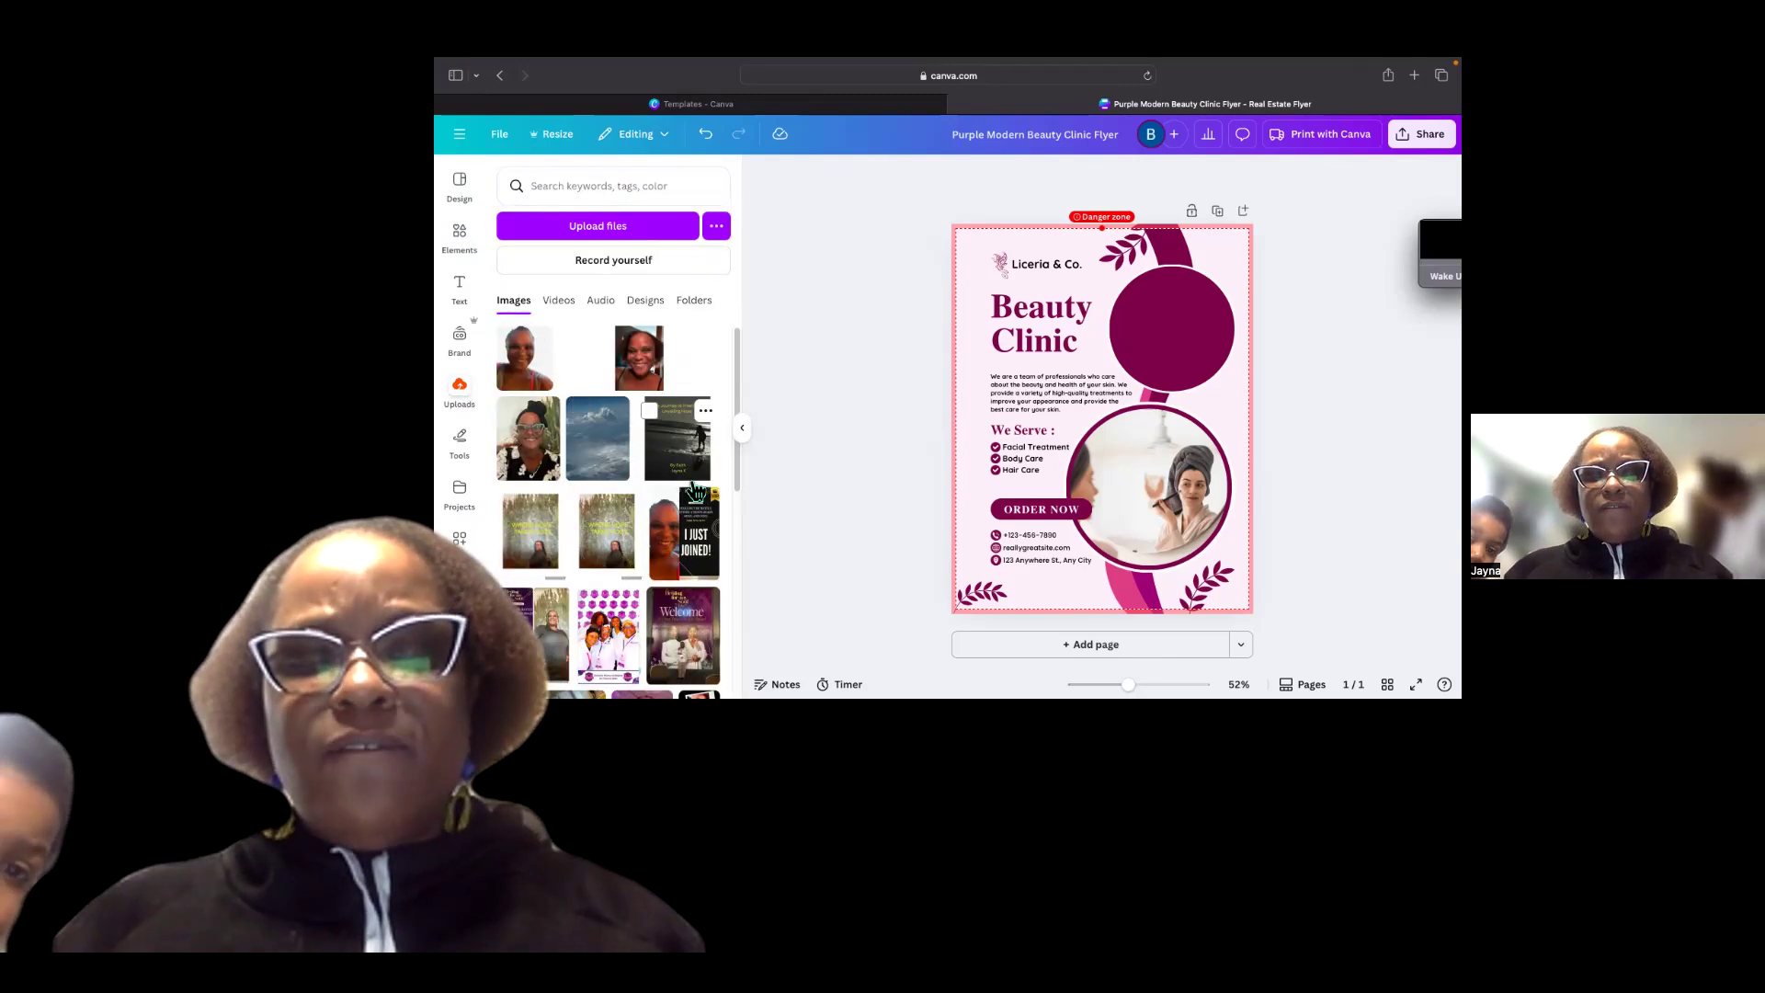
{"action": "scroll", "coordinate": [696, 491], "scroll_direction": "down", "scroll_amount": 3}
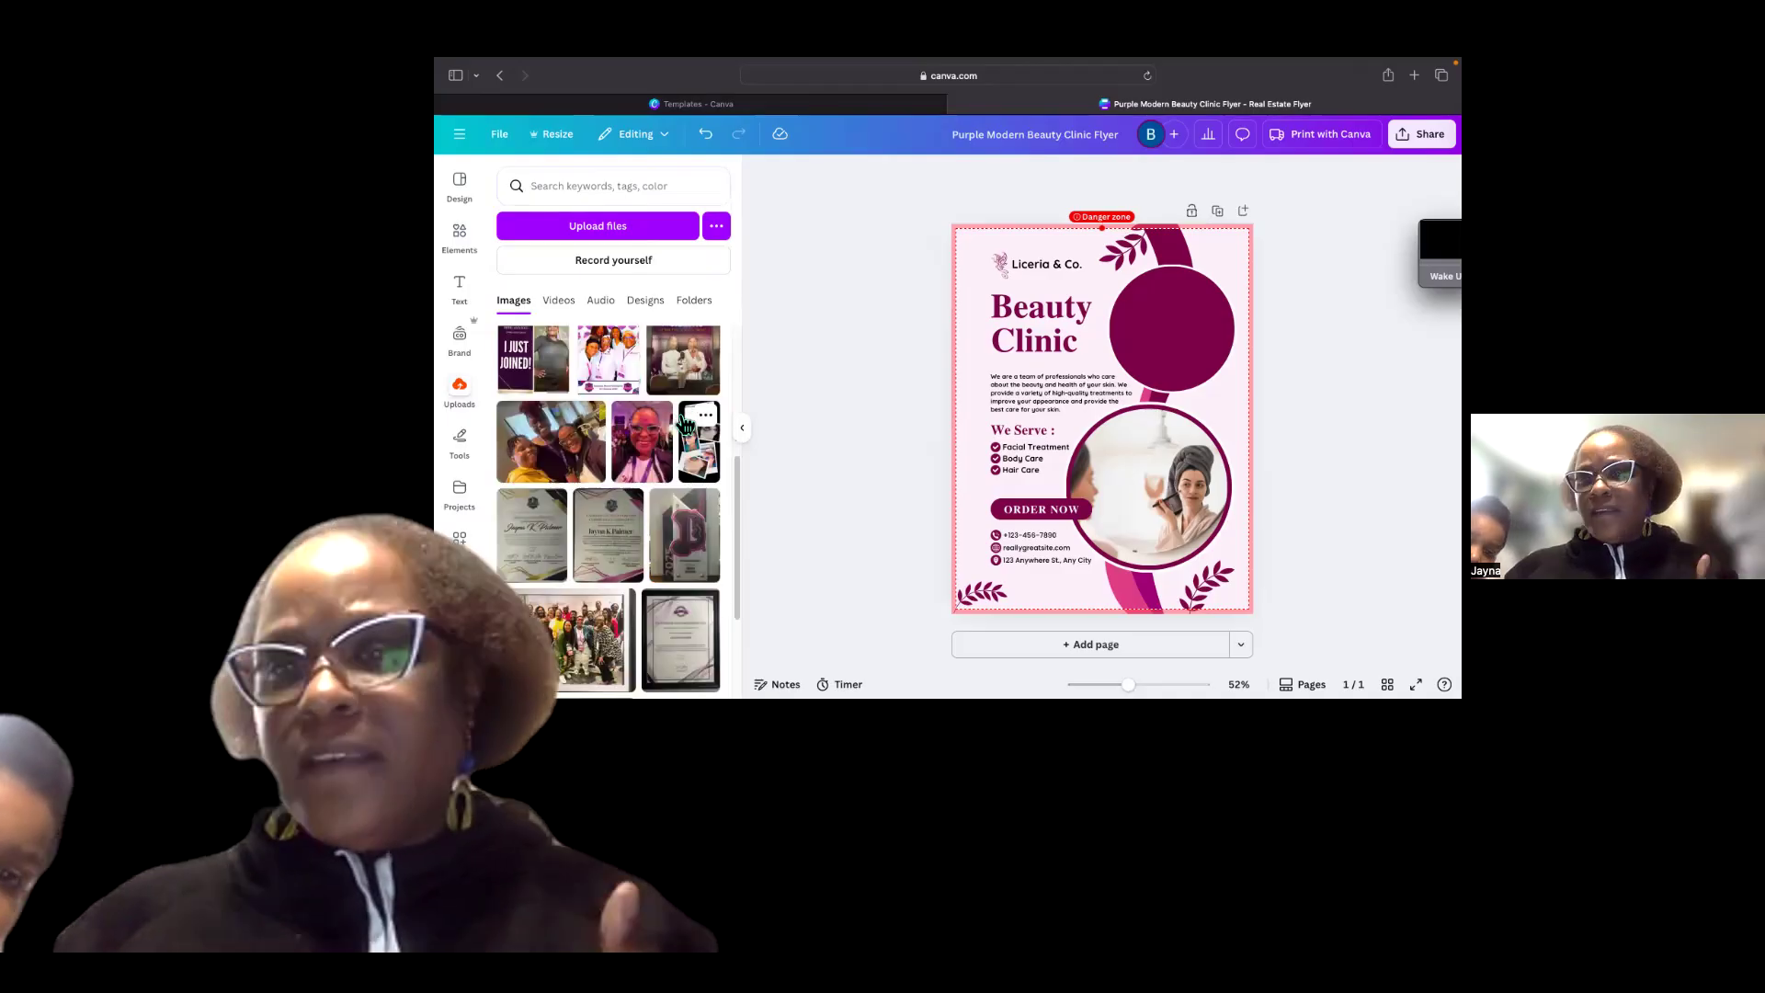
{"action": "scroll", "coordinate": [685, 425], "scroll_direction": "down", "scroll_amount": 2}
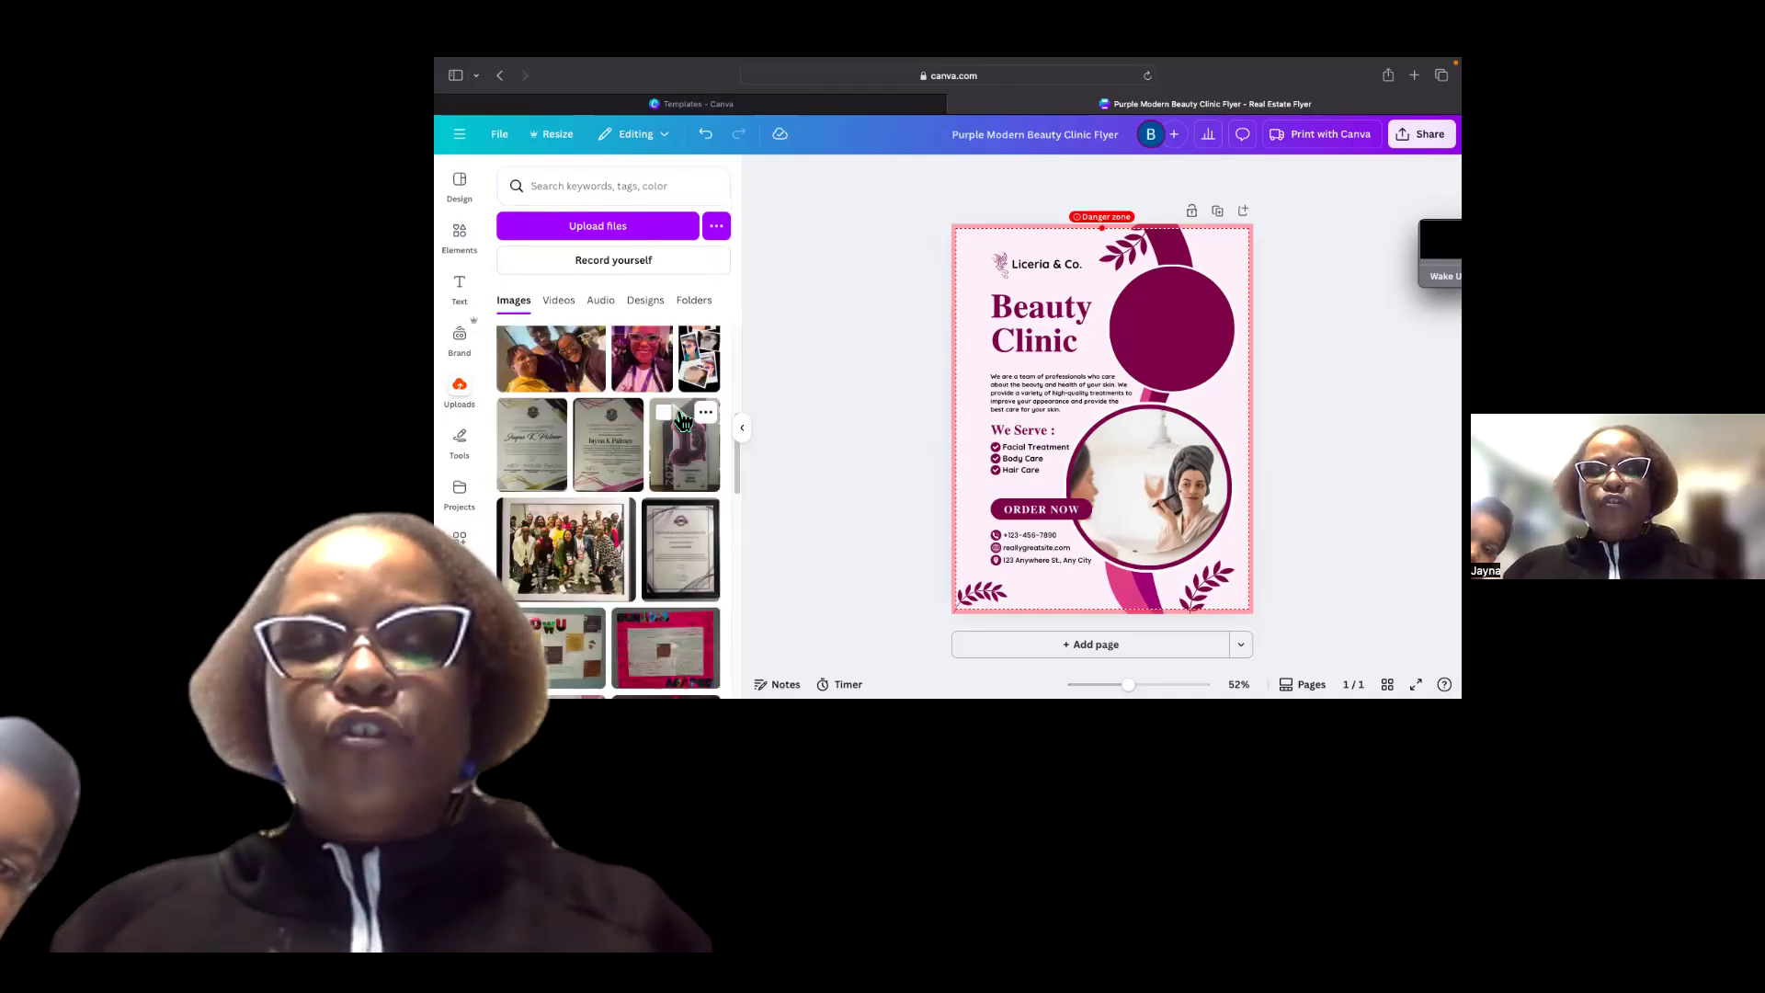
{"action": "scroll", "coordinate": [681, 421], "scroll_direction": "up", "scroll_amount": 5}
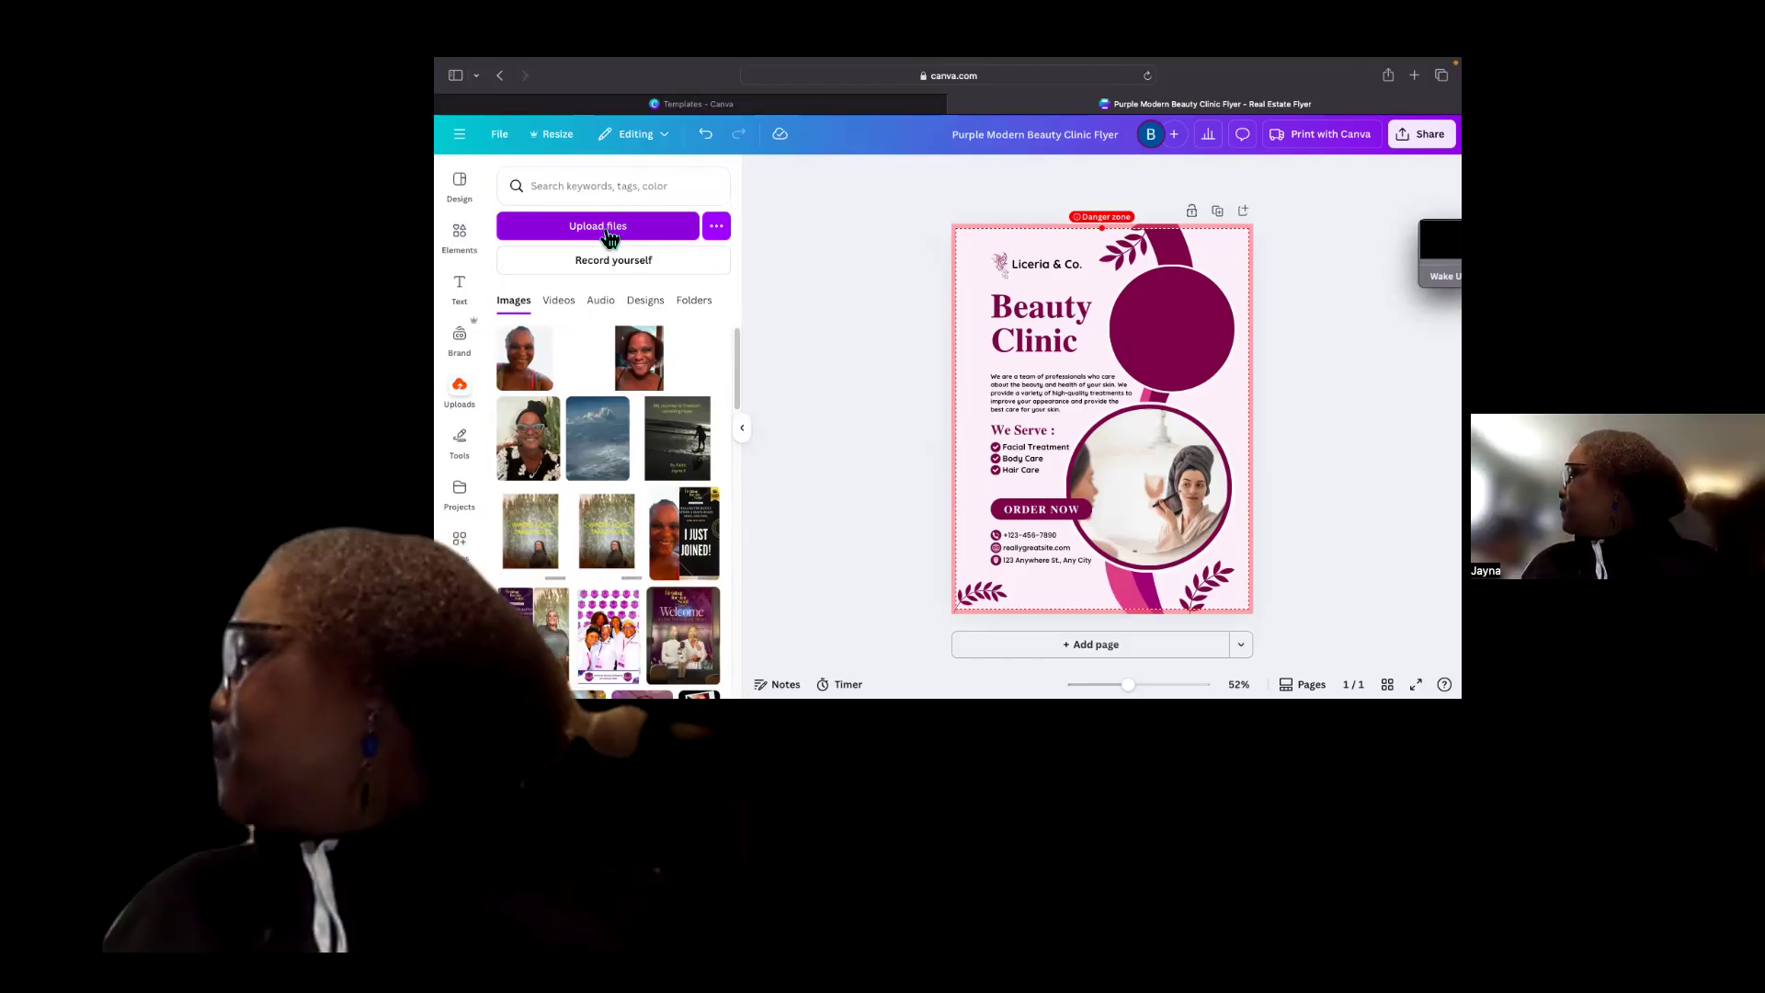
Upload an image from the SD-FAT32 drive and place it into the empty circular frame at the upper right.
{"action": "left_click", "coordinate": [606, 235]}
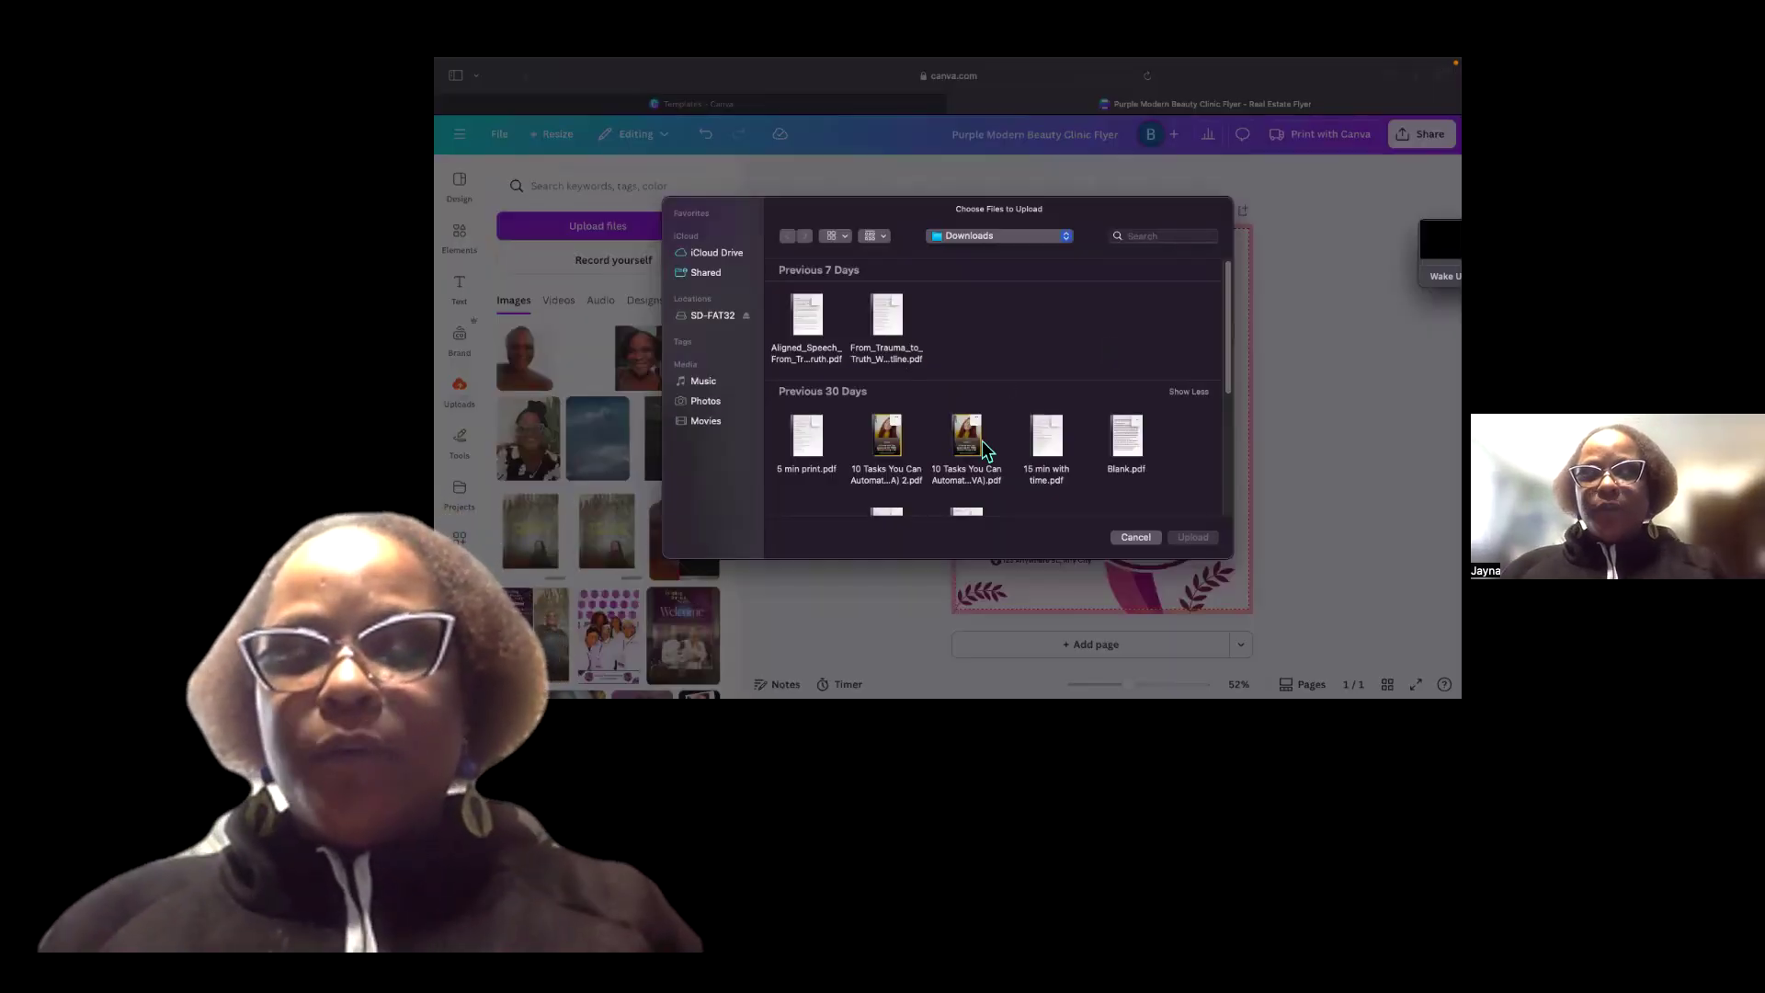
{"action": "scroll", "coordinate": [986, 451], "scroll_direction": "down", "scroll_amount": 10}
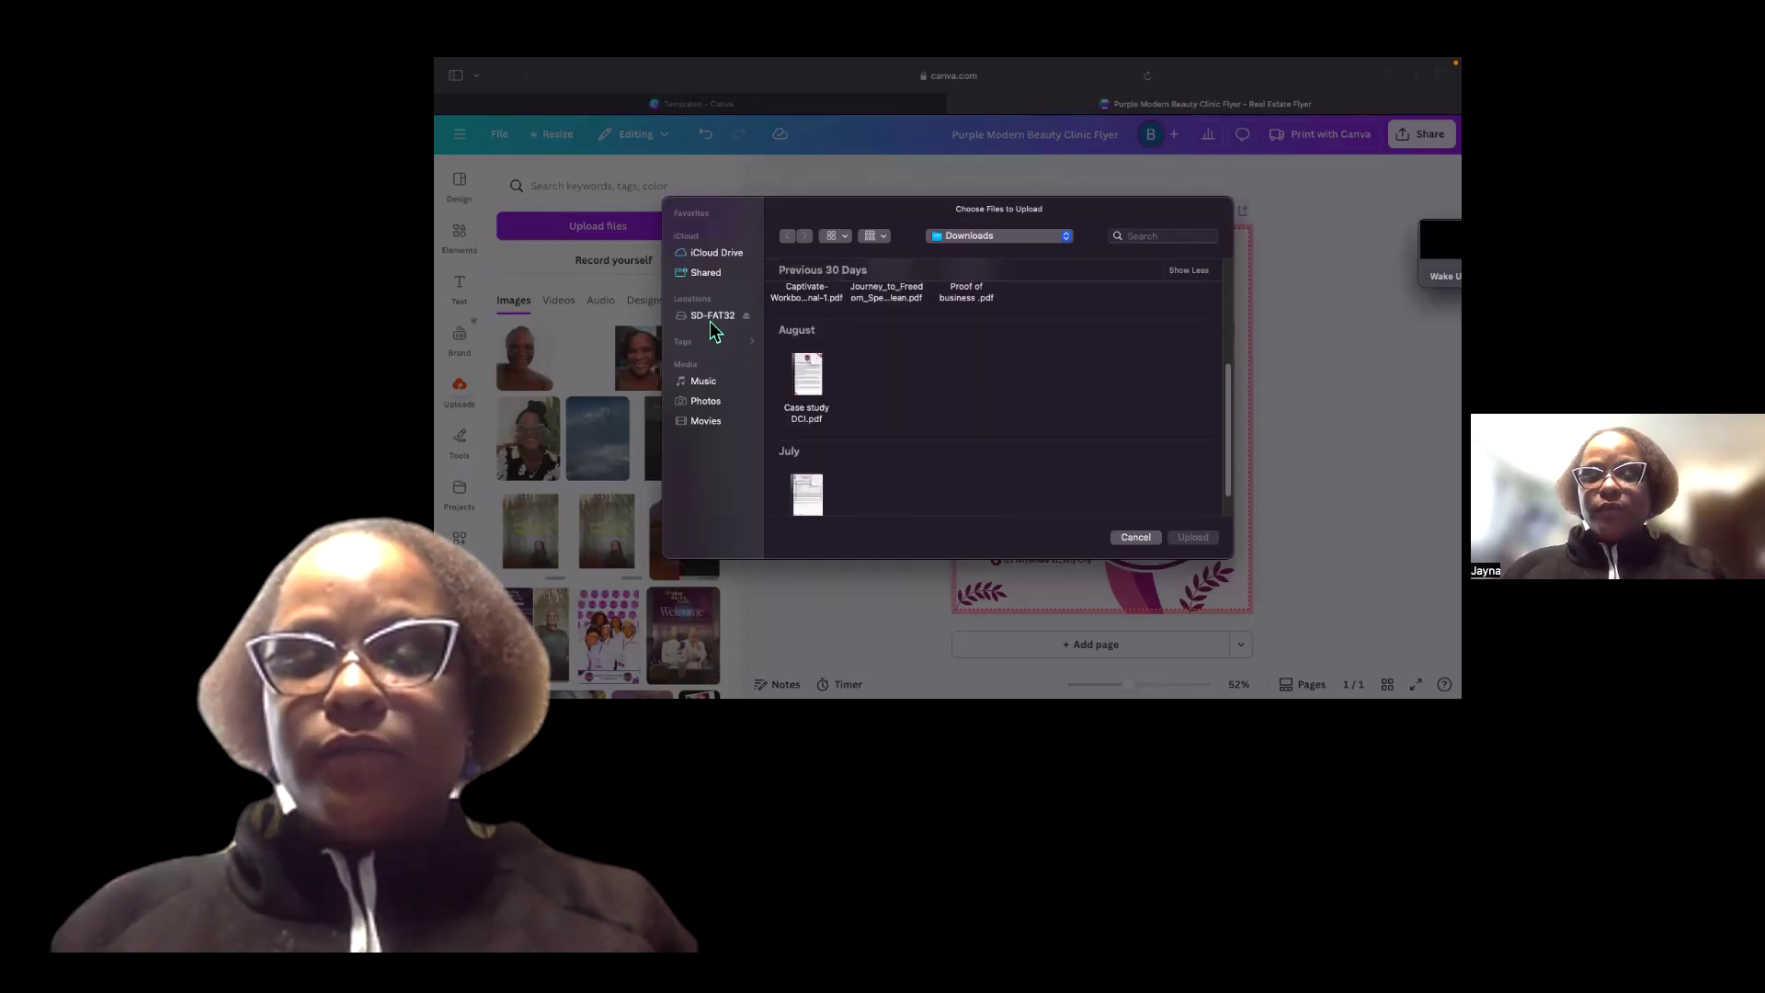
{"action": "left_click", "coordinate": [713, 321]}
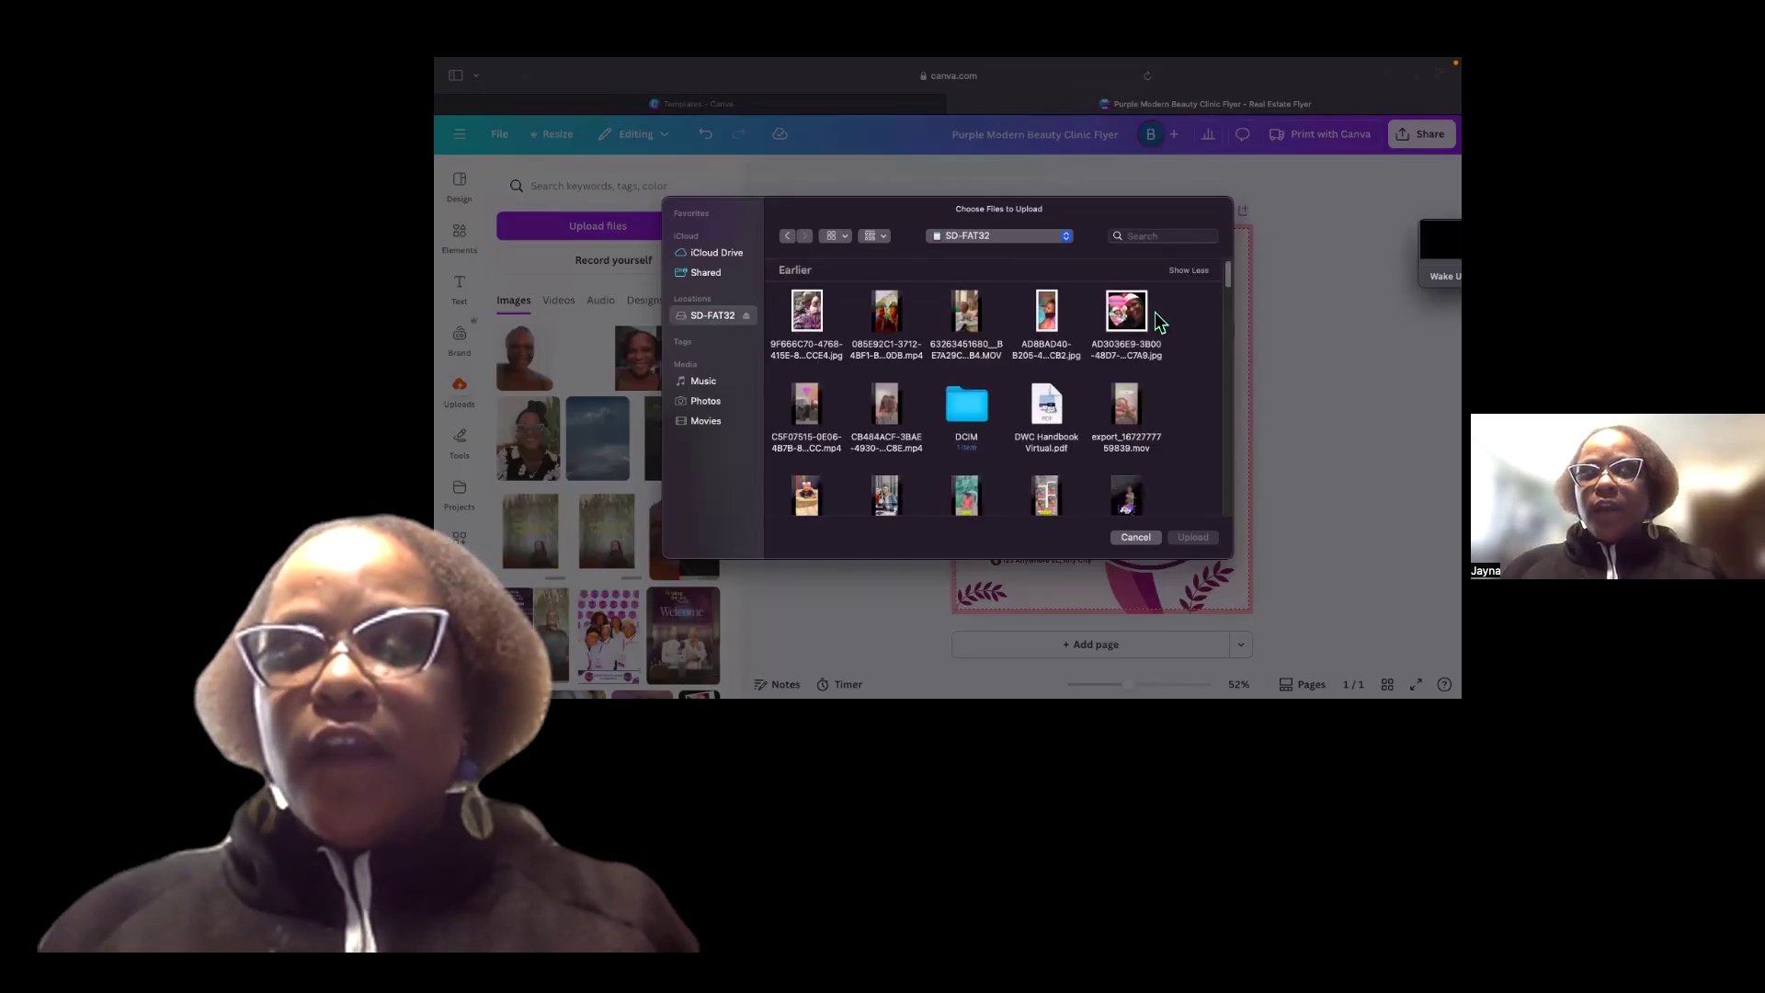
{"action": "scroll", "coordinate": [1110, 289], "scroll_direction": "down", "scroll_amount": 1}
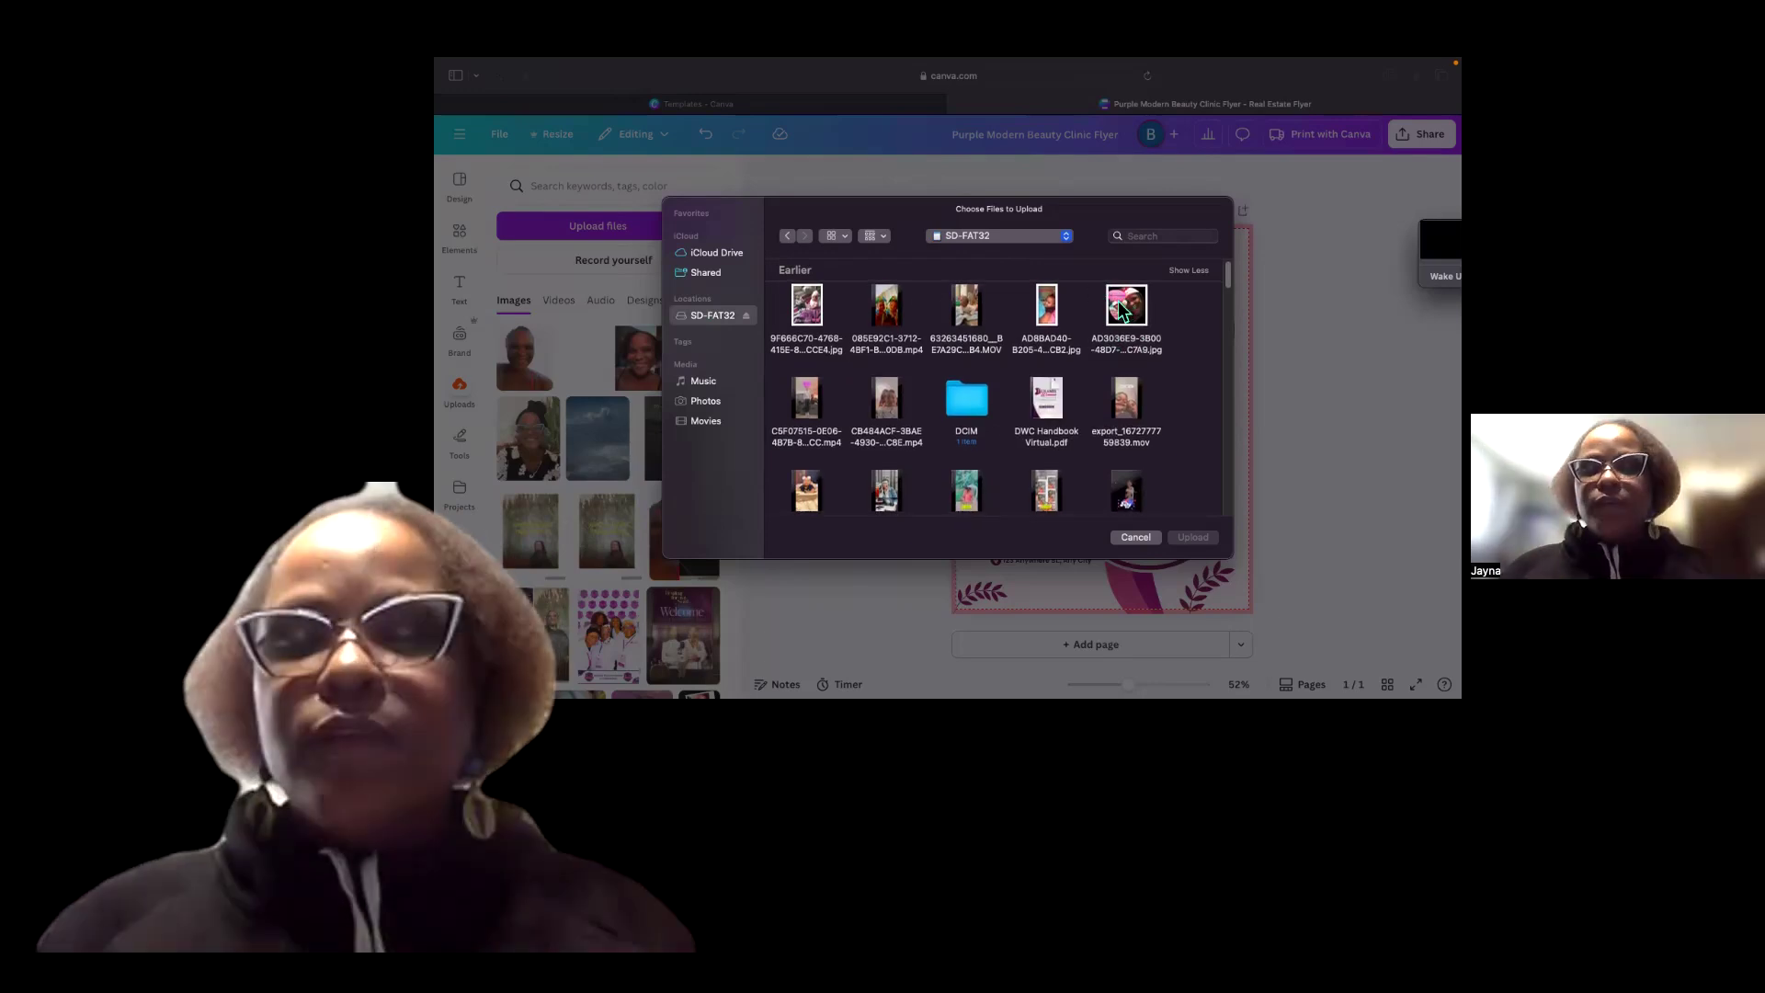
{"action": "left_click", "coordinate": [1138, 317]}
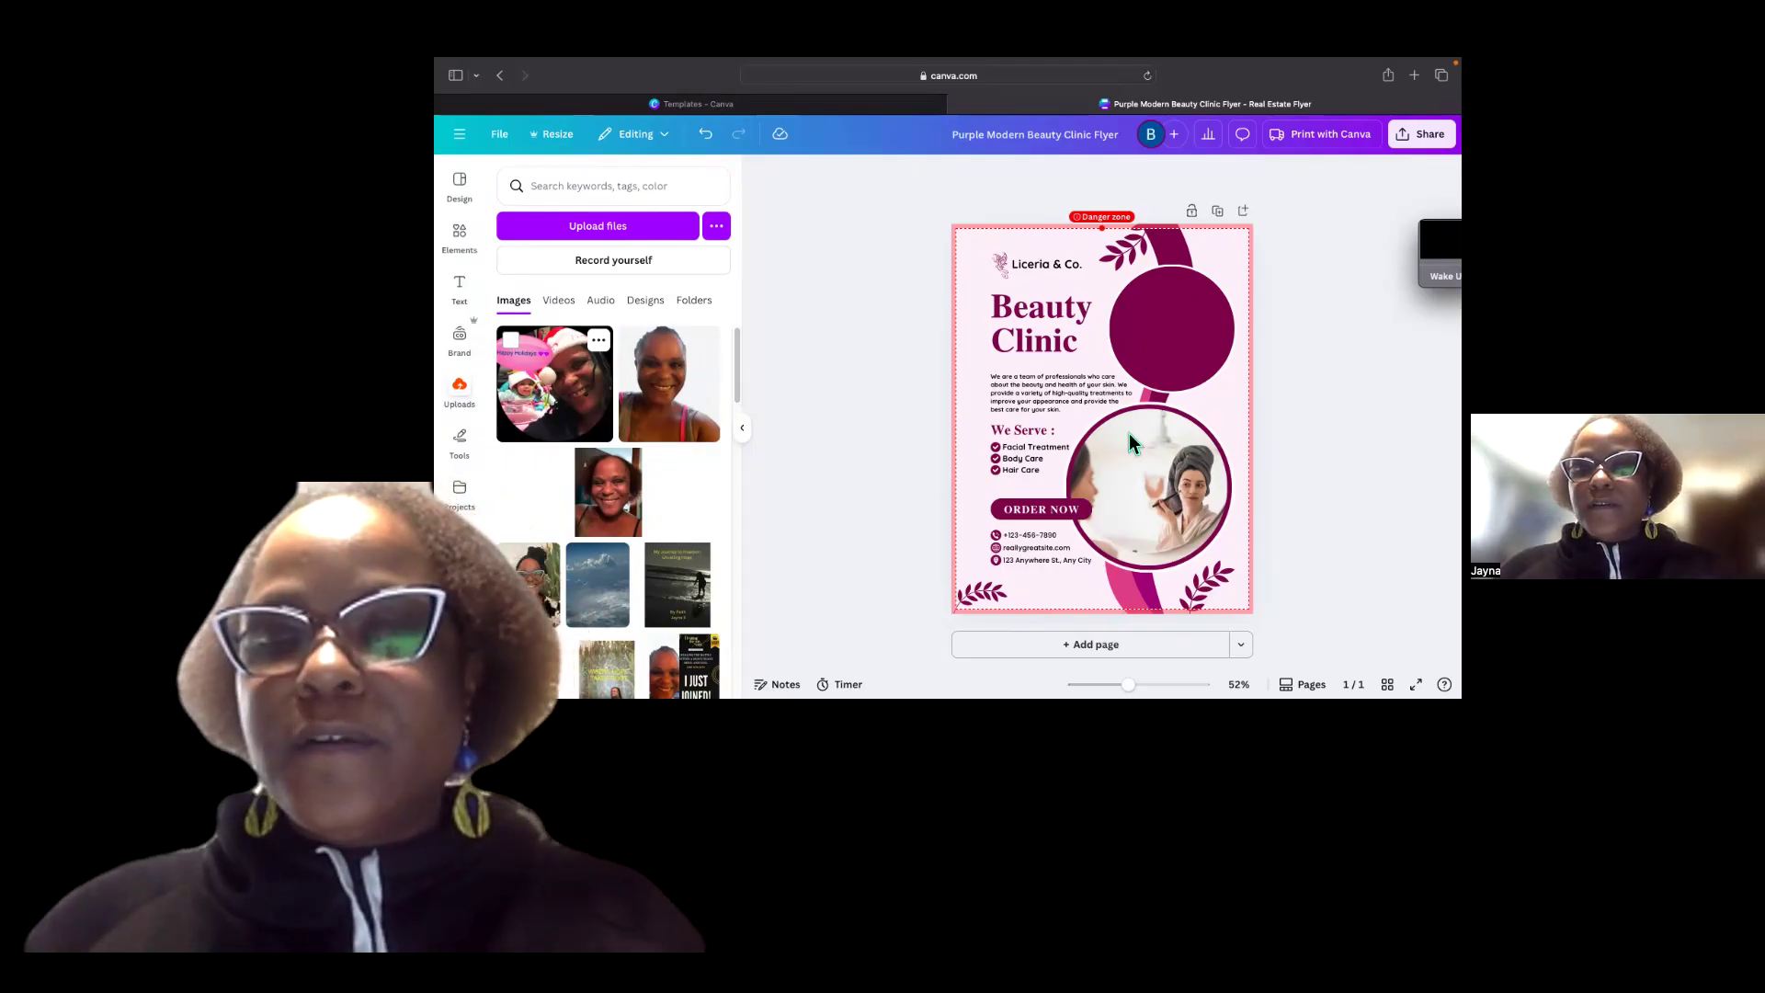
{"action": "left_click_drag", "start_coordinate": [1160, 460], "coordinate": [1181, 341]}
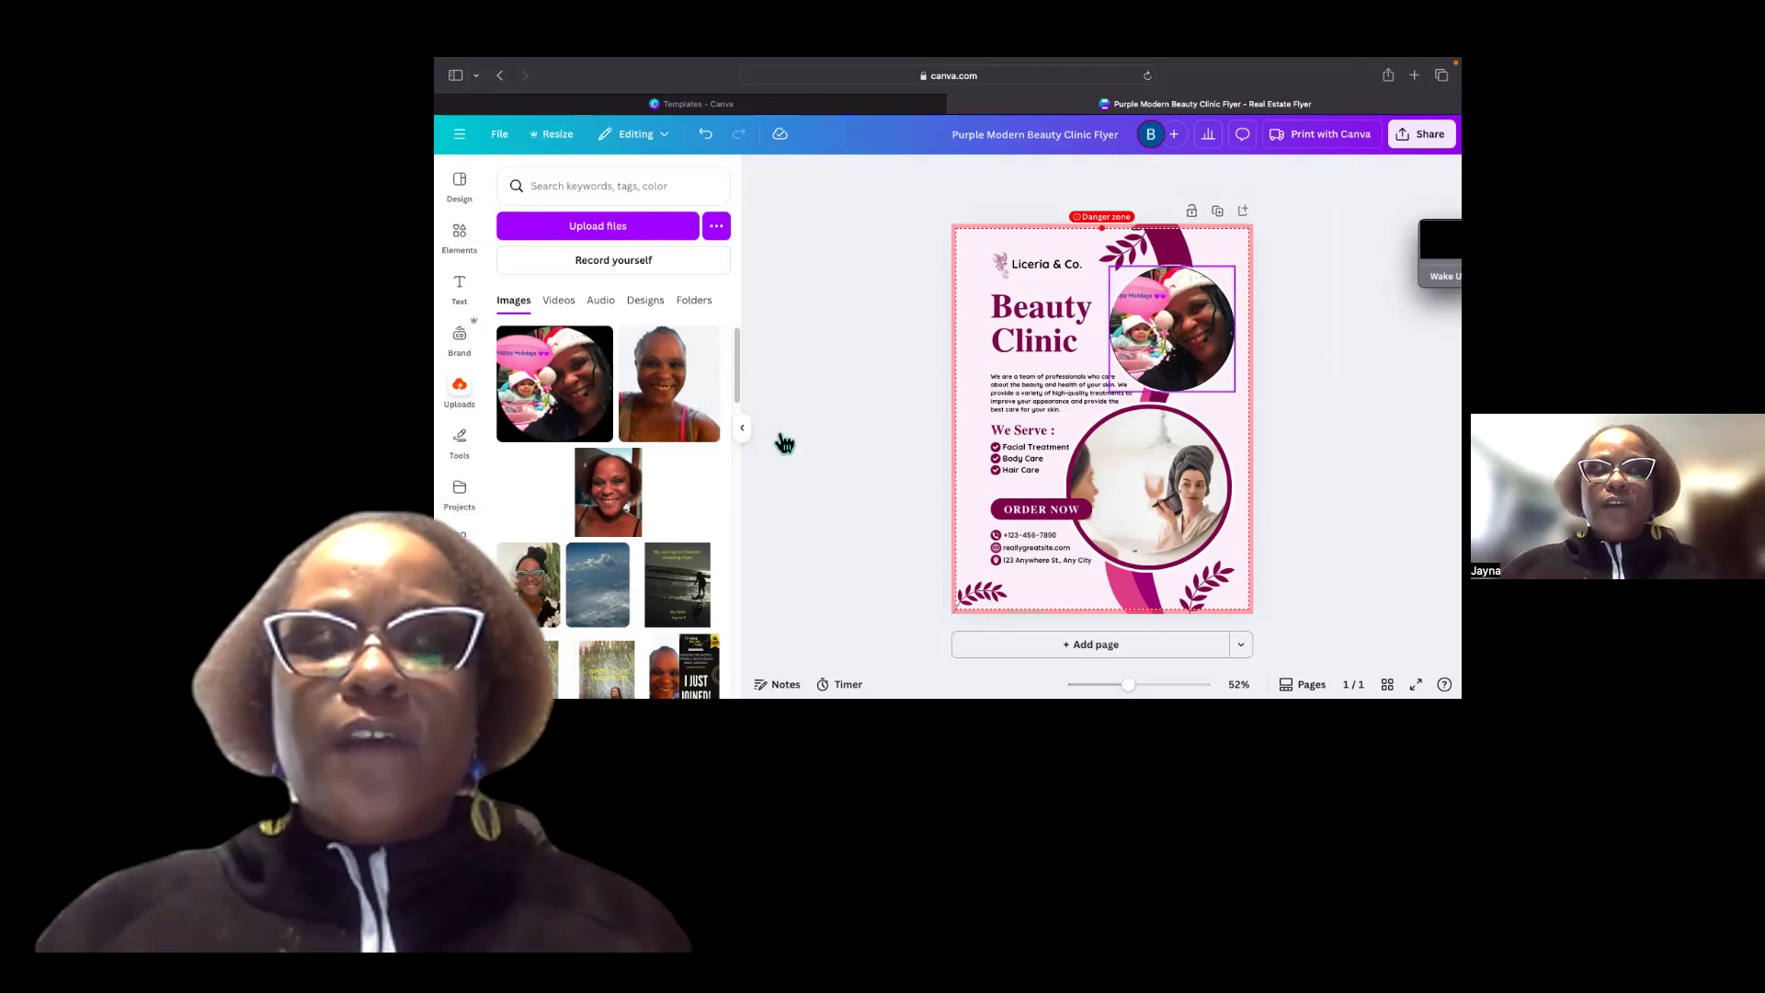
Replace the lower circular frame's photo with a black women stock photo, keeping the frame.
{"action": "left_click", "coordinate": [1155, 476]}
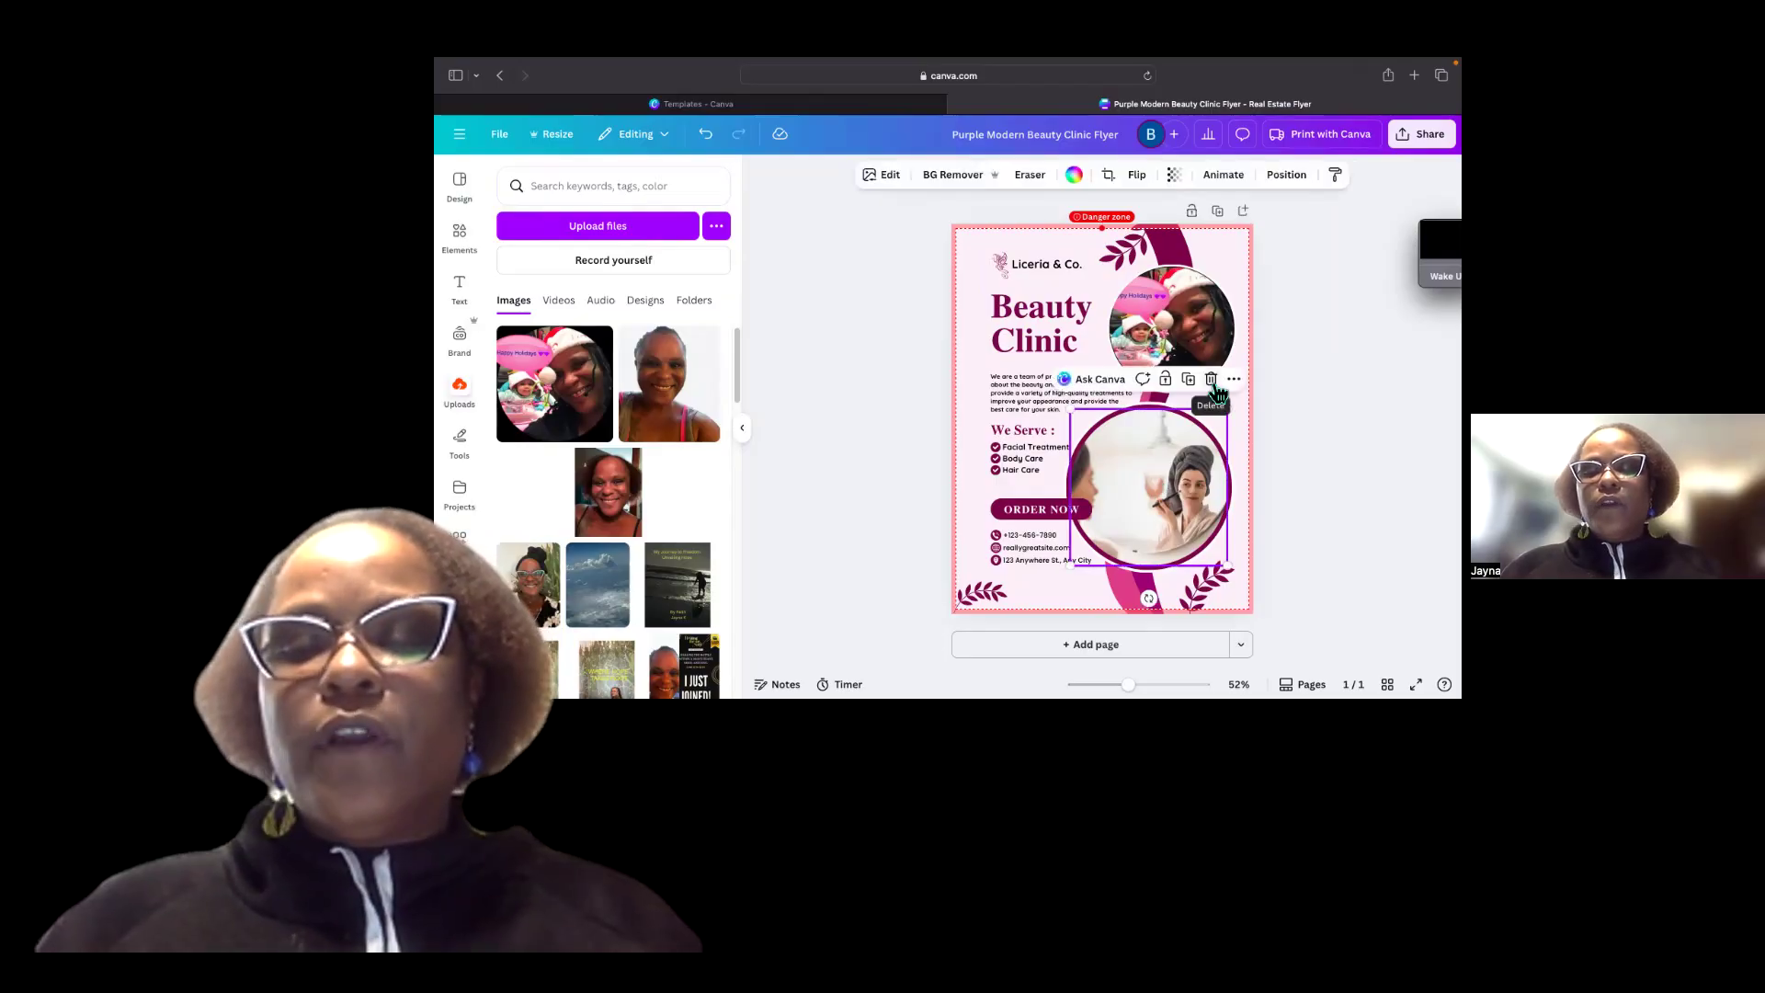
{"action": "left_click", "coordinate": [1212, 379]}
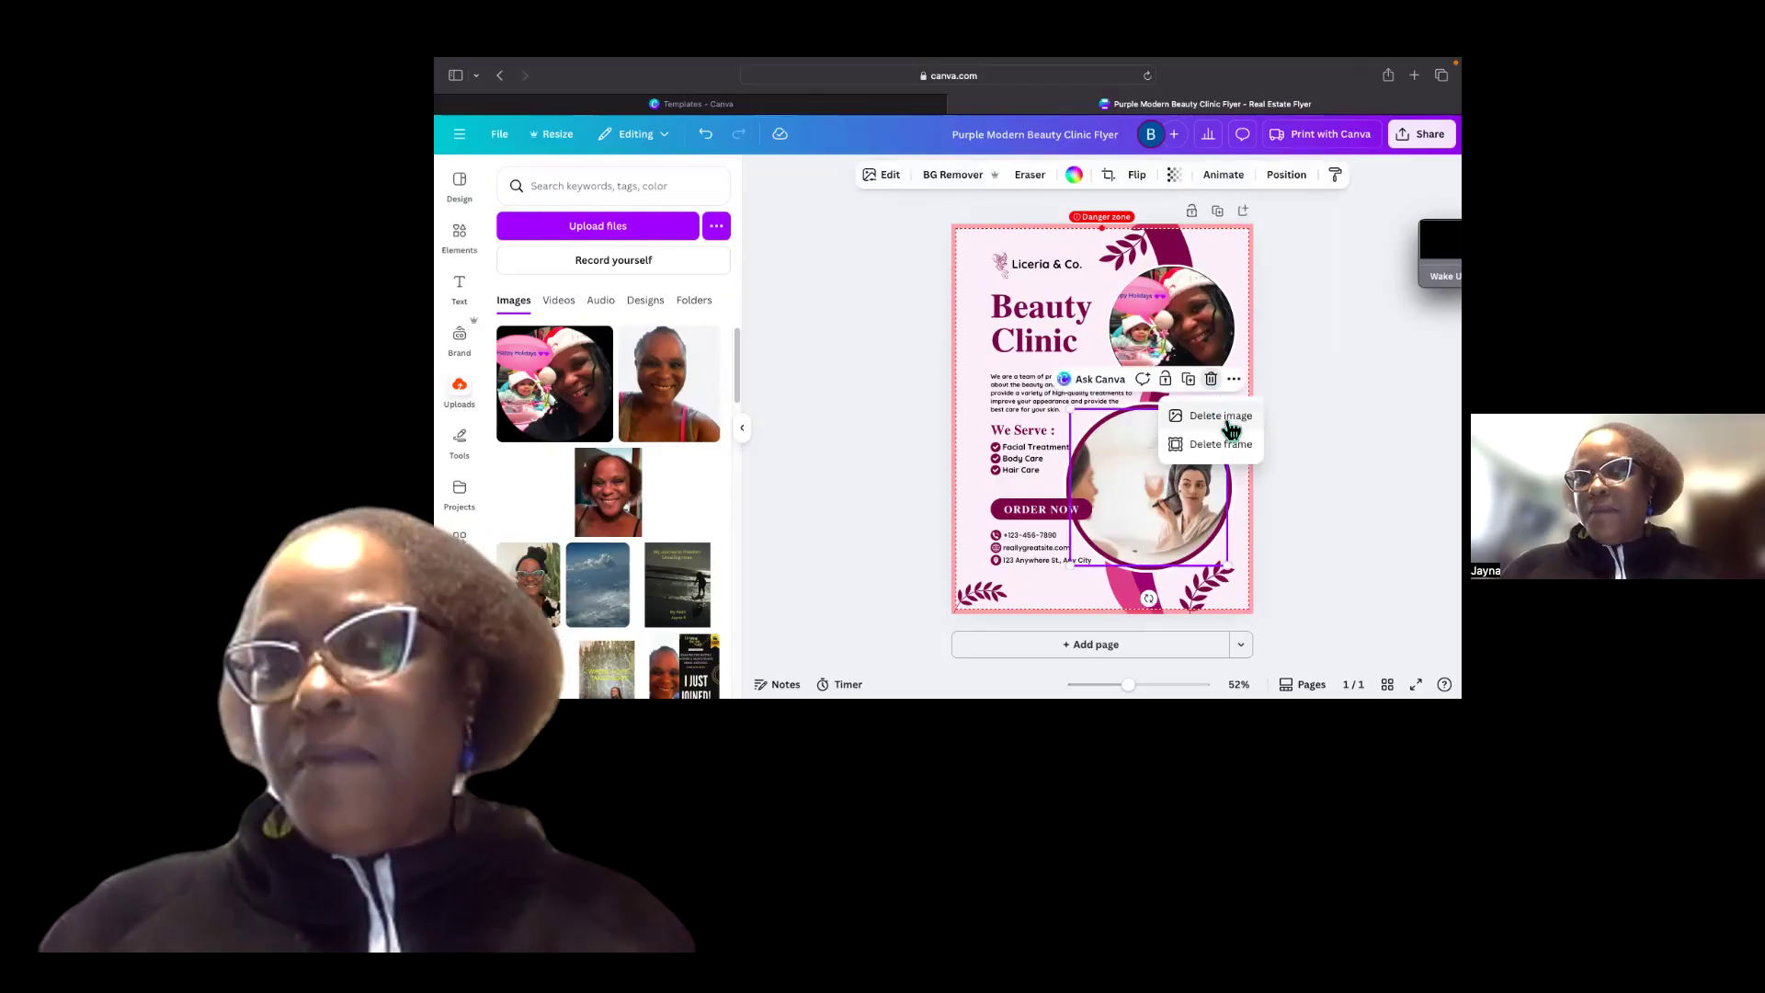
{"action": "left_click", "coordinate": [1222, 418]}
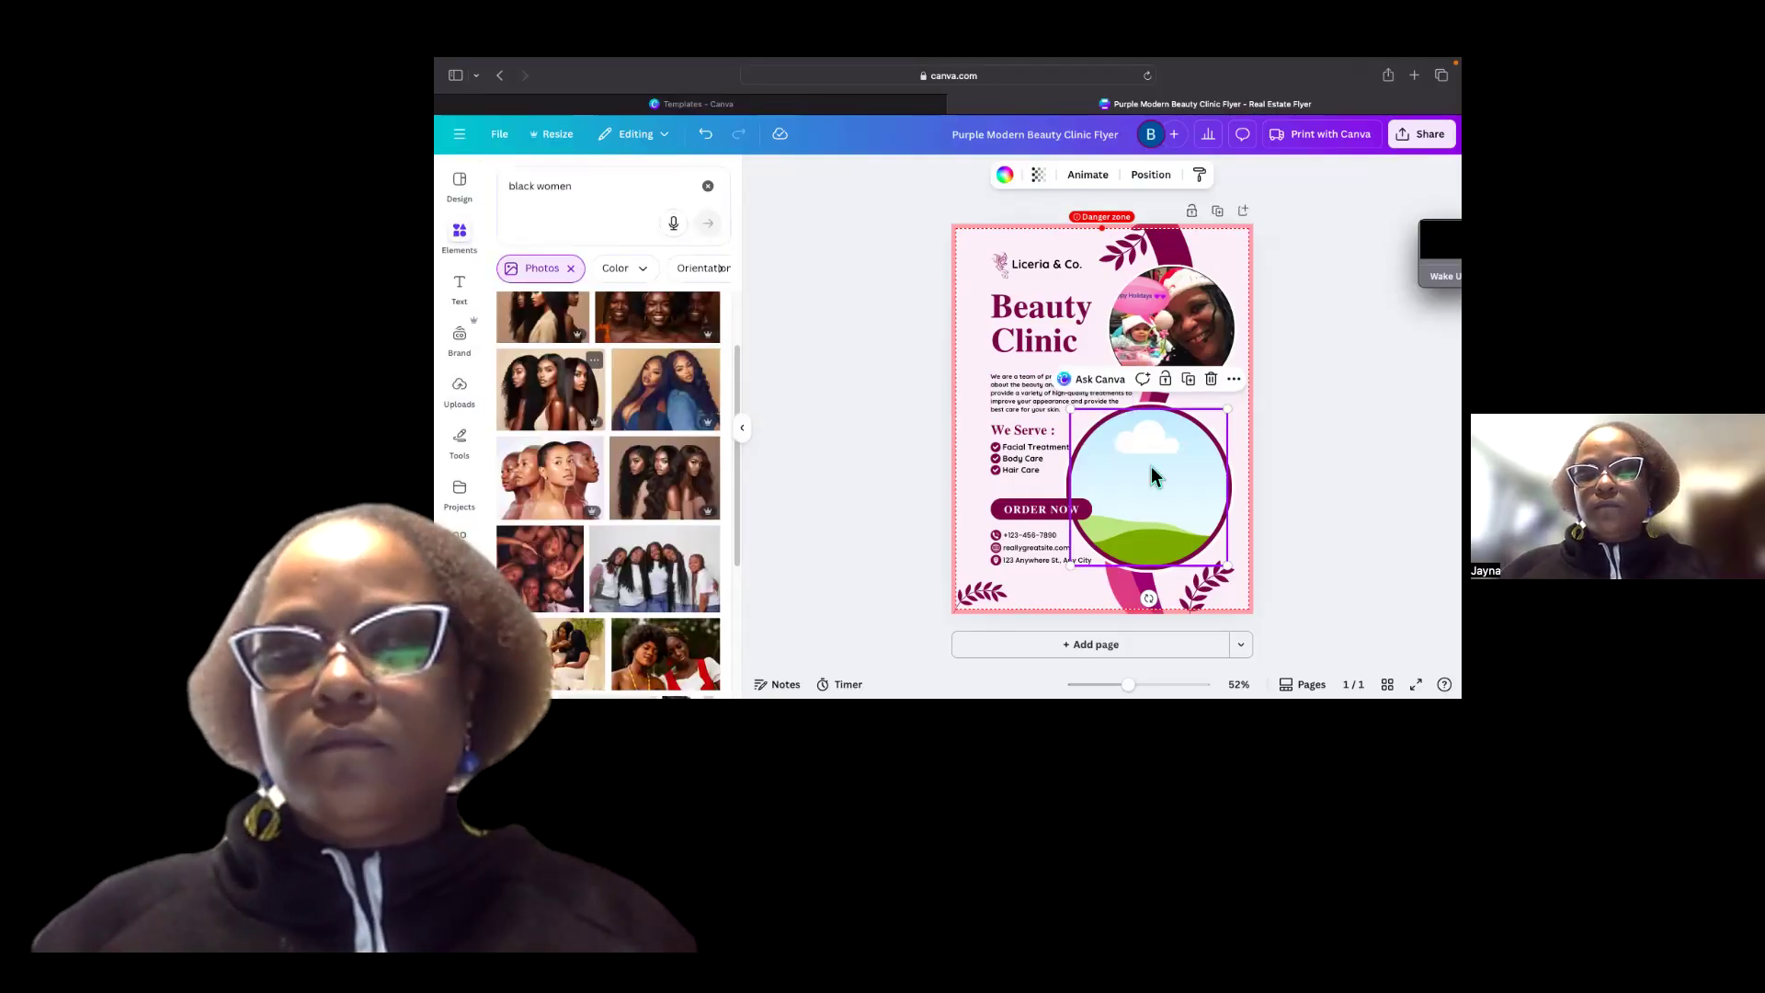
{"action": "left_click_drag", "start_coordinate": [1109, 464], "coordinate": [1112, 462]}
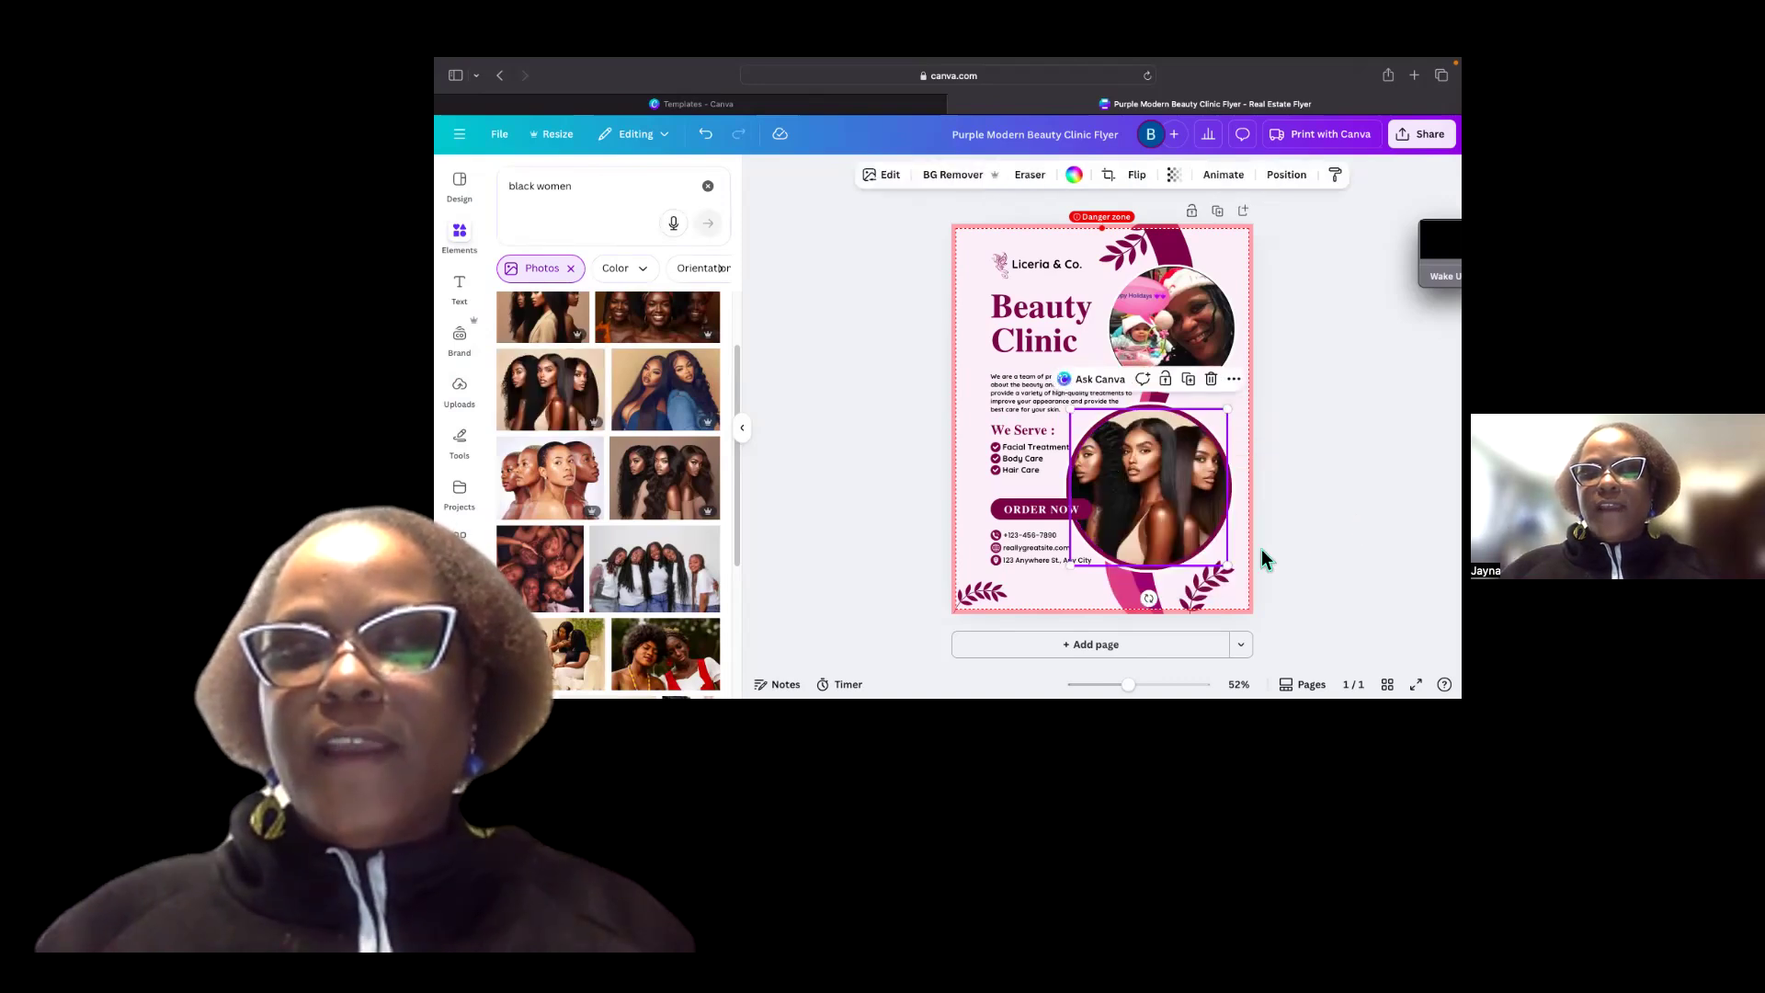
Change the first color of the leaf decoration in the bottom right corner to the brand kit blue.
{"action": "left_click", "coordinate": [1241, 585]}
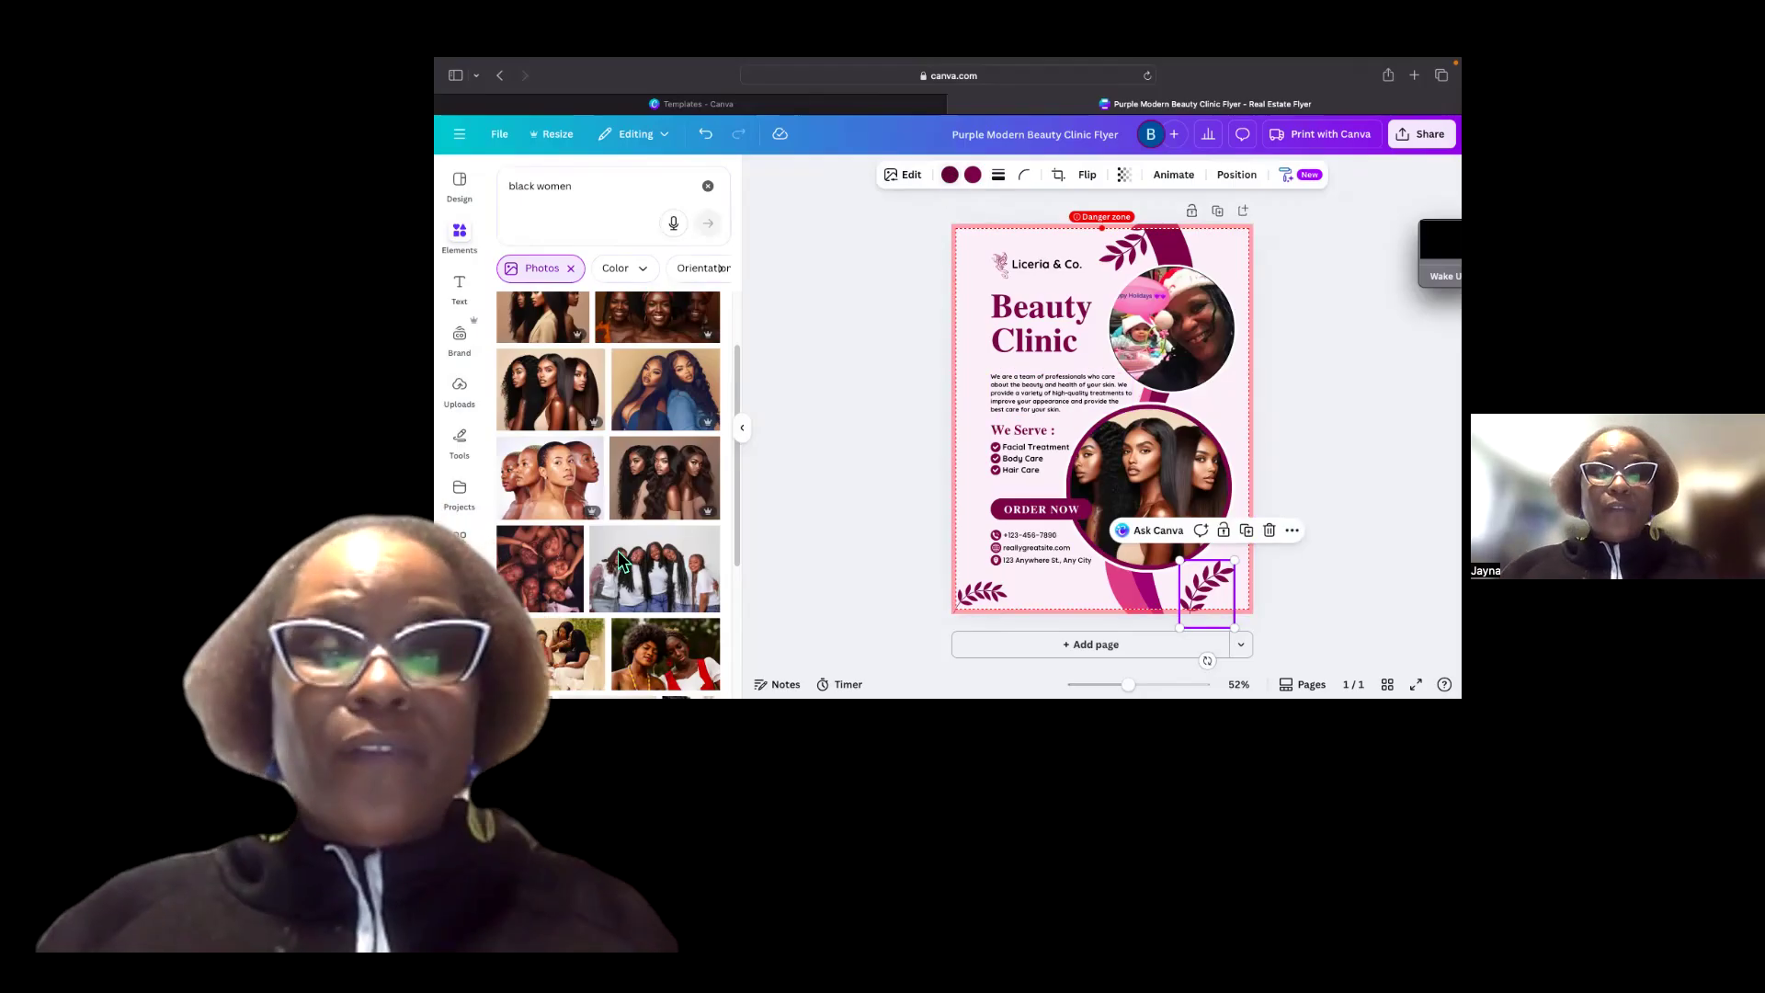
{"action": "left_click", "coordinate": [951, 175]}
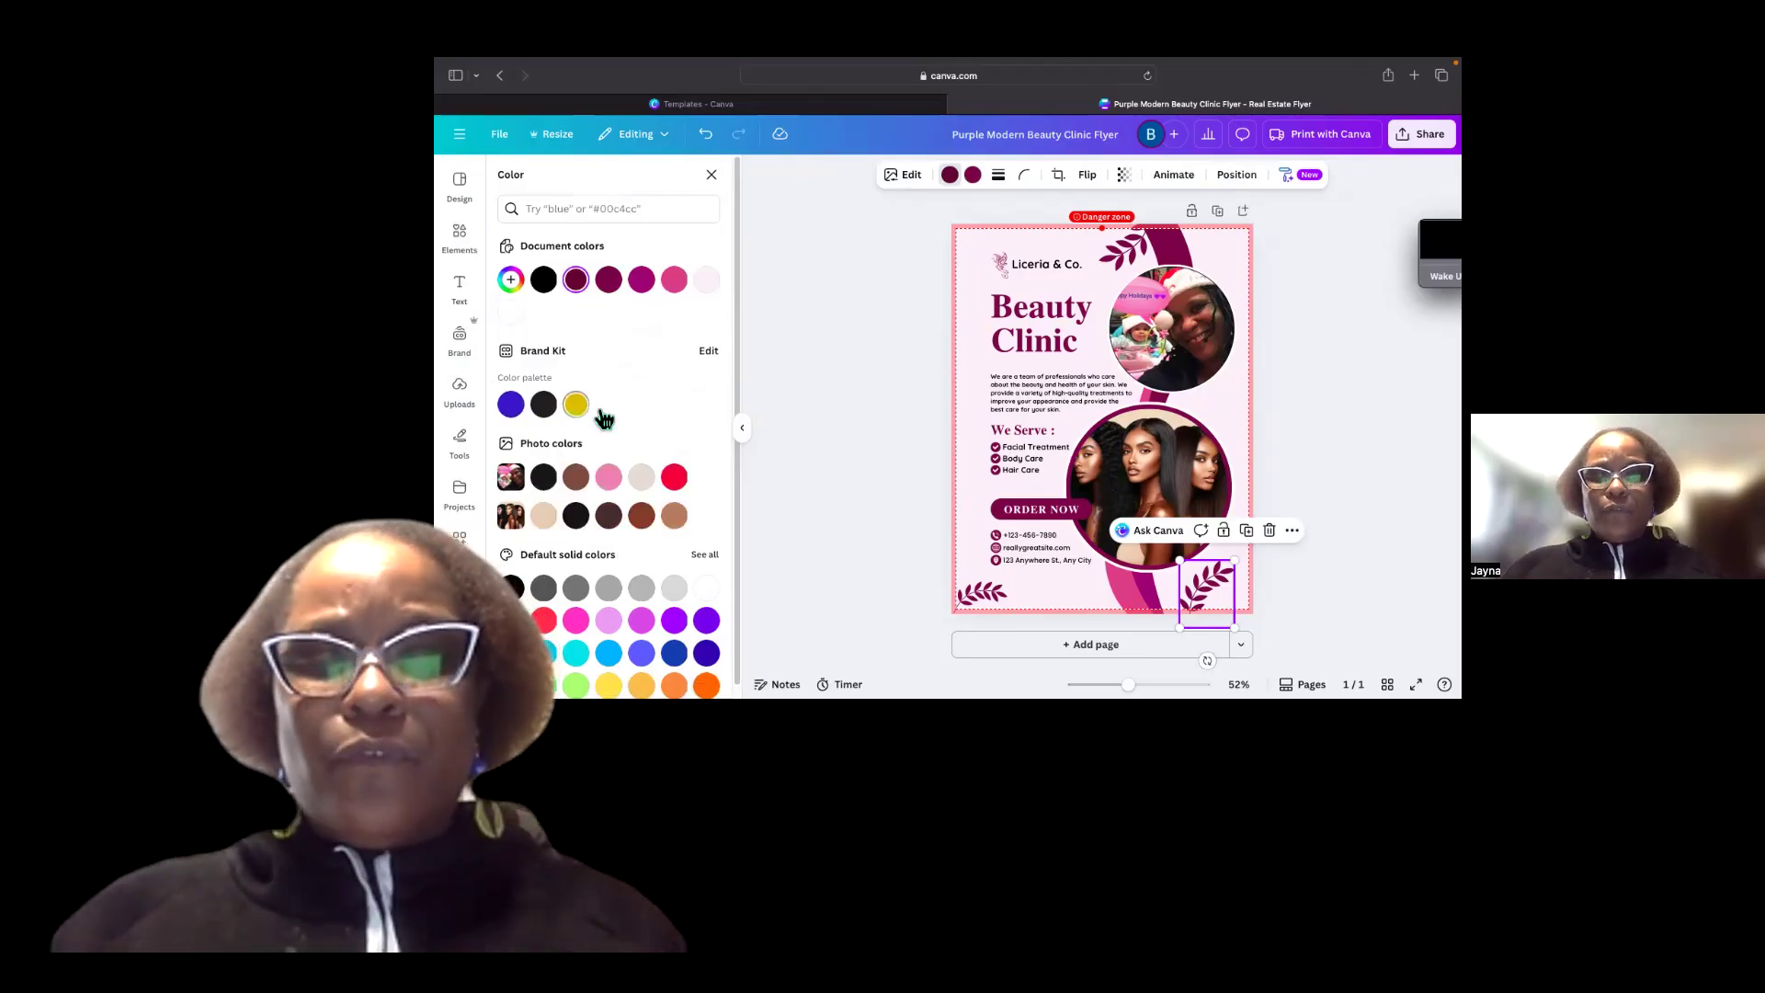
{"action": "left_click", "coordinate": [510, 406]}
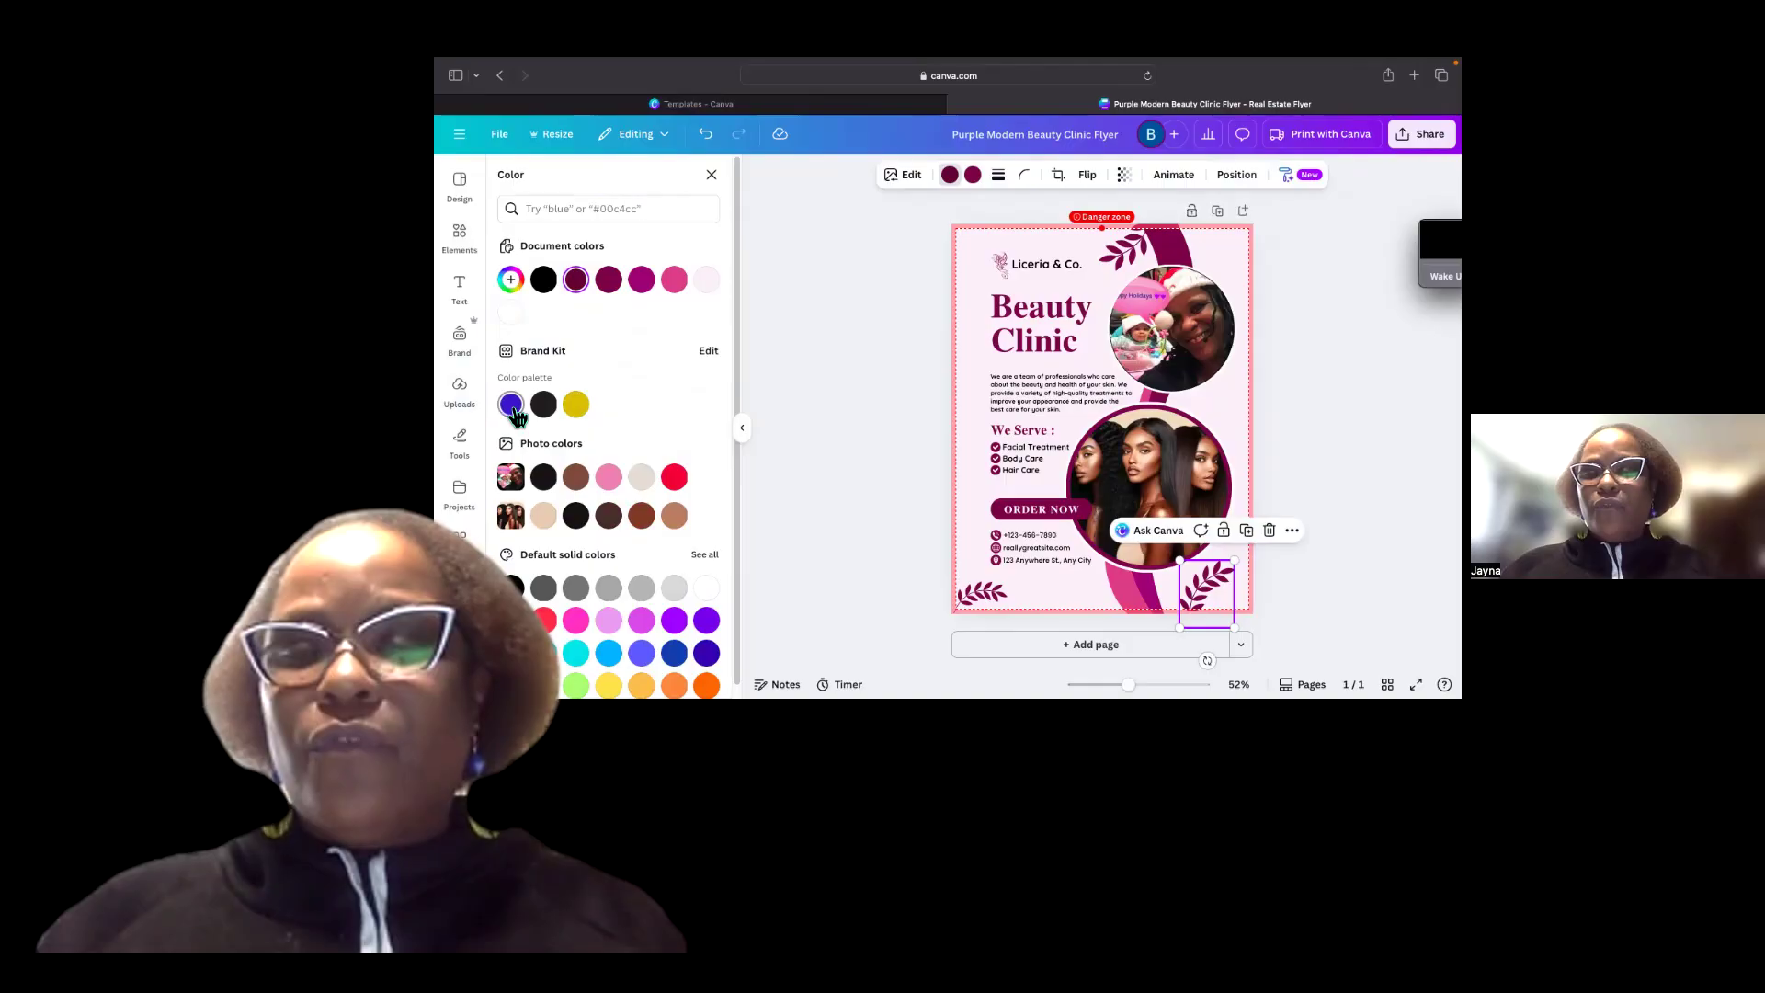
{"action": "key", "text": "super+z"}
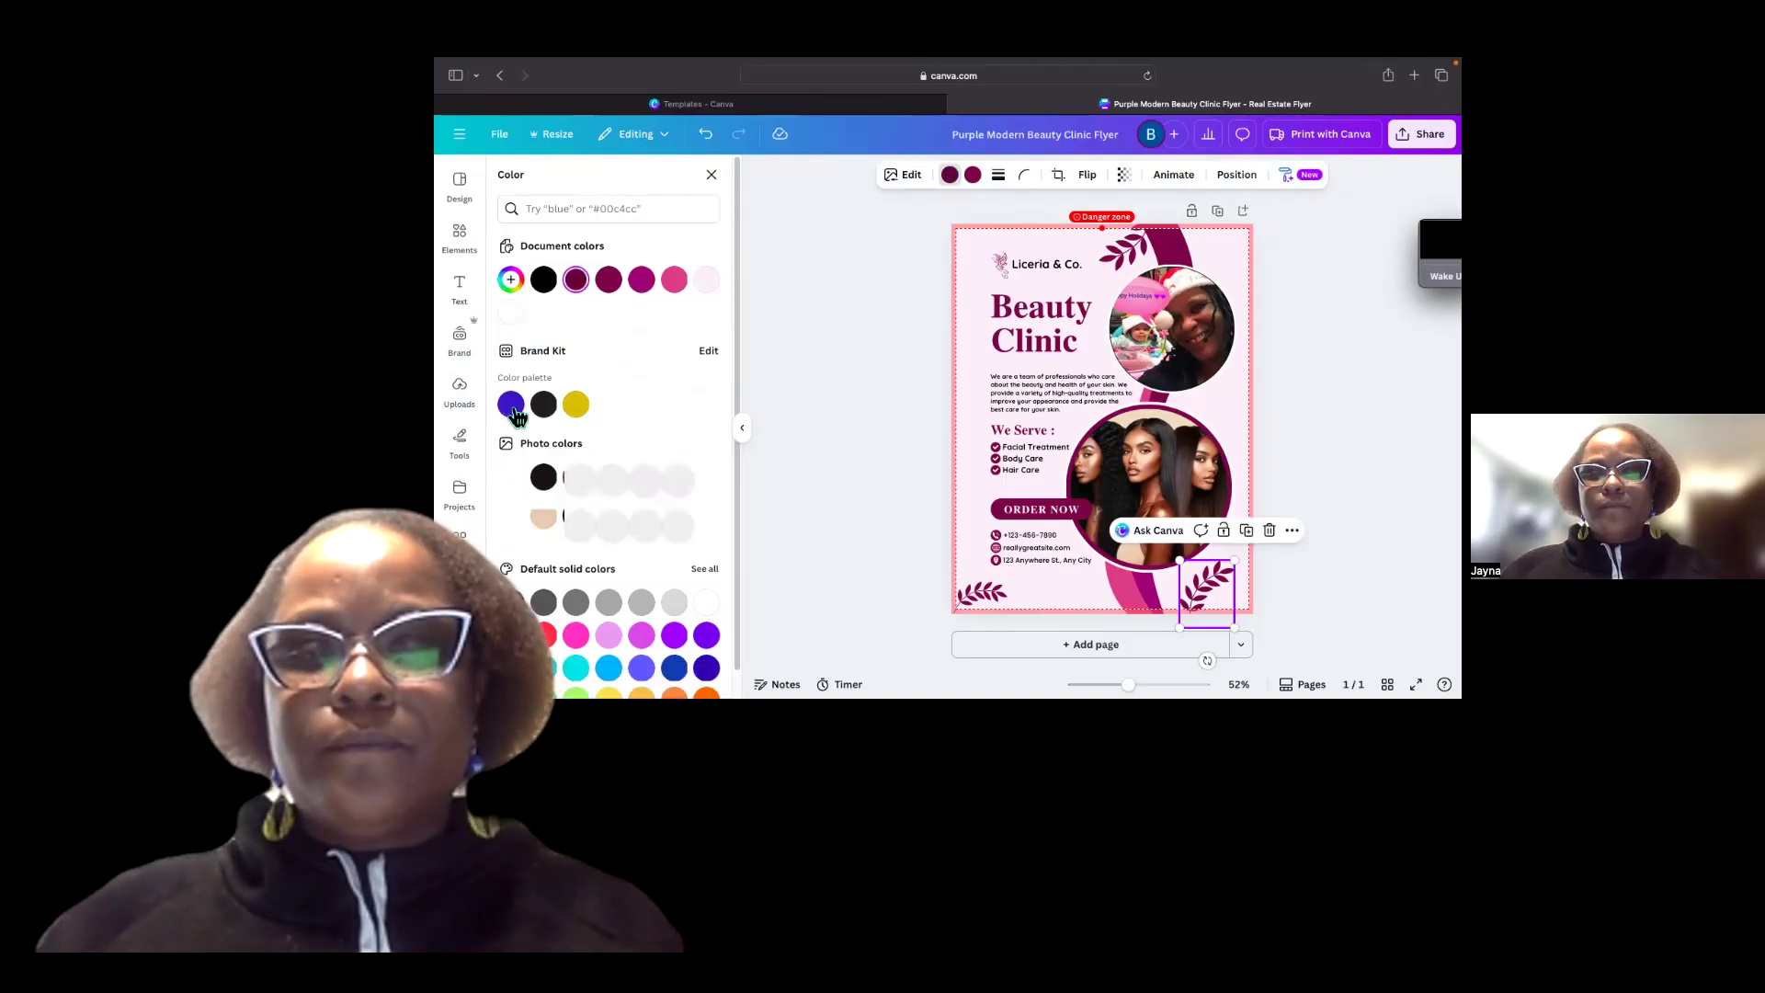
{"action": "left_click", "coordinate": [511, 408]}
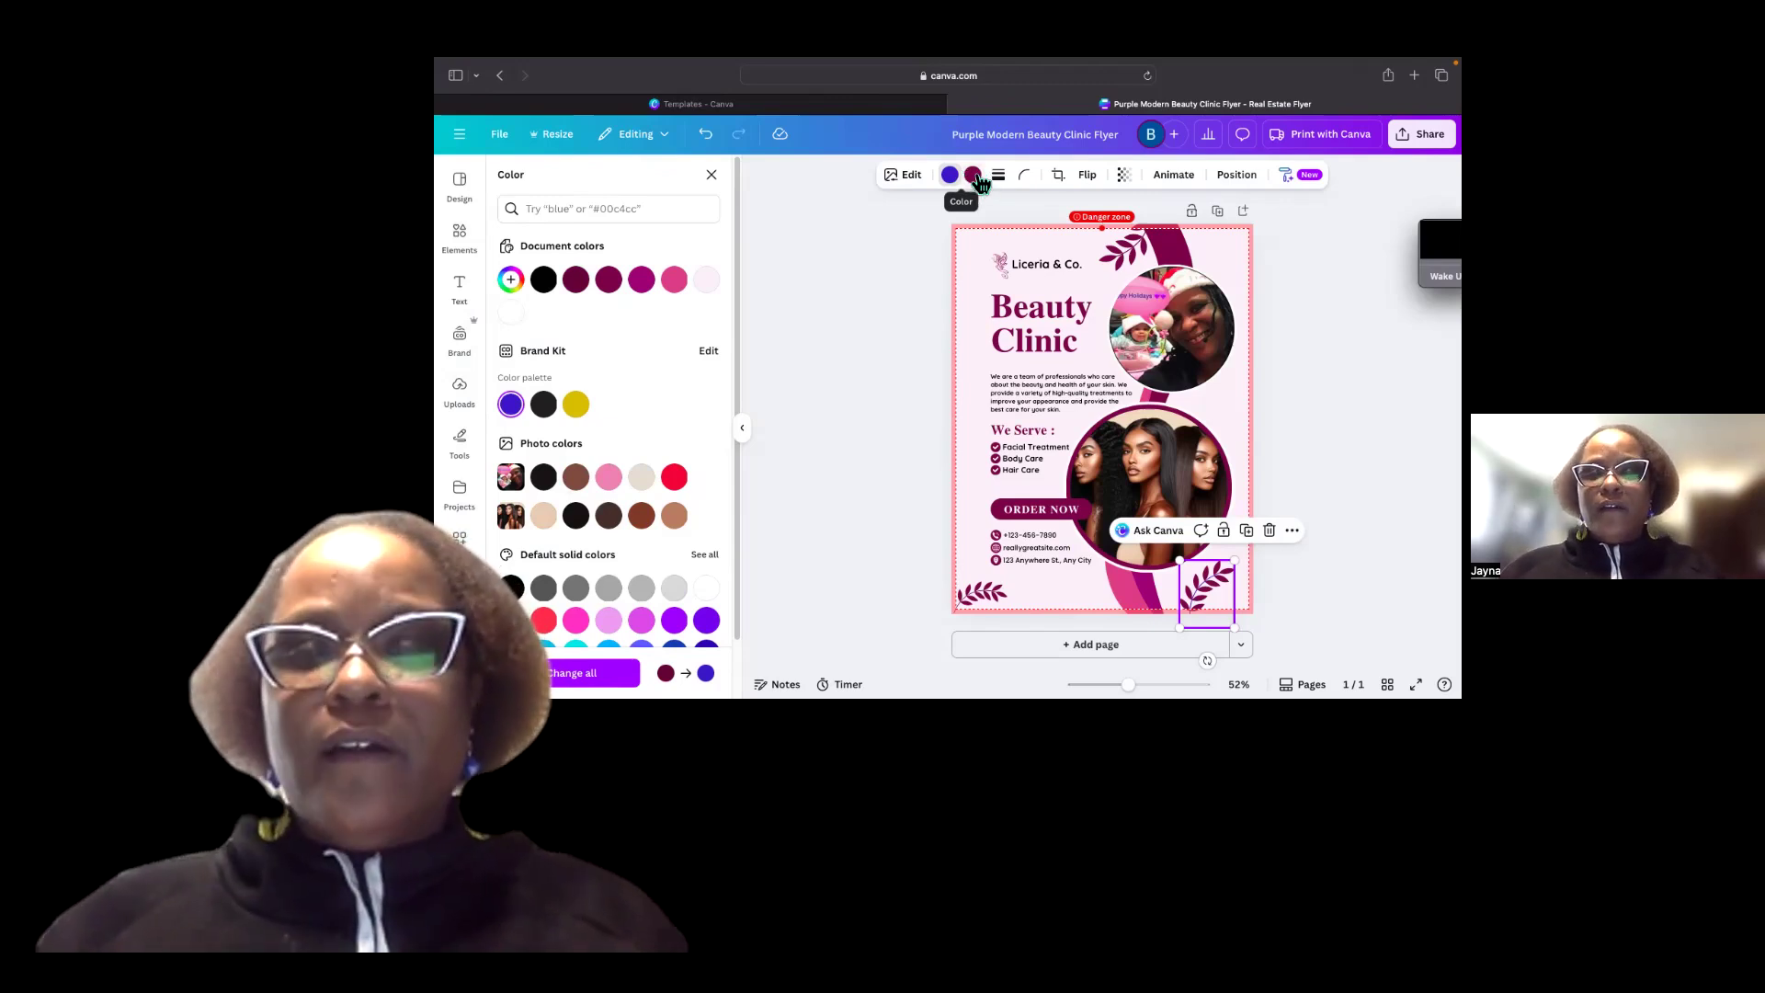
Open the leaf decoration's second color swatch, then return to the Elements panel.
{"action": "left_click", "coordinate": [976, 175]}
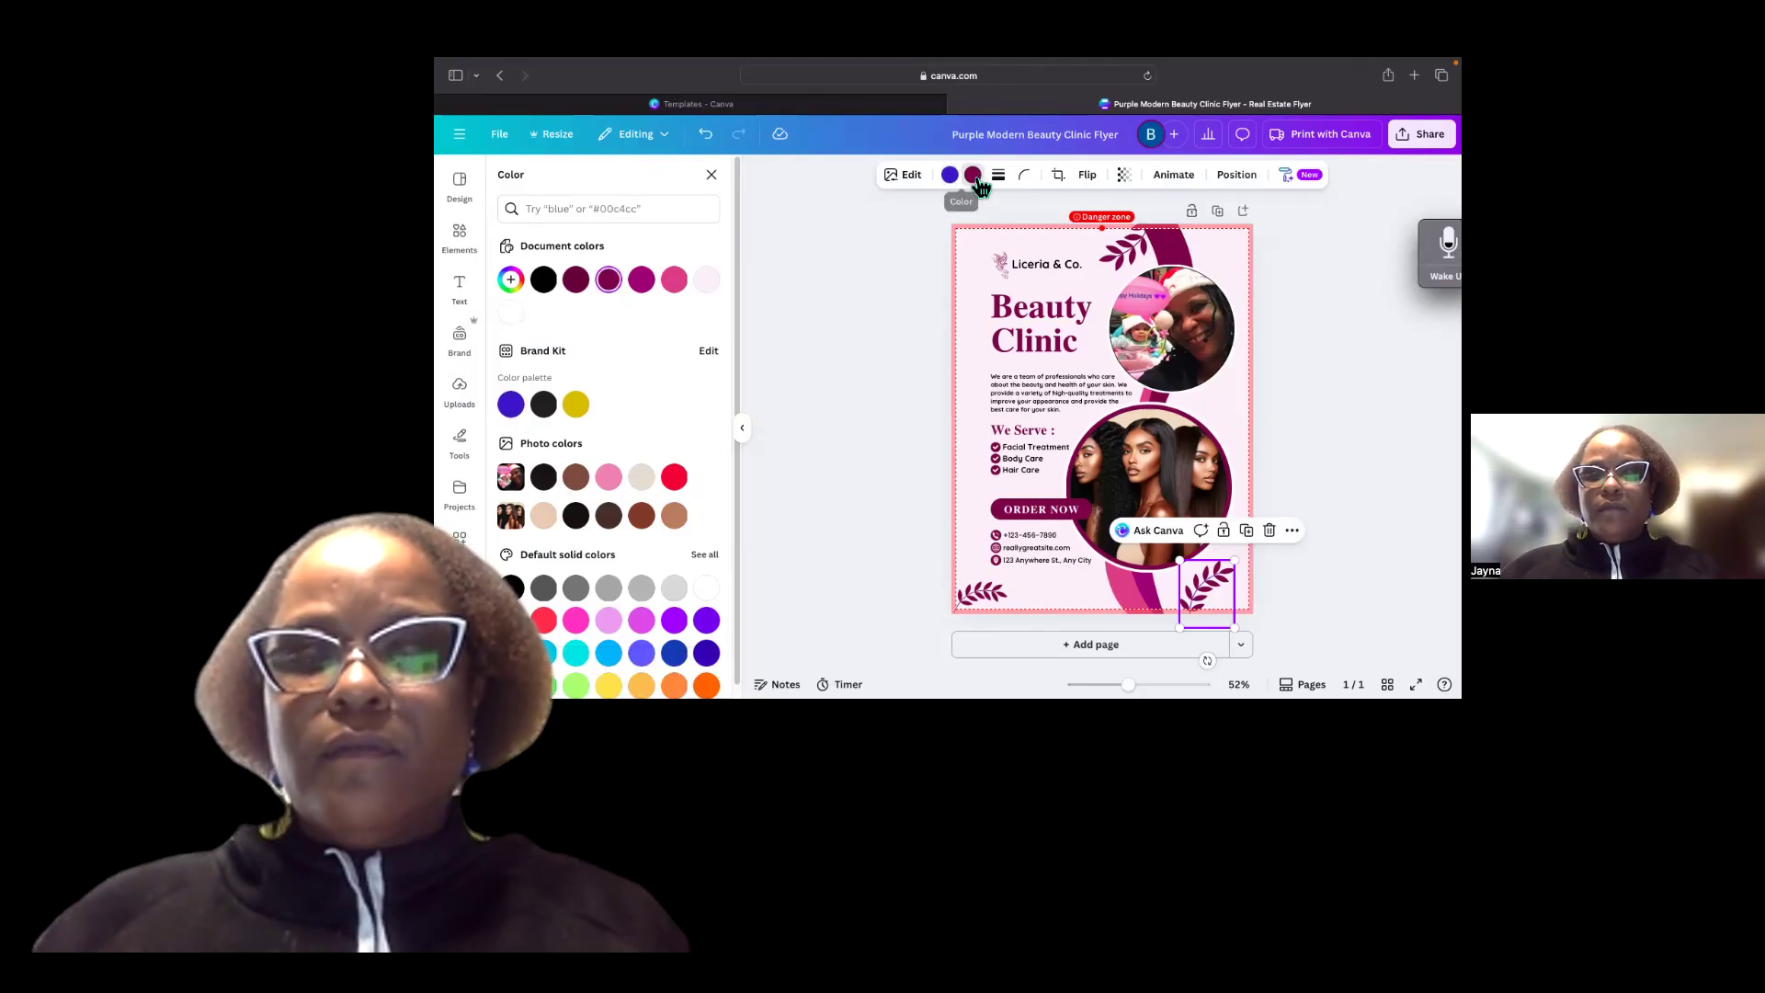
{"action": "left_click", "coordinate": [976, 176]}
{"action": "left_click", "coordinate": [977, 179]}
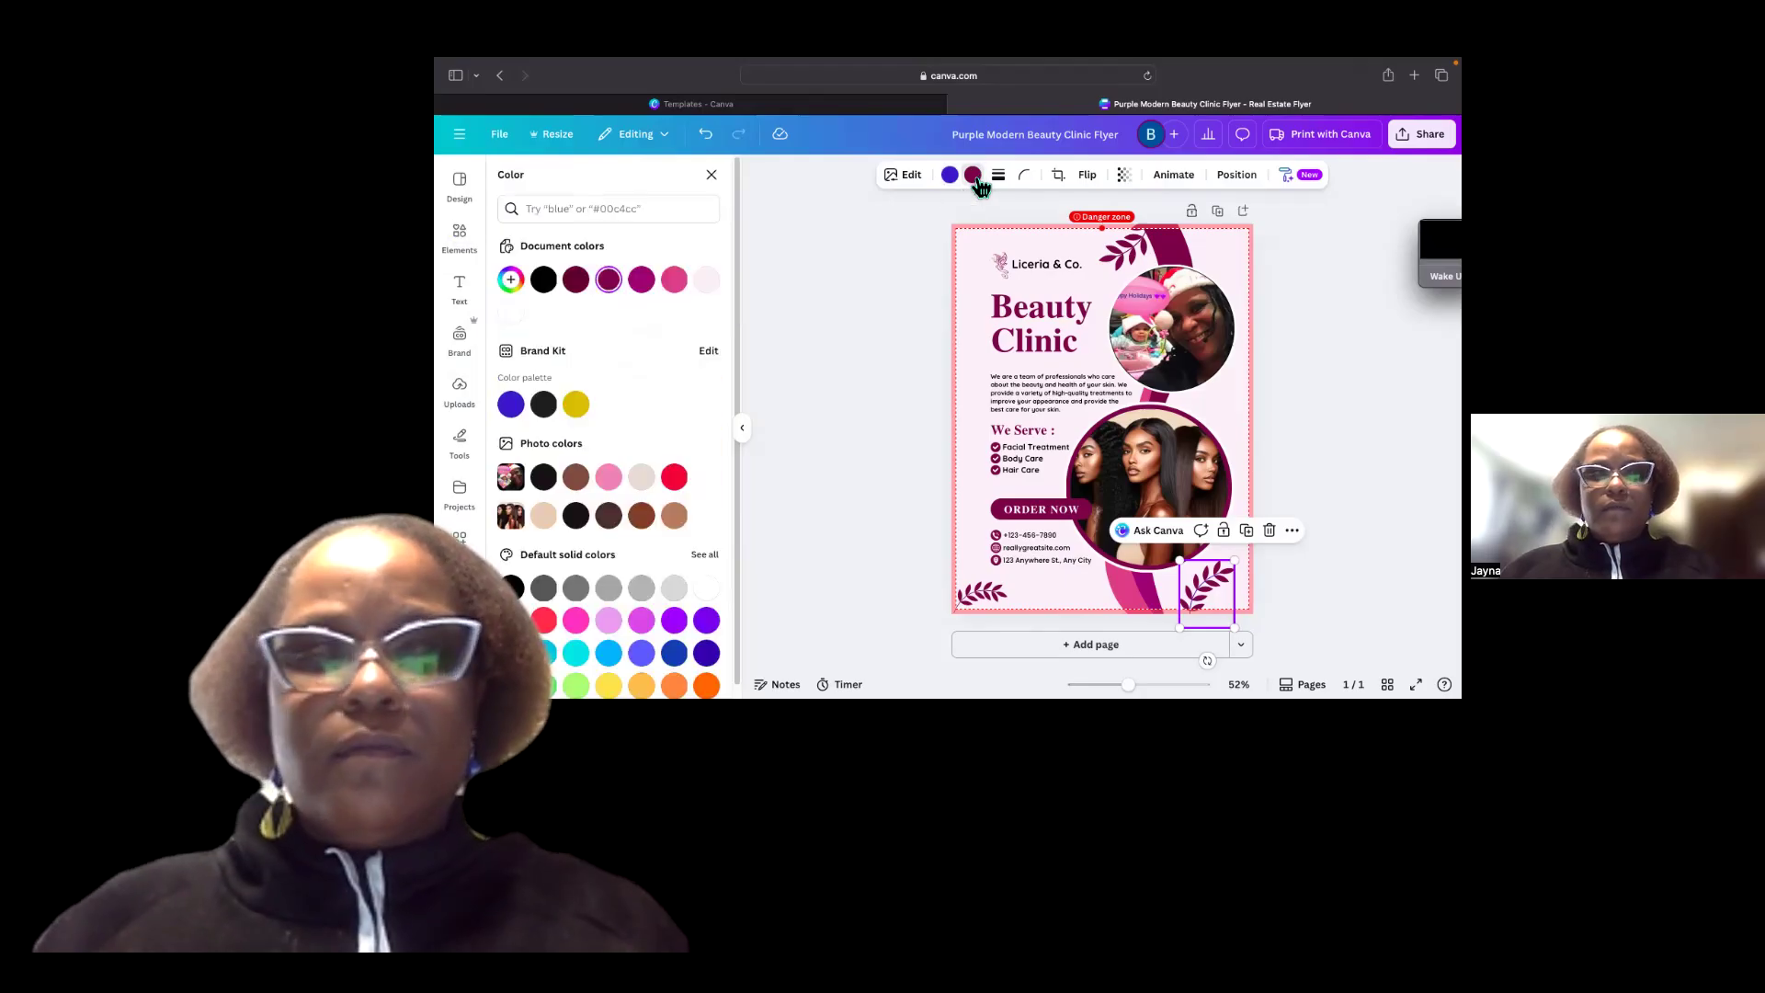
{"action": "left_click", "coordinate": [472, 229]}
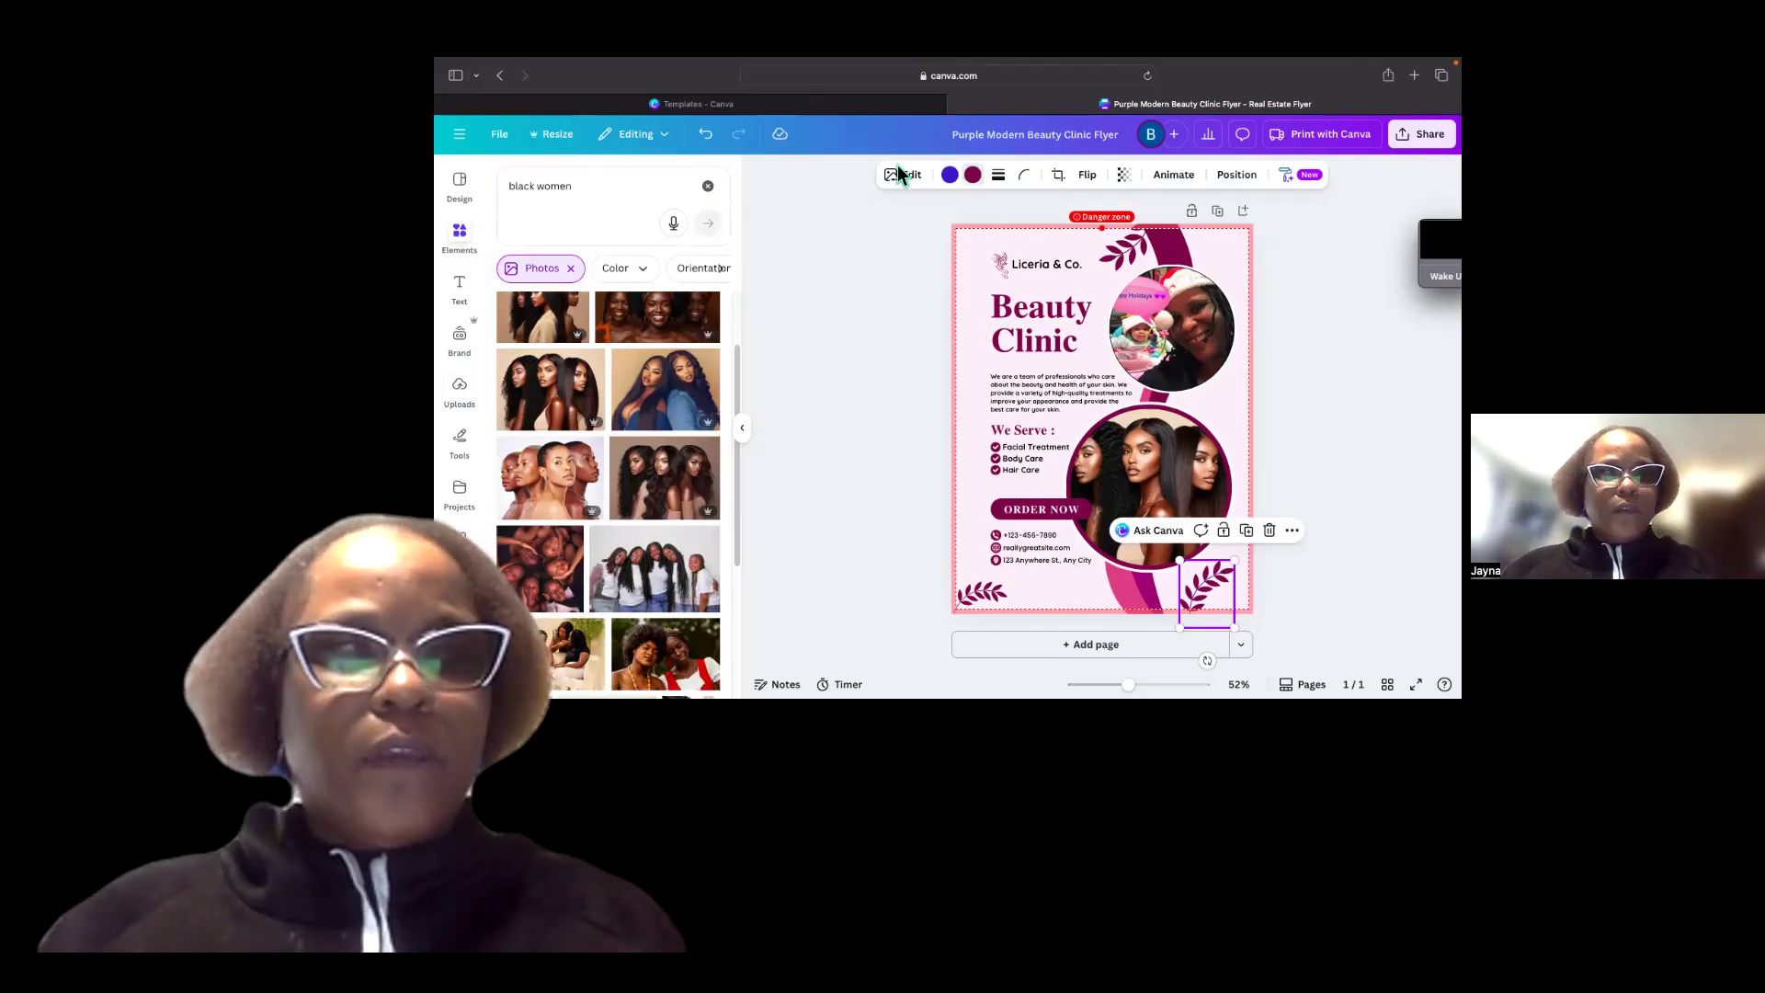
Change the first color of the bottom-left leaf decoration to the brand kit yellow.
{"action": "left_click", "coordinate": [515, 406]}
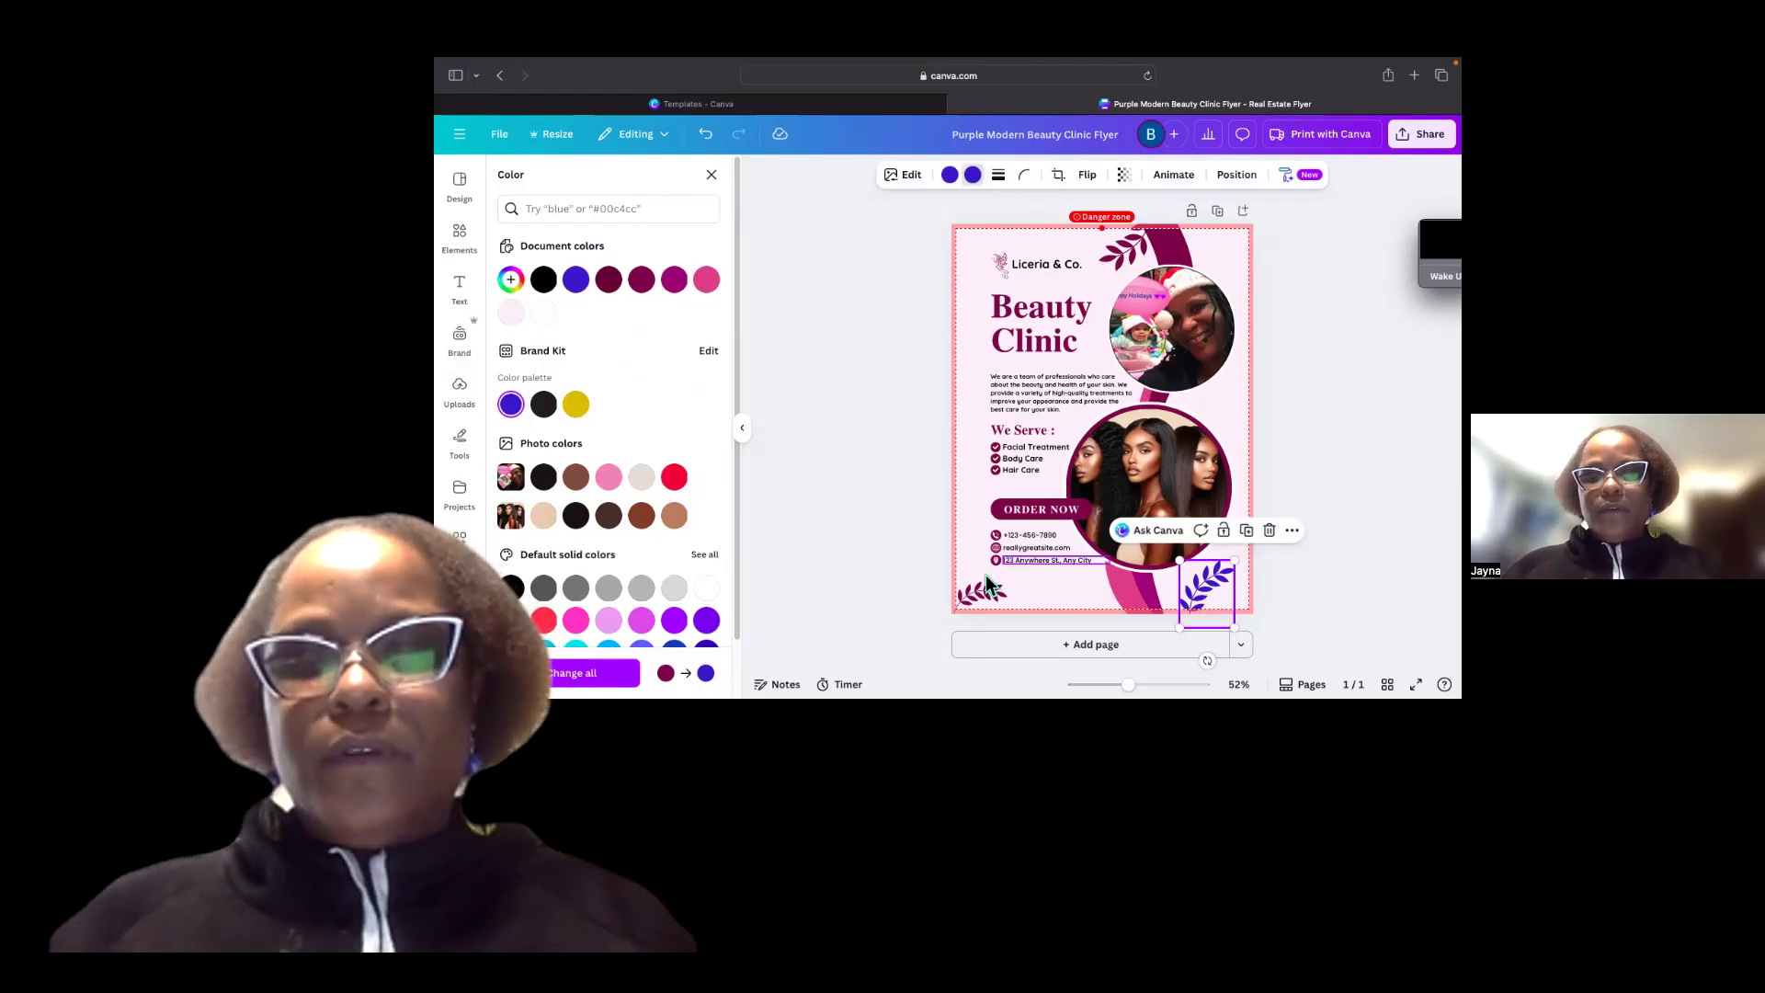
{"action": "left_click", "coordinate": [950, 174]}
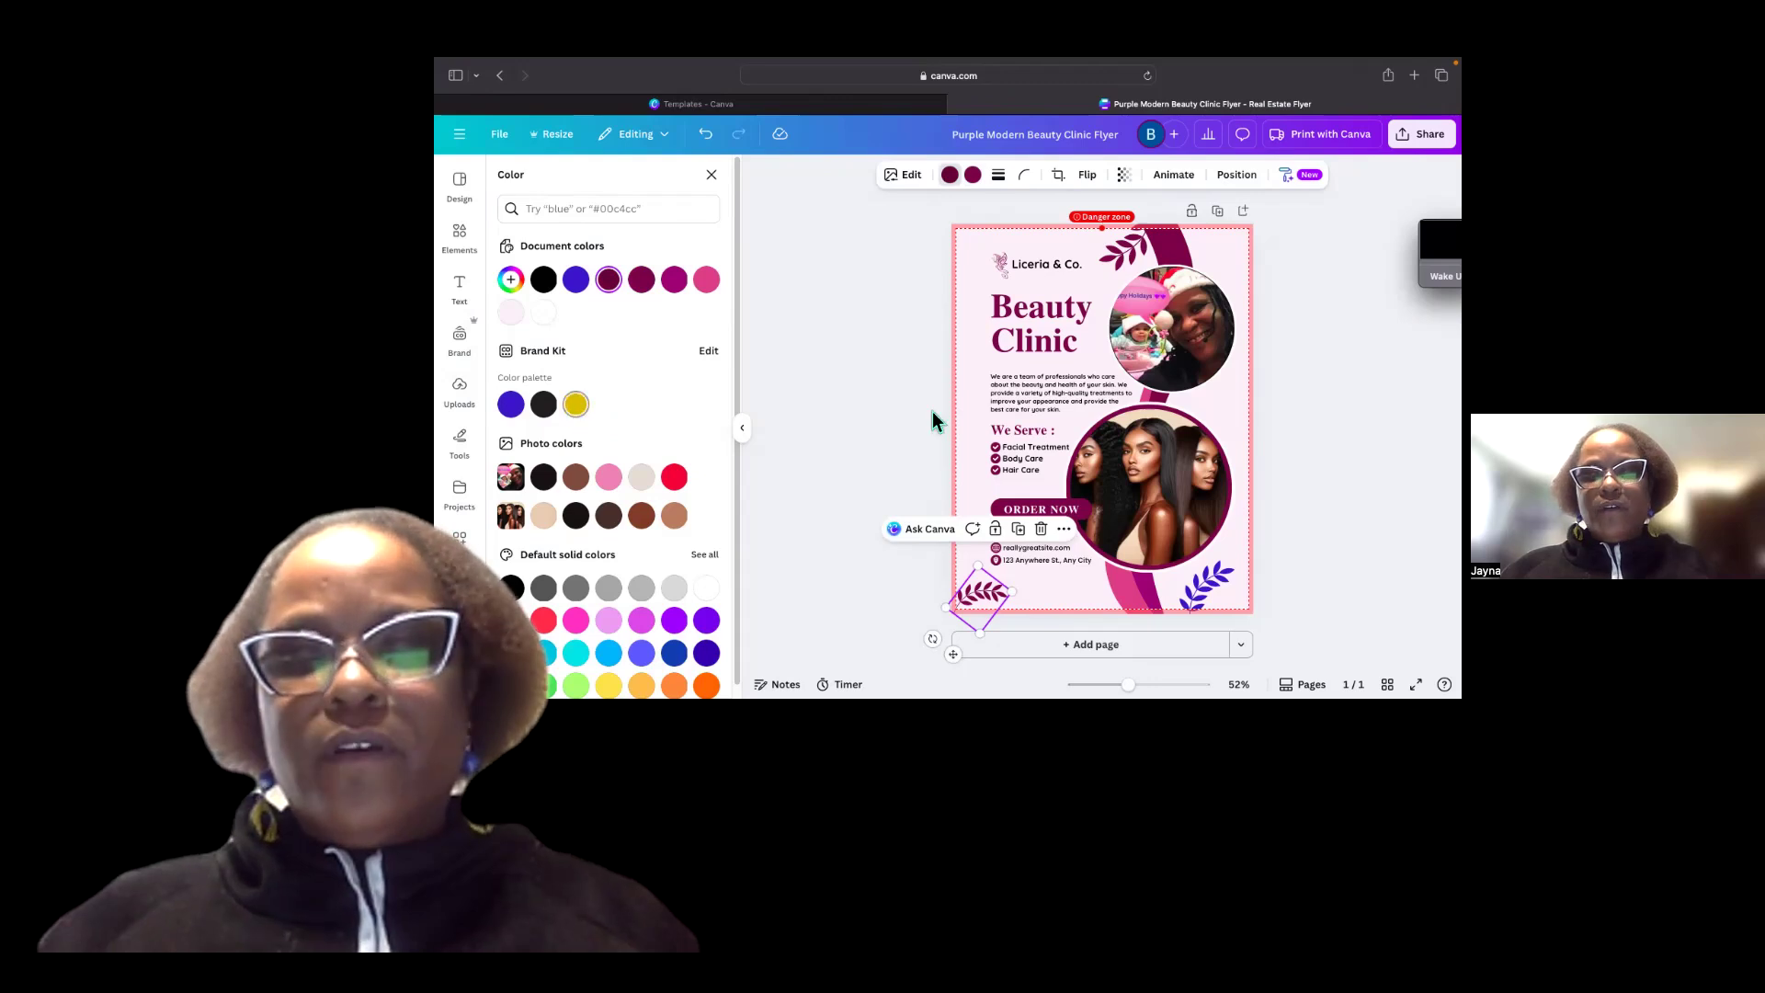
{"action": "left_click", "coordinate": [575, 404]}
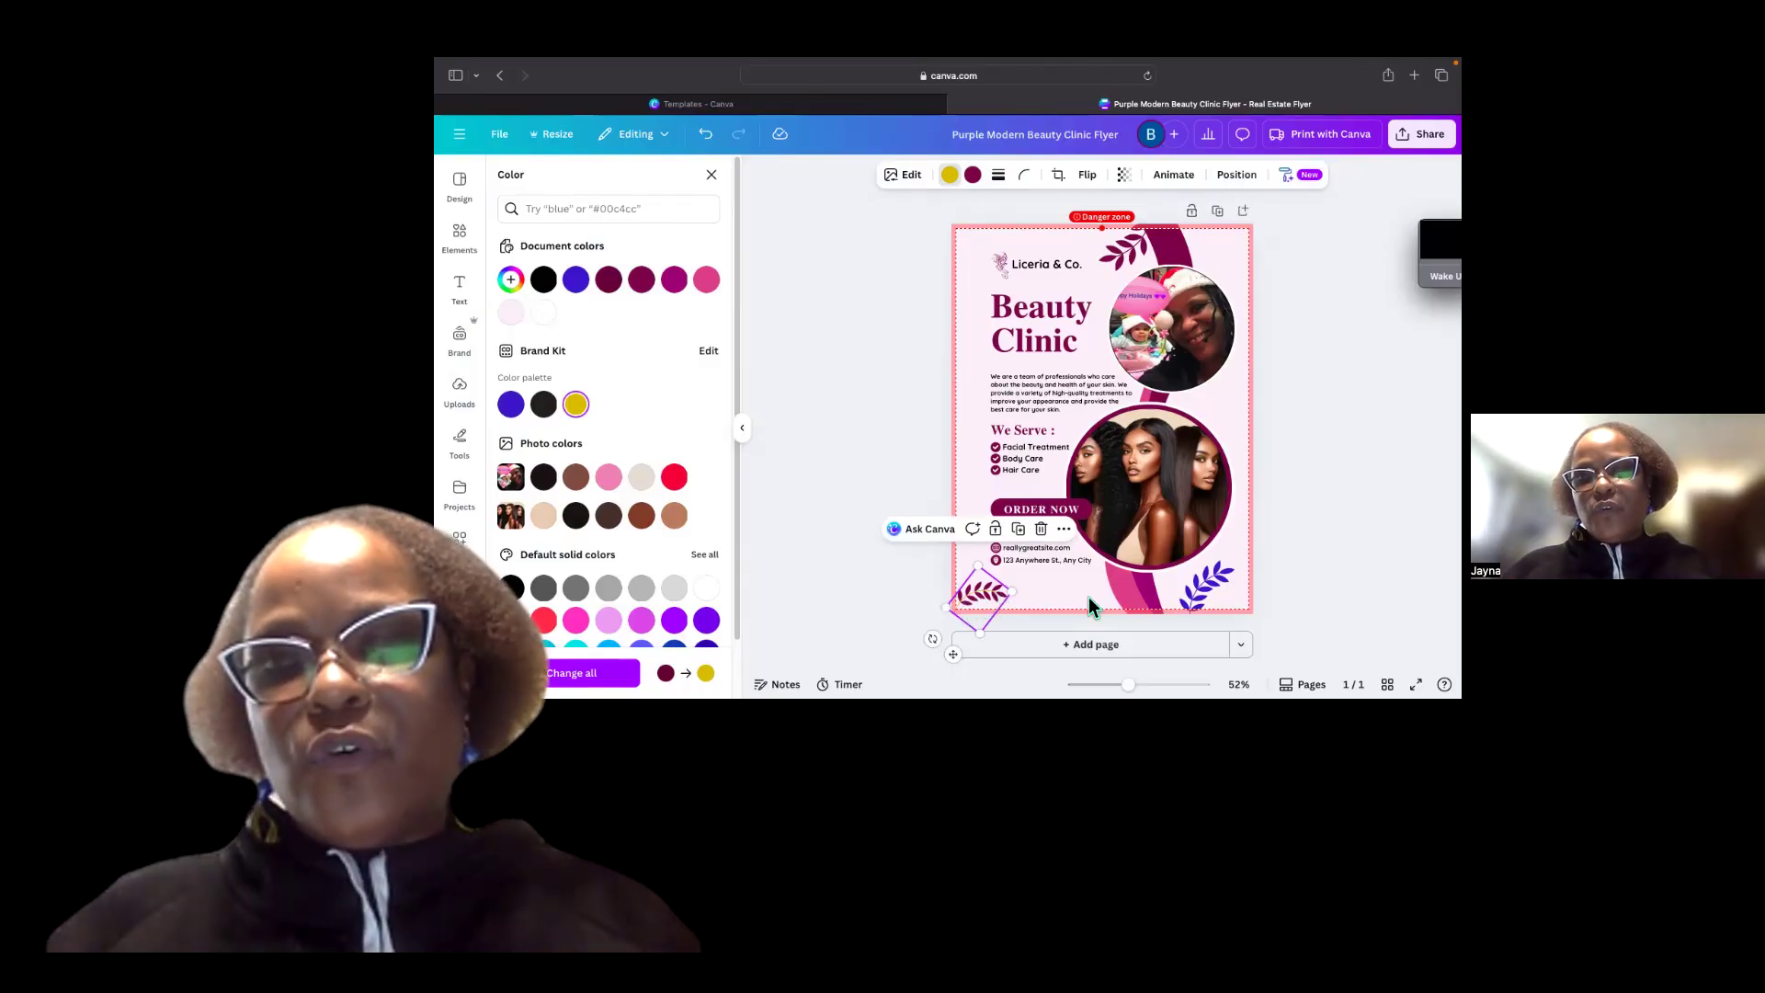
Set the first color of the bottom-right leaf decoration to the brand kit yellow.
{"action": "left_click", "coordinate": [1217, 564]}
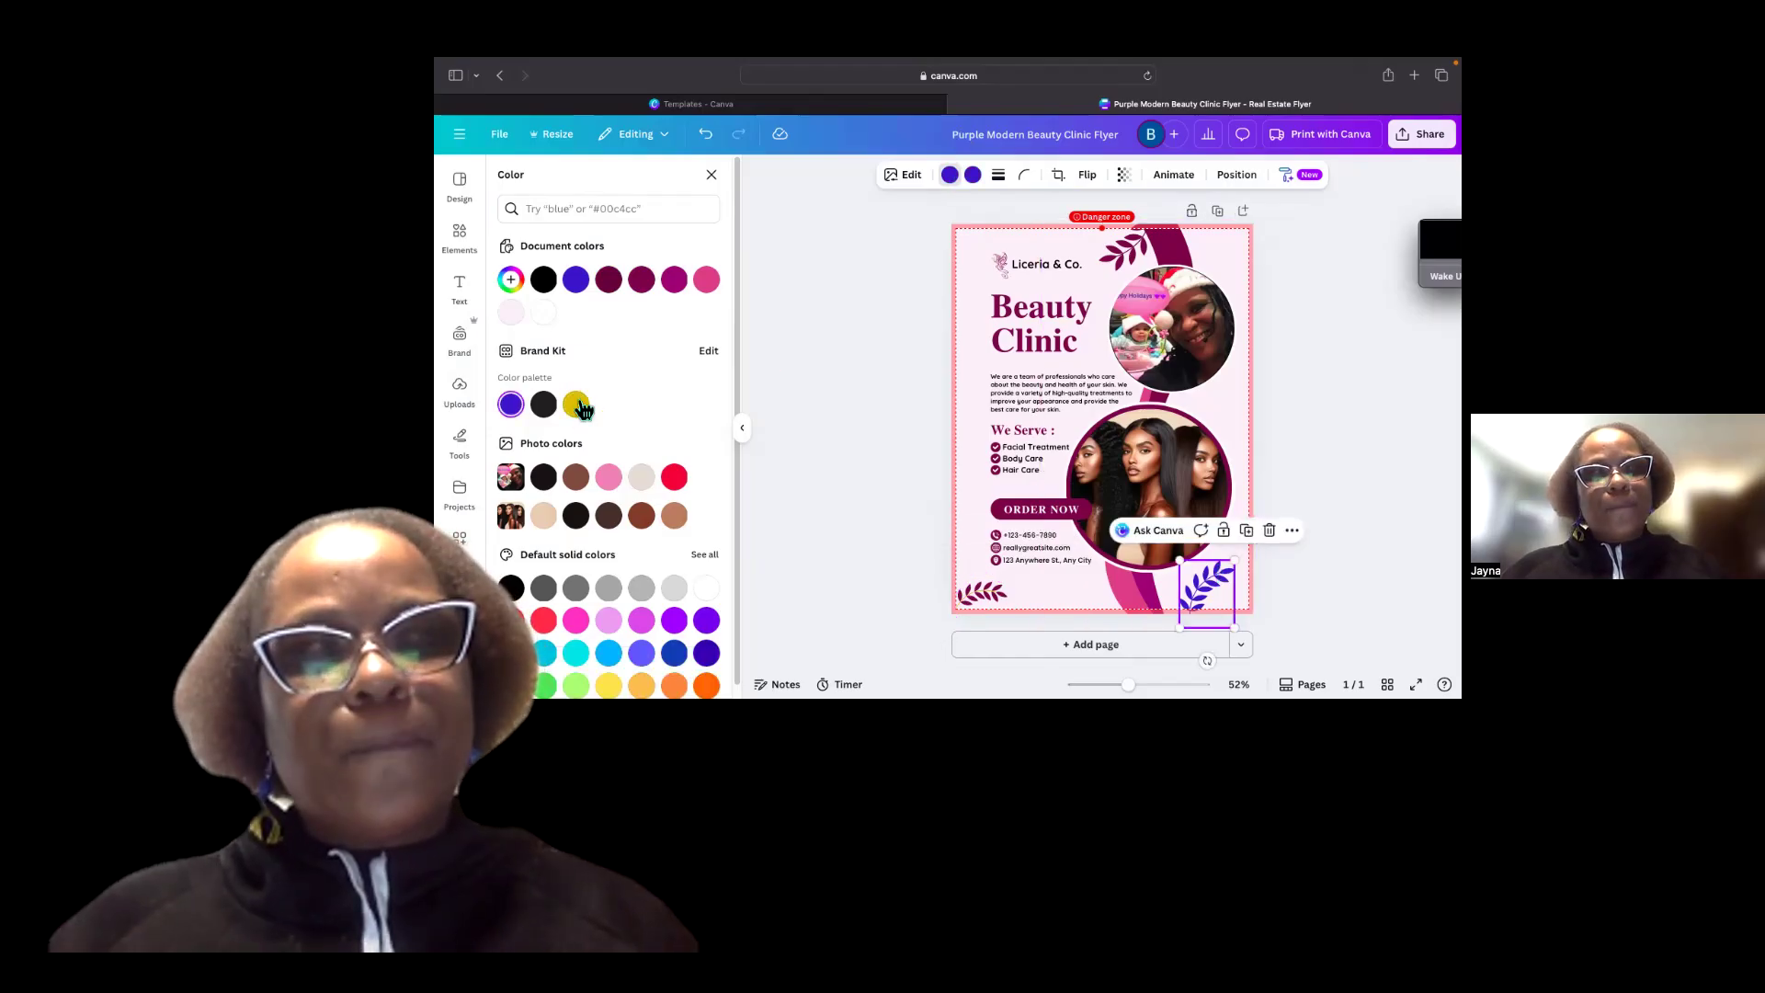
{"action": "left_click", "coordinate": [952, 178]}
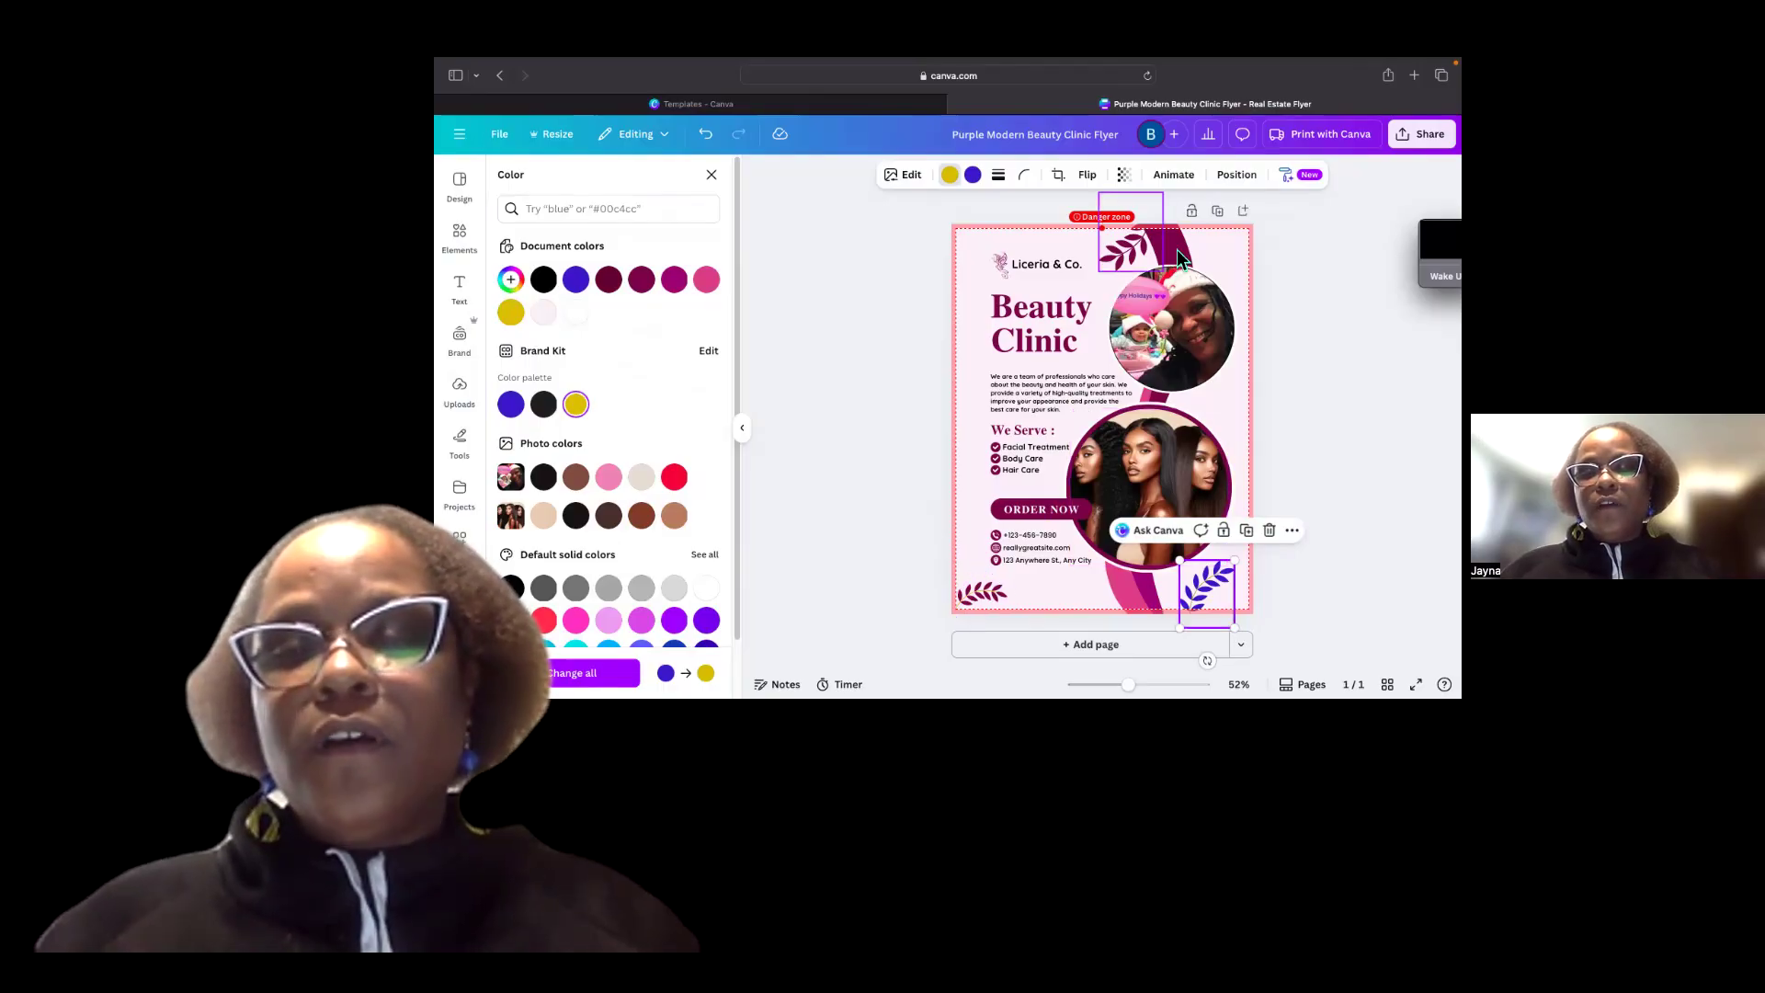
{"action": "left_click", "coordinate": [1131, 579]}
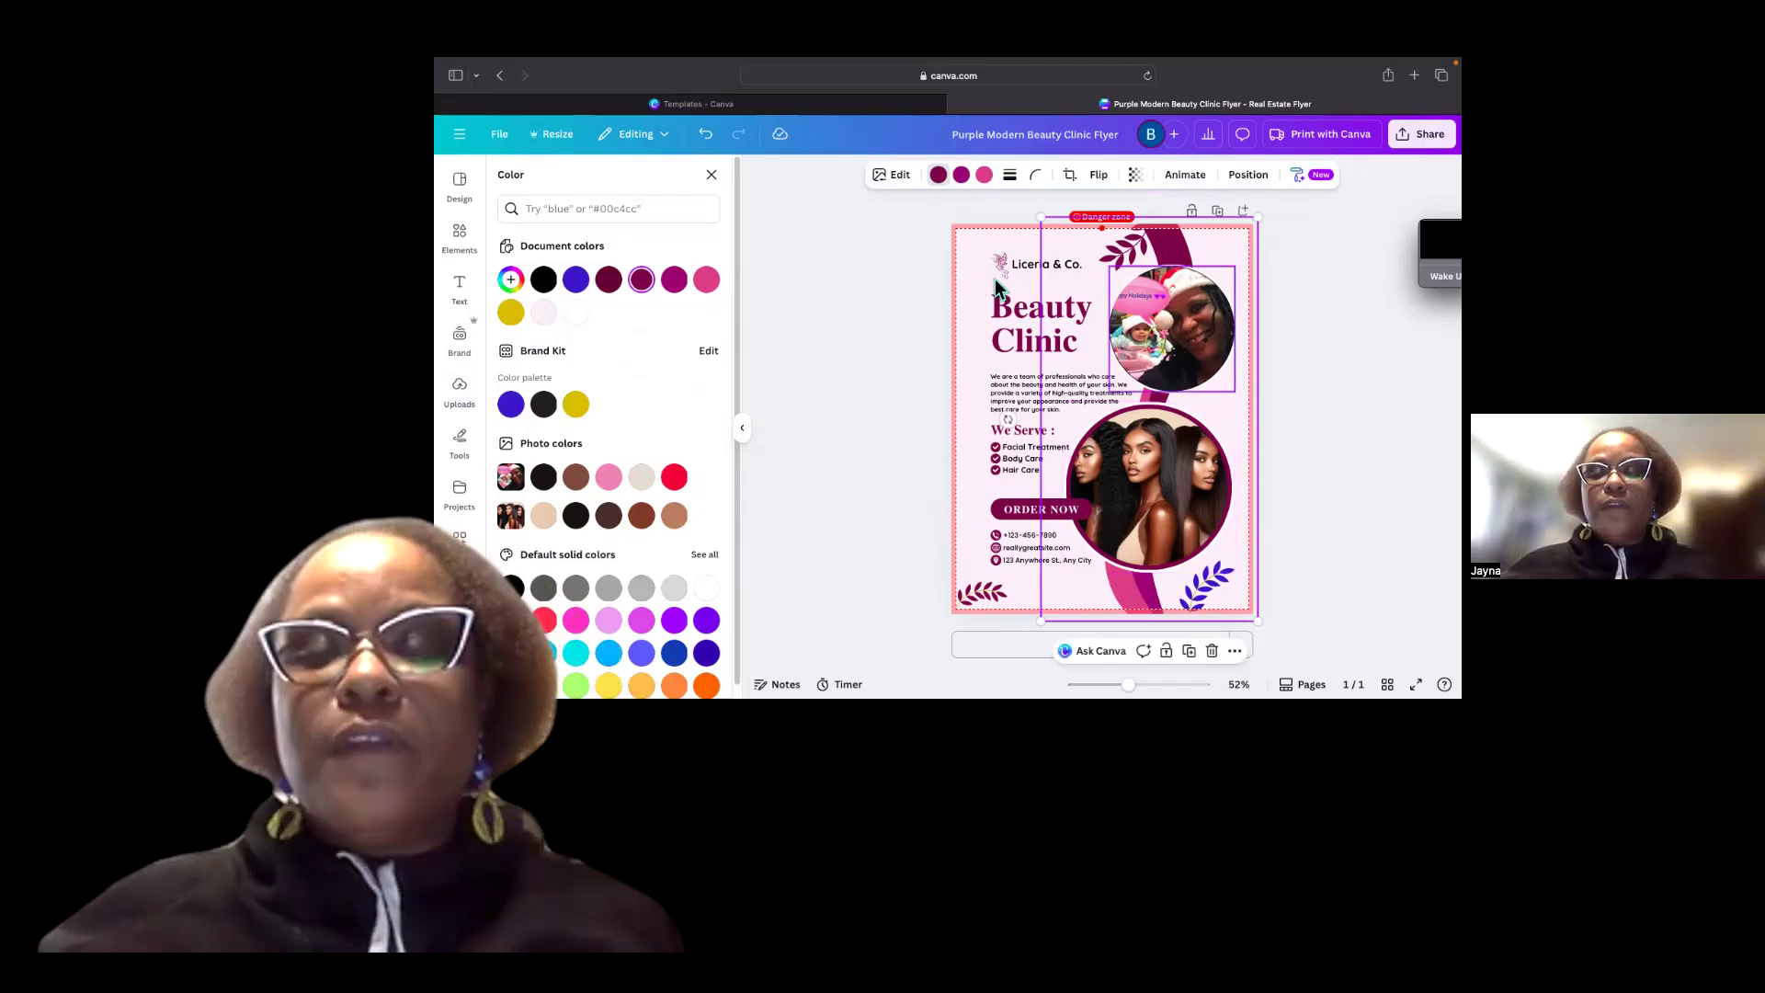
{"action": "left_click", "coordinate": [1099, 344]}
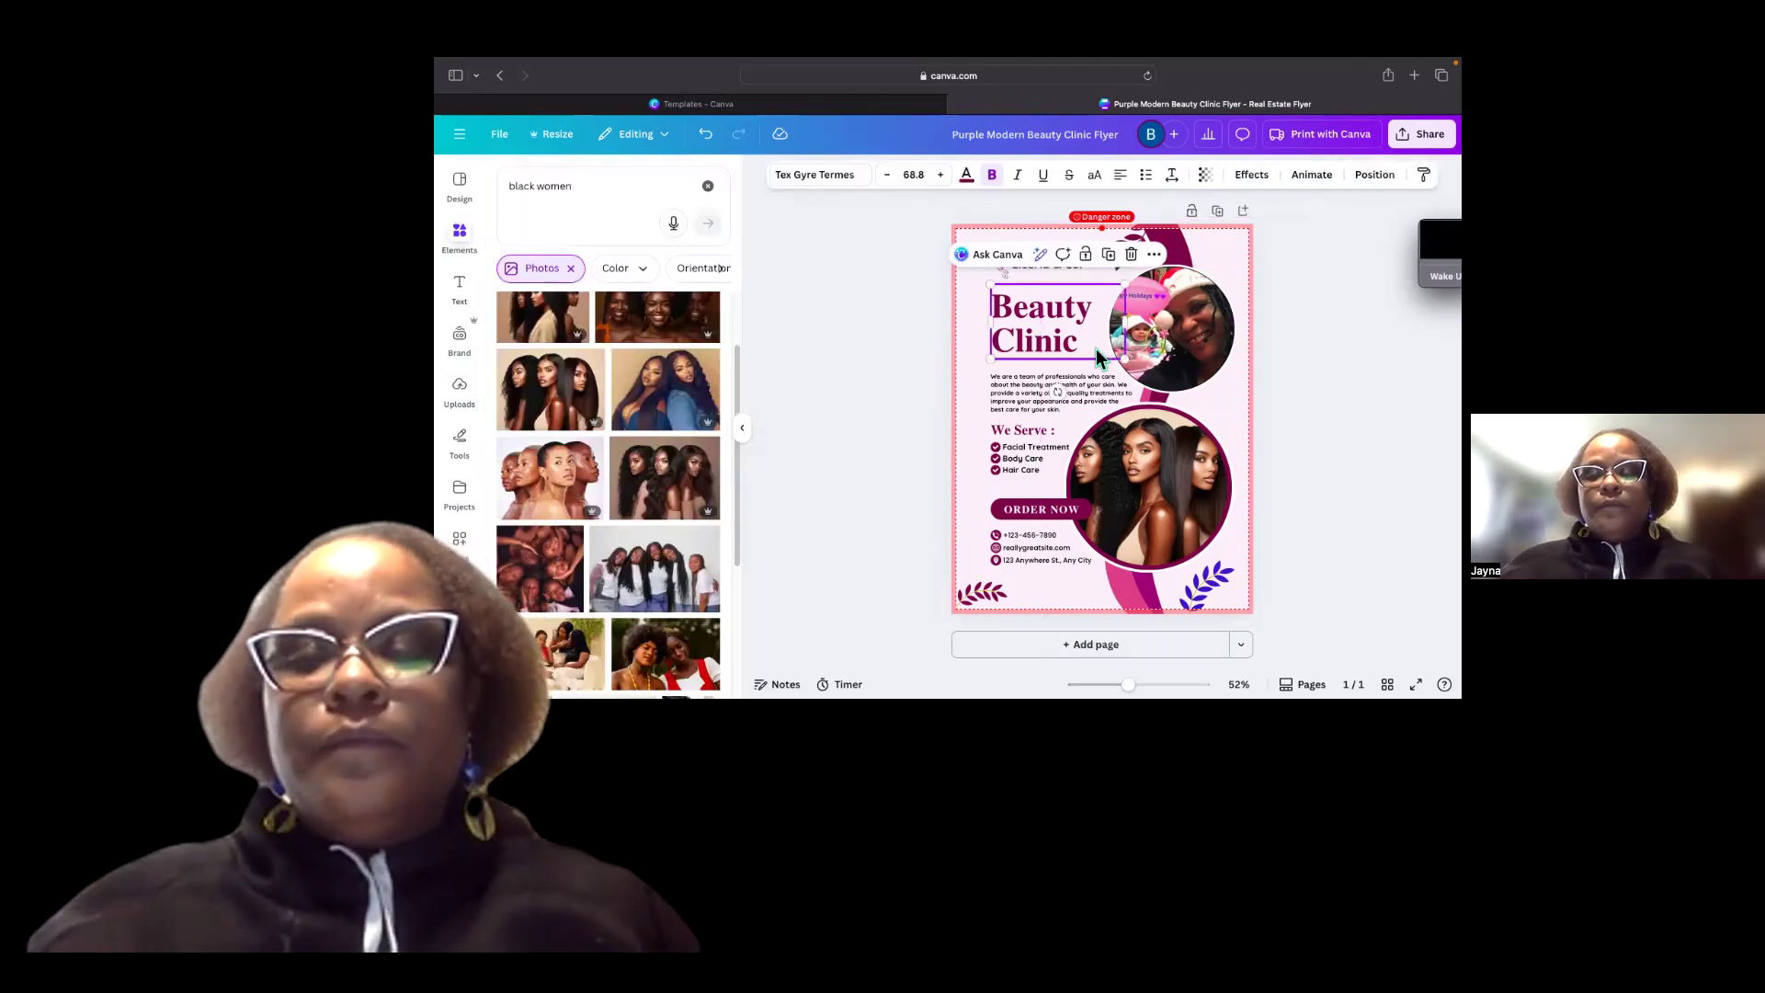
{"action": "key", "text": "super+a"}
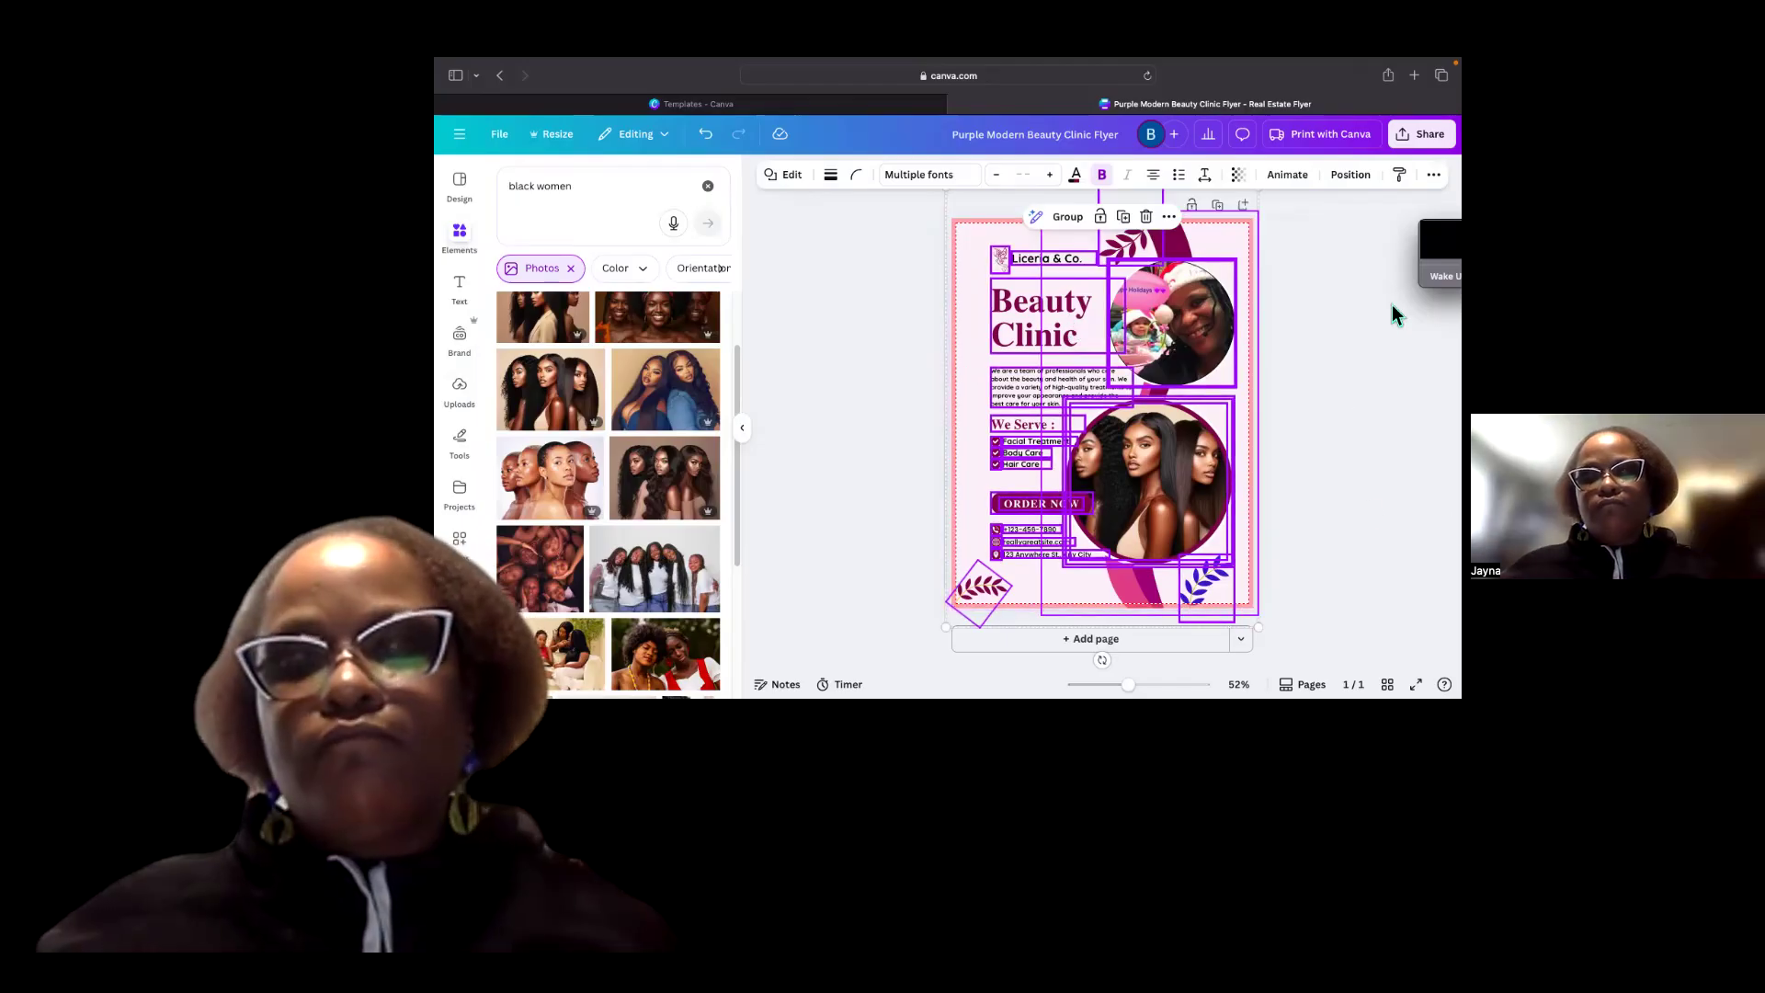
{"action": "left_click", "coordinate": [1367, 503]}
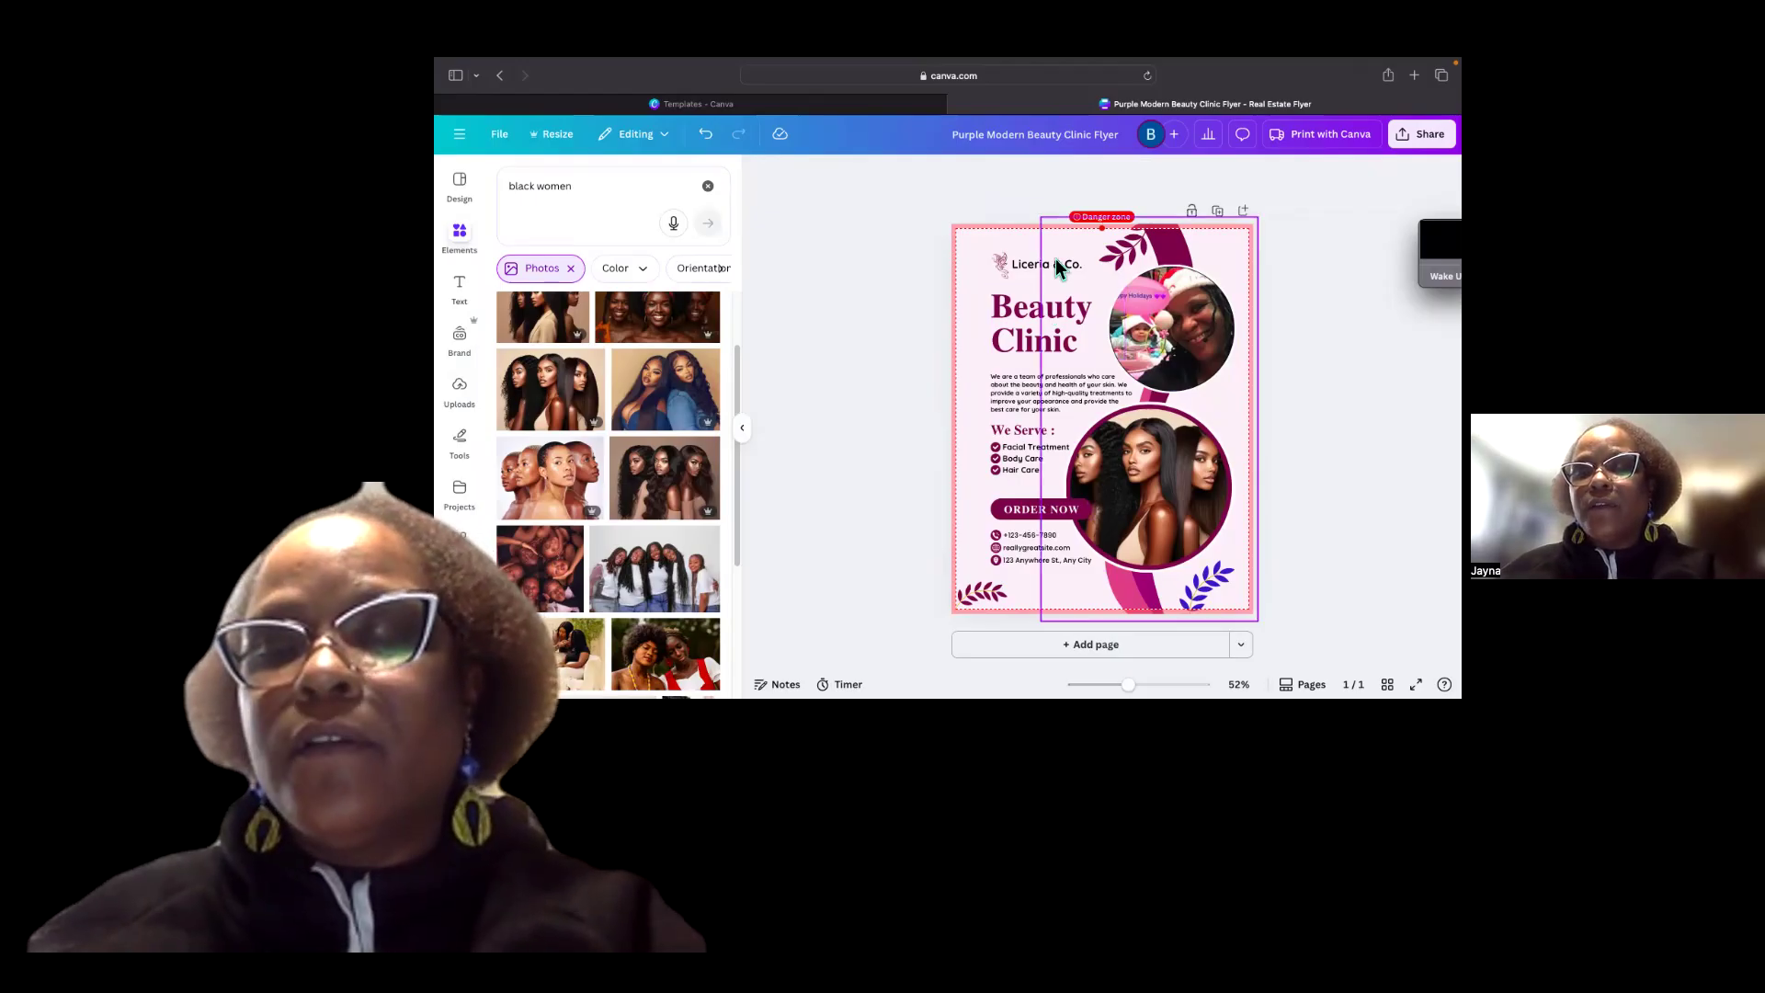
Replace the 'Liceria & Co.' brand text with the owner's business name ending in LLC.
{"action": "left_click", "coordinate": [1021, 266]}
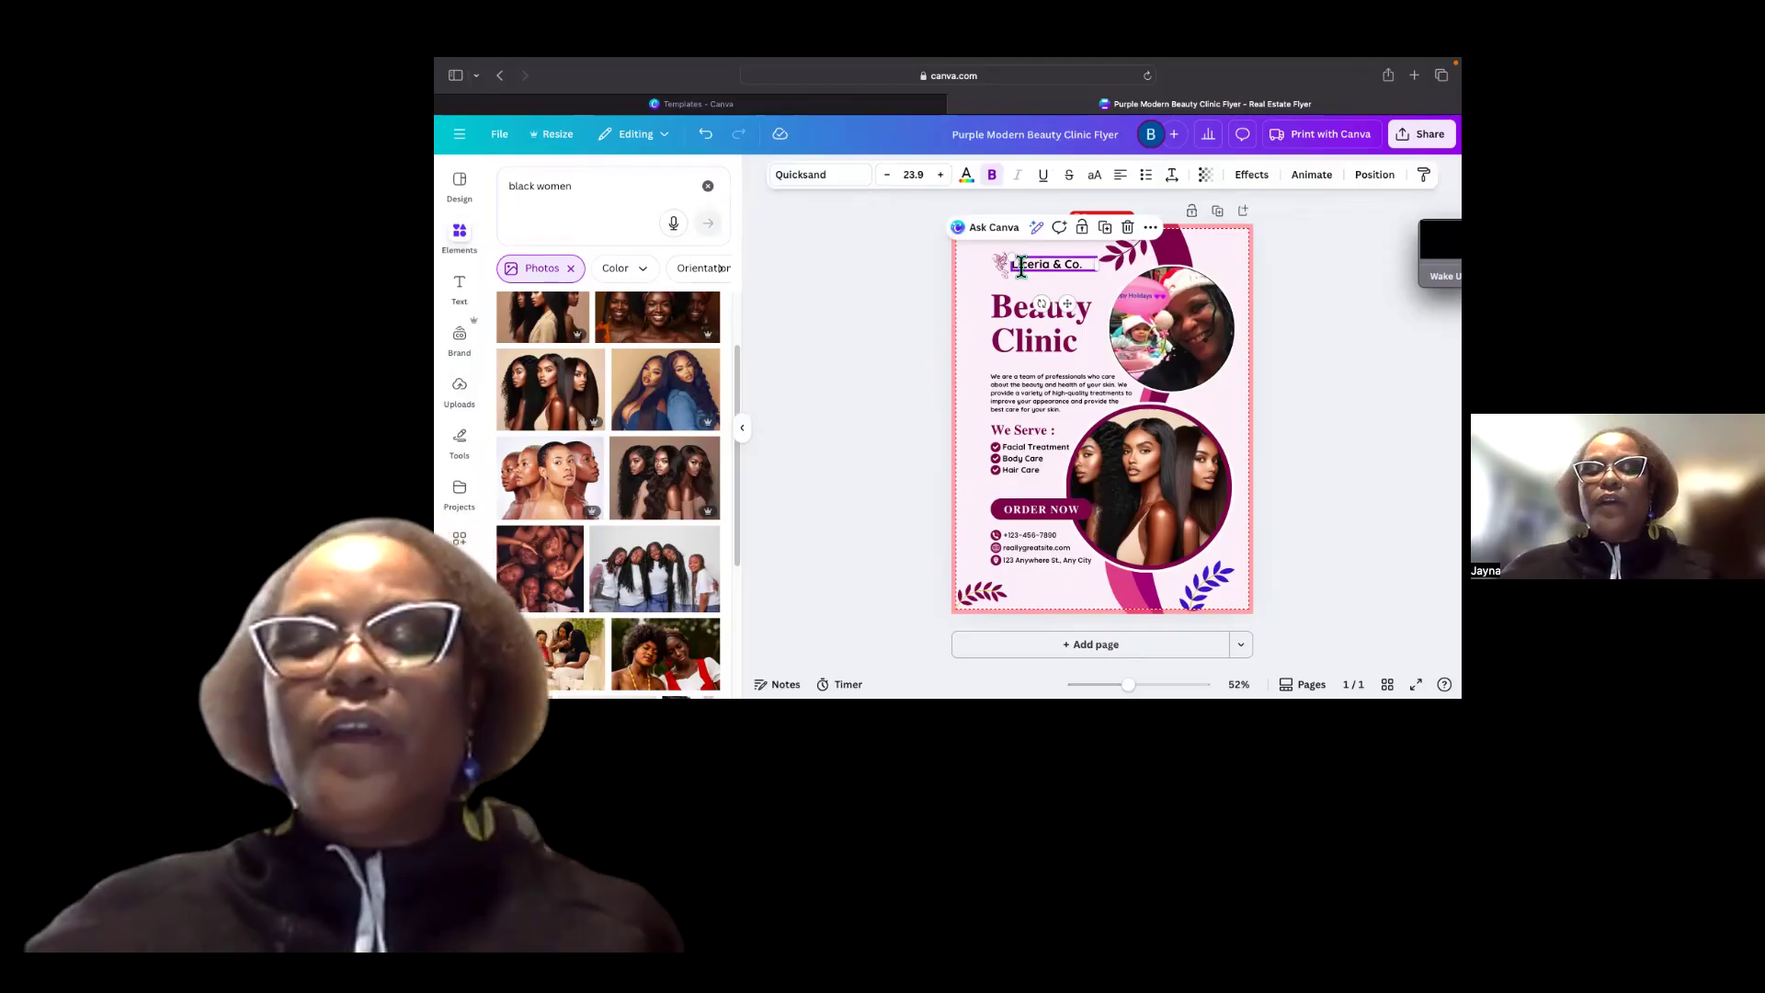
{"action": "double_click", "coordinate": [1088, 262]}
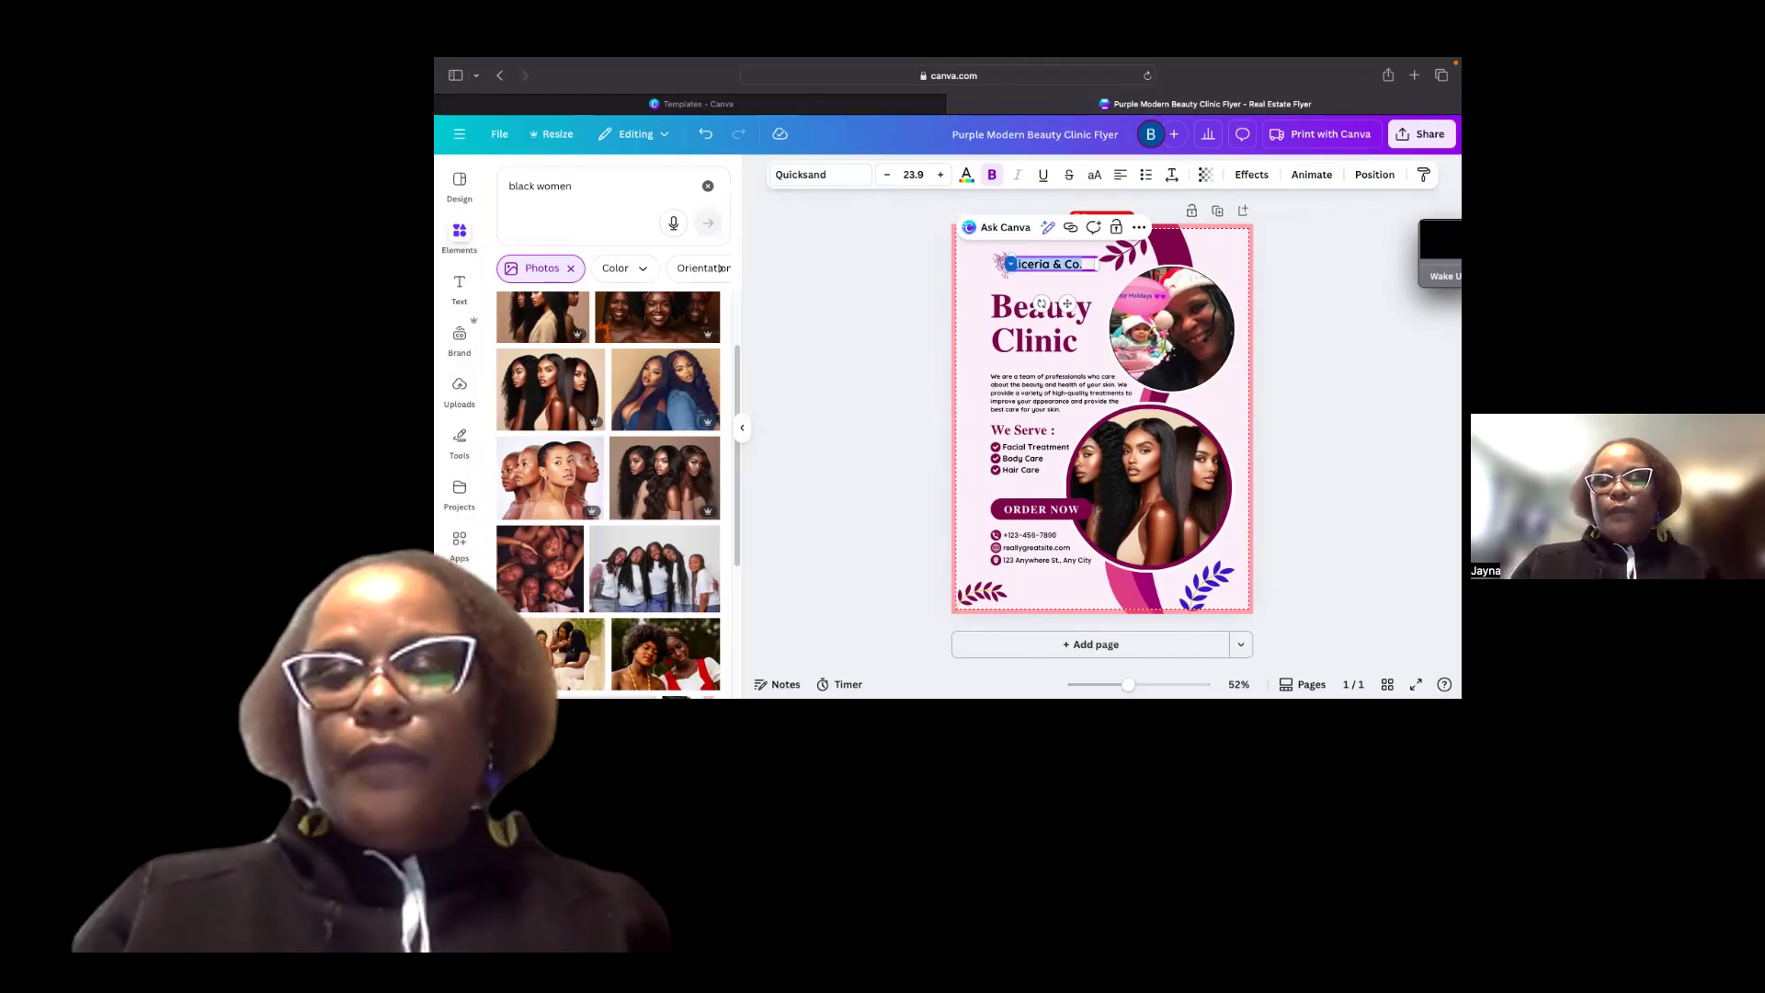
{"action": "type", "text": "By"}
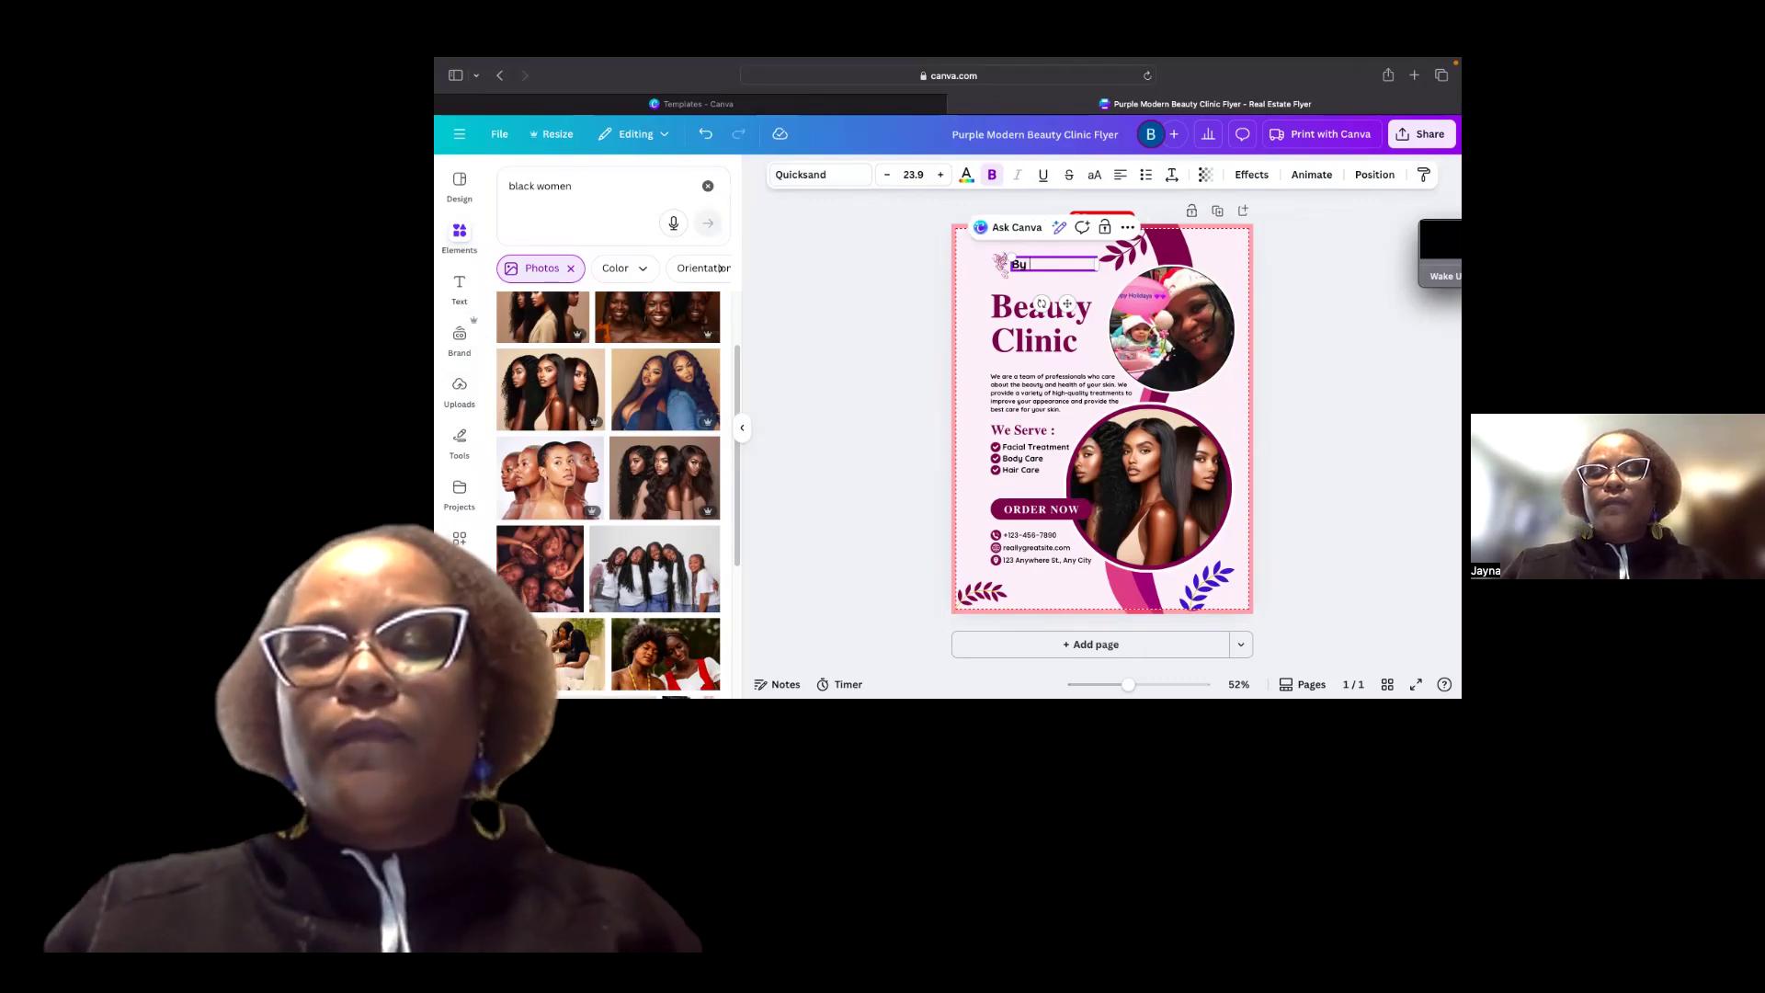
{"action": "type", "text": " Fat"}
{"action": "type", "text": "th Ja"}
{"action": "type", "text": "yna"}
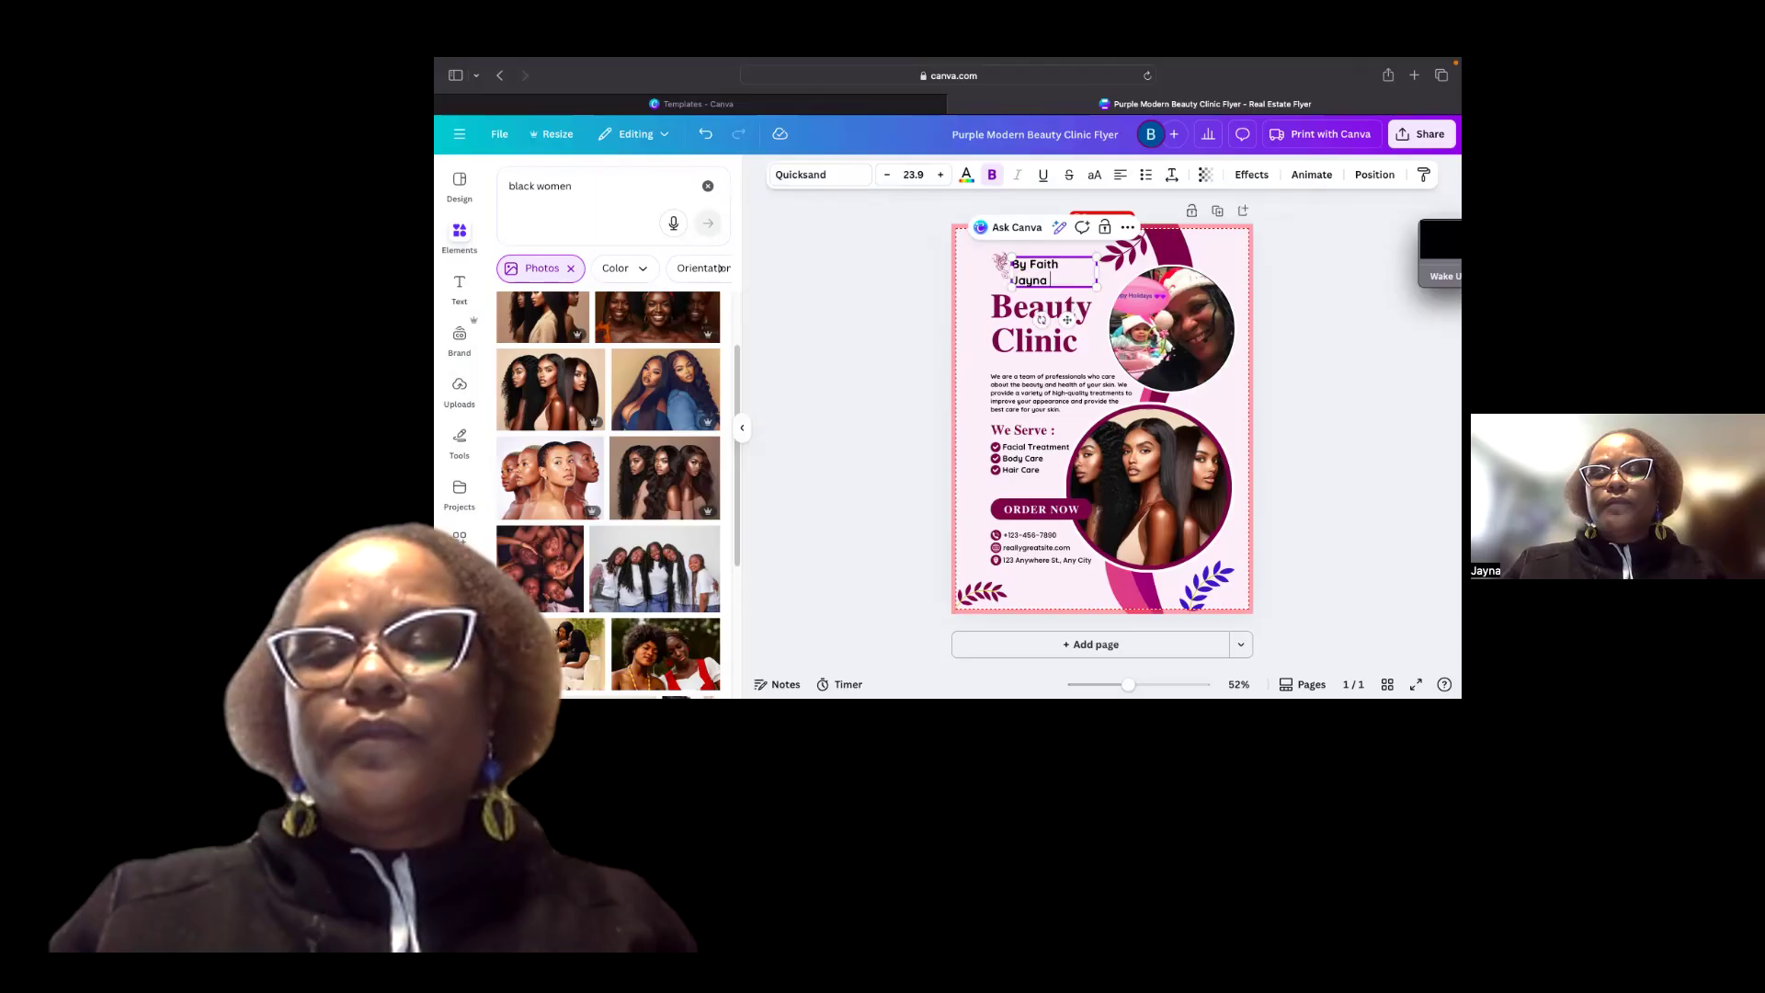
{"action": "type", "text": " K LLC"}
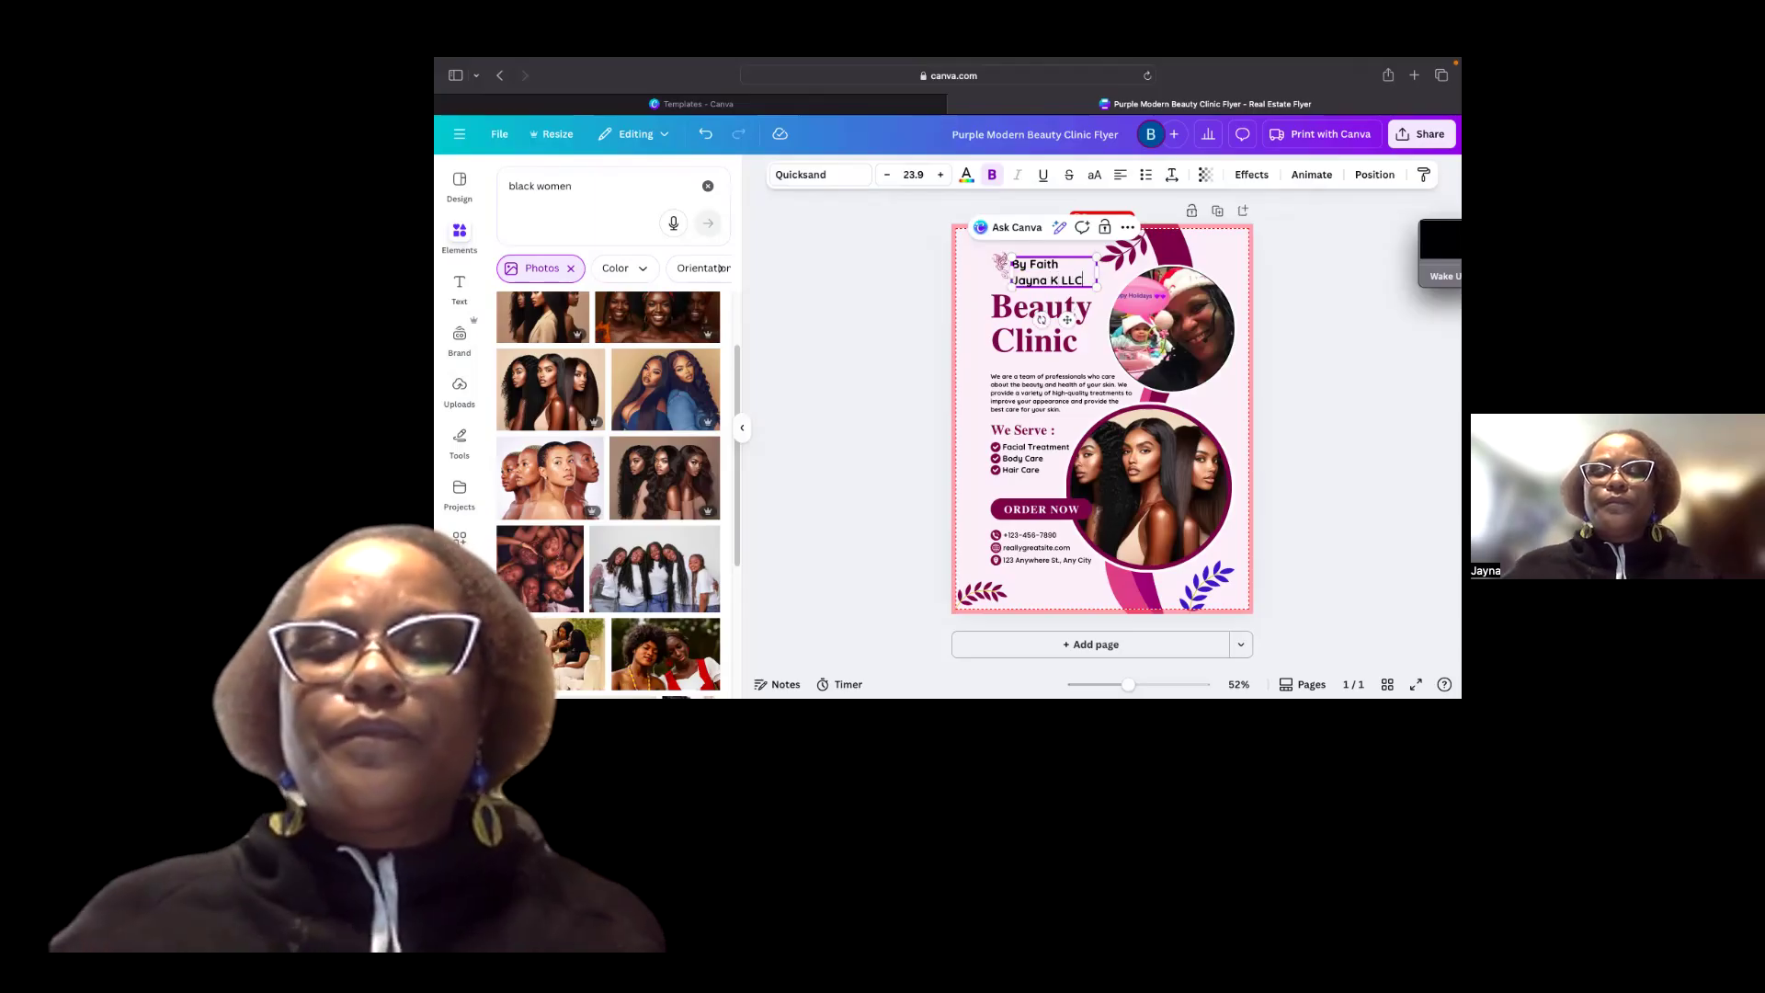
Delete the small logo icon and move the business name text into the top left corner.
{"action": "left_click", "coordinate": [1001, 266]}
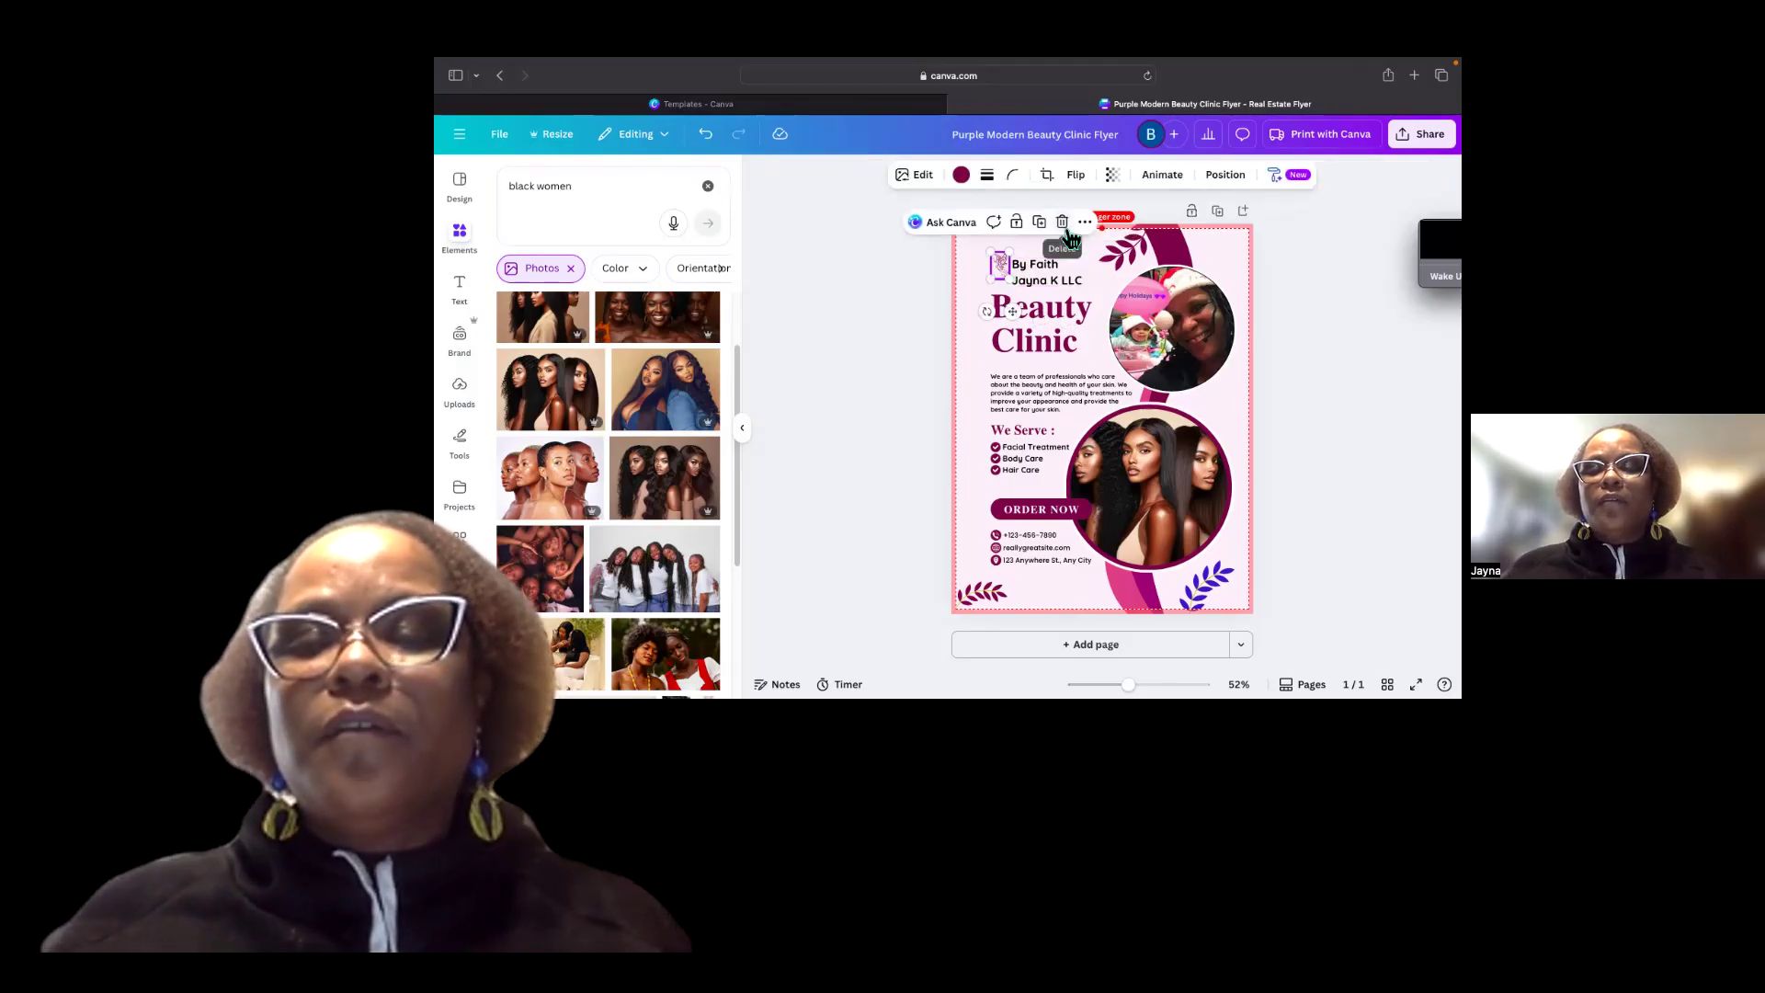
{"action": "key", "text": "Delete"}
{"action": "left_click", "coordinate": [1013, 262]}
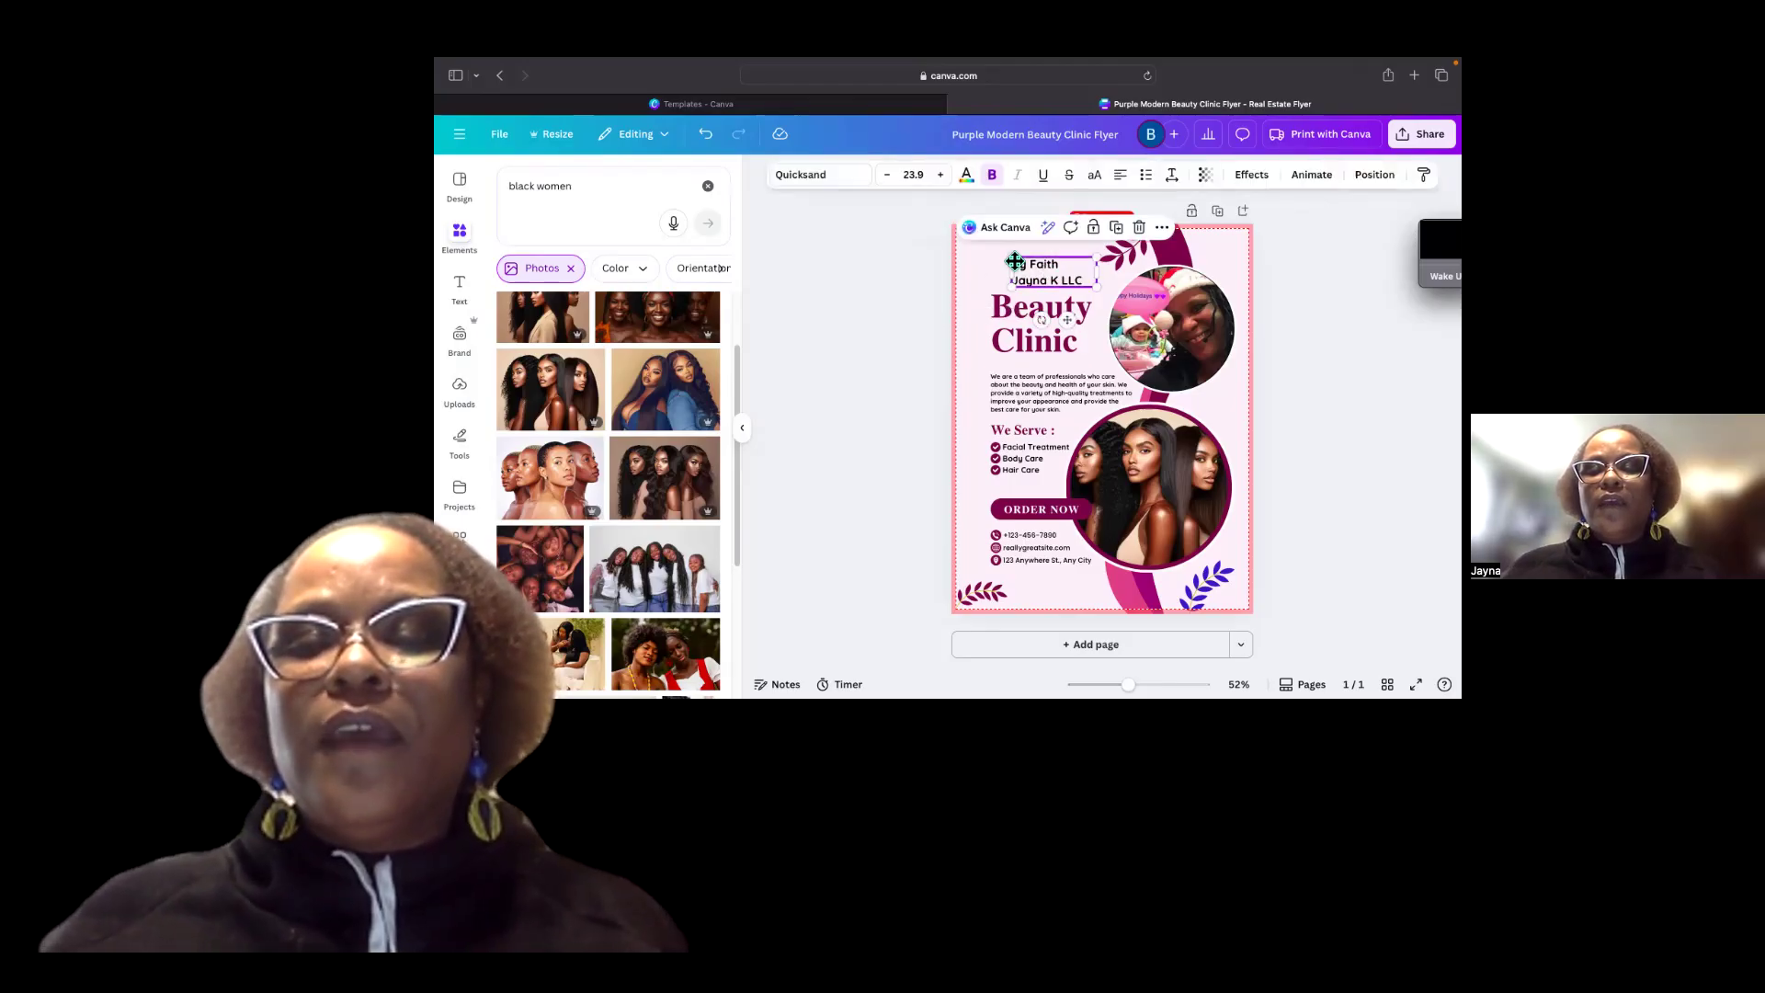
{"action": "left_click_drag", "start_coordinate": [1014, 262], "coordinate": [1101, 262]}
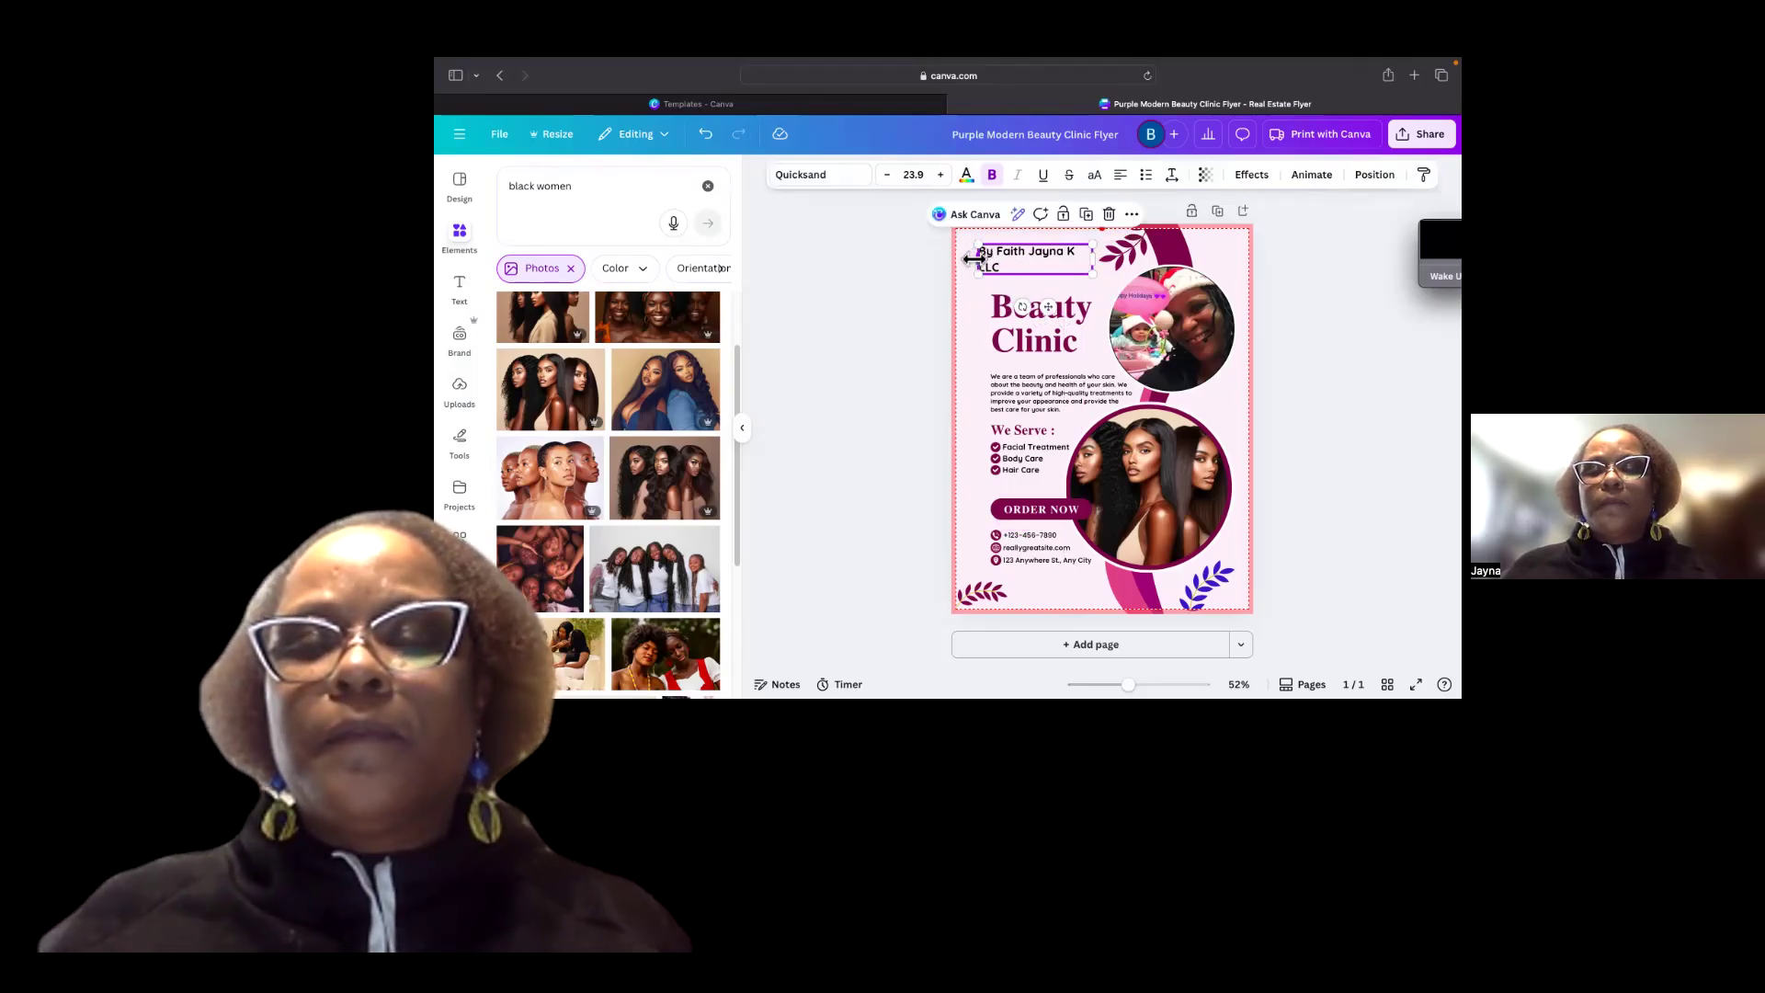
{"action": "left_click_drag", "start_coordinate": [967, 256], "coordinate": [960, 256]}
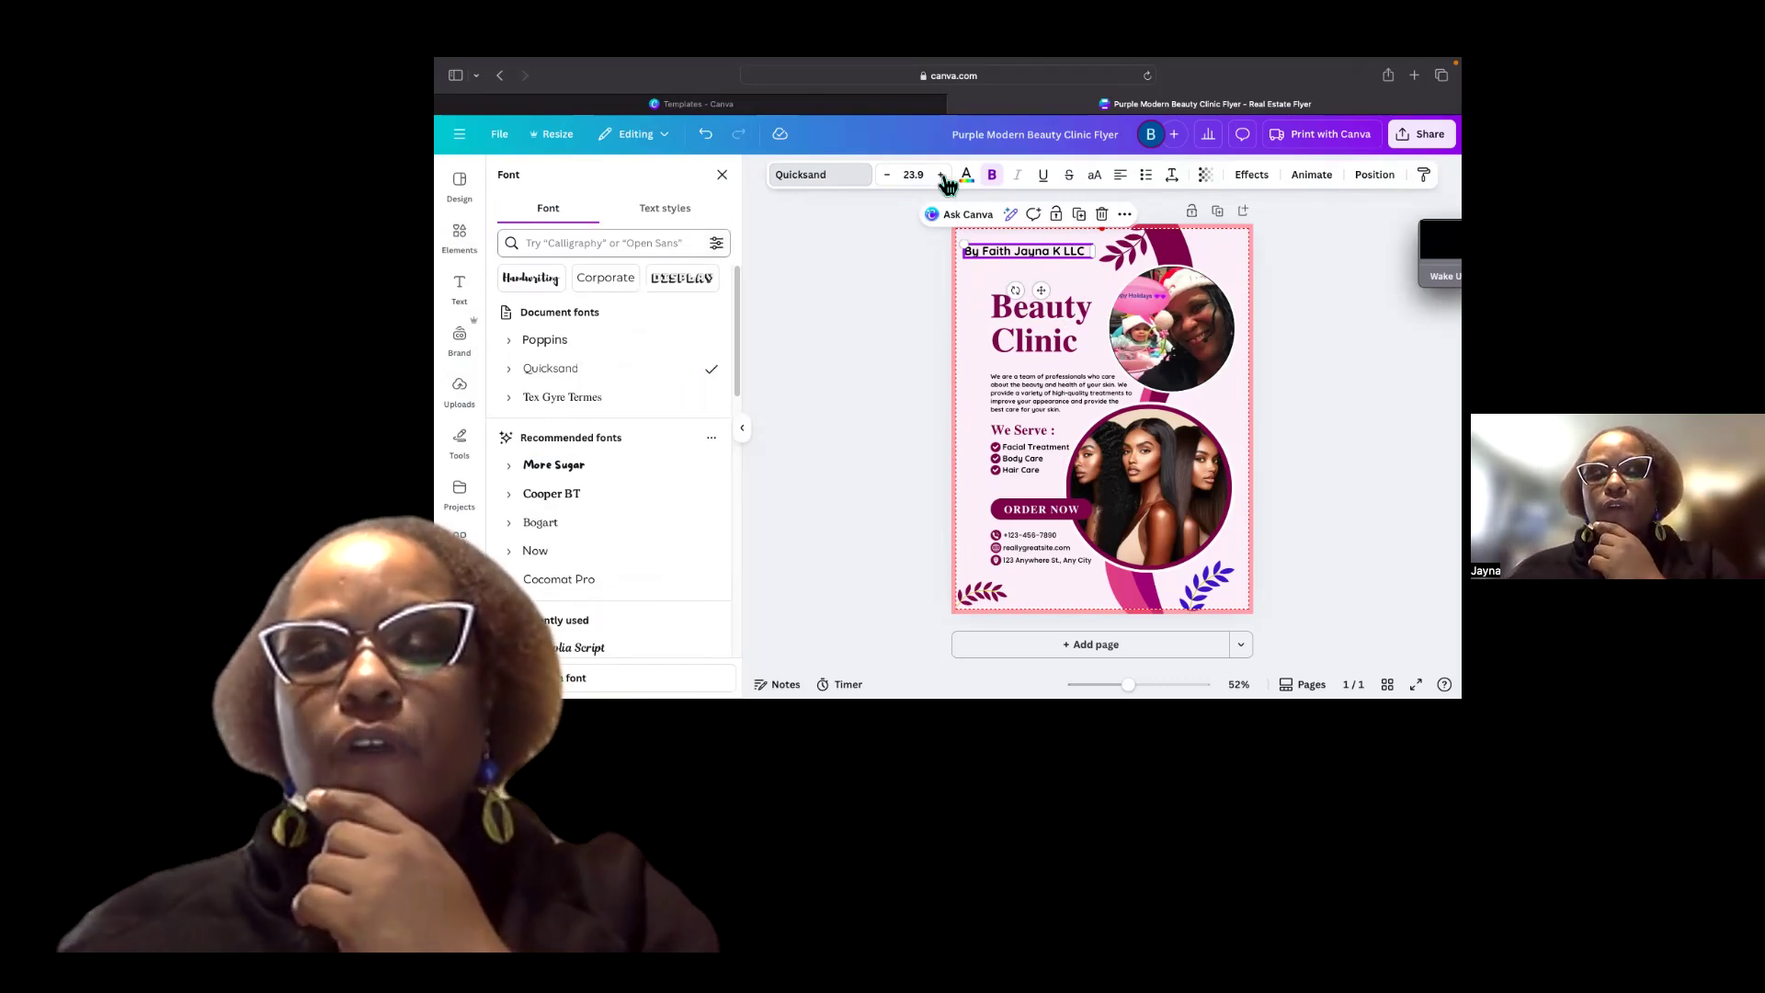
{"action": "left_click", "coordinate": [944, 179]}
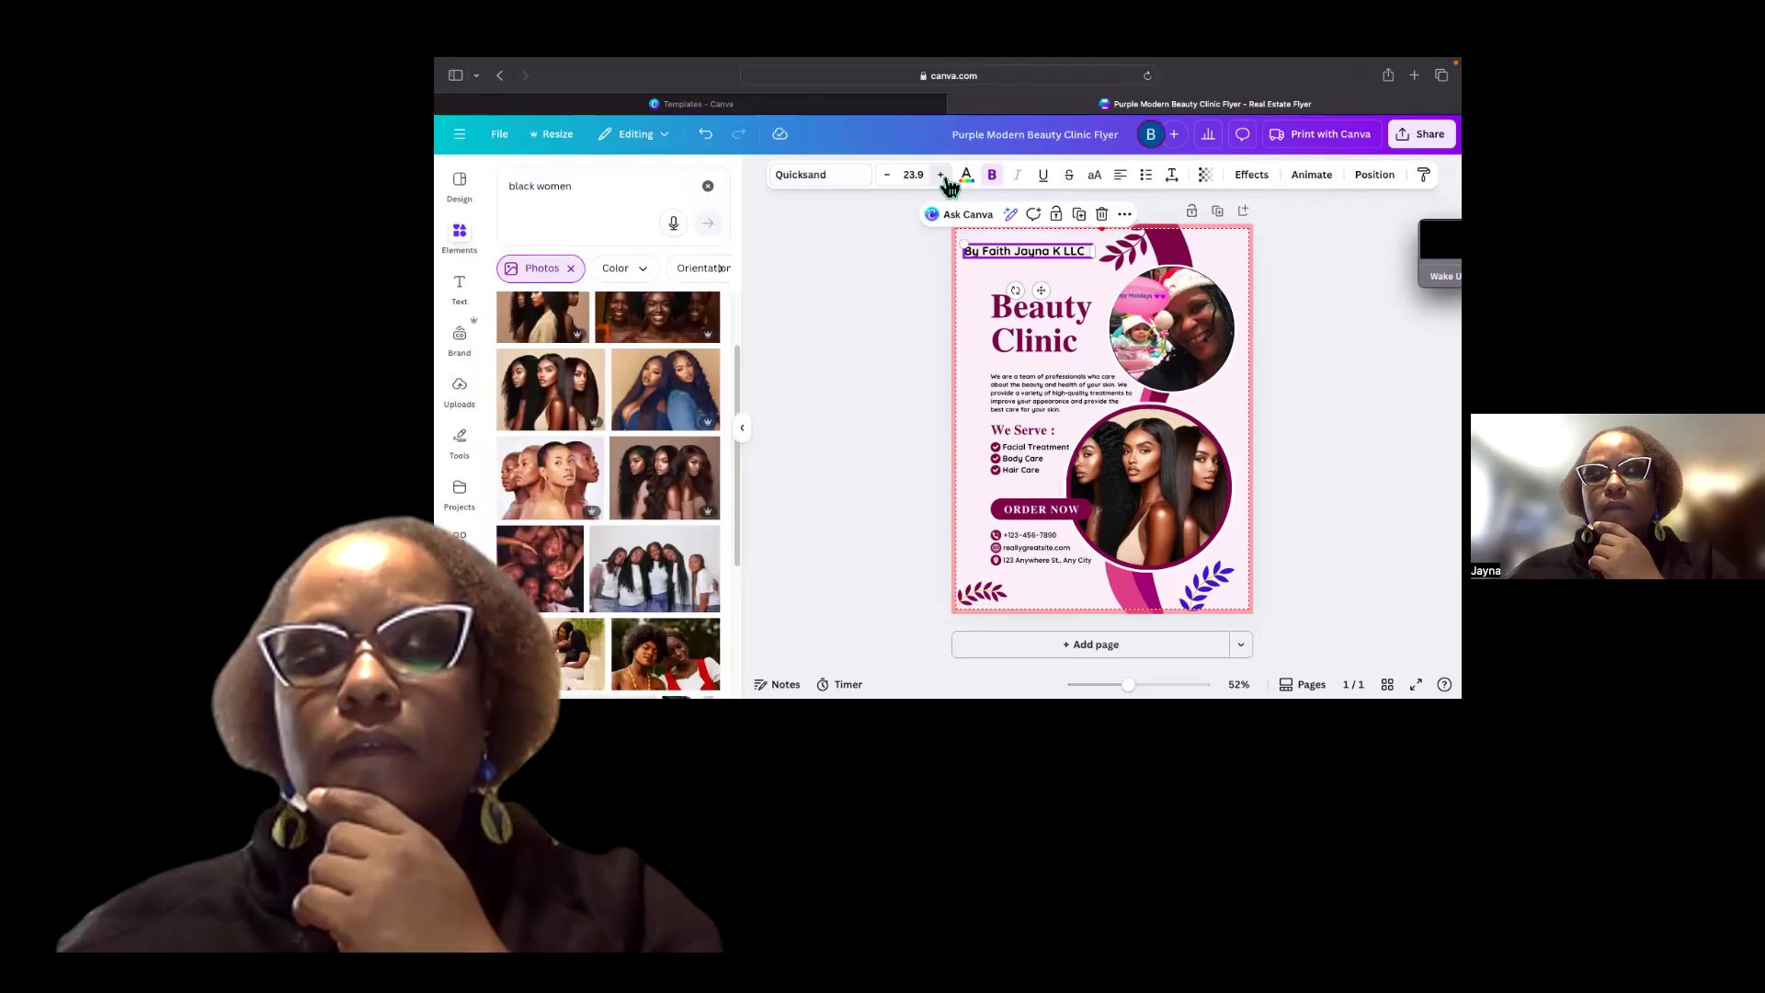
{"action": "left_click", "coordinate": [941, 175]}
{"action": "left_click", "coordinate": [941, 175]}
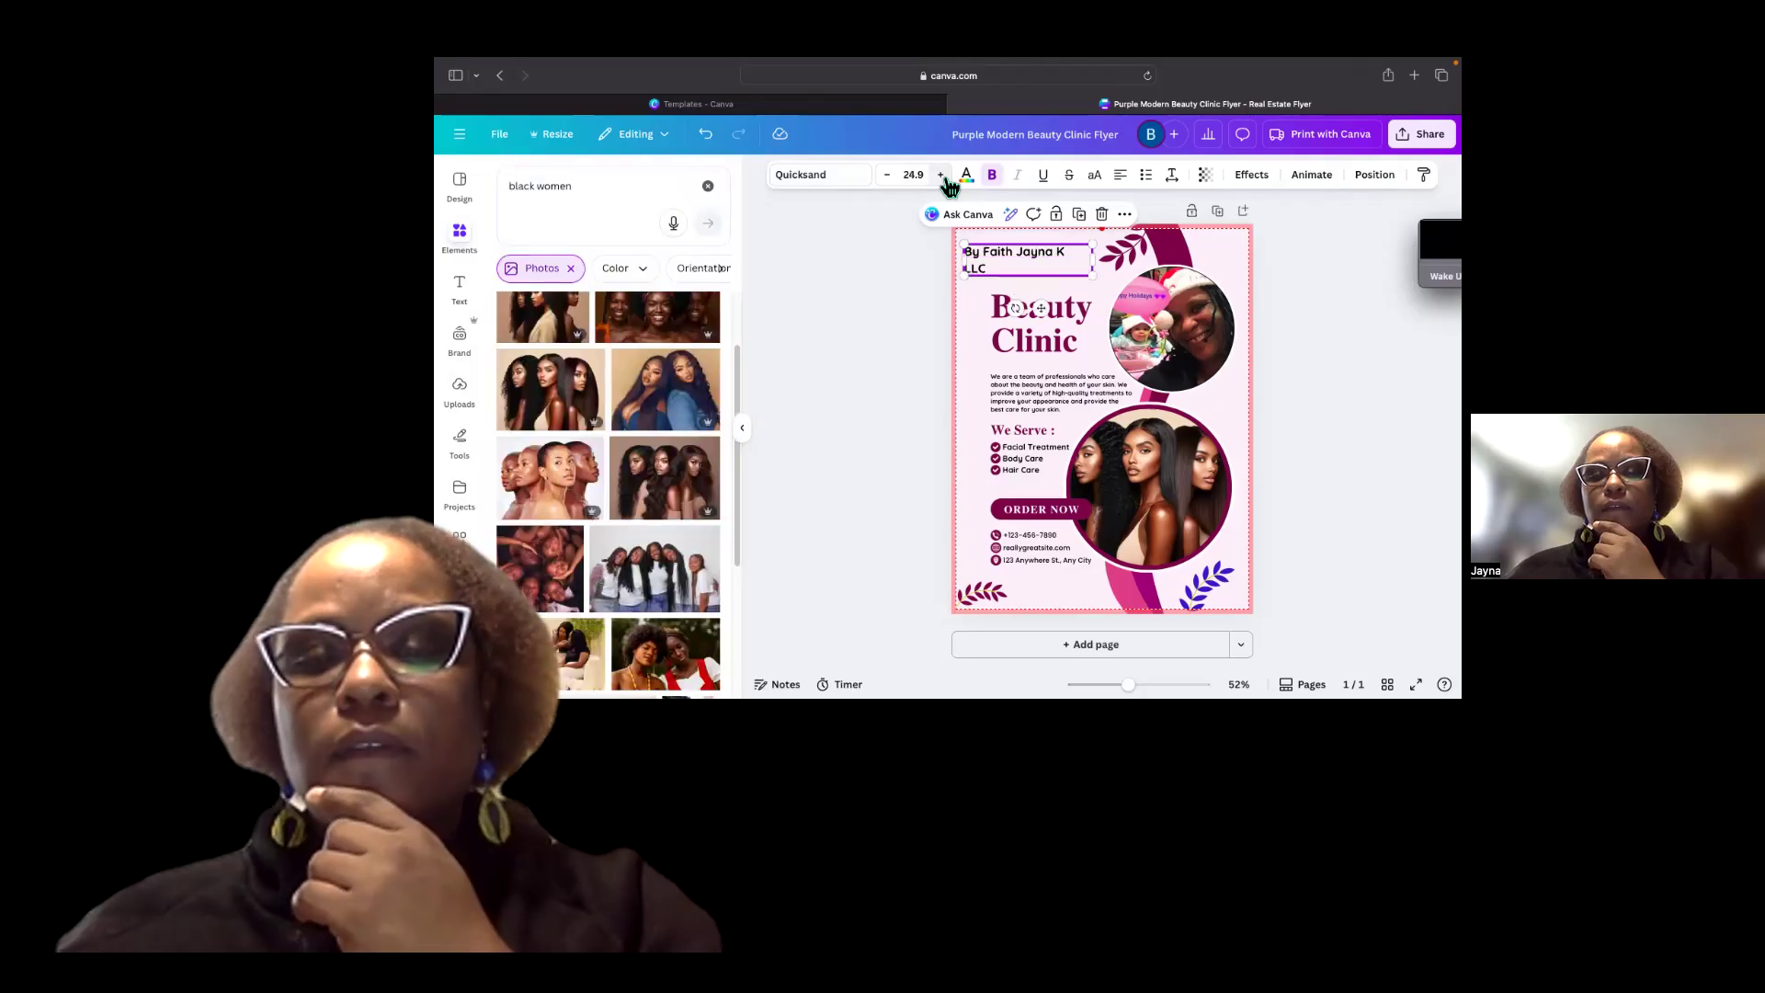
{"action": "left_click", "coordinate": [888, 175]}
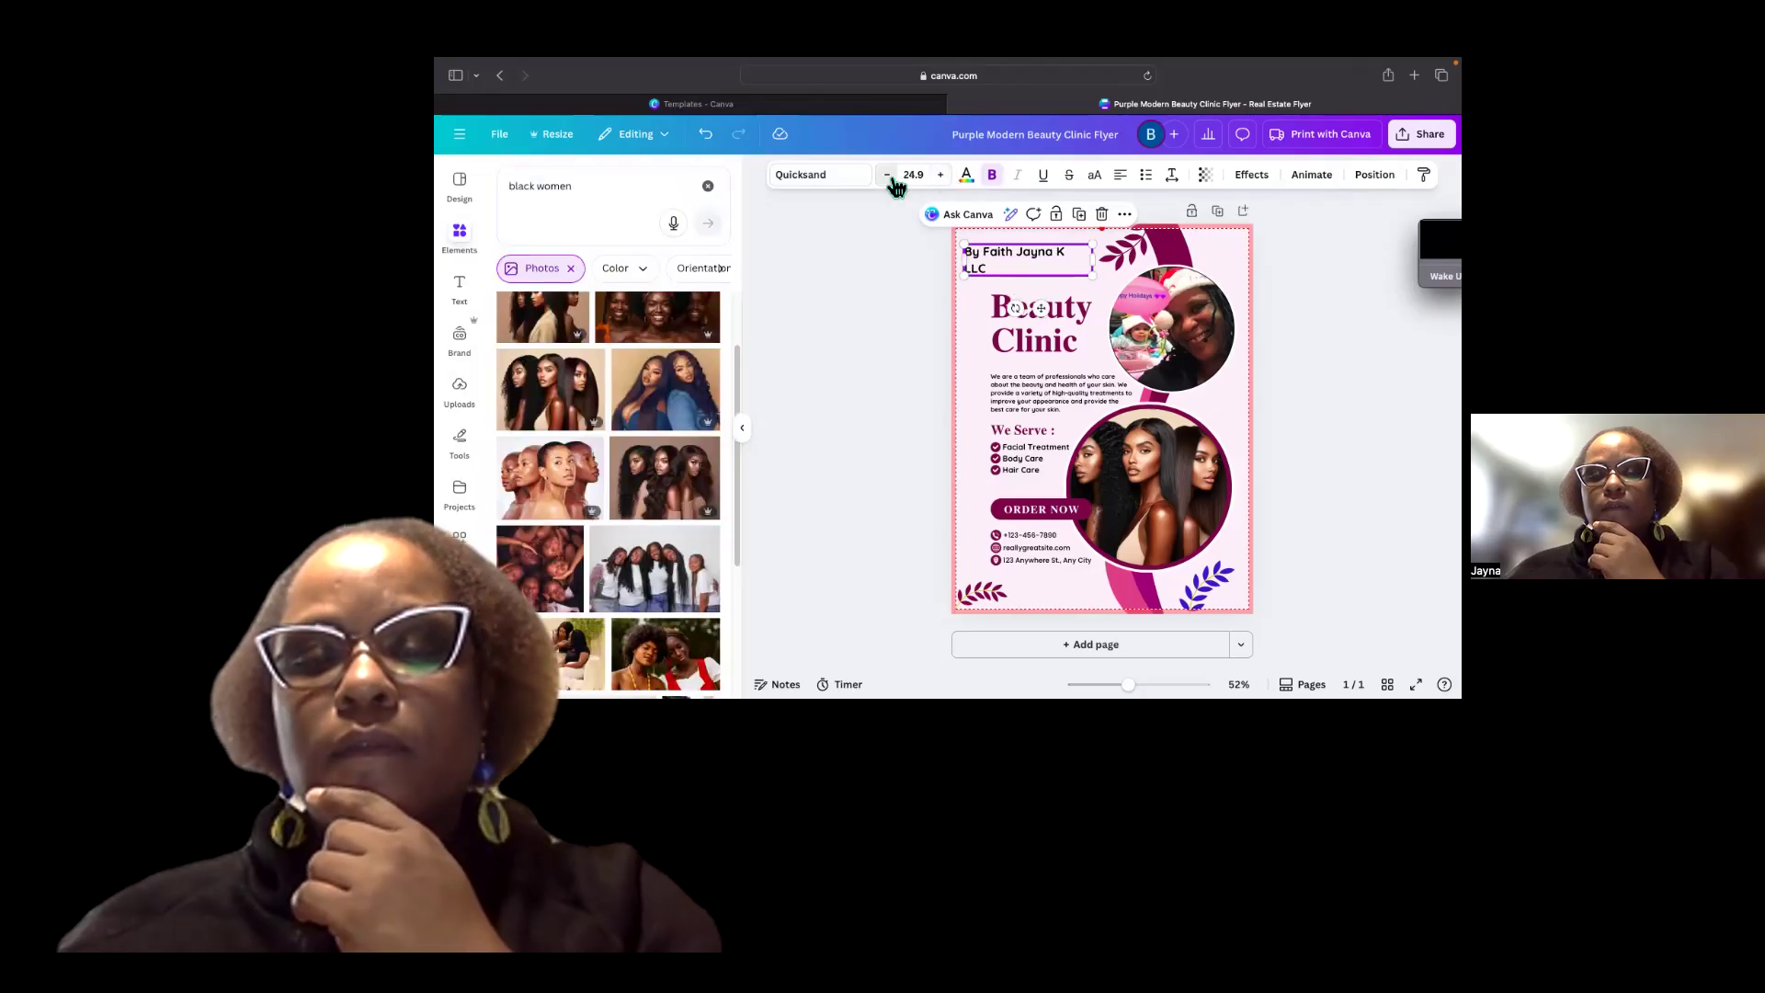
{"action": "left_click", "coordinate": [888, 176]}
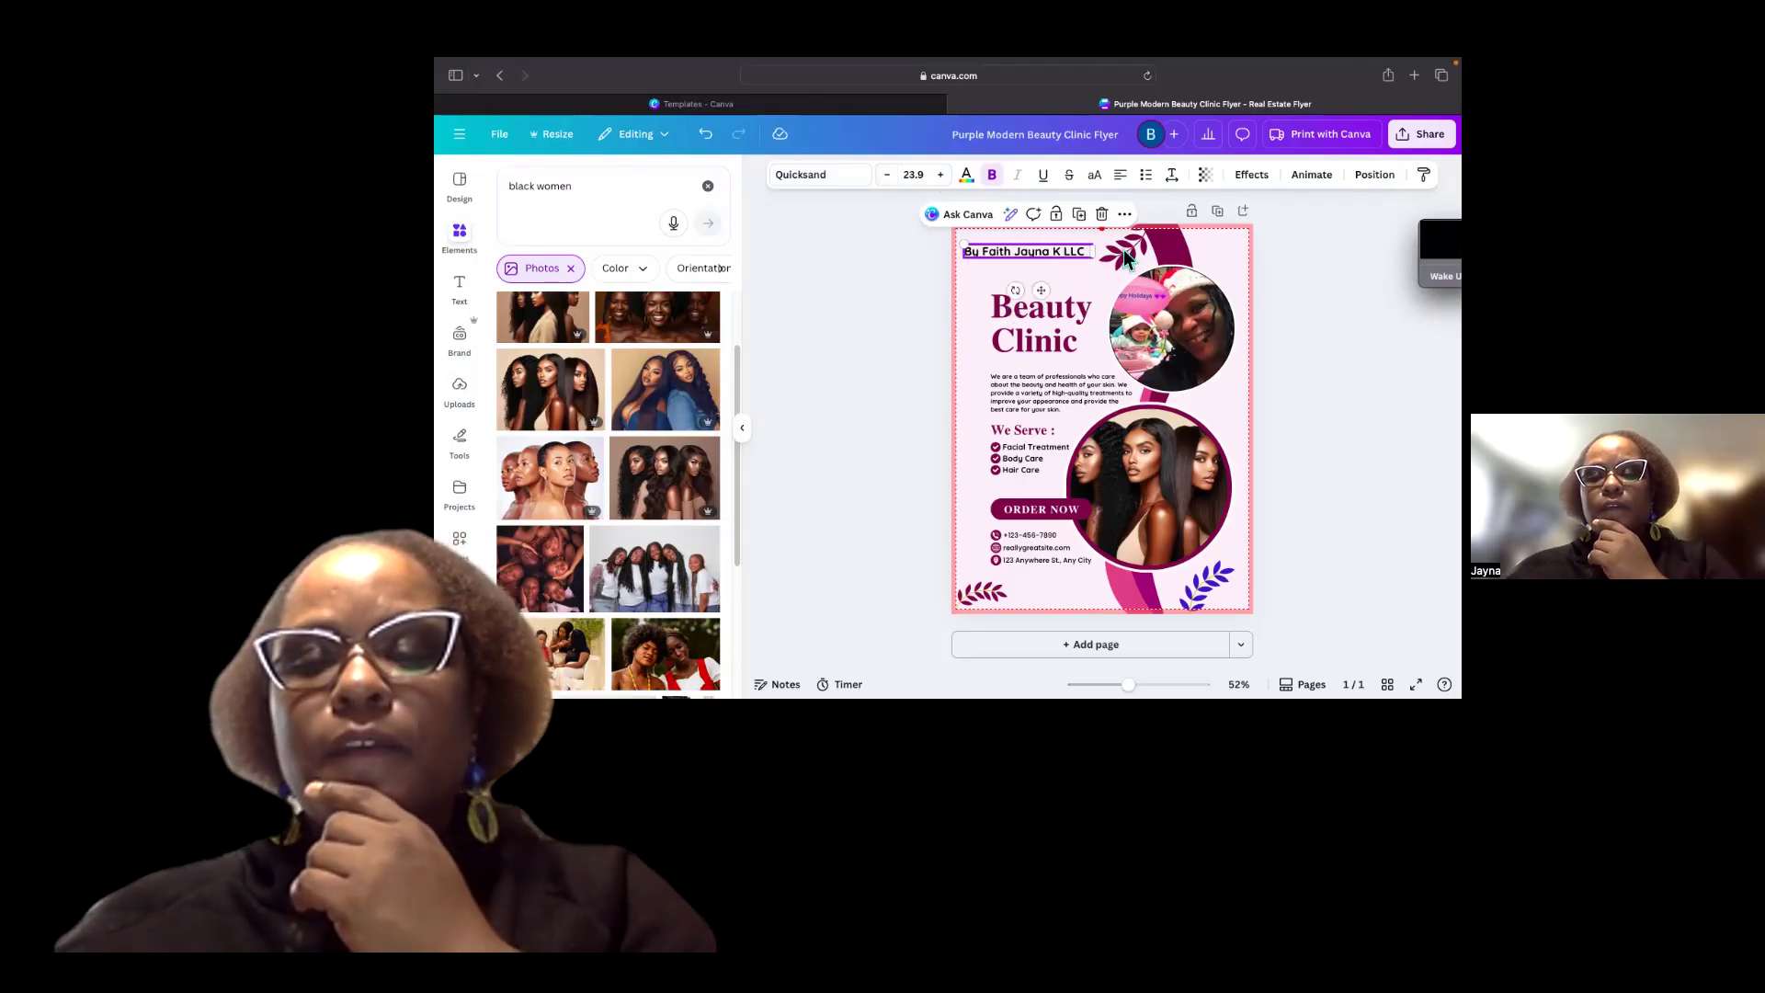
Replace the 'Beauty Clinic' headline with 'Journey to Freedom'.
{"action": "left_click", "coordinate": [1110, 289]}
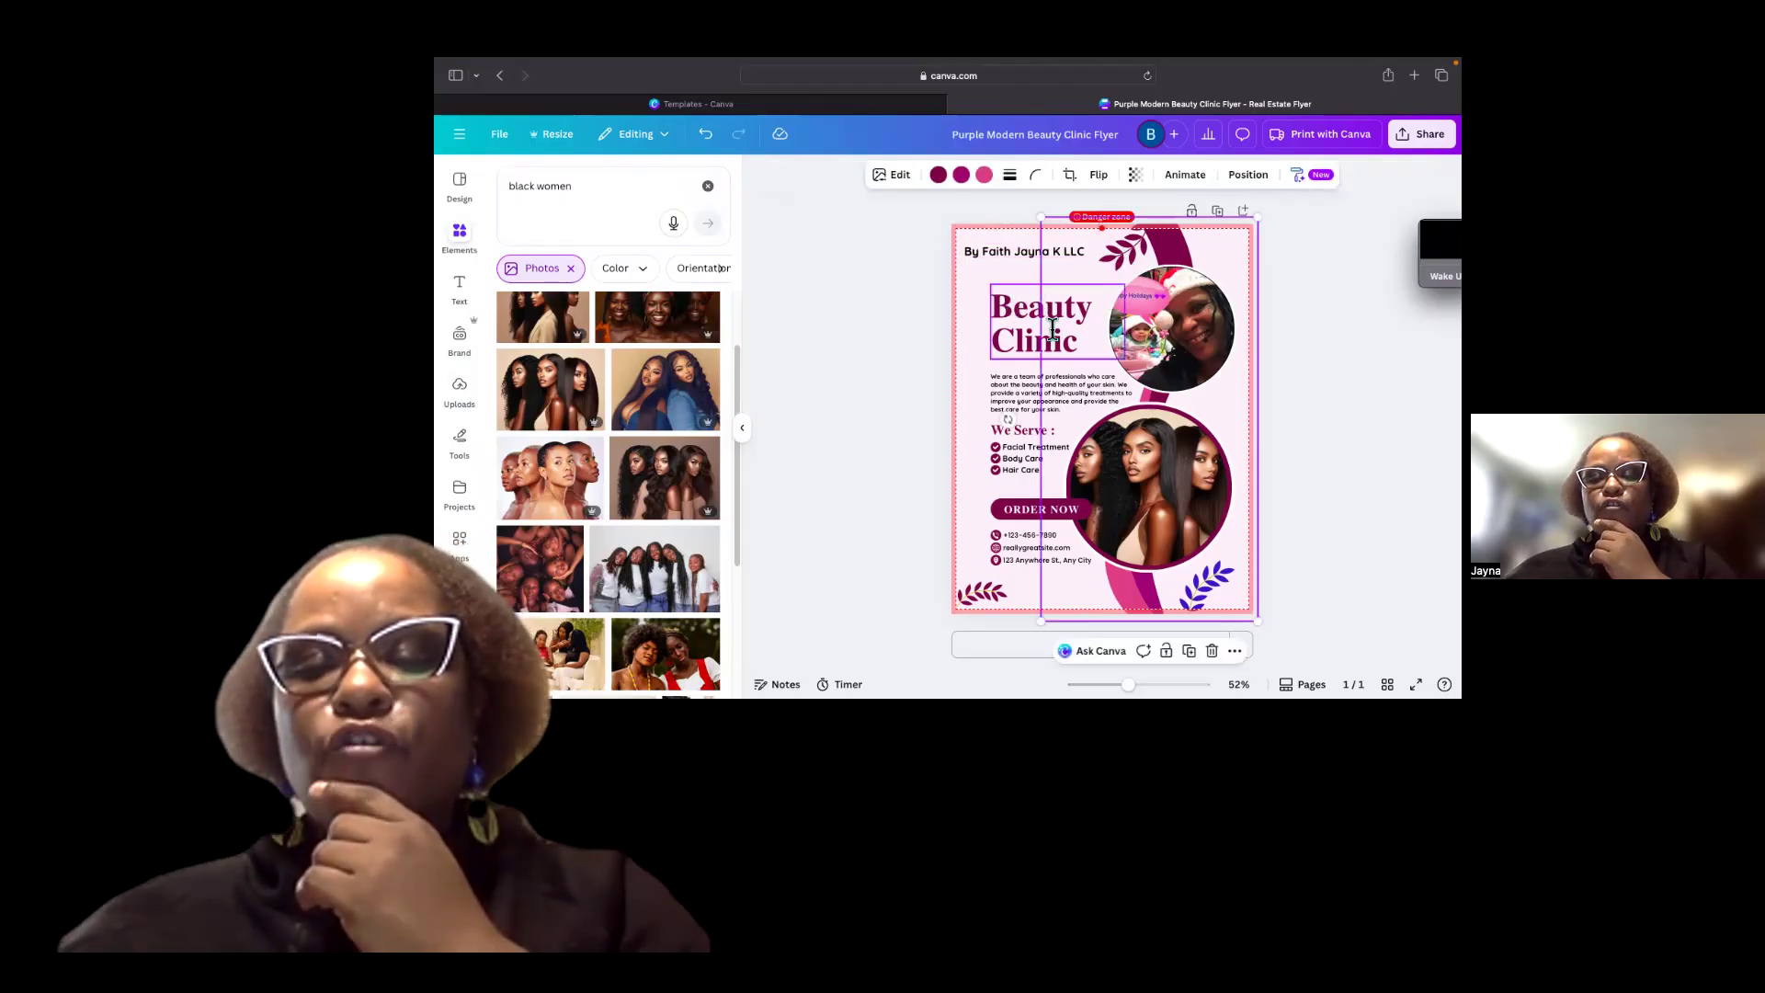
{"action": "left_click", "coordinate": [1086, 358]}
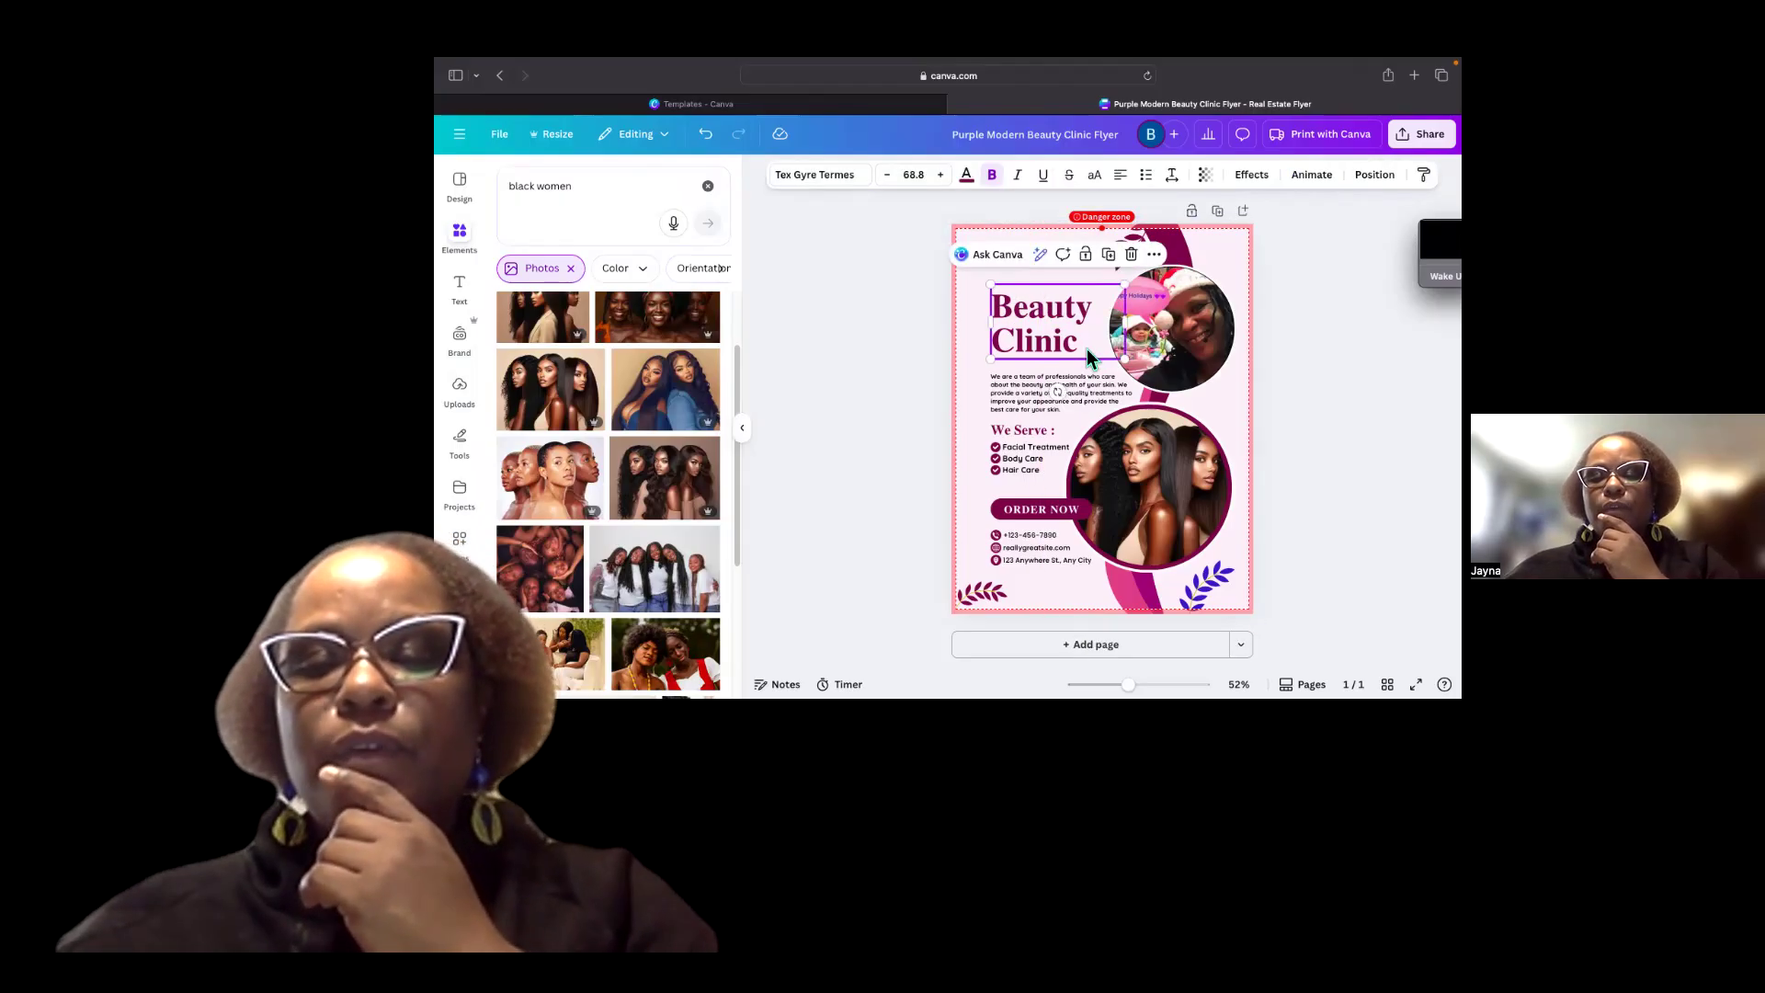
{"action": "double_click", "coordinate": [1086, 349]}
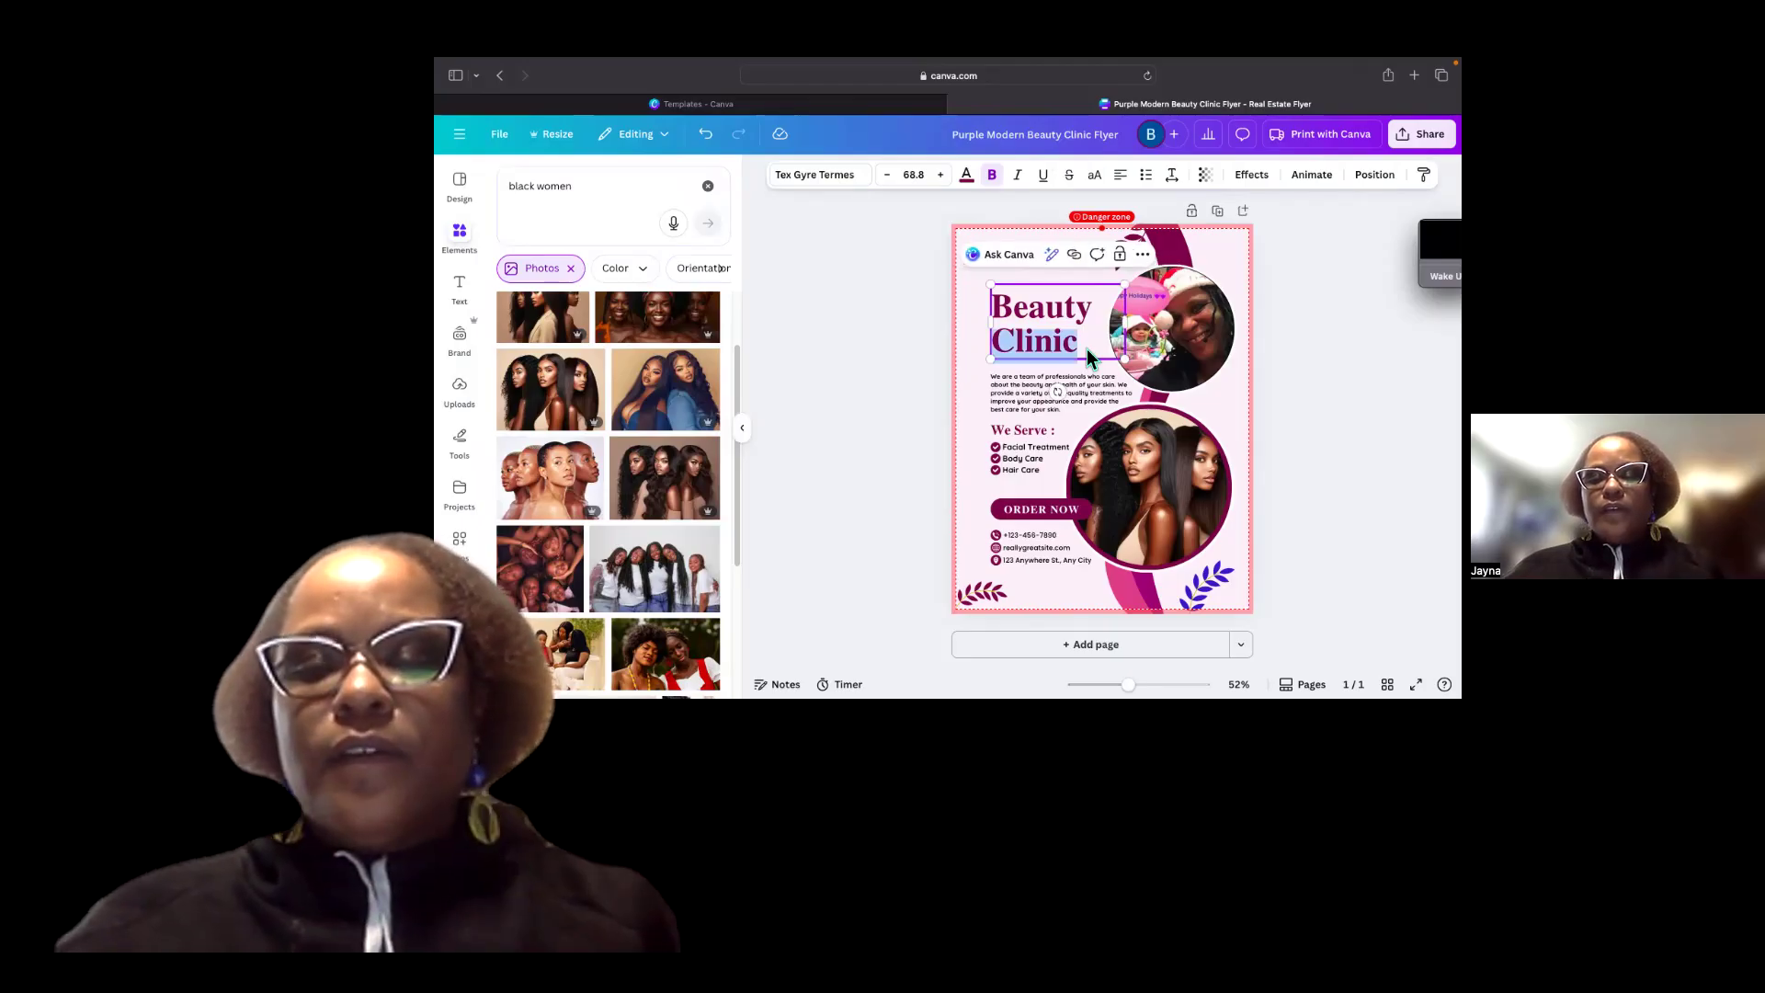
{"action": "type", "text": "Cl"}
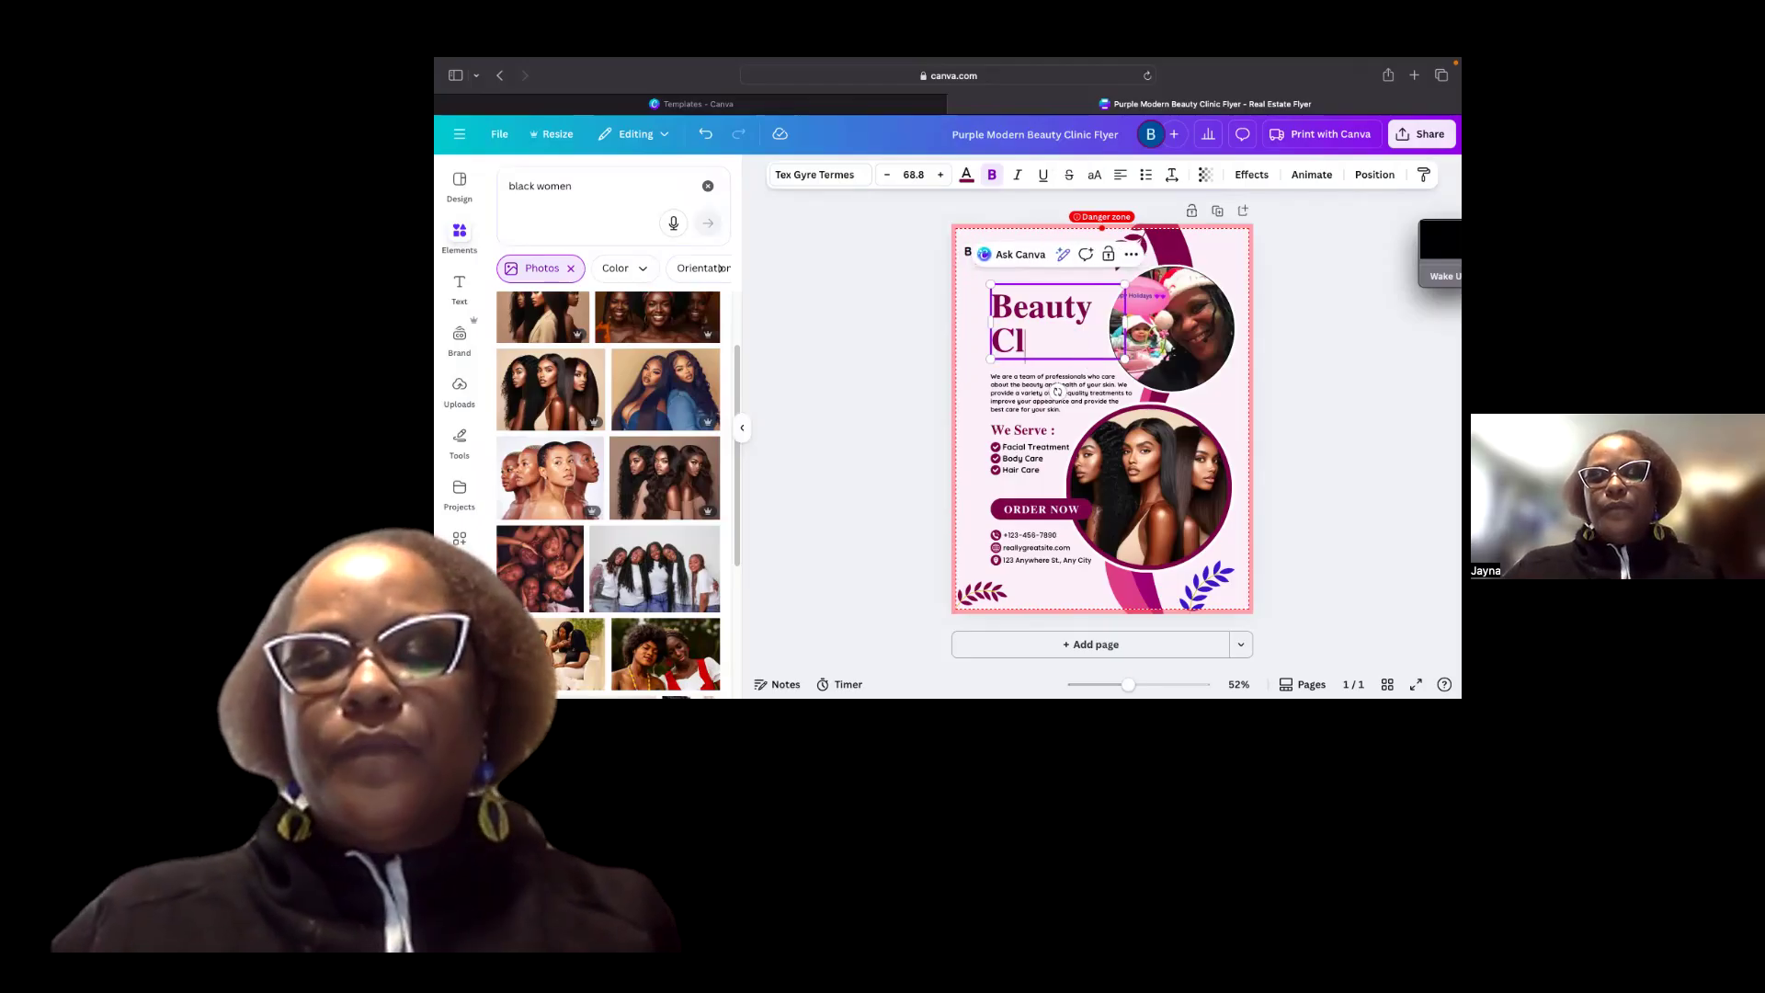
{"action": "key", "text": "BackSpace"}
{"action": "key", "text": "BackSpace"}
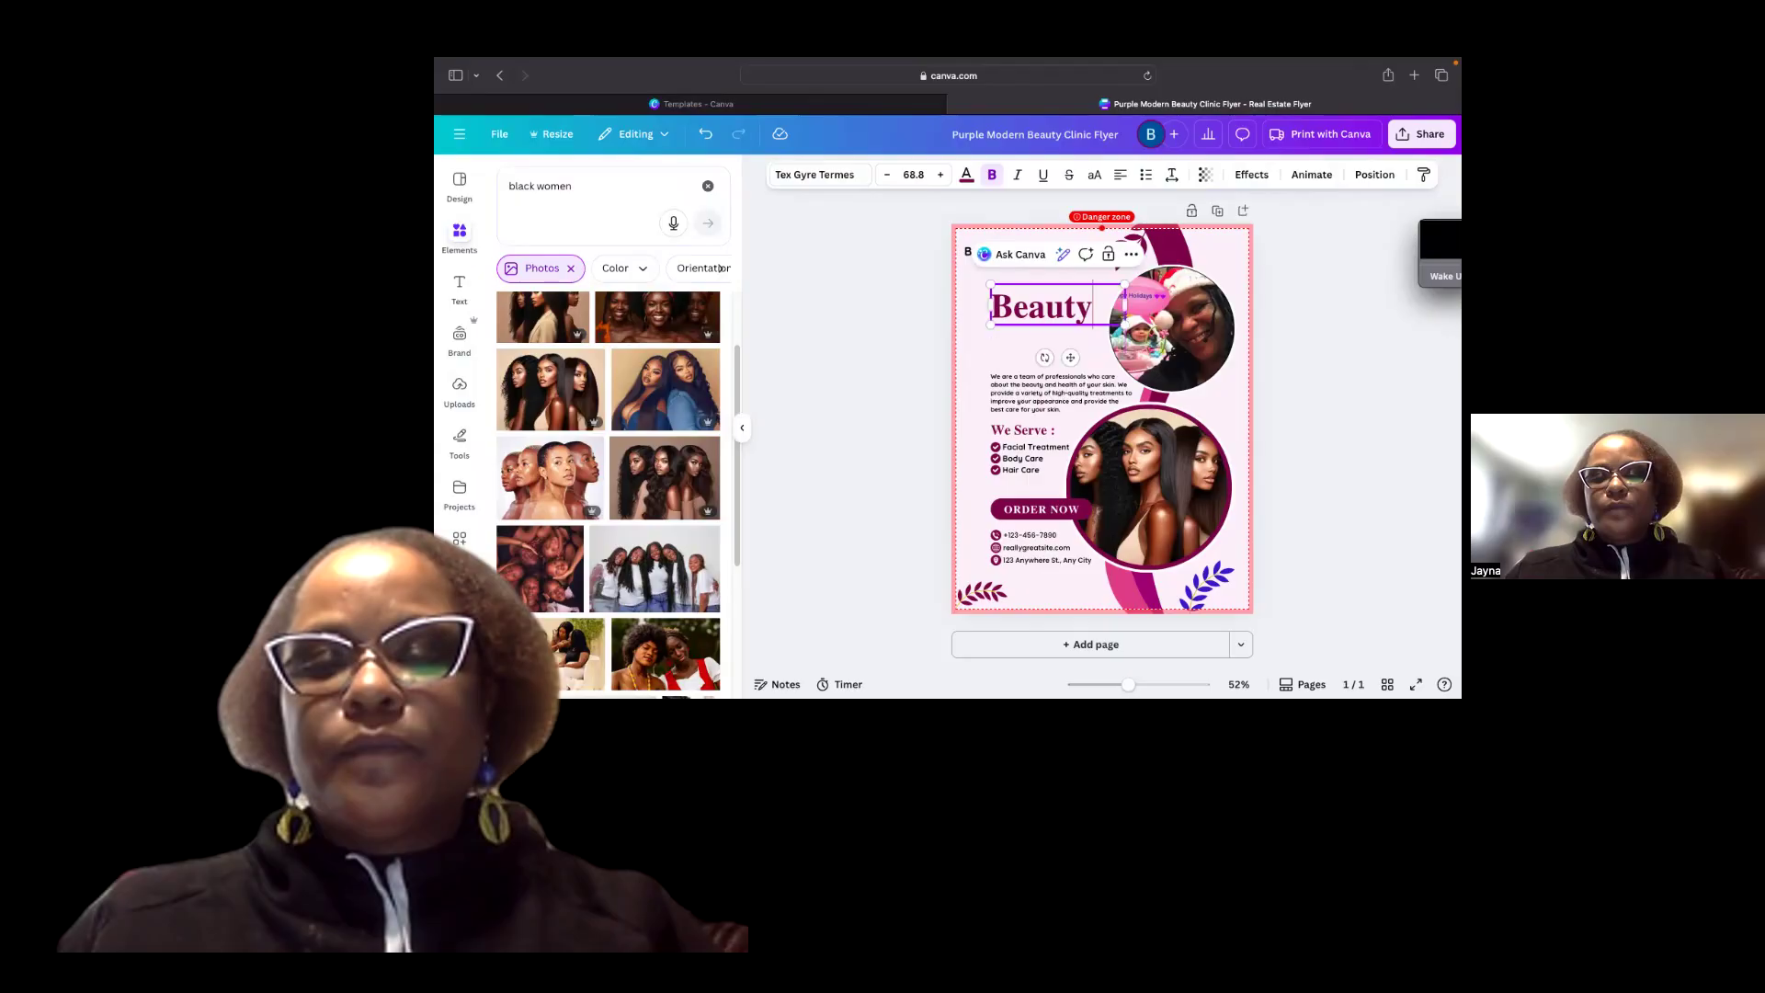
{"action": "key", "text": "BackSpace"}
{"action": "key", "text": "BackSpace"}
{"action": "key", "text": "BackSpace"}
{"action": "key", "text": "BackSpace"}
{"action": "key", "text": "BackSpace"}
{"action": "key", "text": "BackSpace"}
{"action": "key", "text": "BackSpace"}
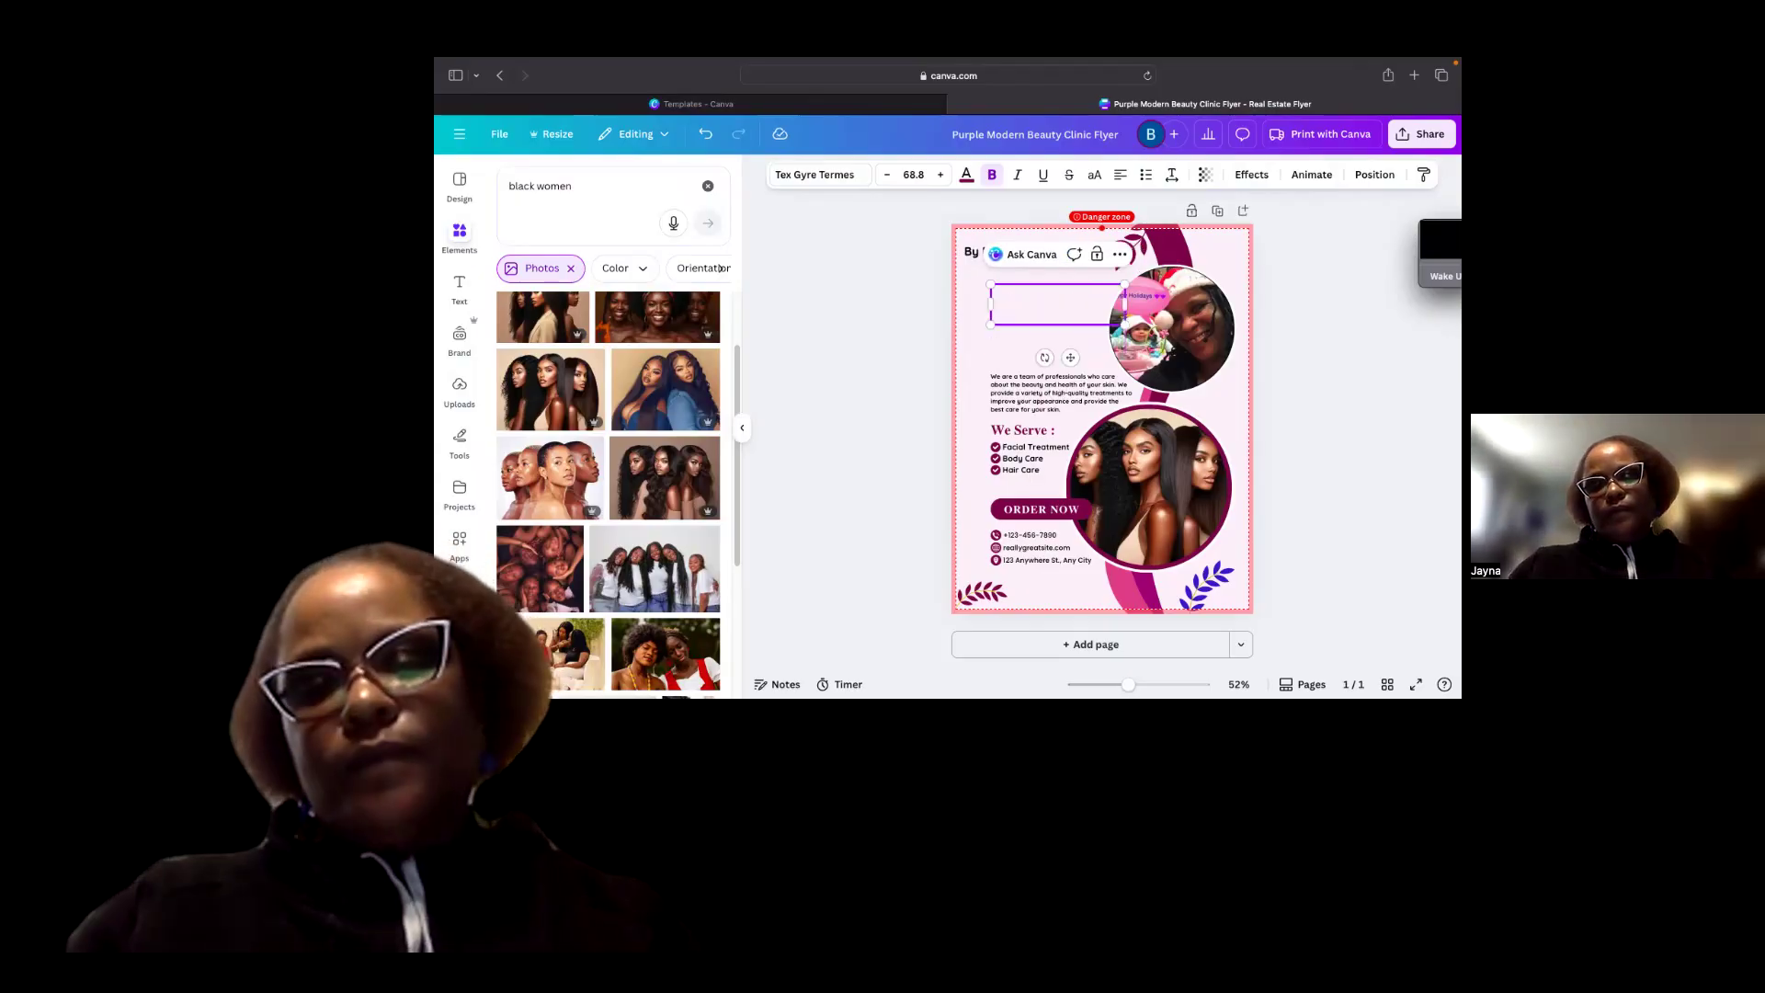
{"action": "type", "text": "Journ"}
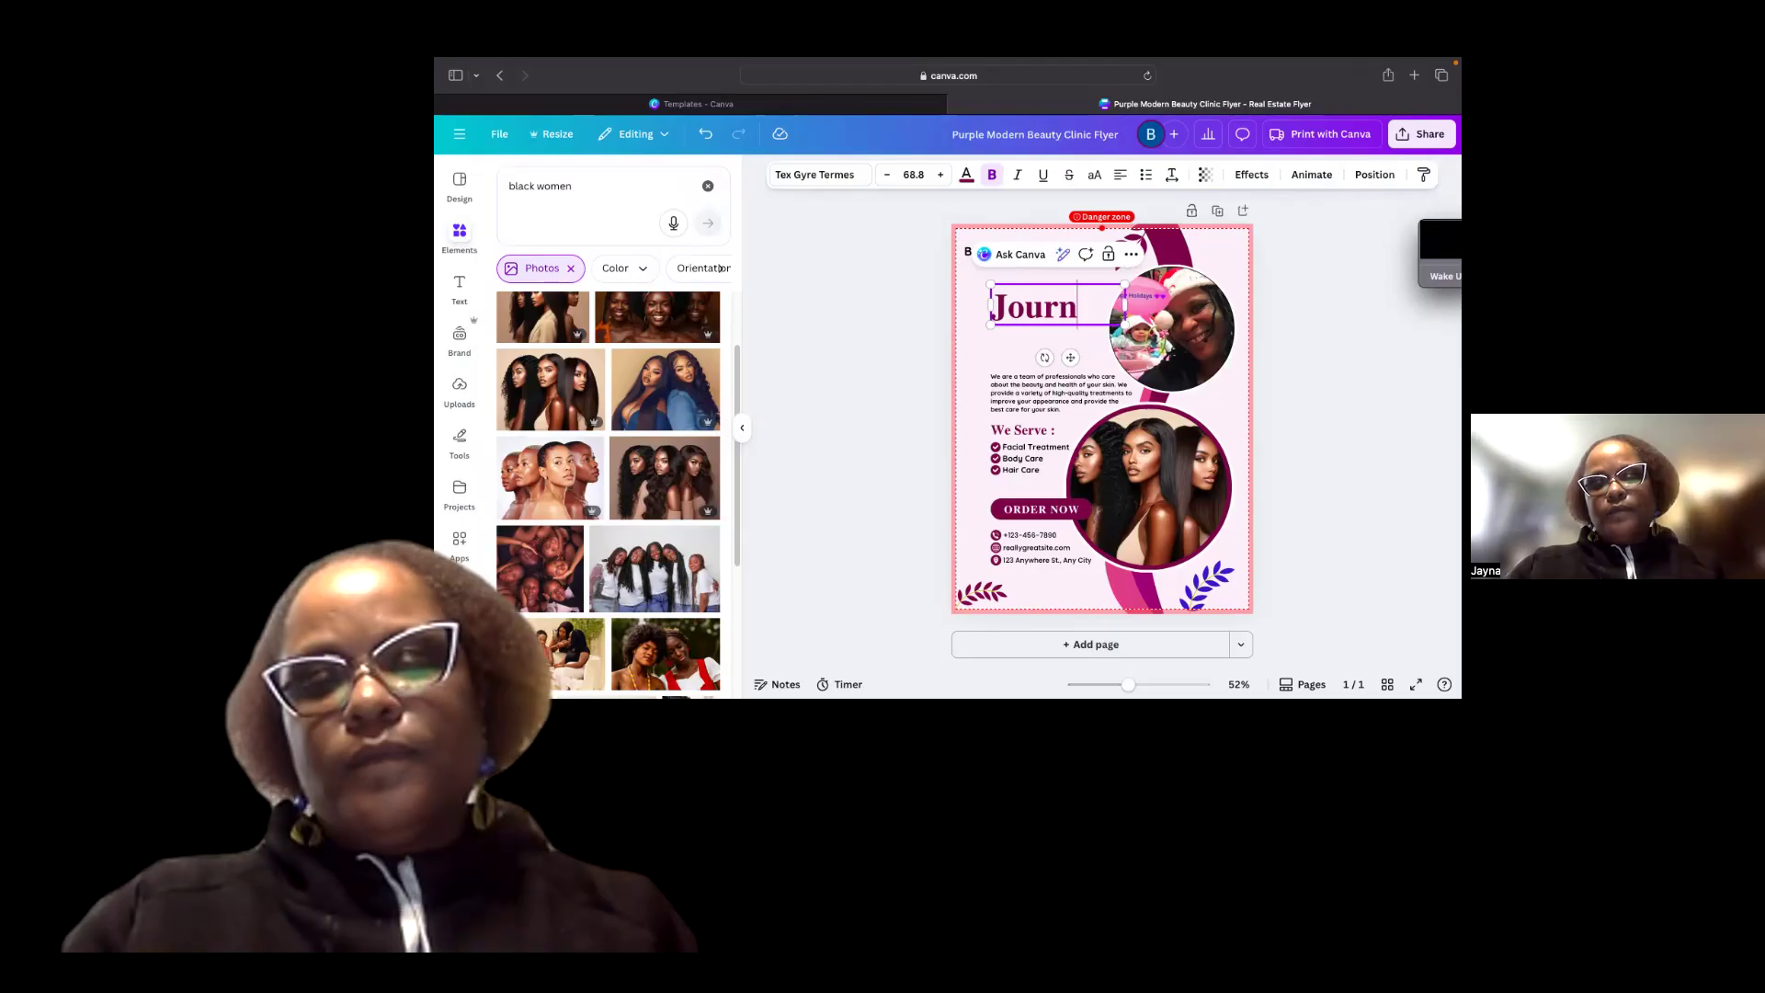
{"action": "type", "text": "ey"}
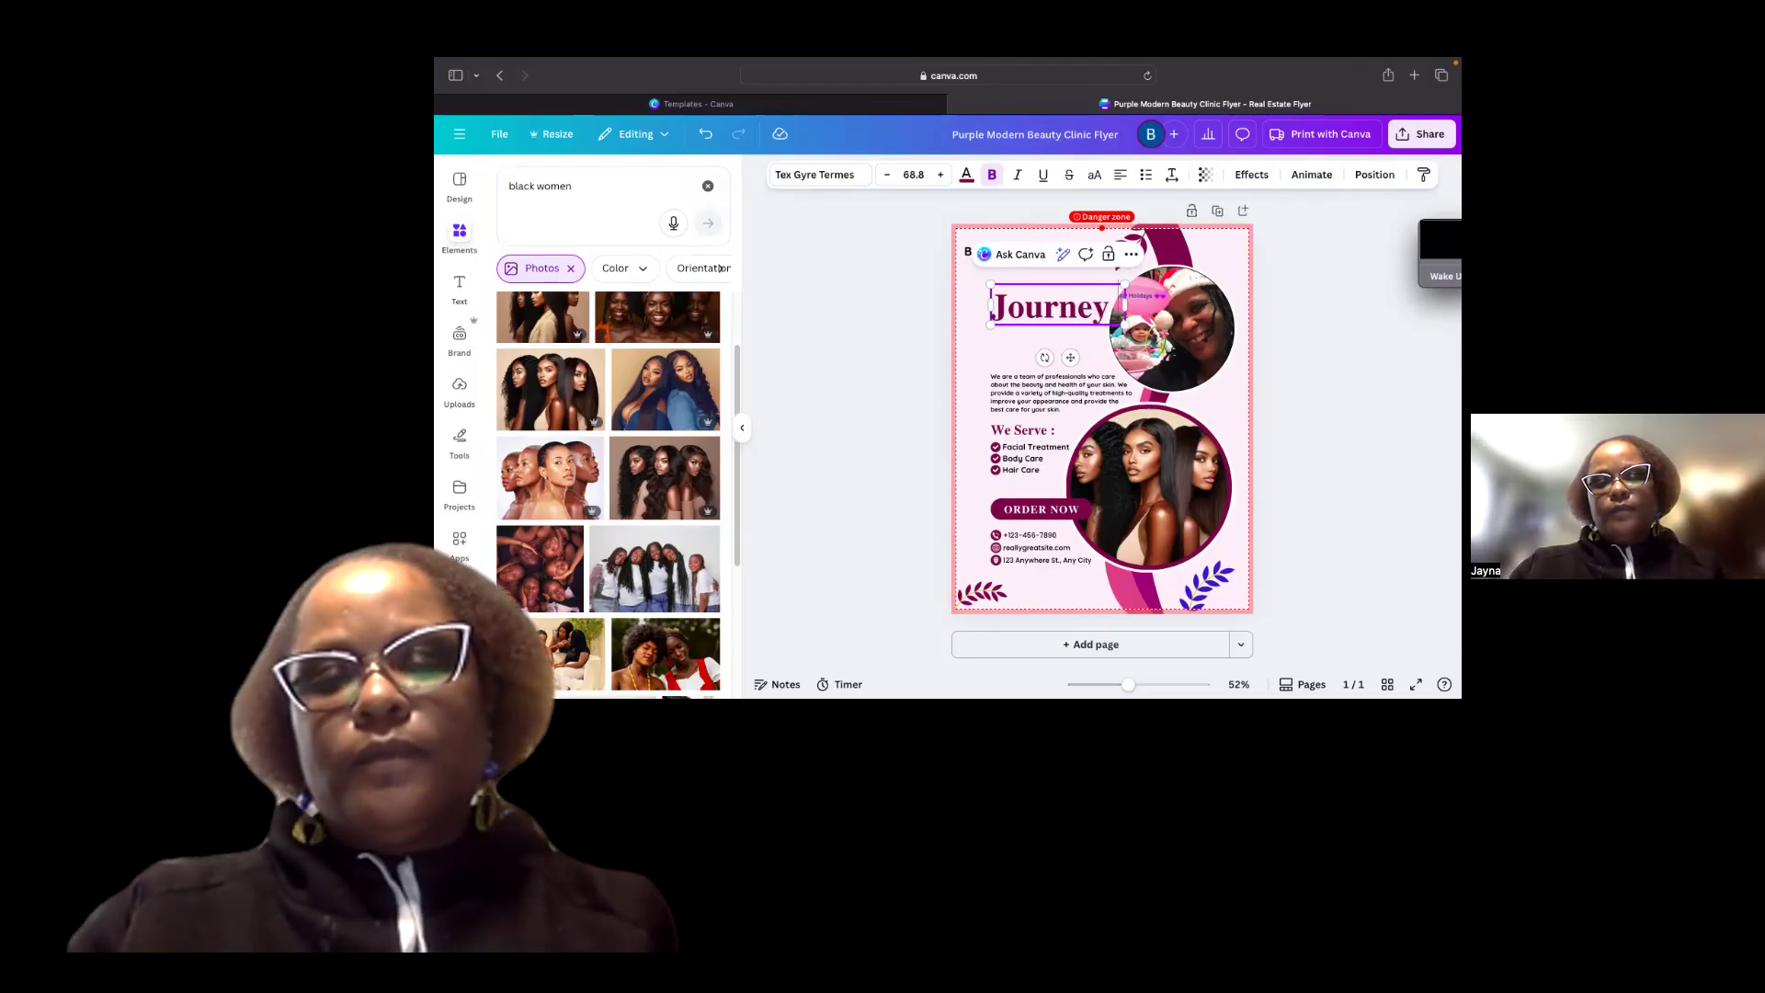
{"action": "type", "text": " to Fre"}
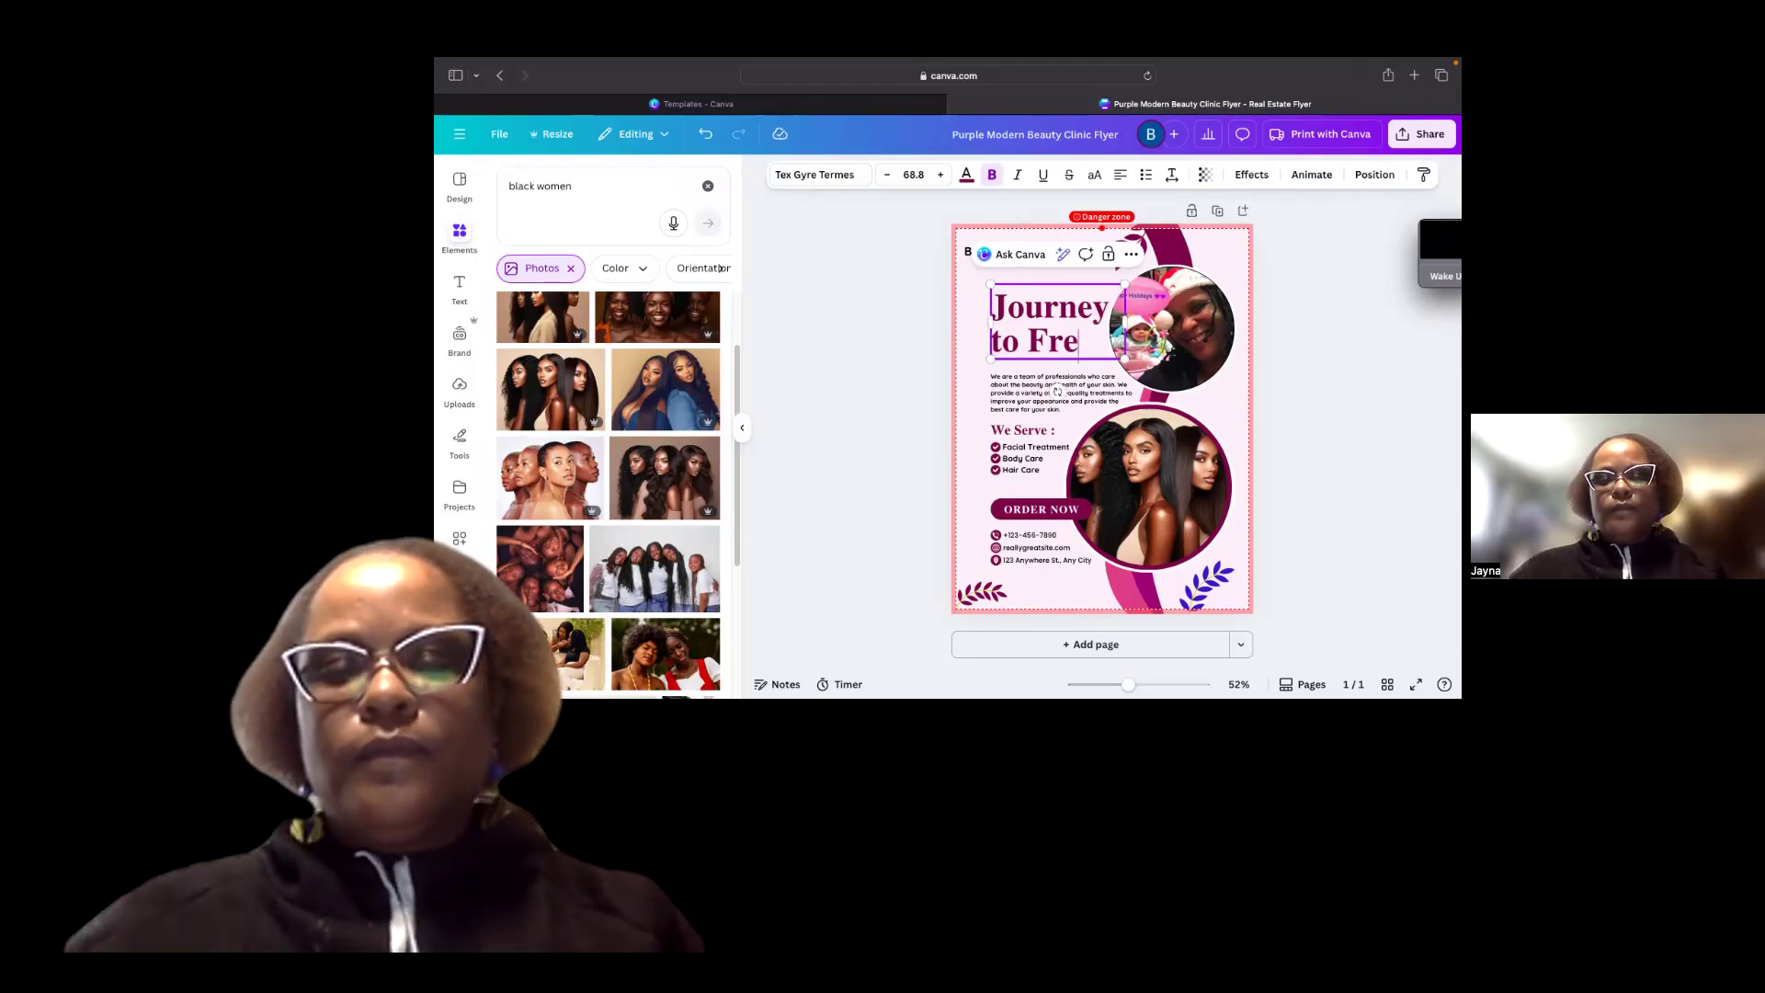
{"action": "type", "text": "edom"}
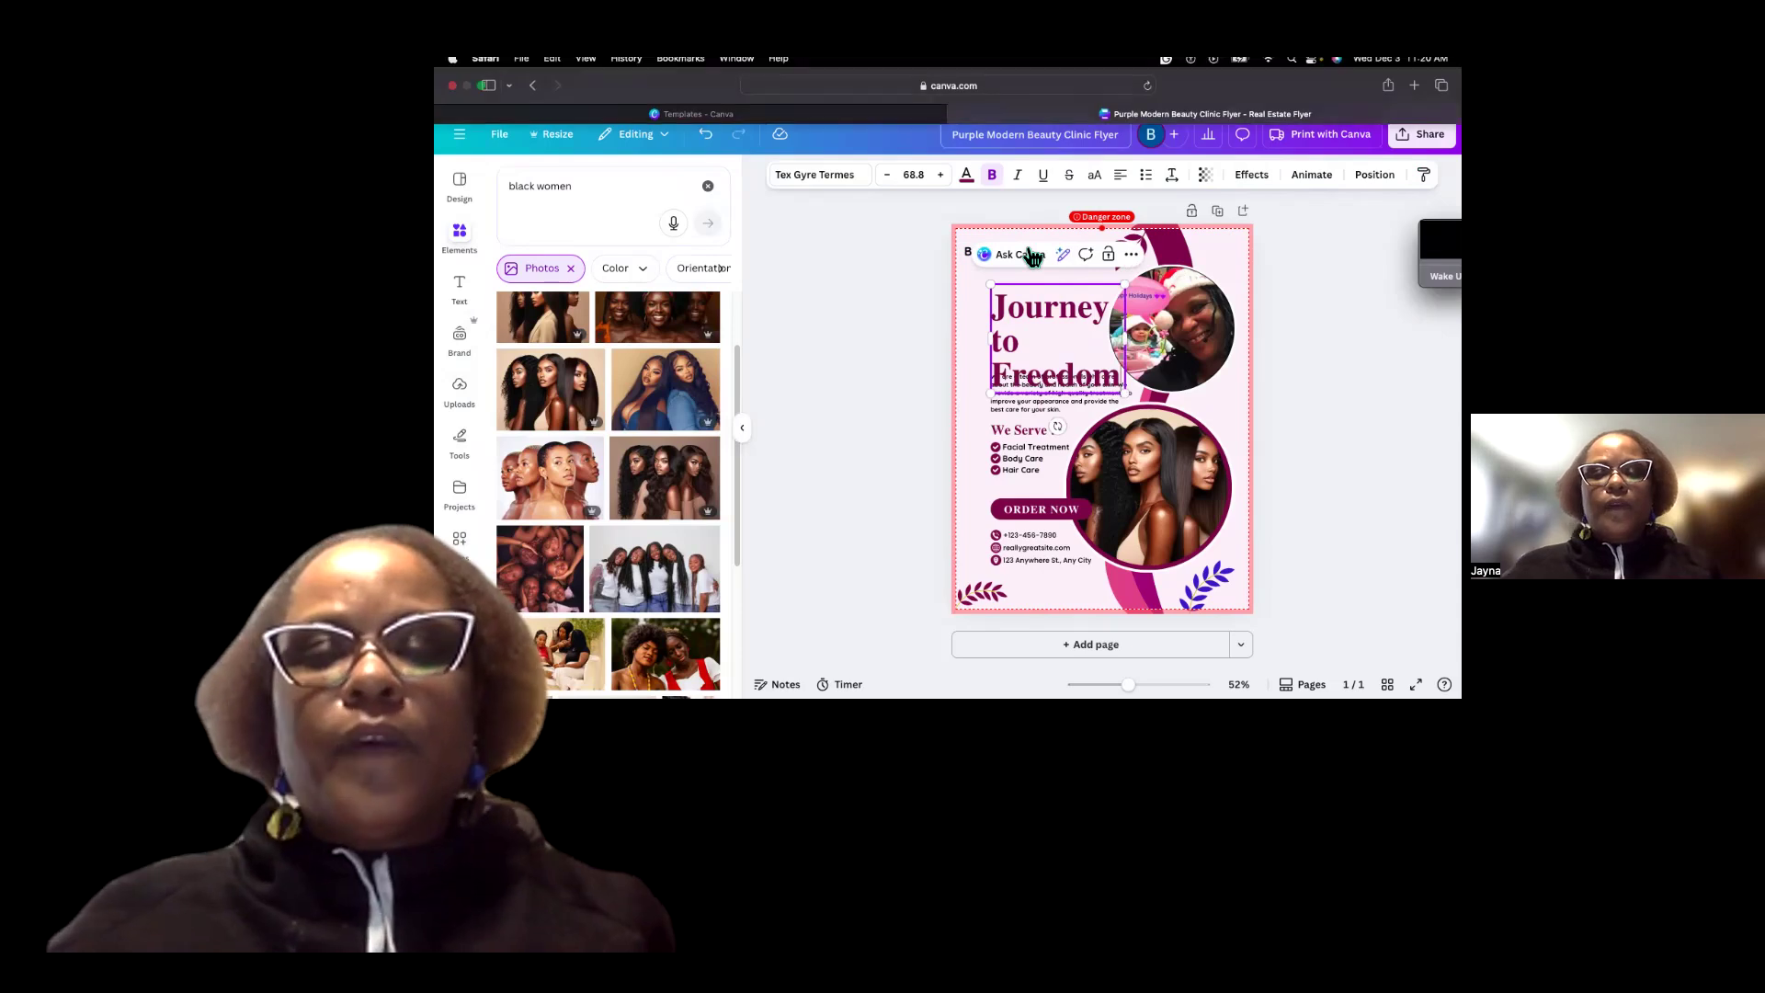
Reduce the headline's font size to 57.8.
{"action": "left_click", "coordinate": [890, 176]}
{"action": "left_click", "coordinate": [890, 176]}
{"action": "left_click", "coordinate": [890, 176]}
{"action": "left_click", "coordinate": [891, 177]}
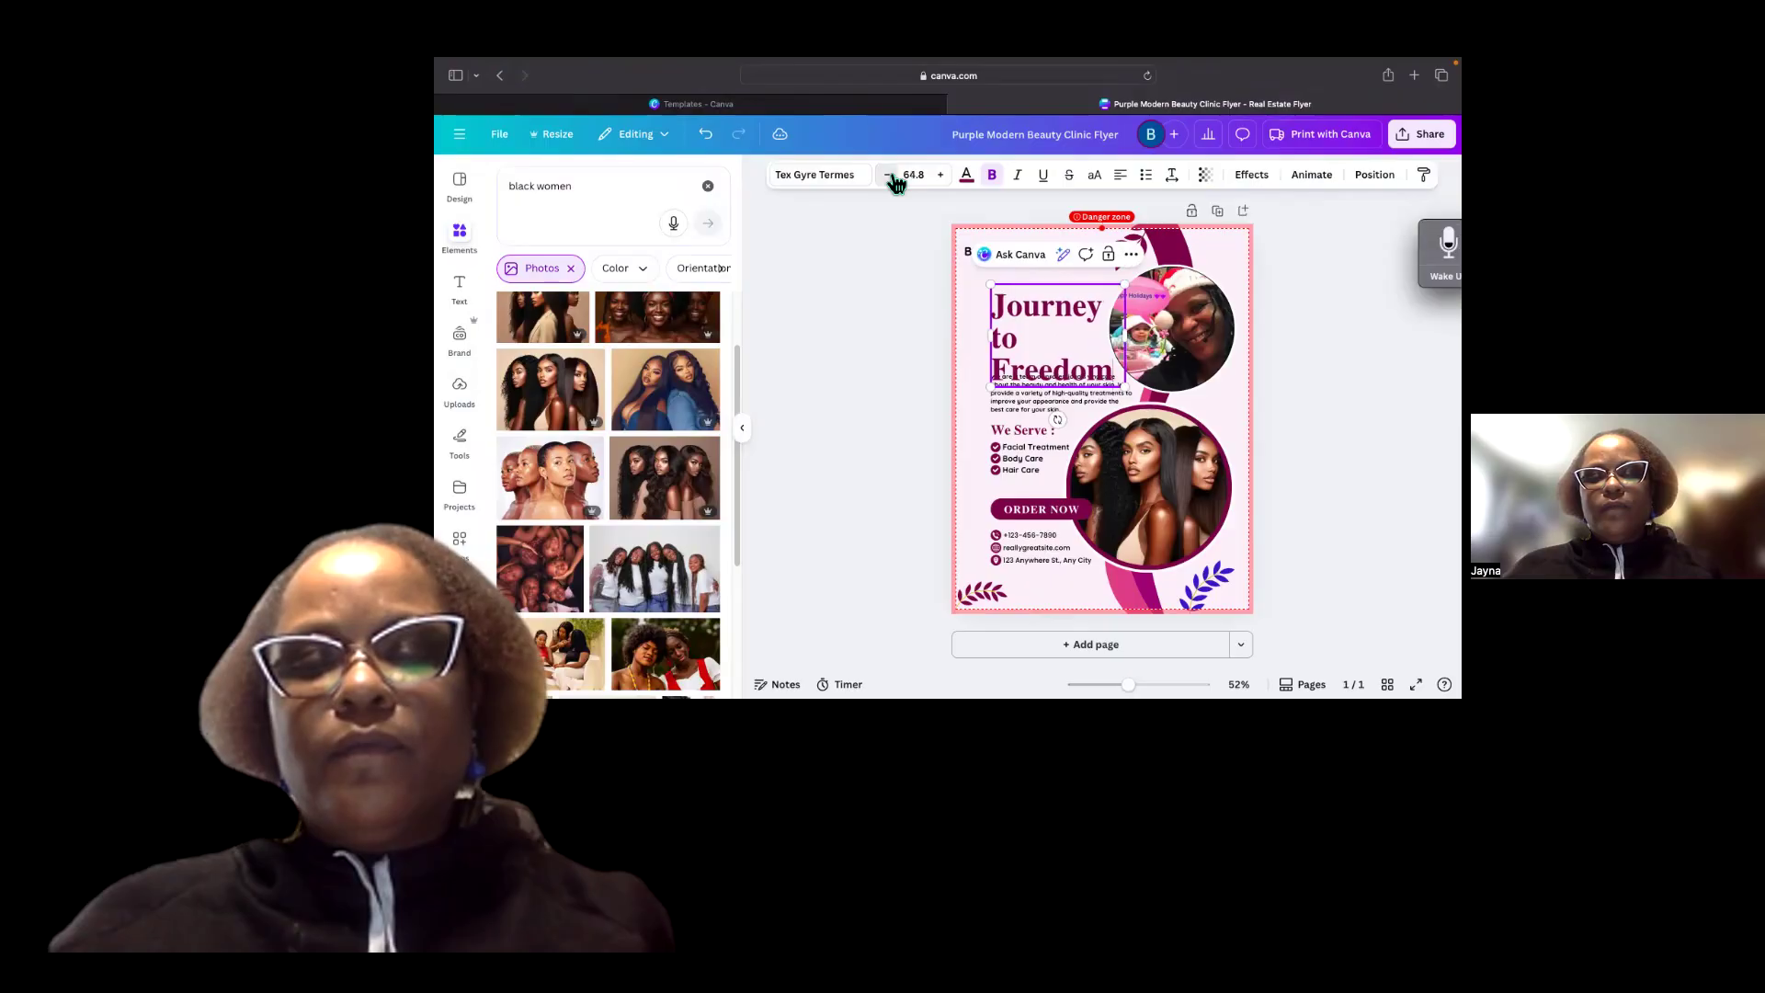
{"action": "left_click", "coordinate": [889, 176]}
{"action": "left_click", "coordinate": [890, 177]}
{"action": "left_click", "coordinate": [890, 176]}
{"action": "left_click", "coordinate": [890, 176]}
{"action": "left_click", "coordinate": [889, 177]}
{"action": "left_click", "coordinate": [890, 176]}
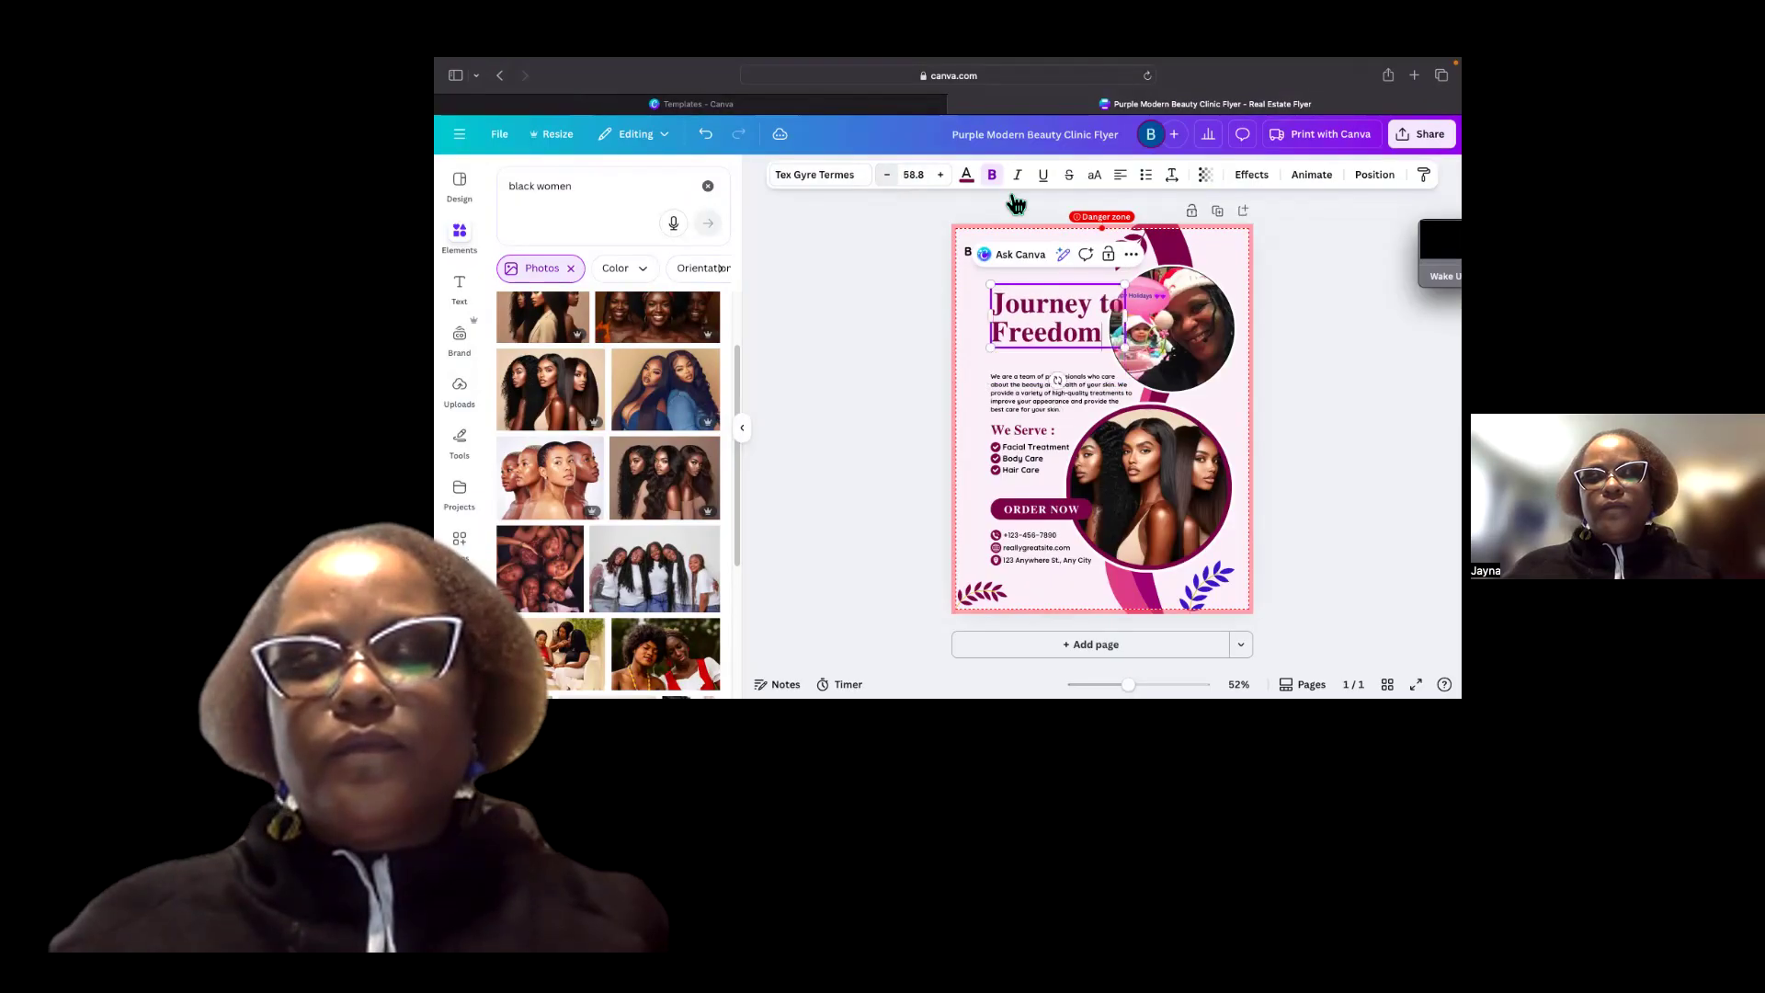
{"action": "key", "text": "super+shift+comma"}
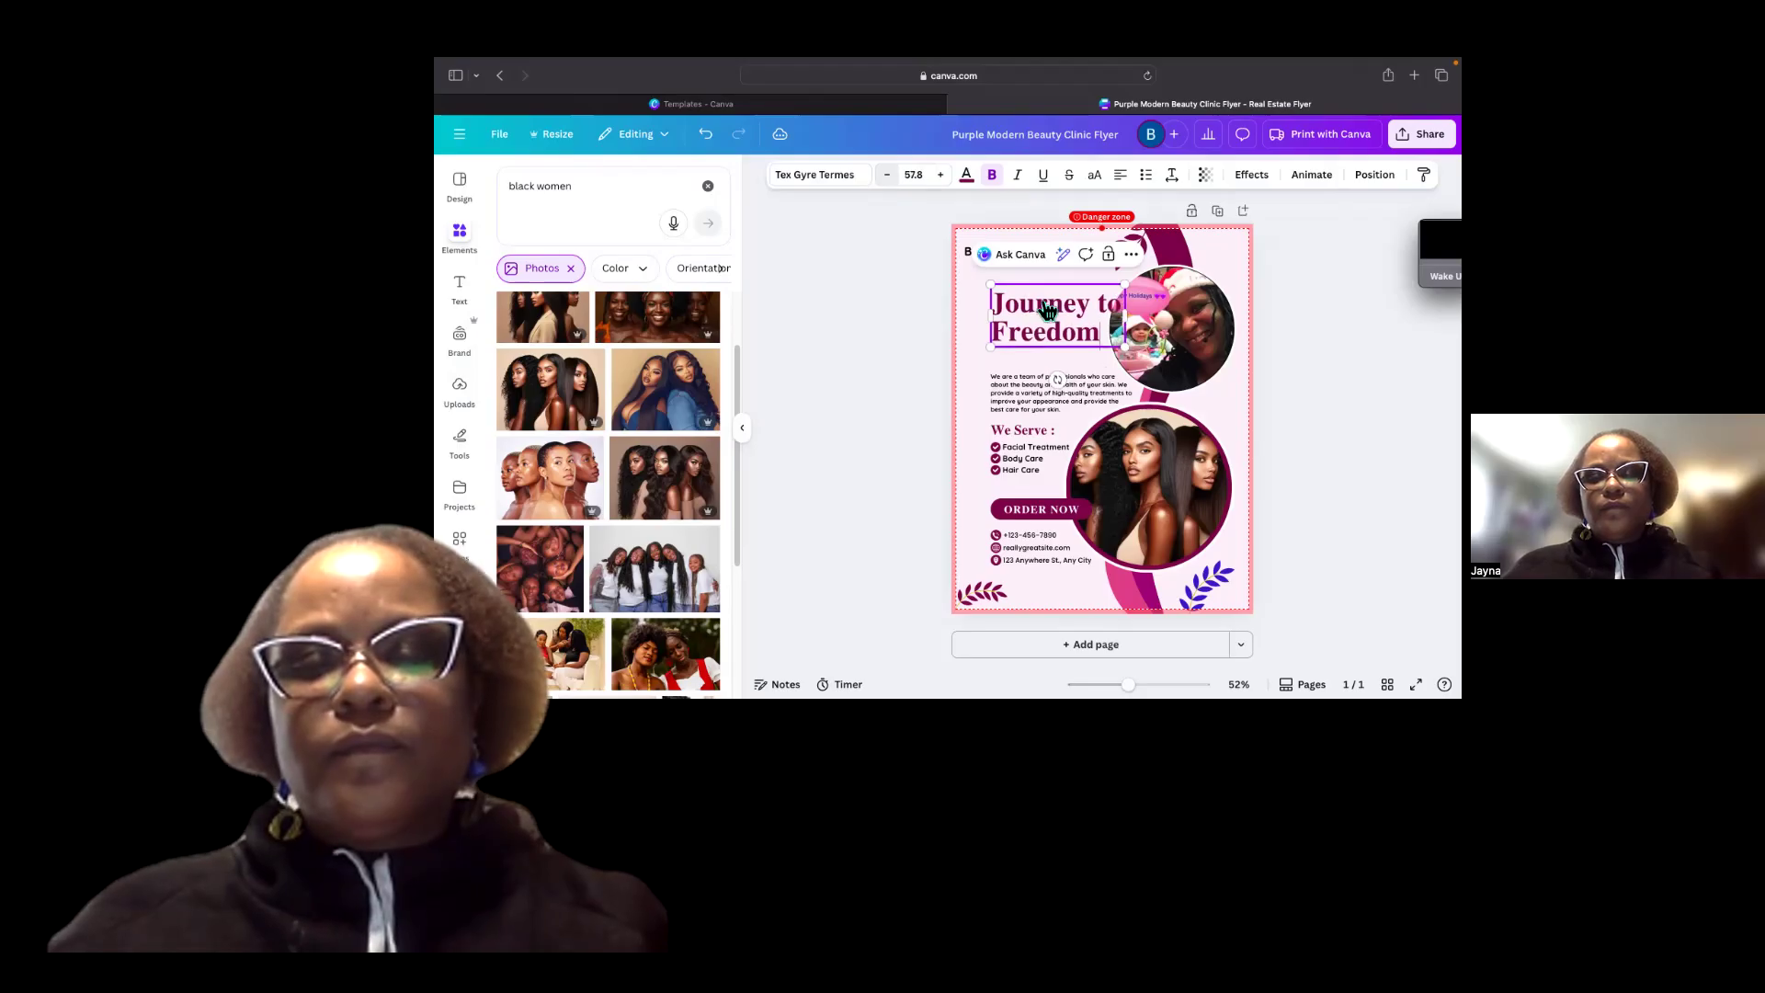
Reduce the headline's font size to 50.8.
{"action": "key", "text": "super+shift+comma"}
{"action": "key", "text": "super+shift+comma"}
{"action": "key", "text": "super+shift+comma"}
{"action": "key", "text": "super+shift+comma"}
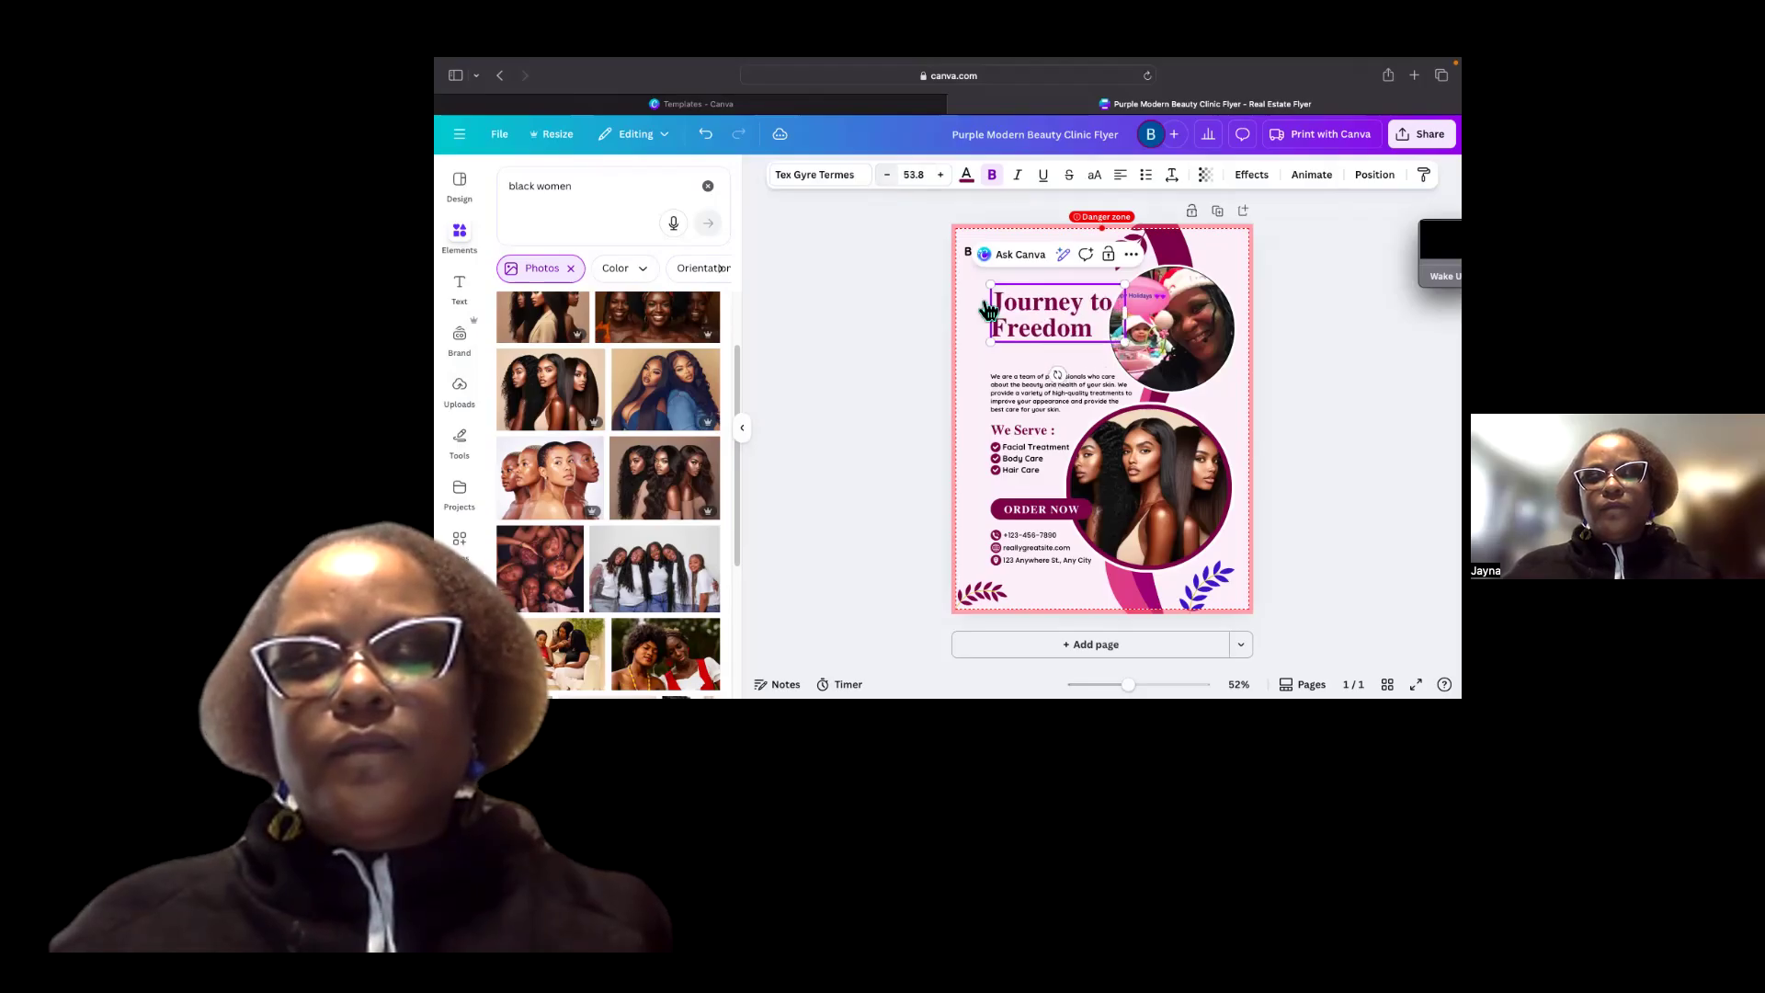
{"action": "key", "text": "super+shift+comma"}
{"action": "key", "text": "super+shift+comma"}
{"action": "key", "text": "super+shift+comma"}
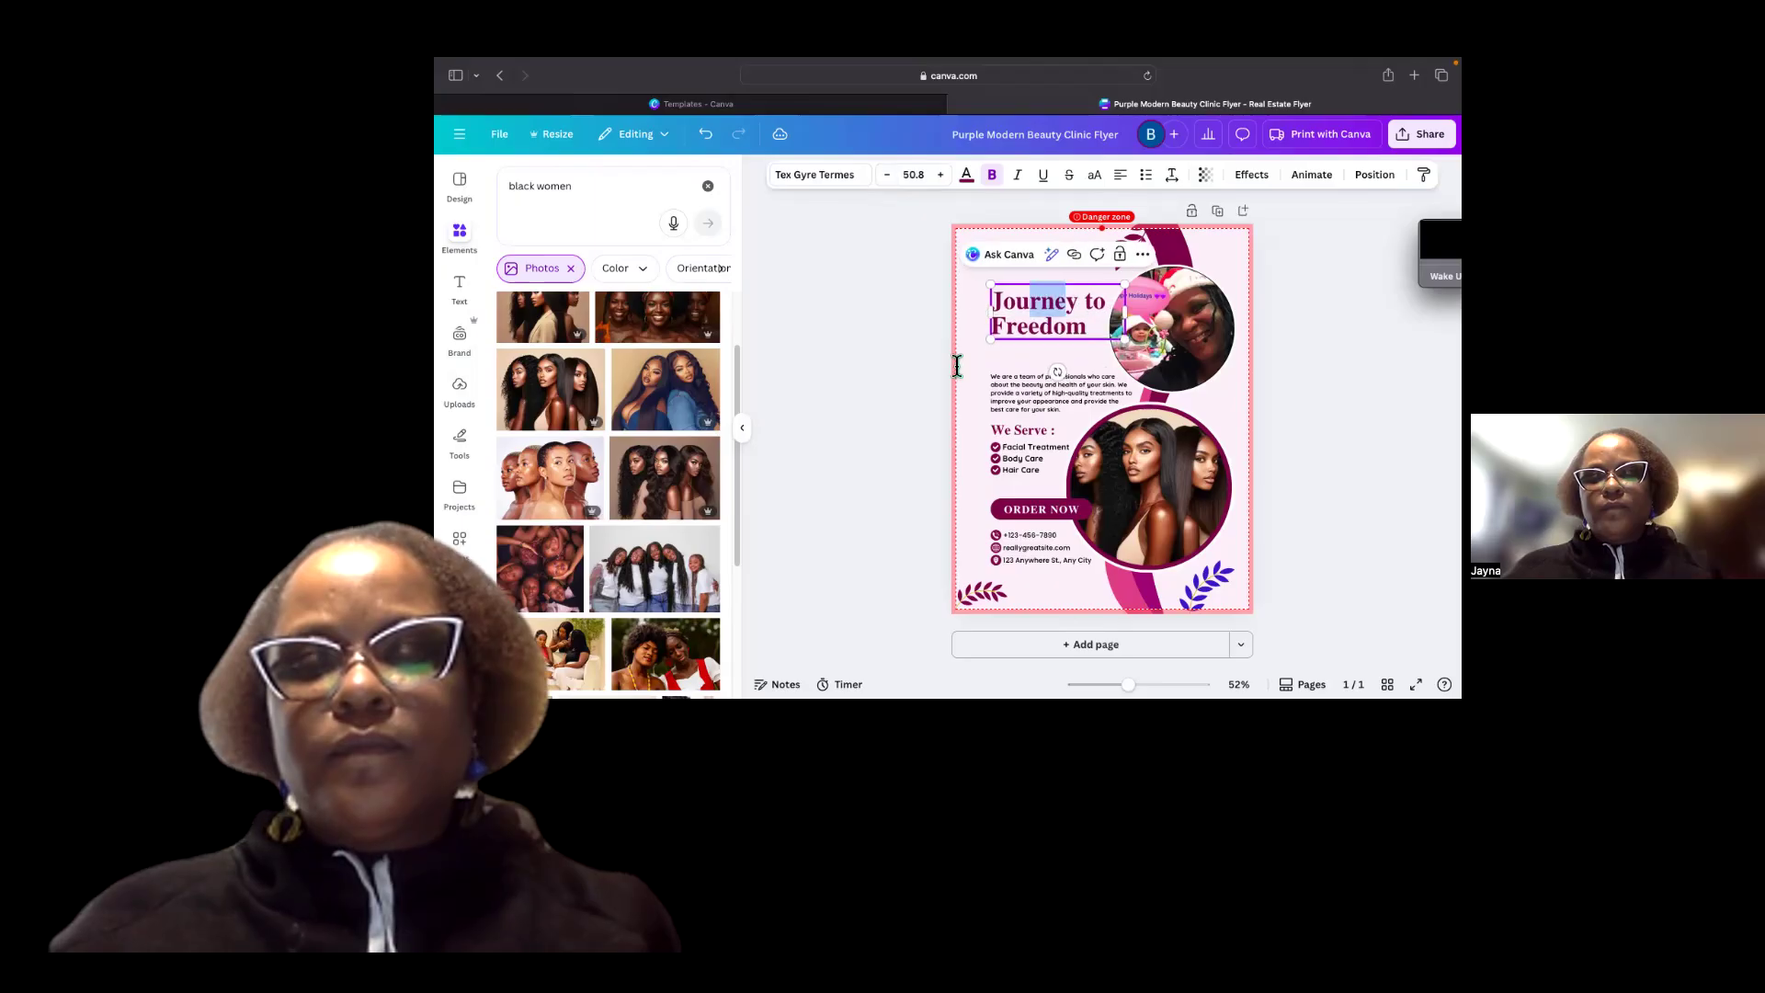
Move the 'Journey to Freedom' headline left to line up under the business name.
{"action": "left_click", "coordinate": [1094, 303]}
{"action": "left_click_drag", "start_coordinate": [1071, 301], "coordinate": [957, 321]}
{"action": "left_click", "coordinate": [981, 382]}
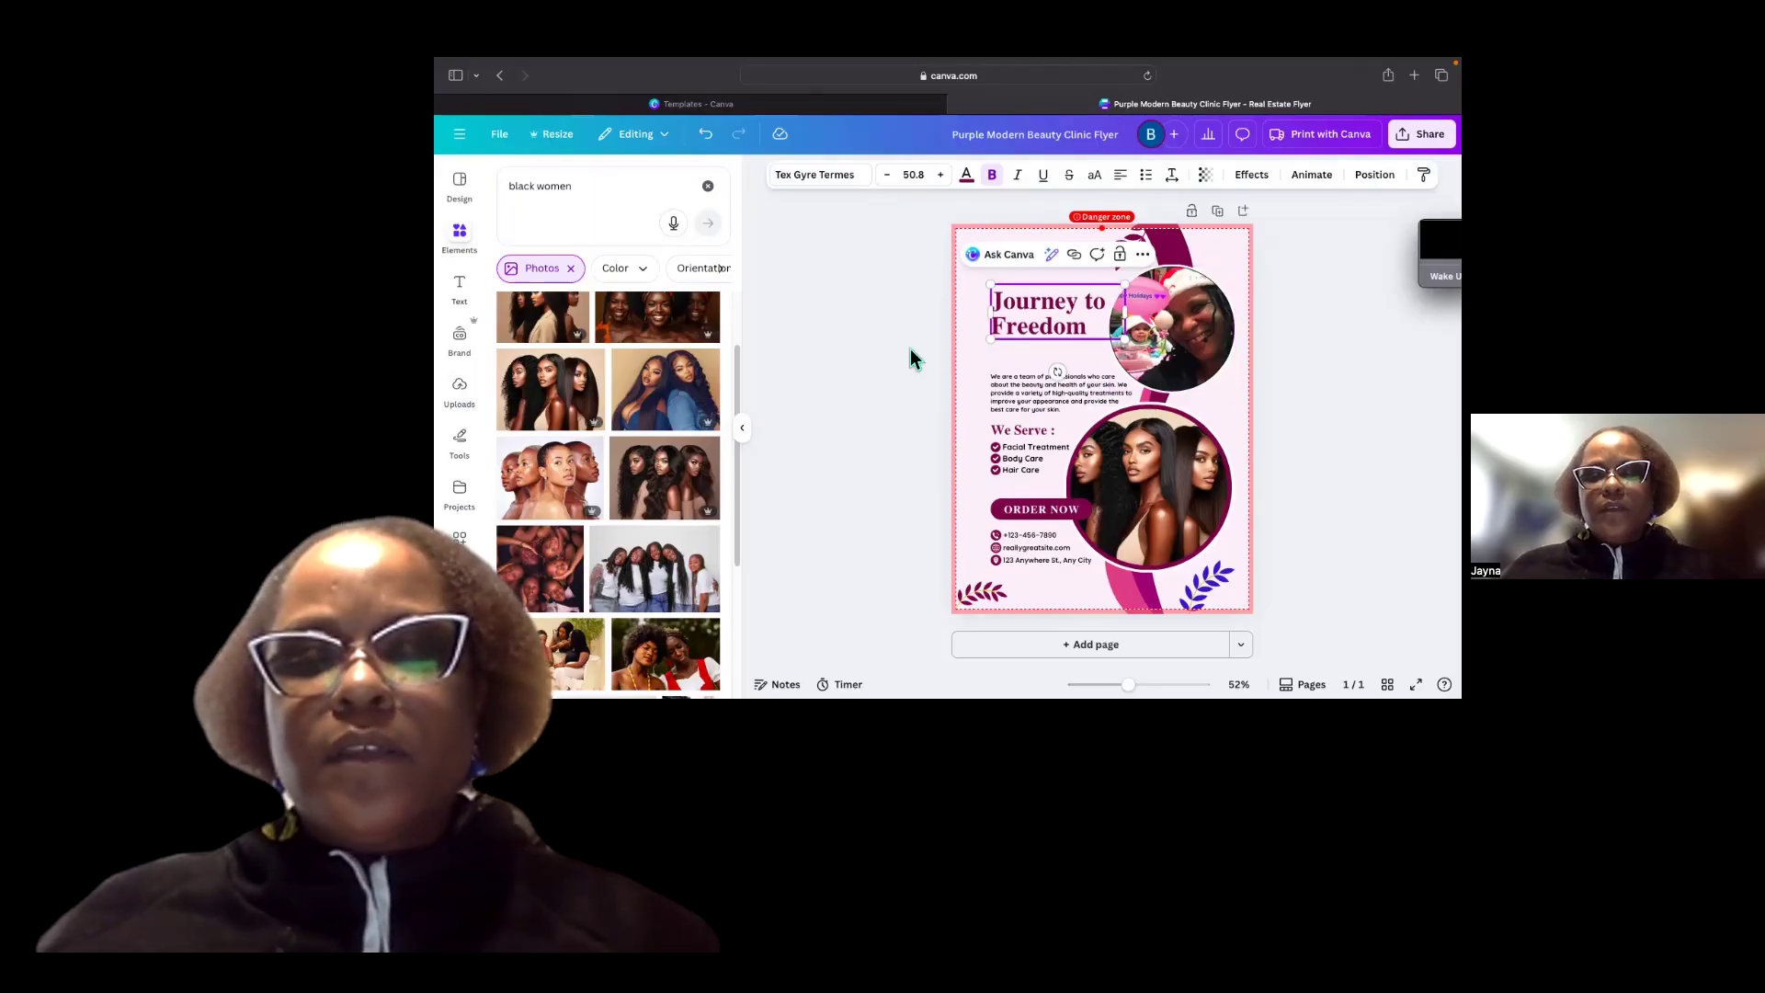
{"action": "key", "text": "Escape"}
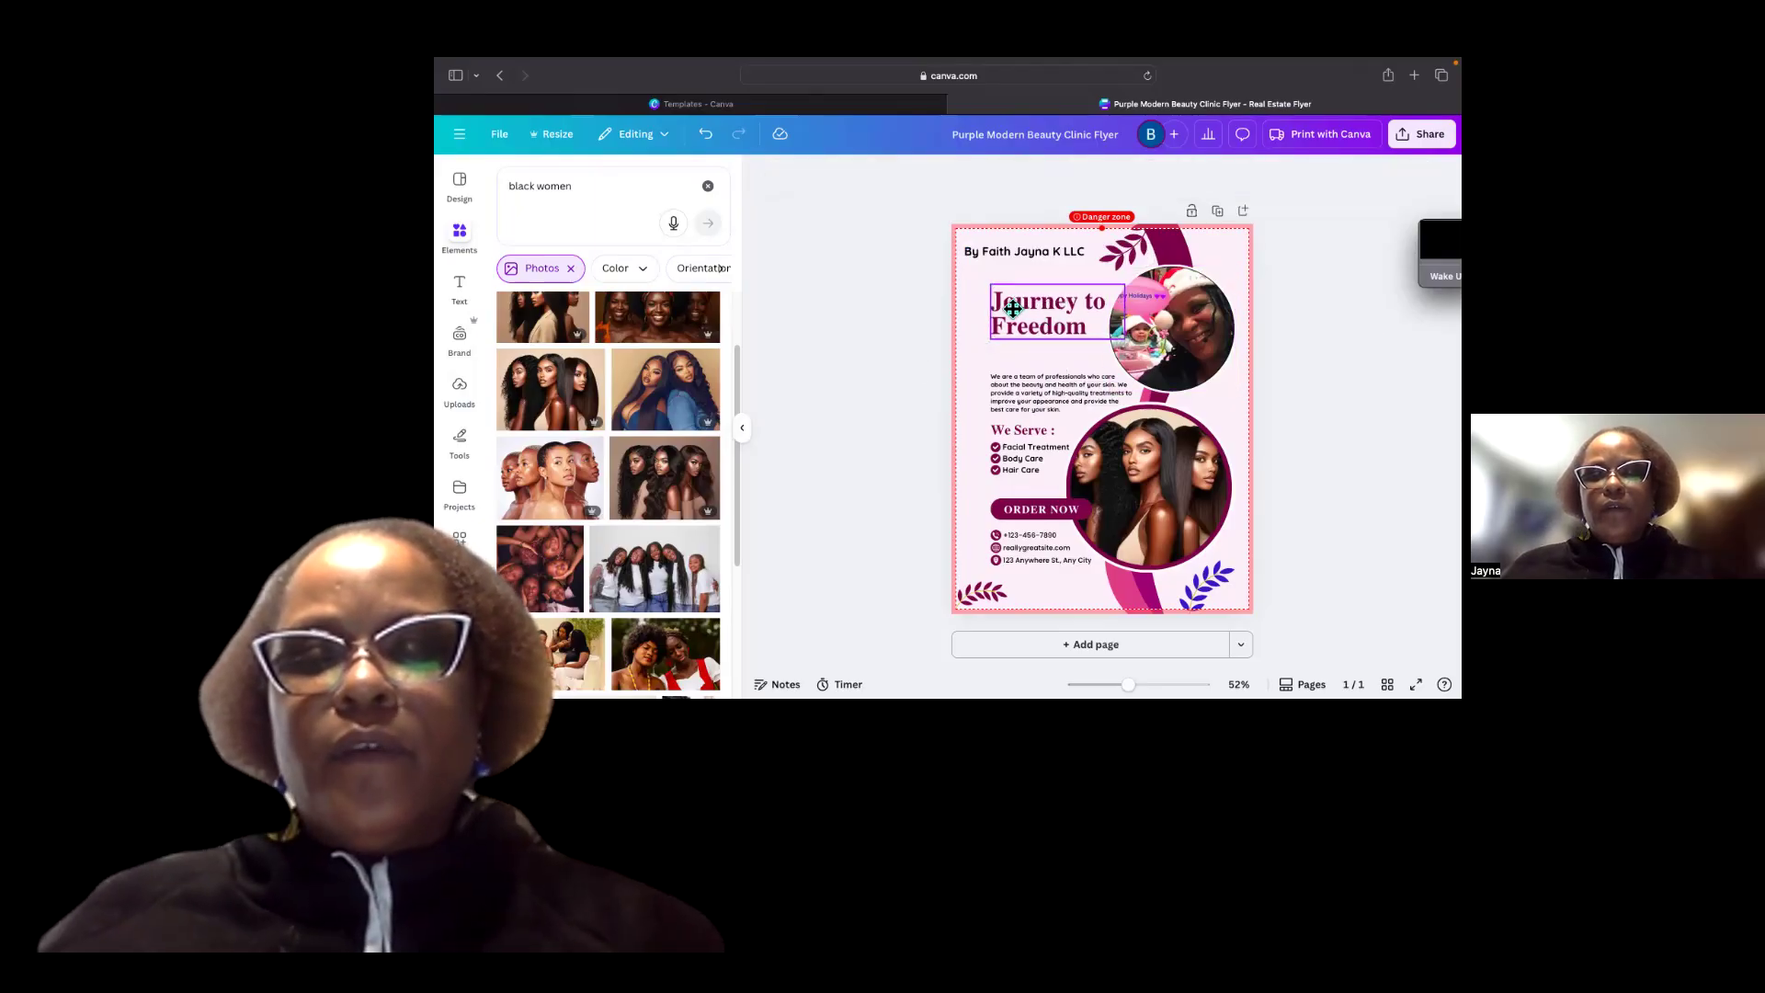
{"action": "left_click_drag", "start_coordinate": [1033, 304], "coordinate": [1055, 303]}
Delete the descriptive paragraph below the headline.
{"action": "left_click", "coordinate": [1068, 393]}
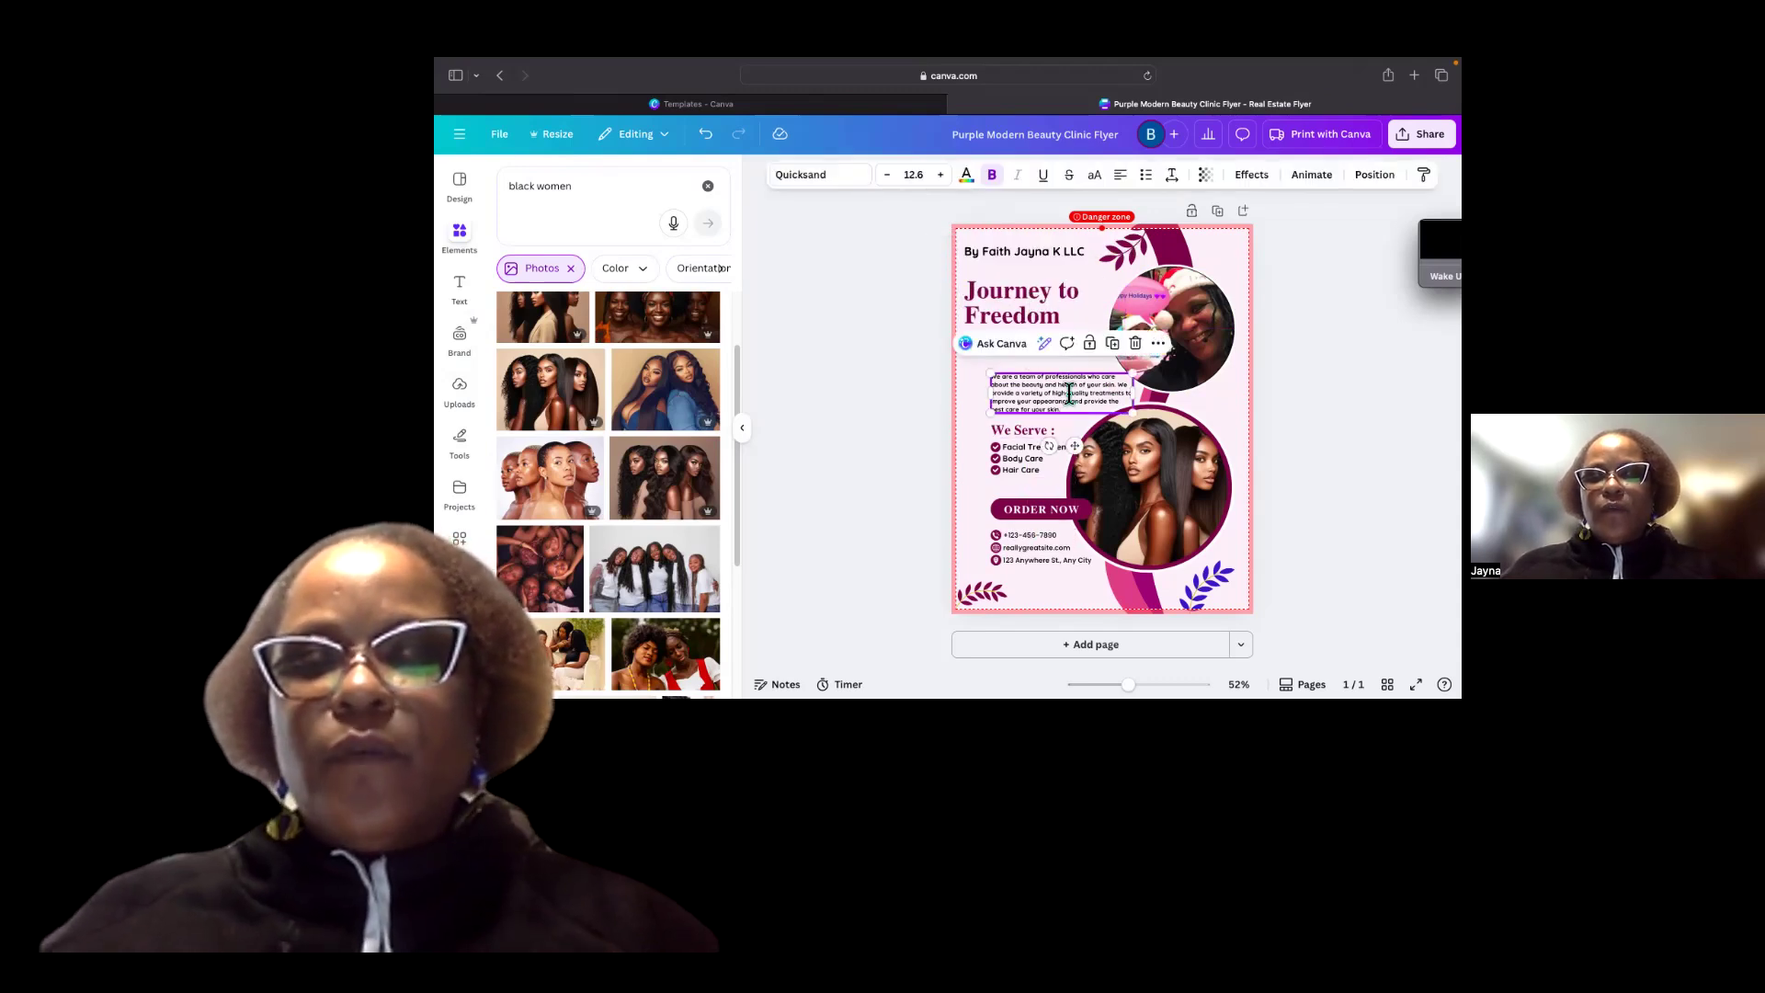
{"action": "left_click", "coordinate": [1138, 345]}
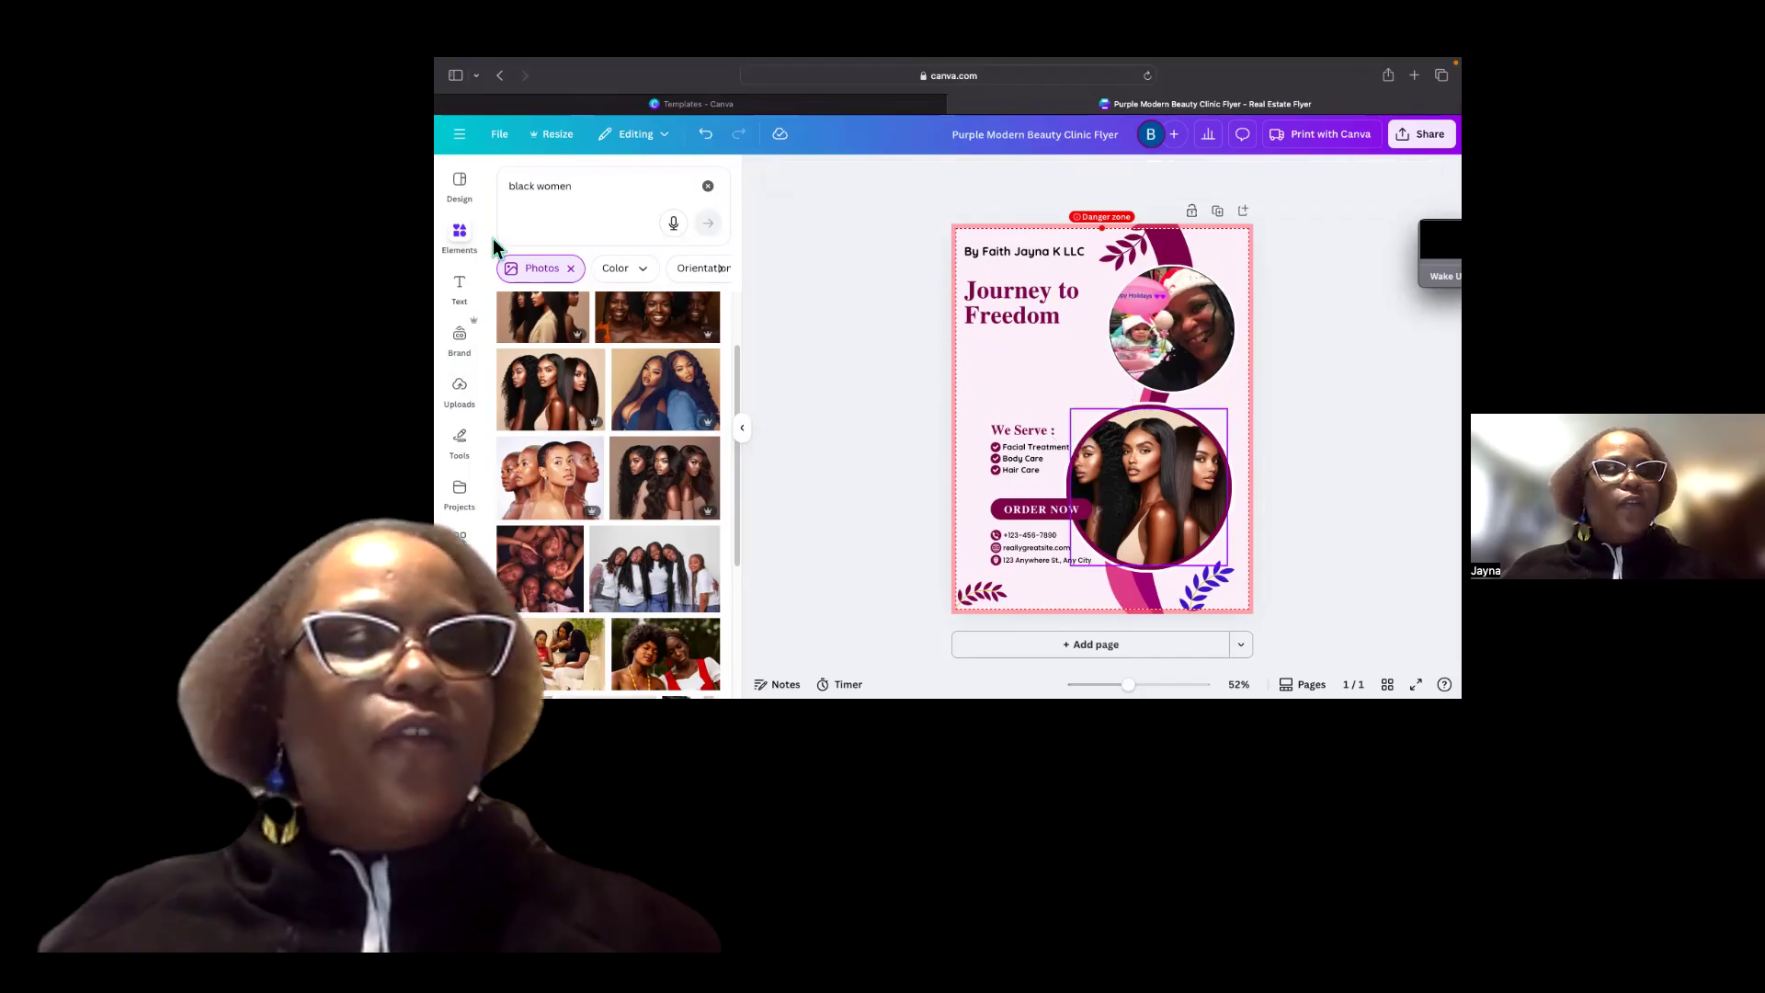
{"action": "left_click", "coordinate": [952, 345]}
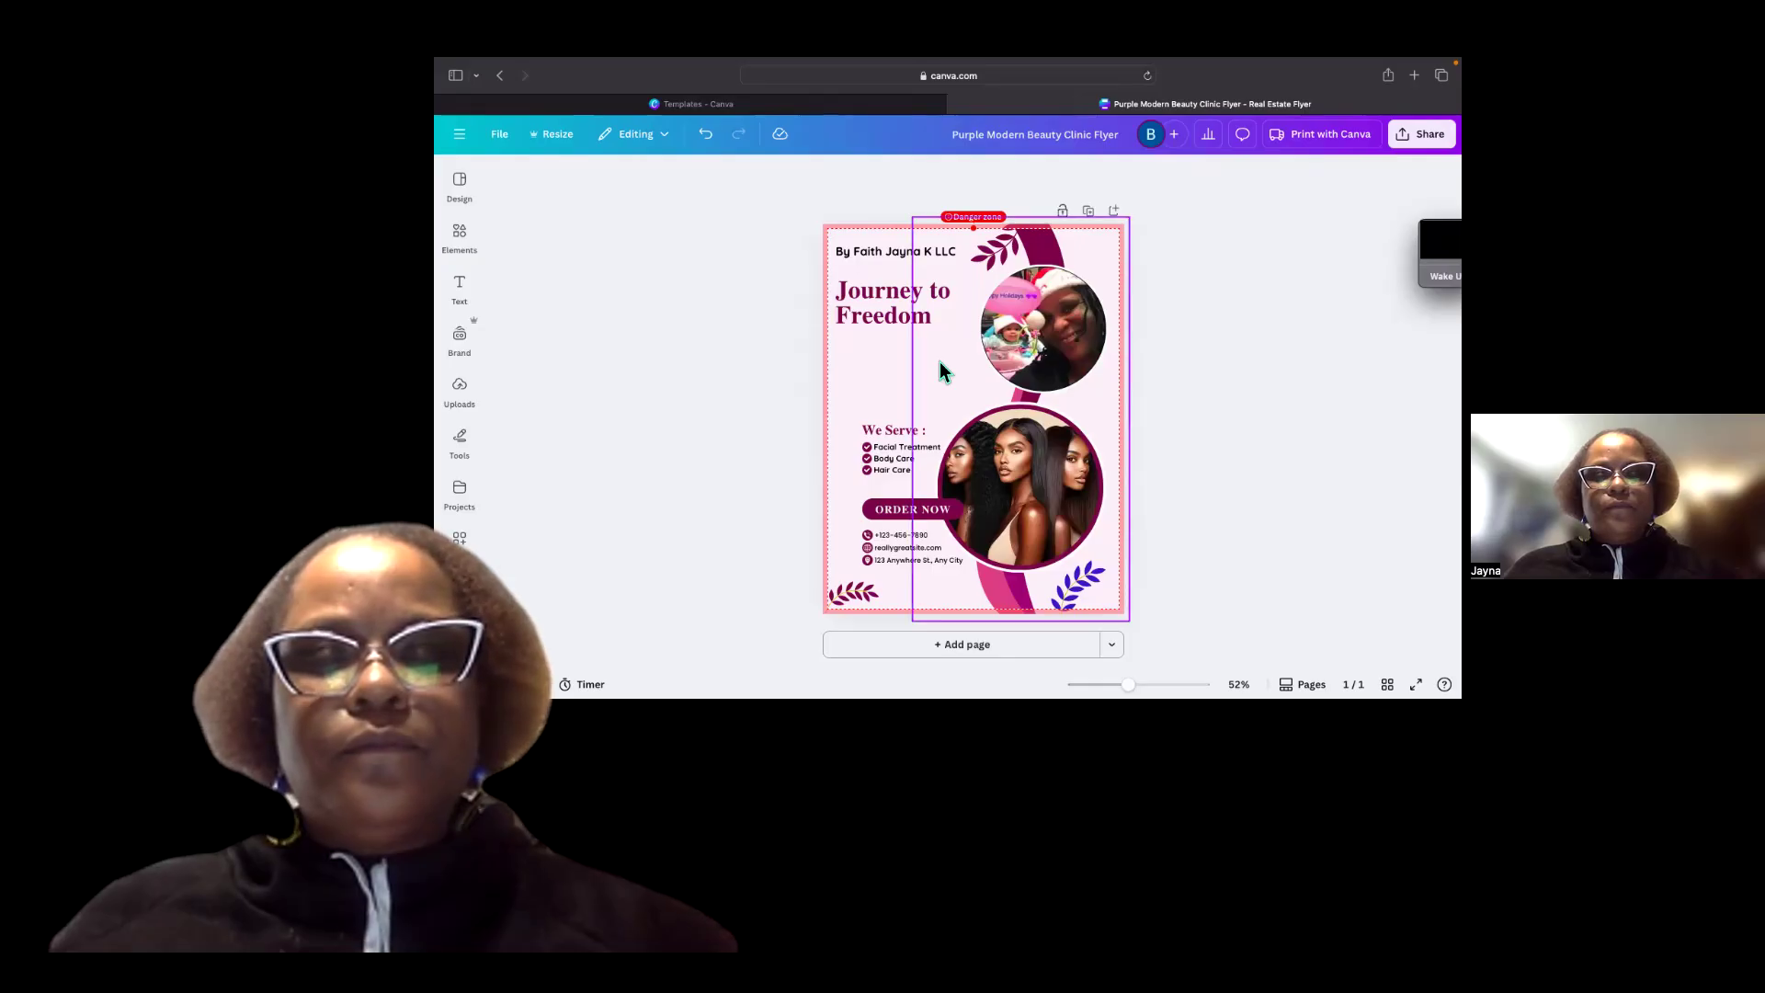
Delete the lower circular photo of the three women together with its frame.
{"action": "left_click", "coordinate": [1057, 490]}
{"action": "left_click", "coordinate": [1082, 380]}
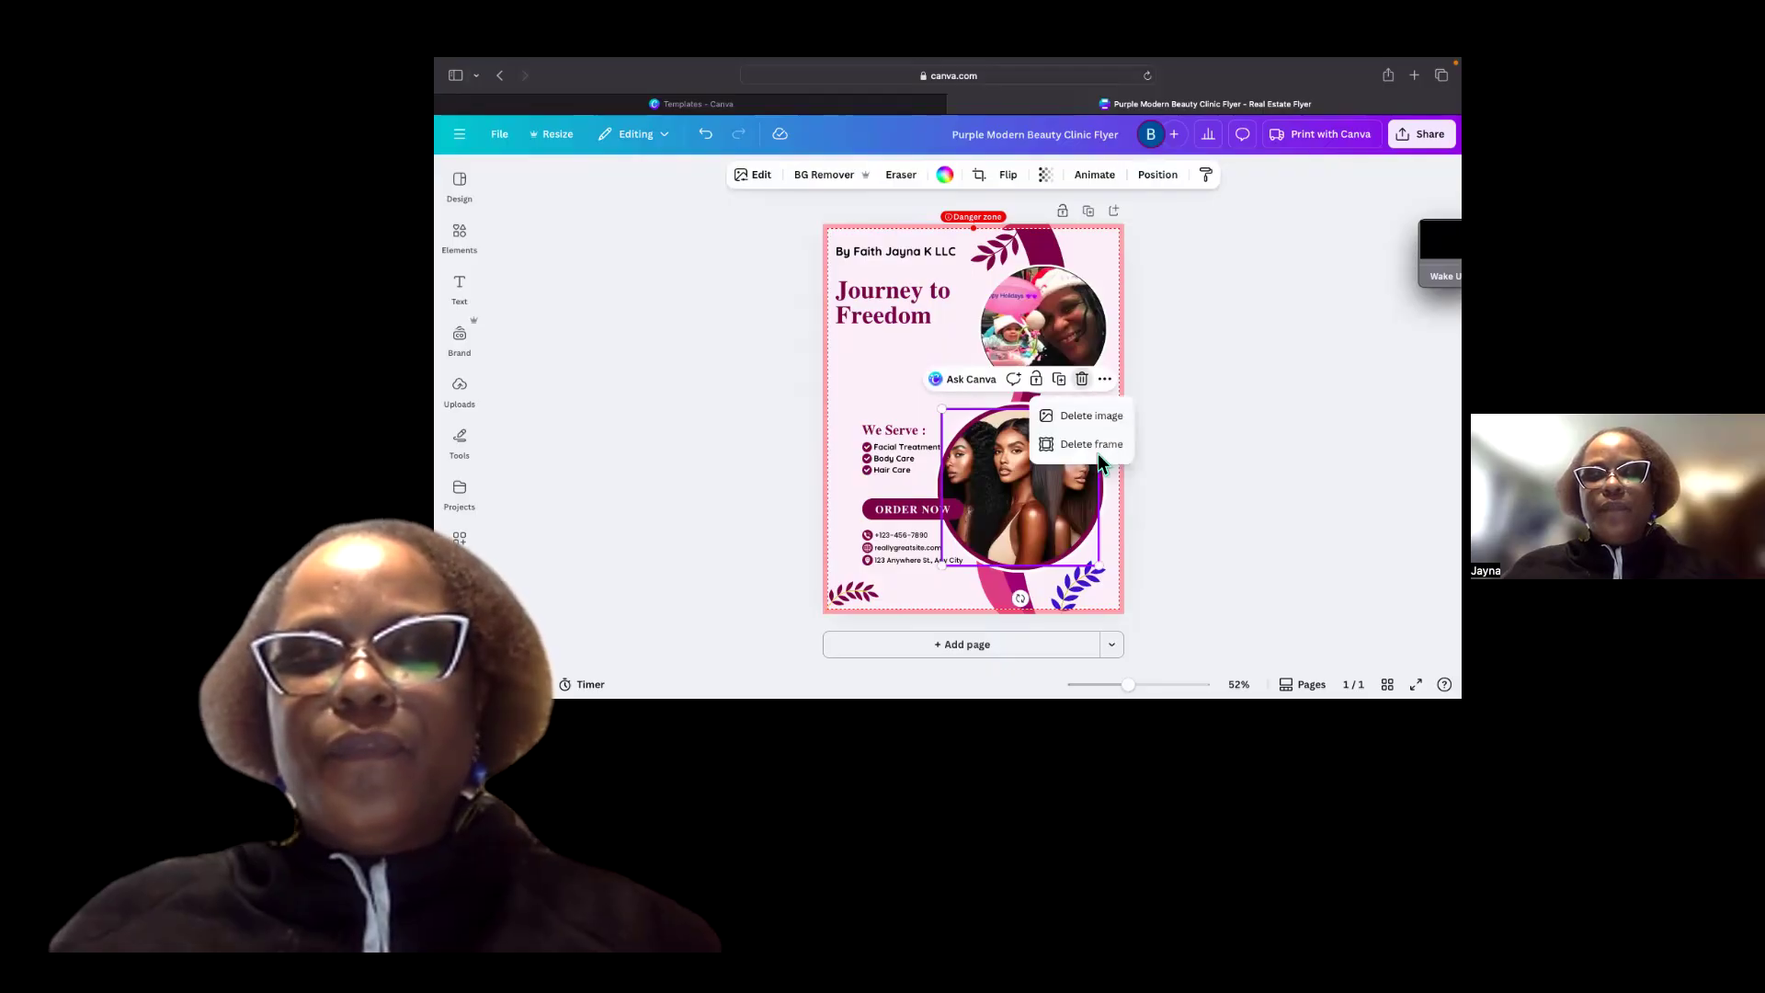
{"action": "left_click", "coordinate": [1097, 450]}
{"action": "left_click", "coordinate": [1092, 456]}
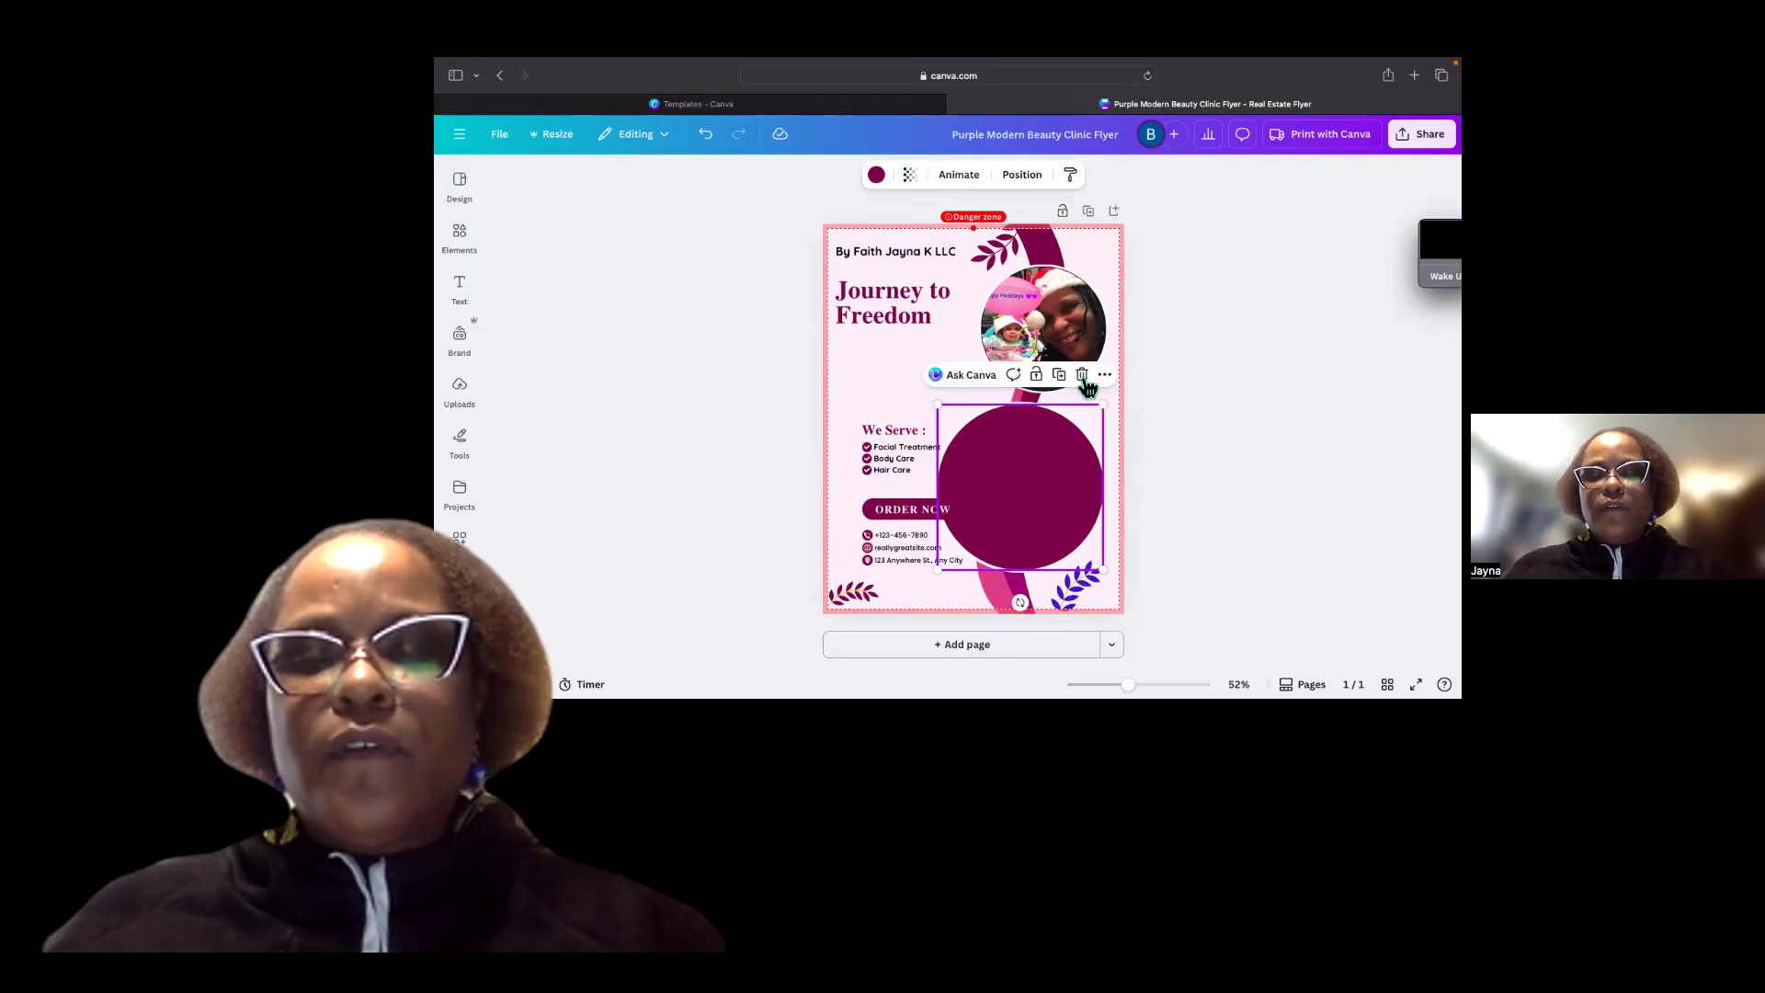
{"action": "left_click", "coordinate": [1084, 379]}
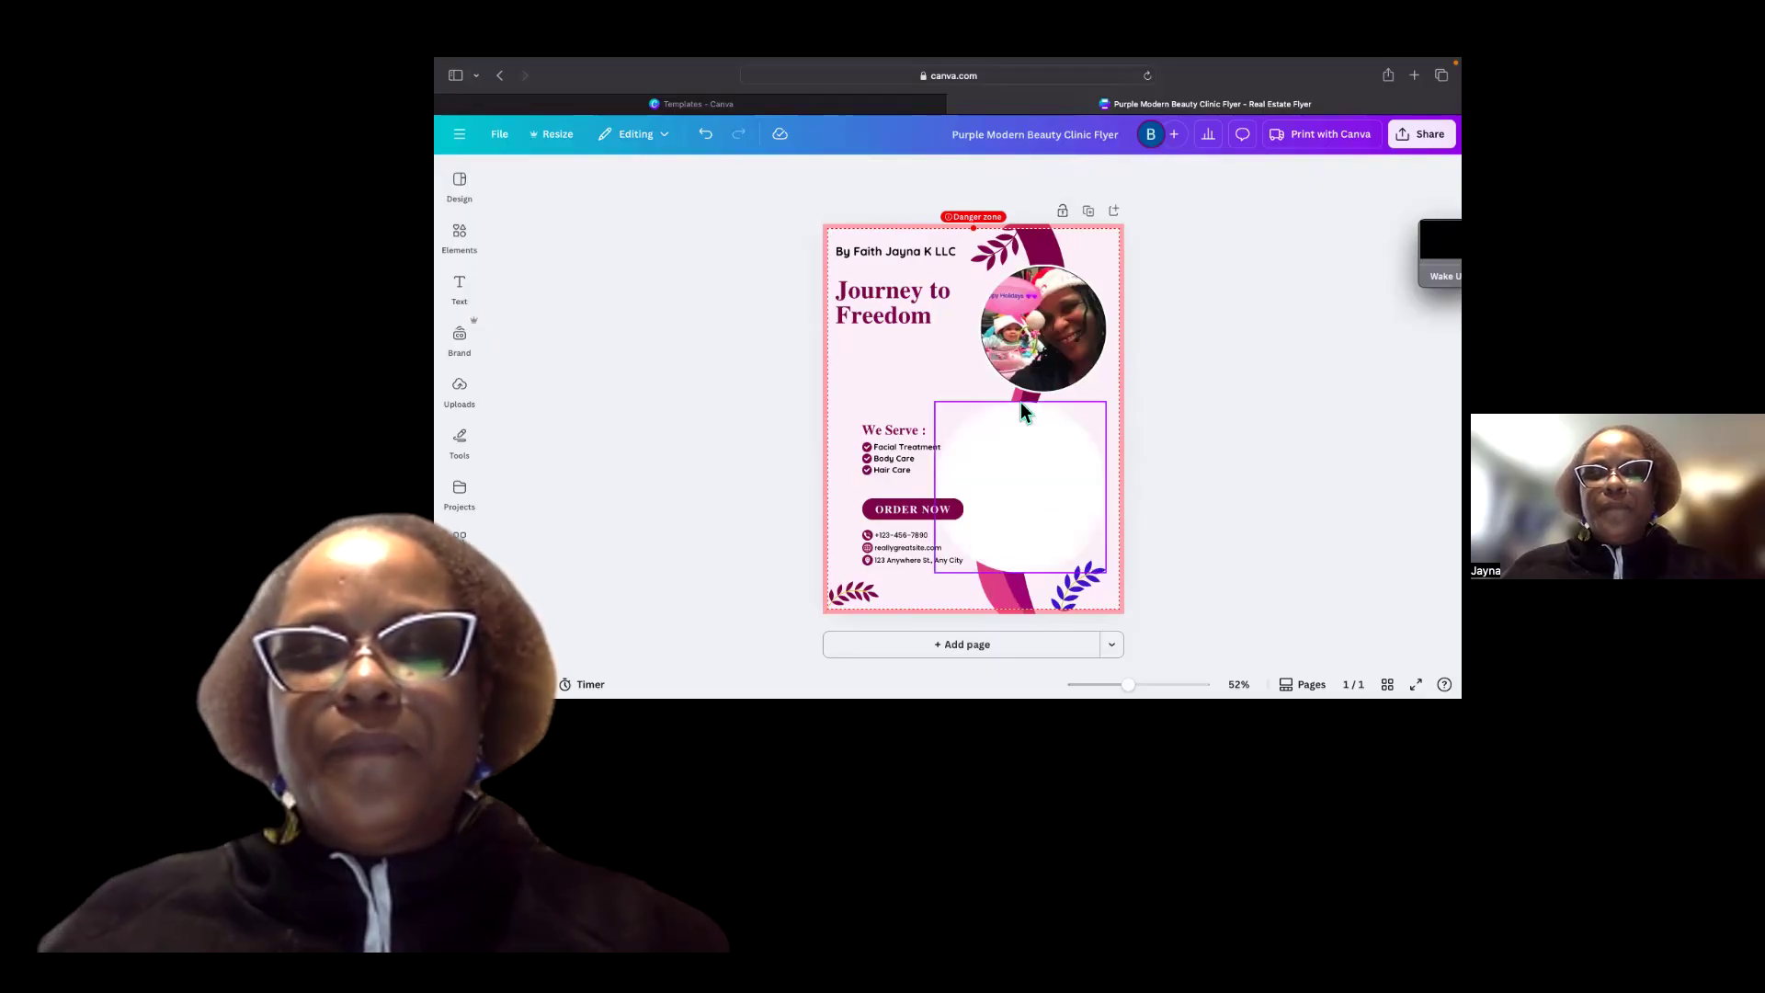
Crop the pink wave decoration so only its lower portion remains.
{"action": "left_click", "coordinate": [1035, 245]}
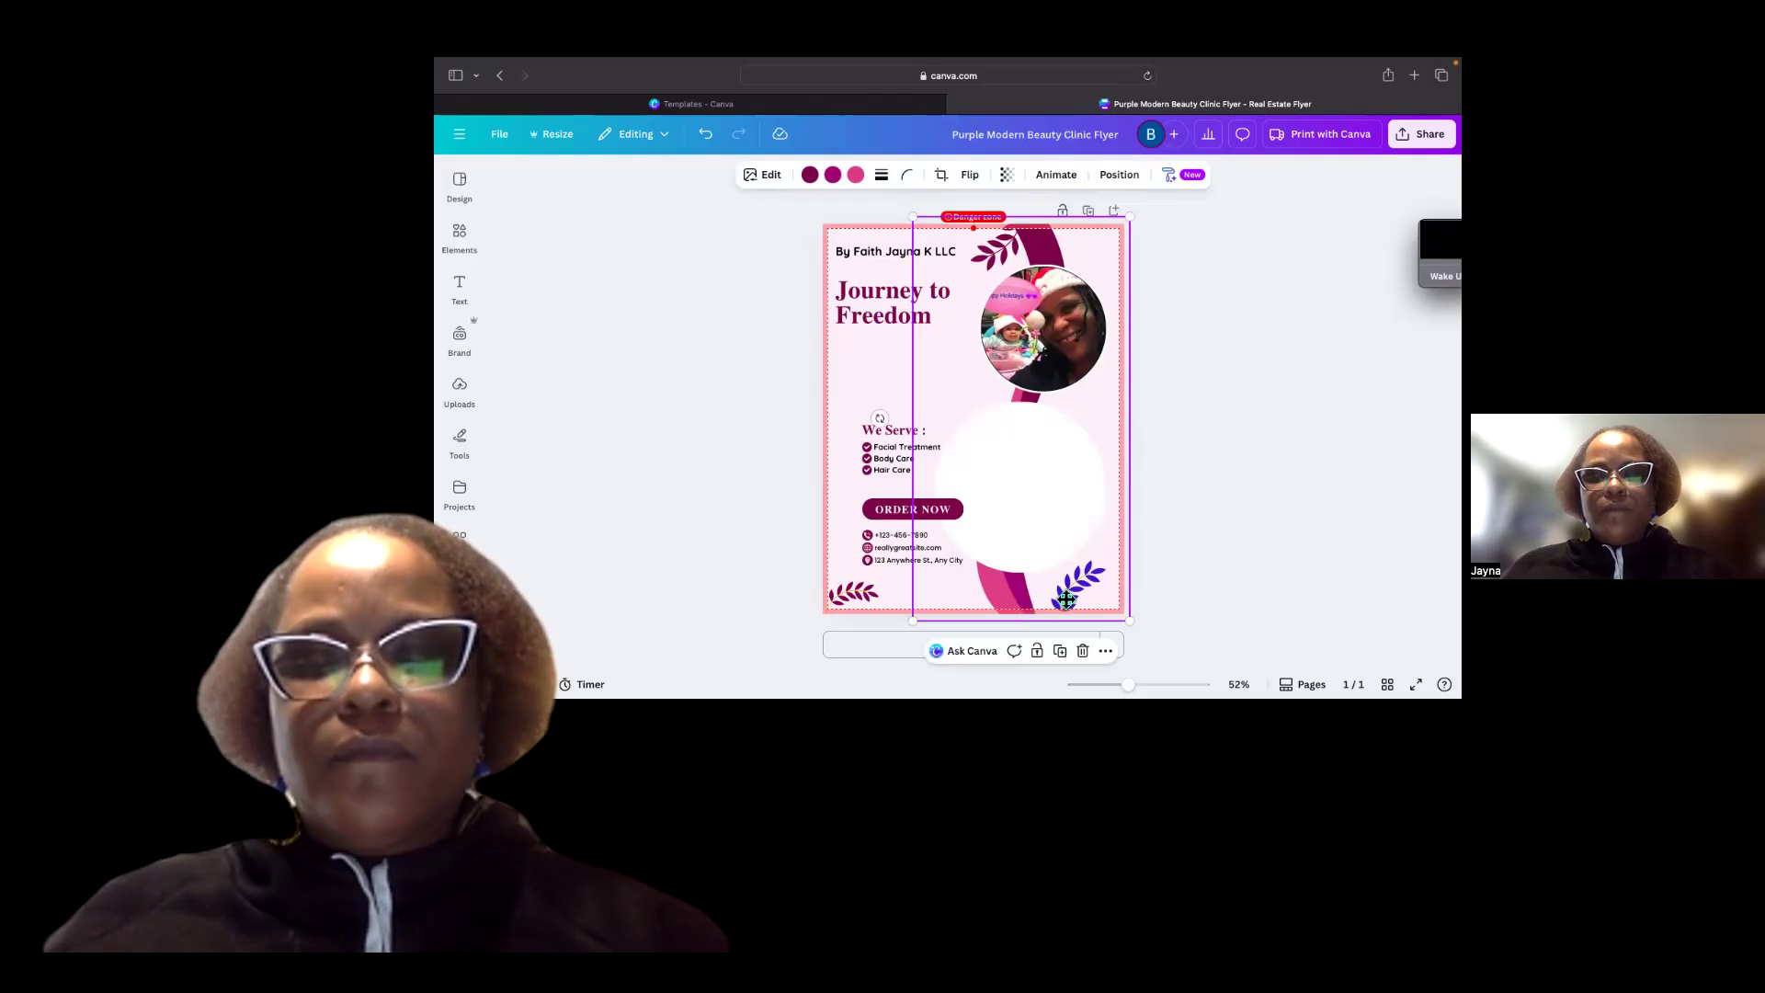
{"action": "double_click", "coordinate": [1065, 599]}
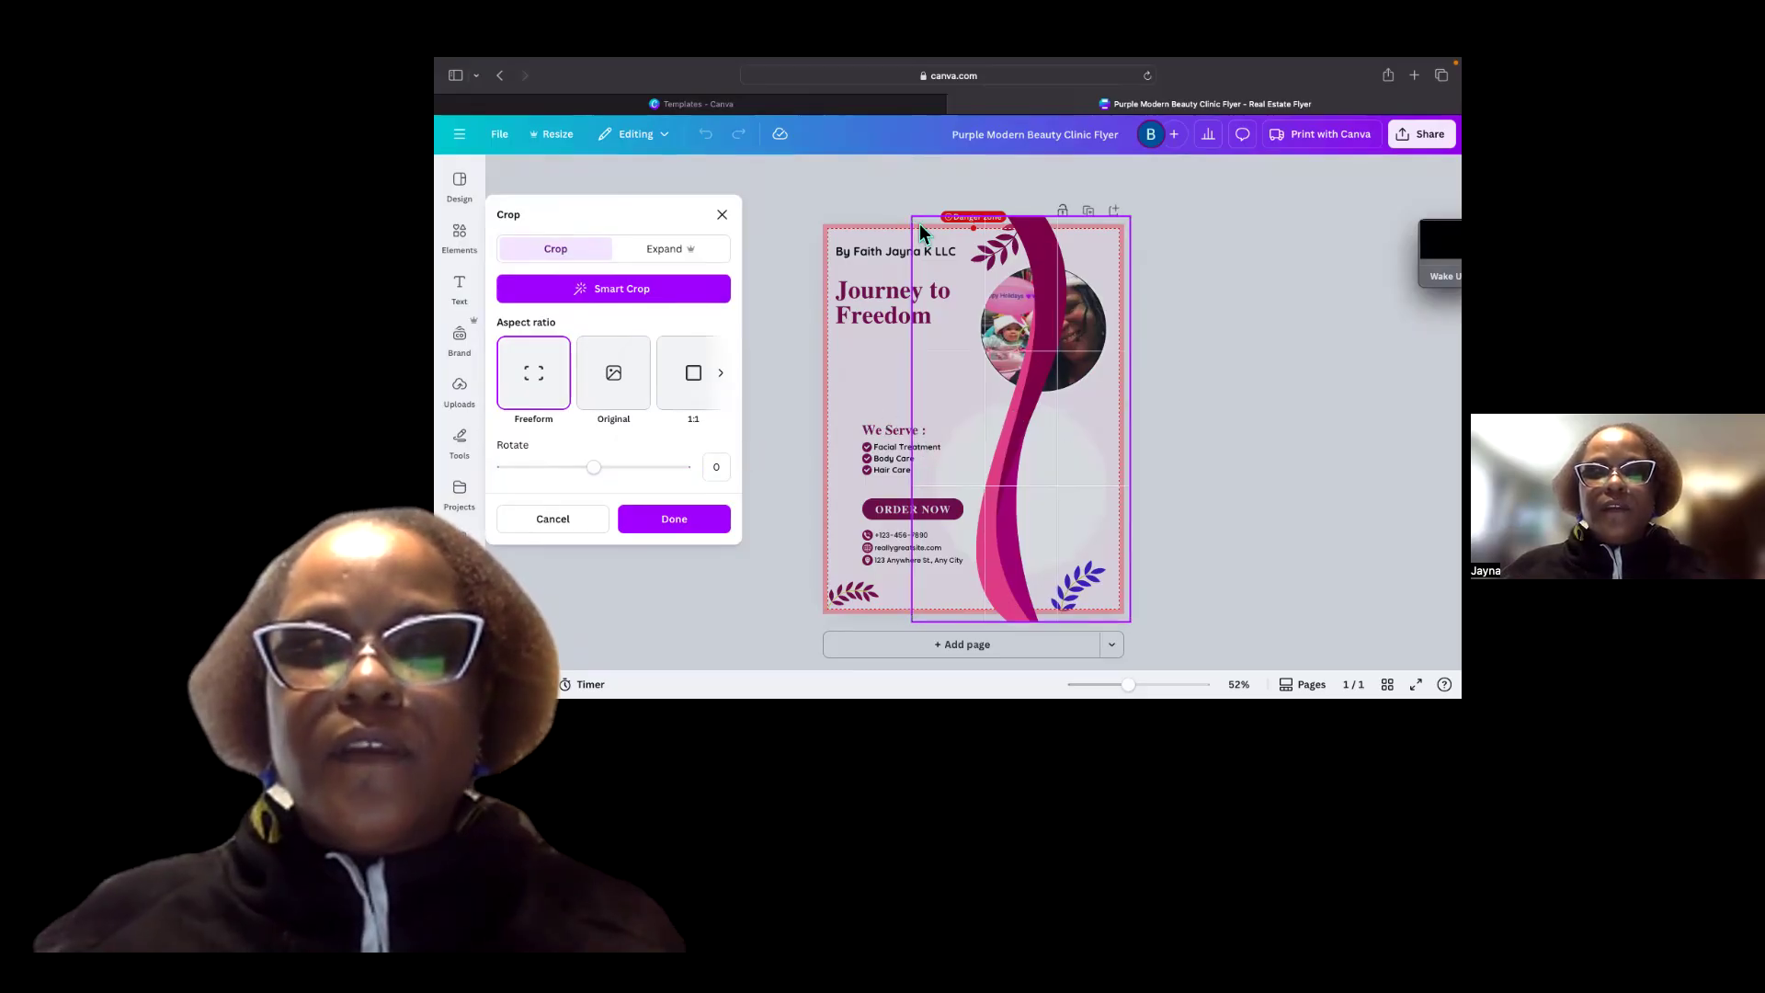
{"action": "left_click_drag", "start_coordinate": [980, 295], "coordinate": [1004, 329]}
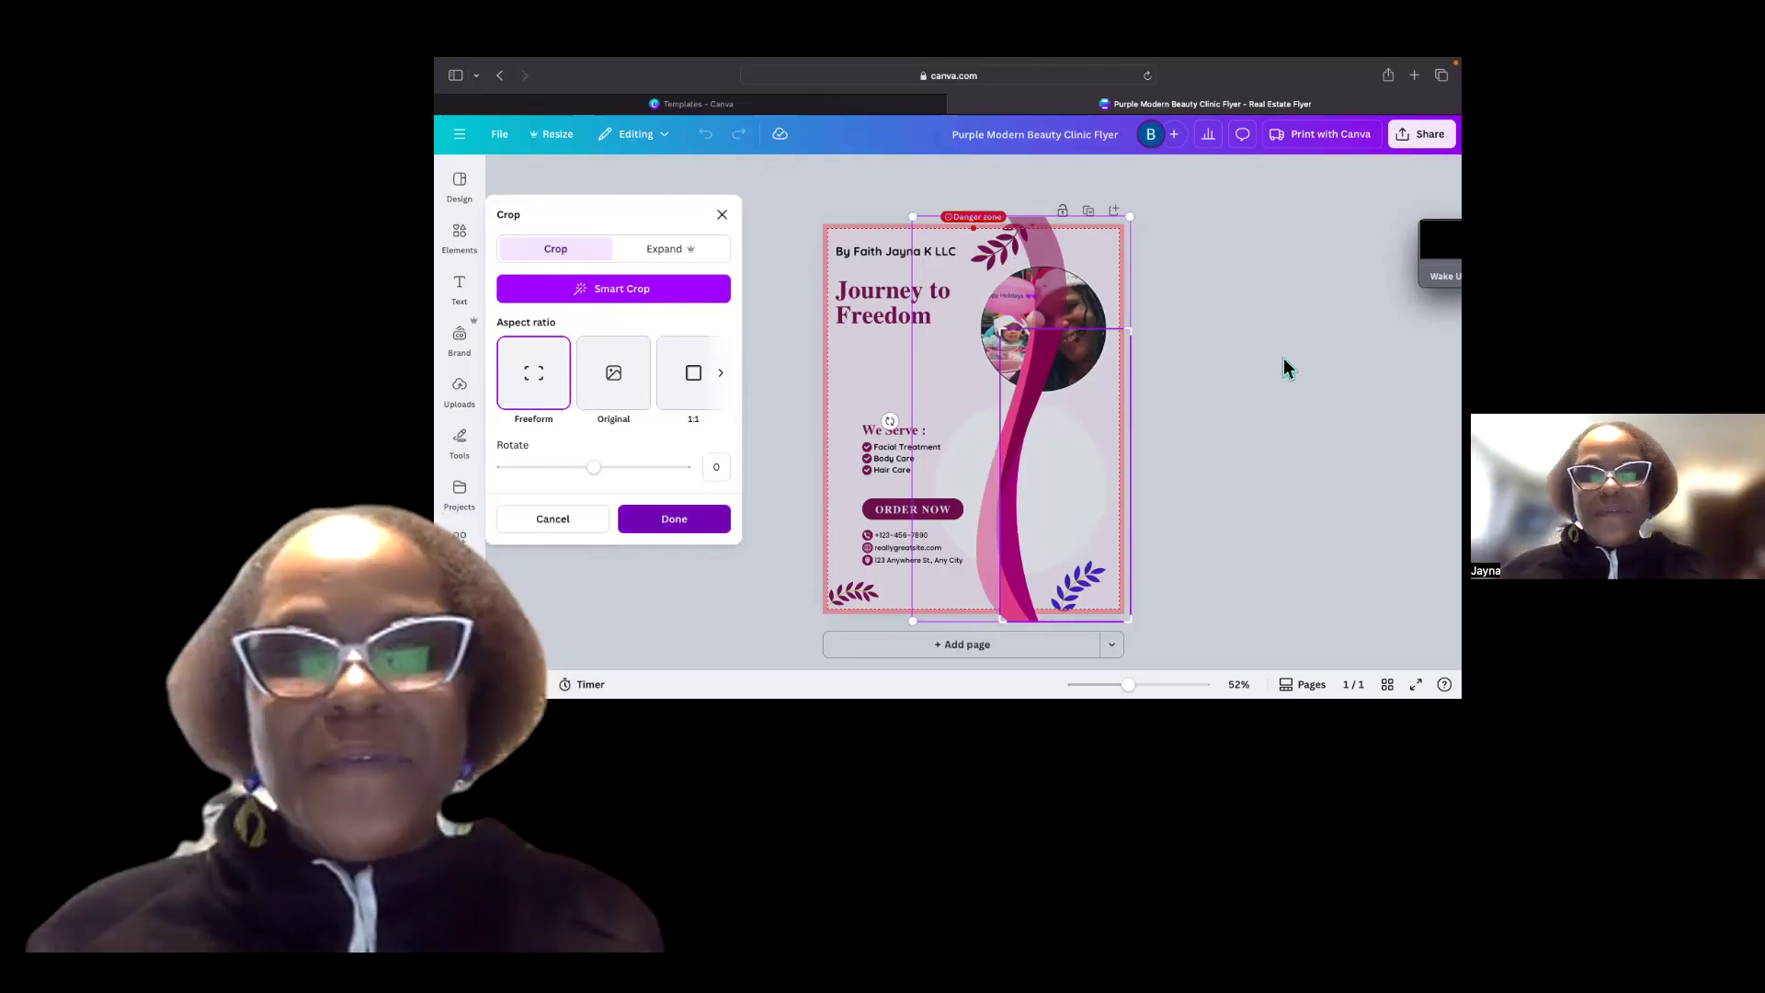
{"action": "key", "text": "Return"}
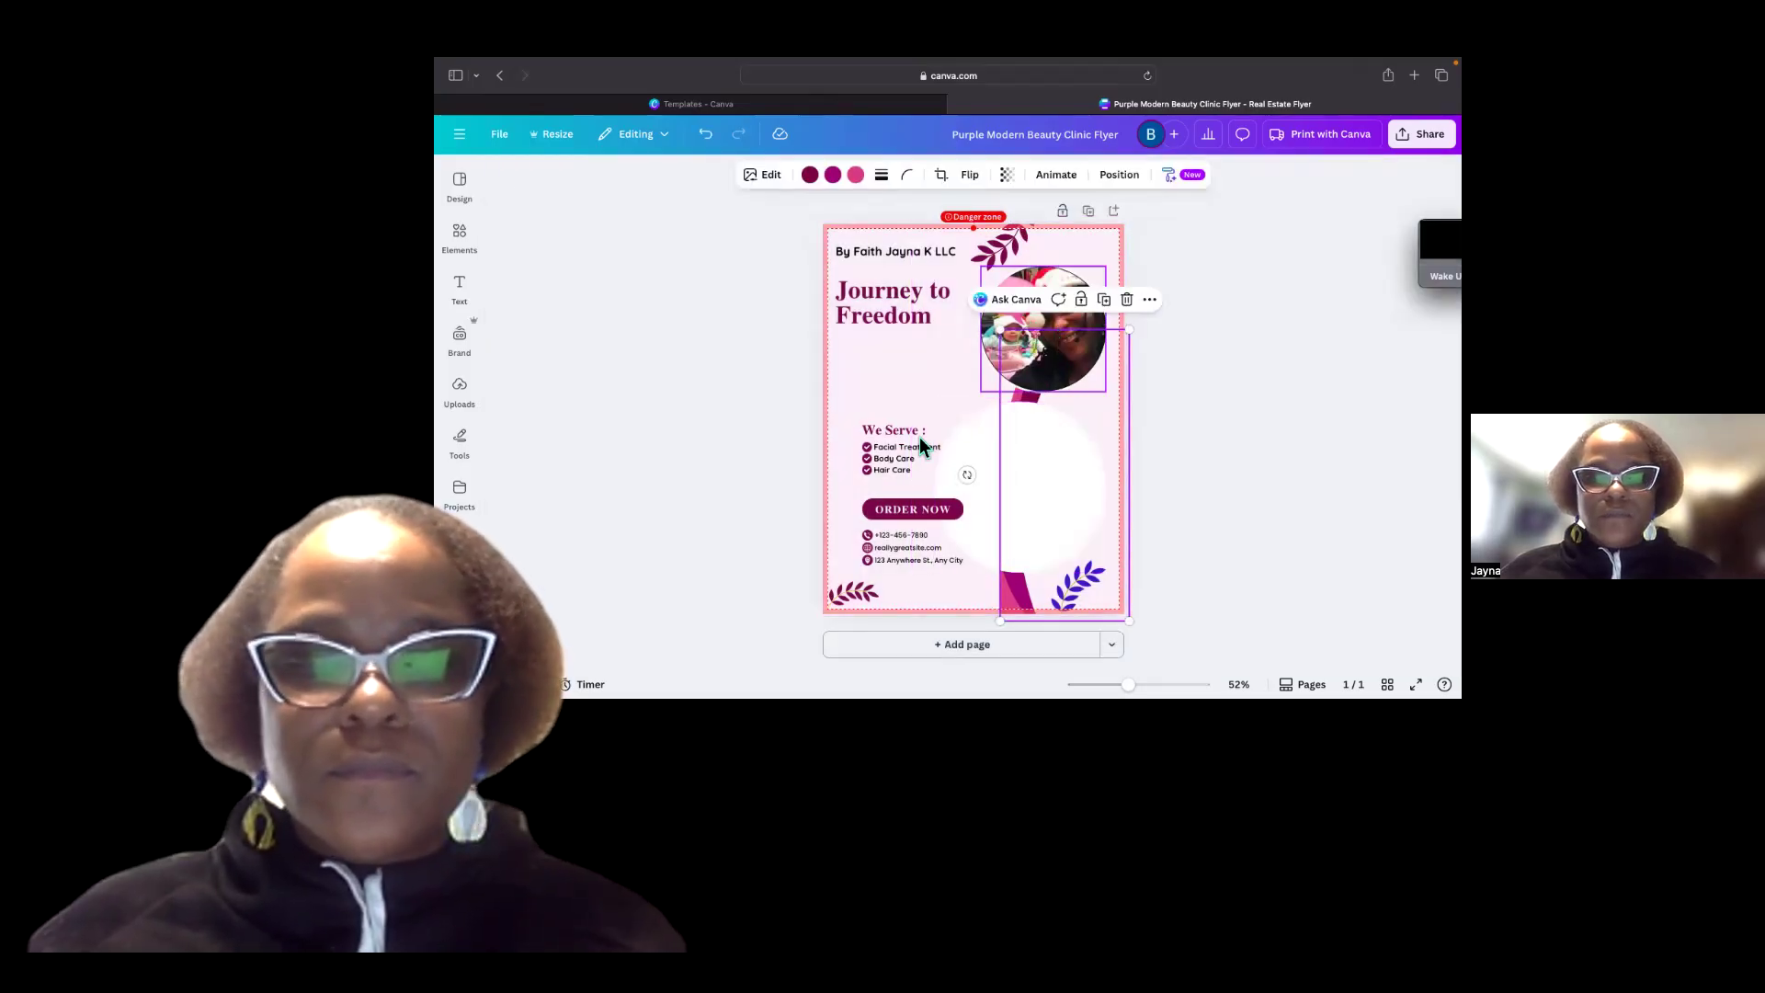
Delete the ORDER NOW button.
{"action": "left_click", "coordinate": [928, 509]}
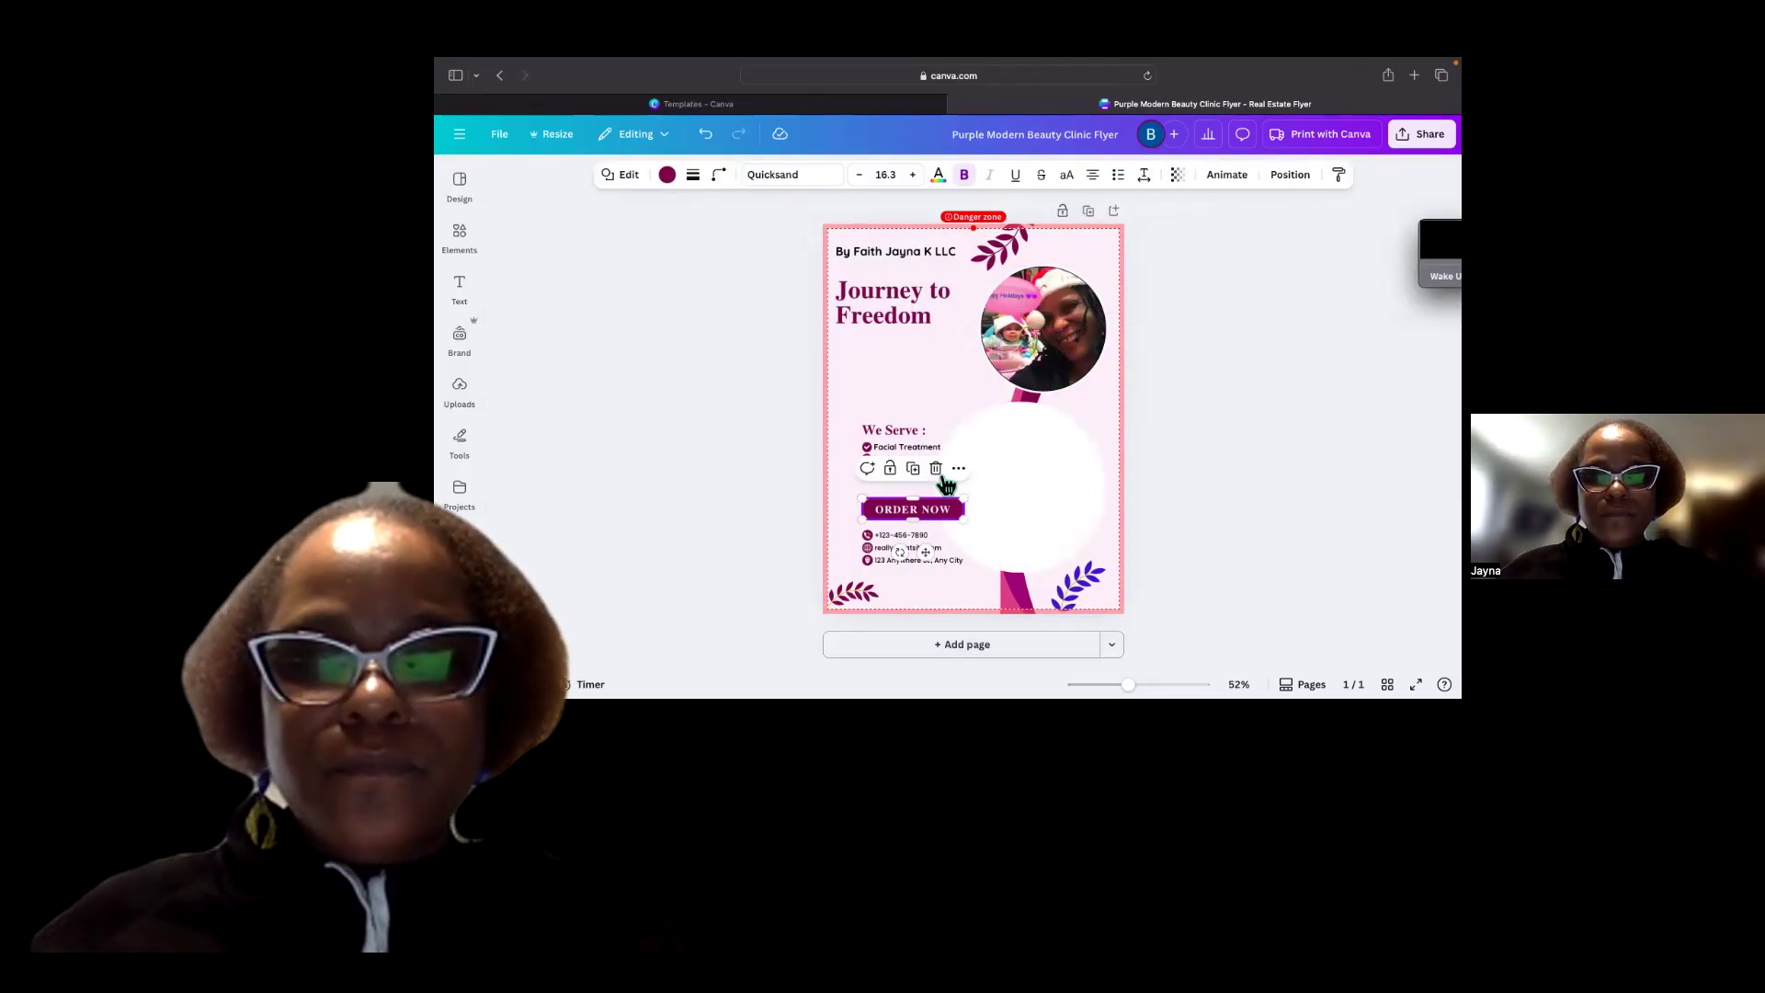
{"action": "left_click", "coordinate": [936, 468]}
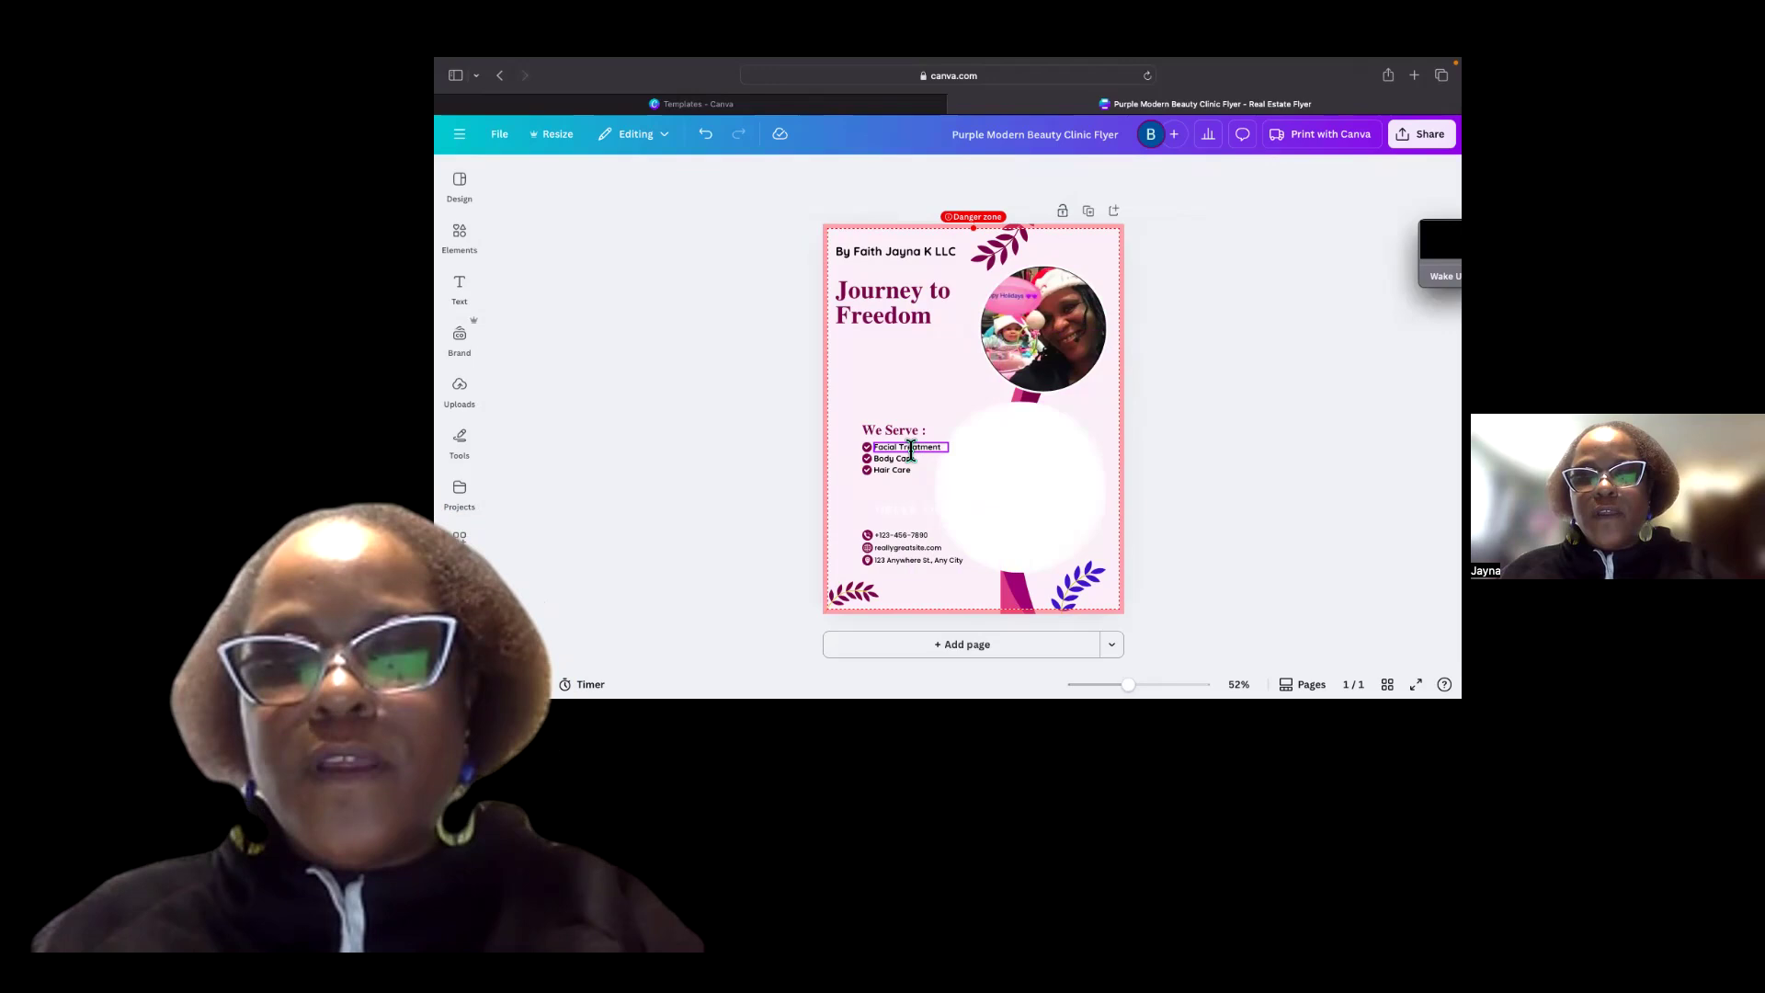
{"action": "left_click", "coordinate": [910, 450]}
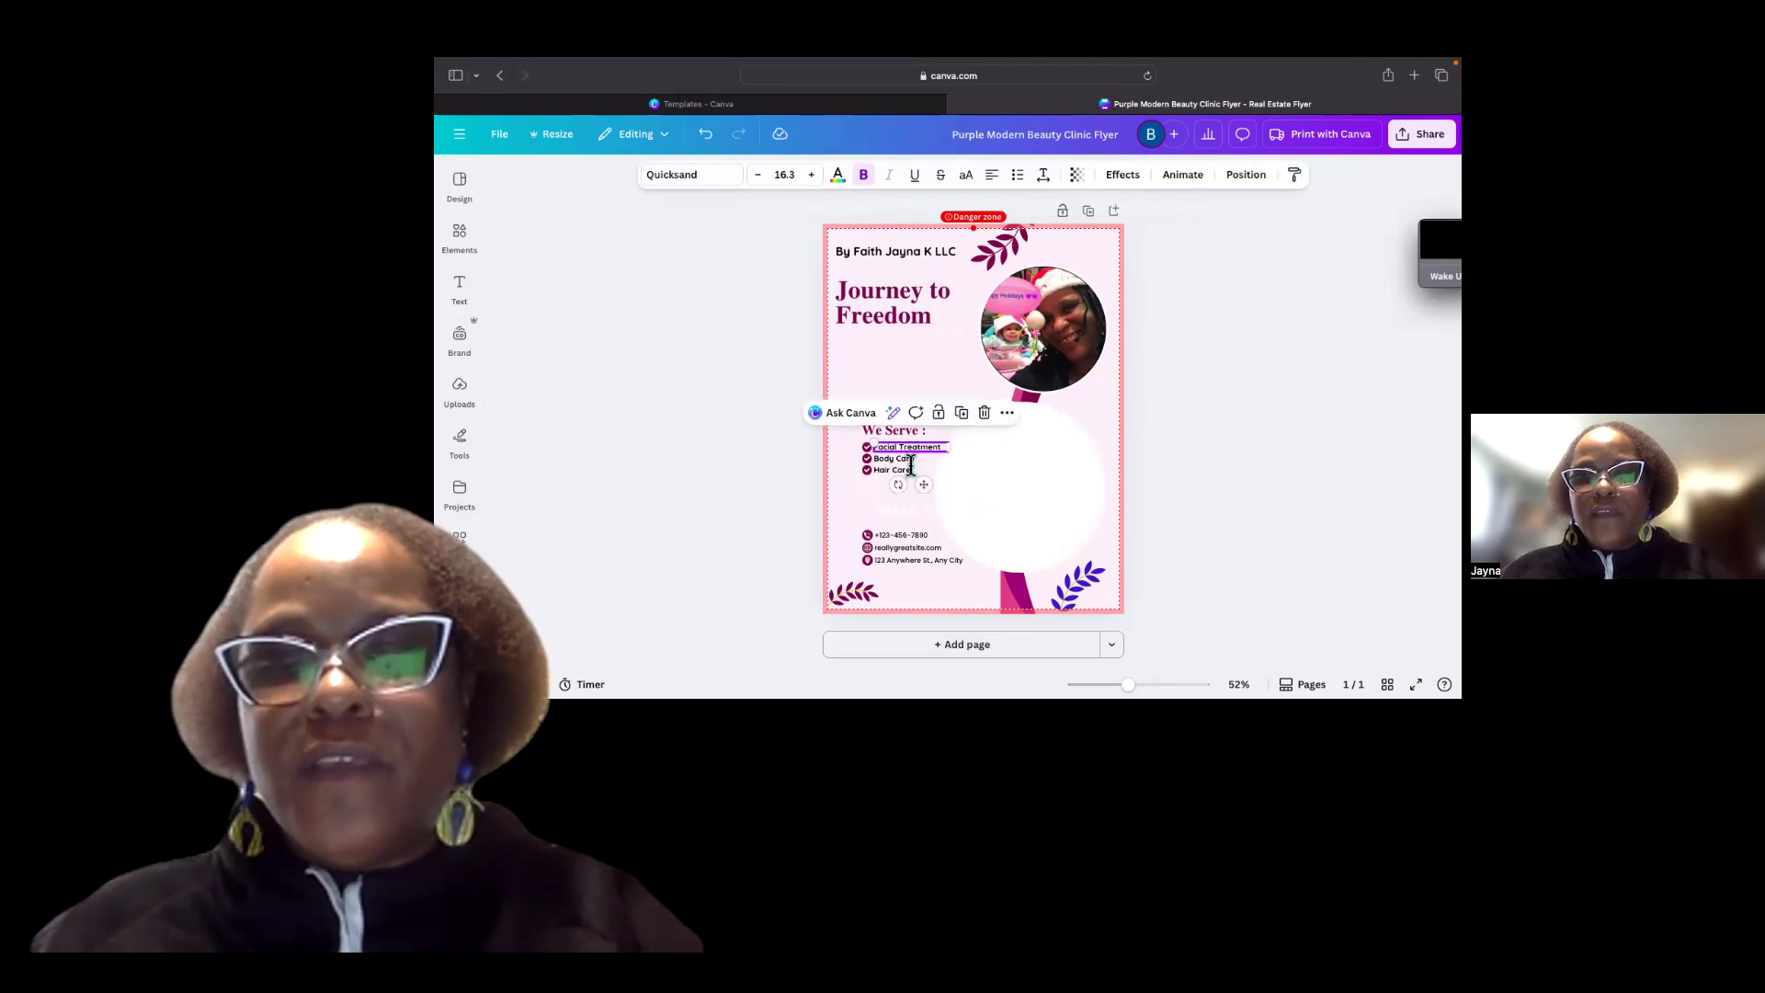
{"action": "left_click", "coordinate": [911, 461]}
{"action": "left_click", "coordinate": [912, 469]}
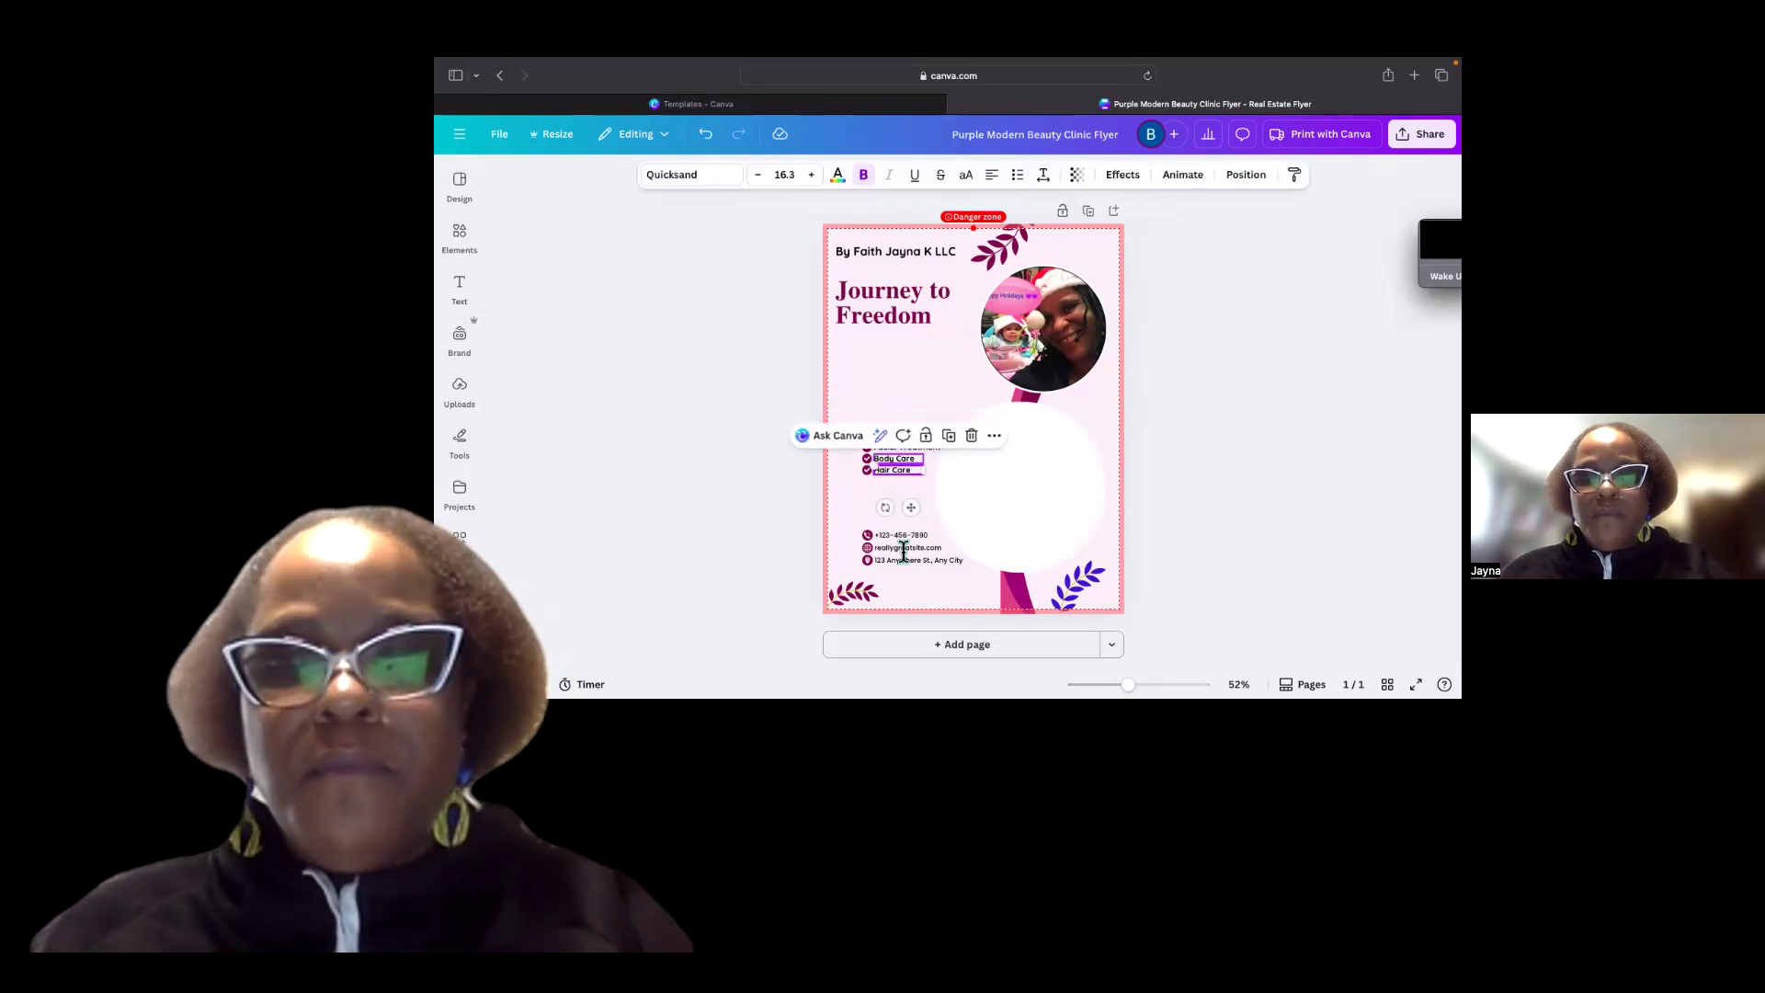
{"action": "left_click", "coordinate": [899, 535]}
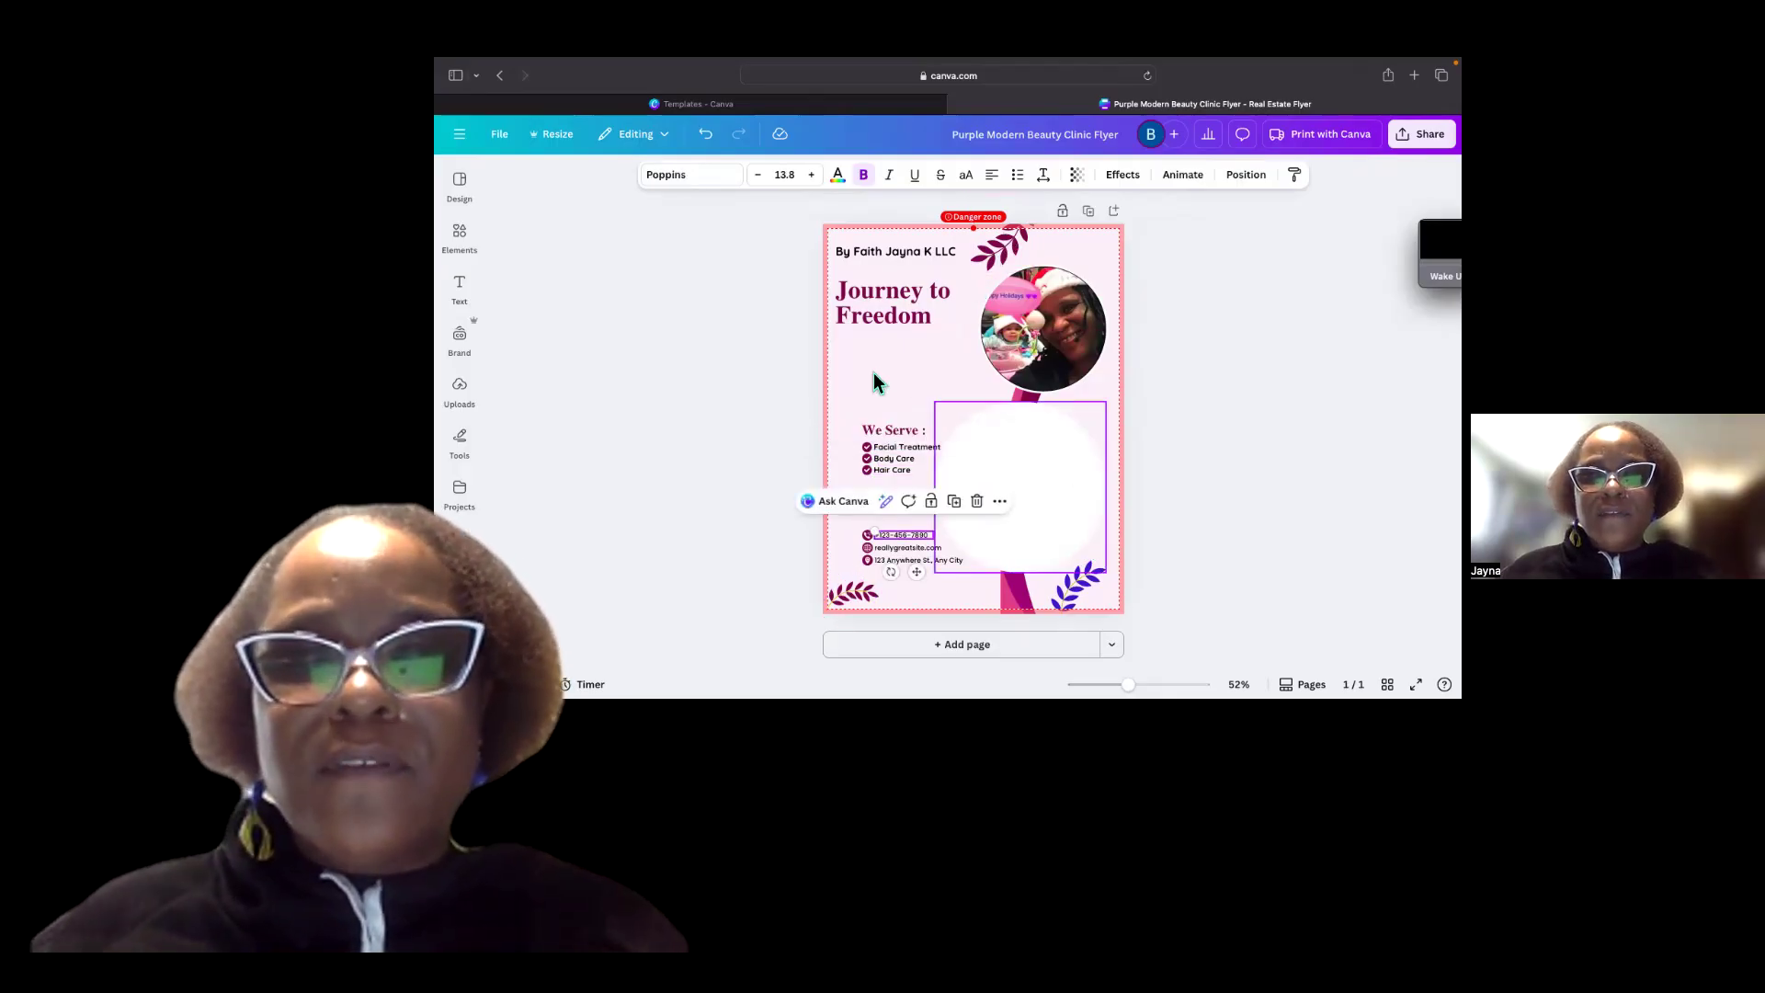
Duplicate the top leaf branch and place the copy in the flyer's top right corner.
{"action": "left_click", "coordinate": [1023, 266]}
{"action": "left_click", "coordinate": [1088, 302]}
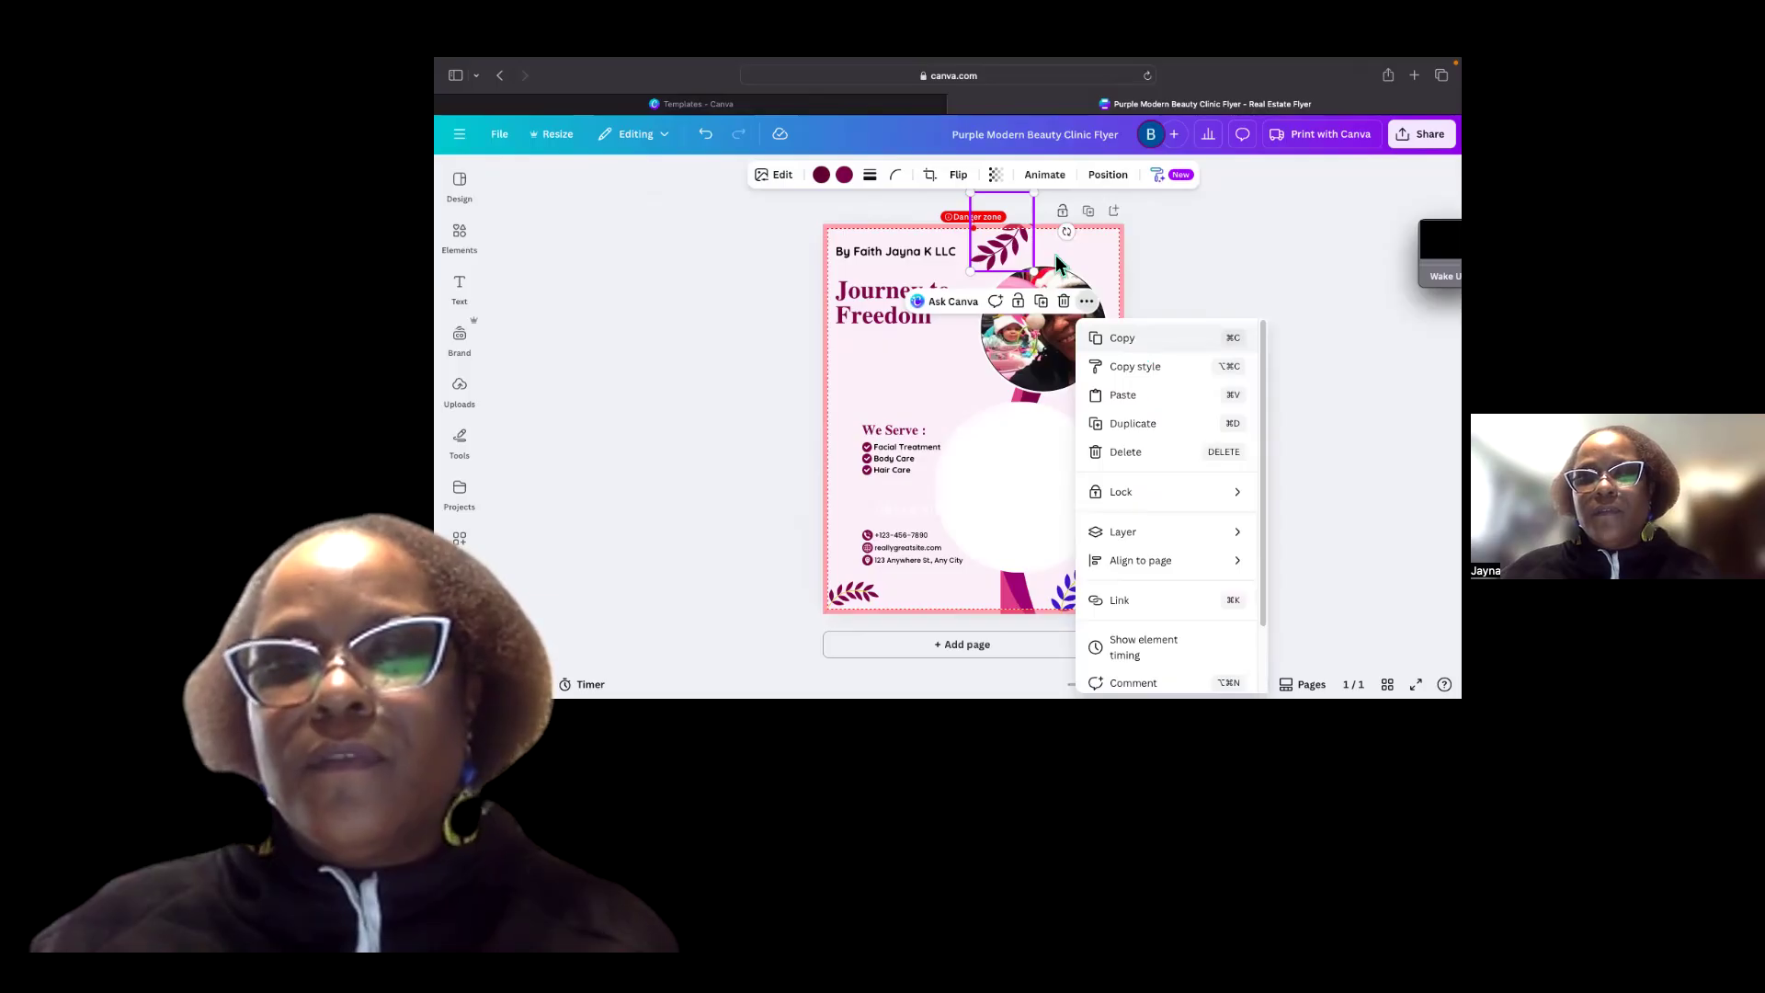
{"action": "left_click", "coordinate": [1140, 348]}
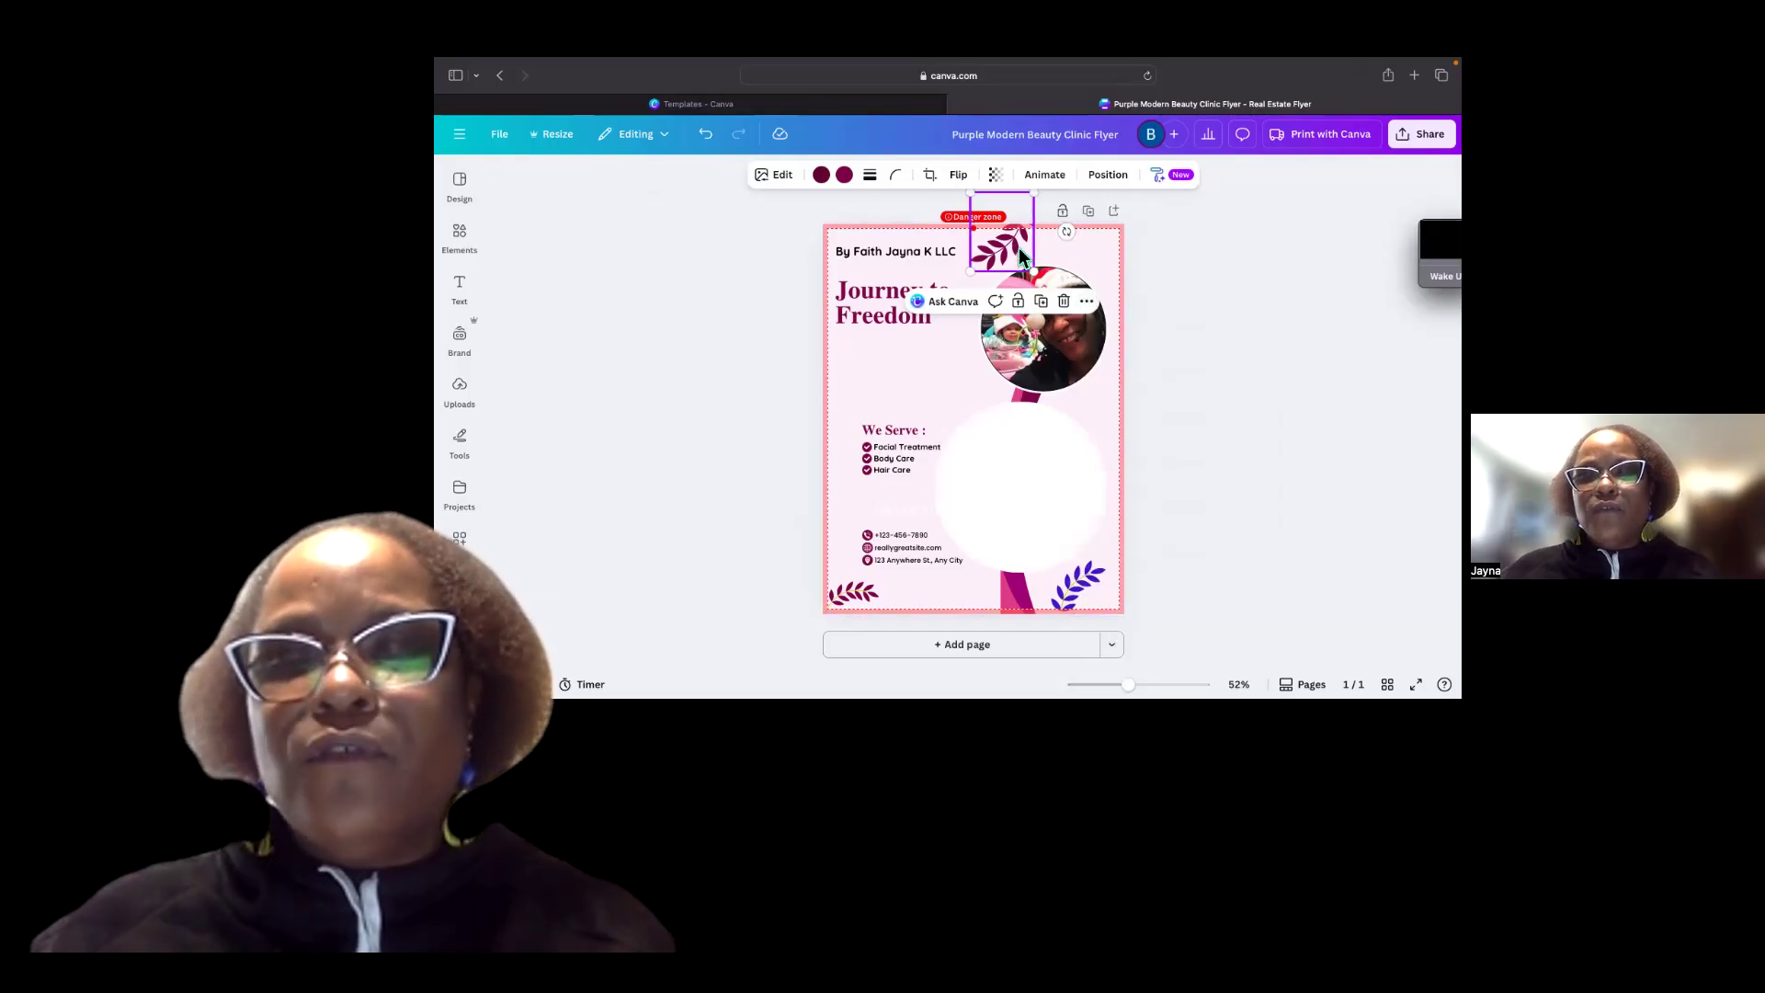
{"action": "right_click", "coordinate": [1016, 248]}
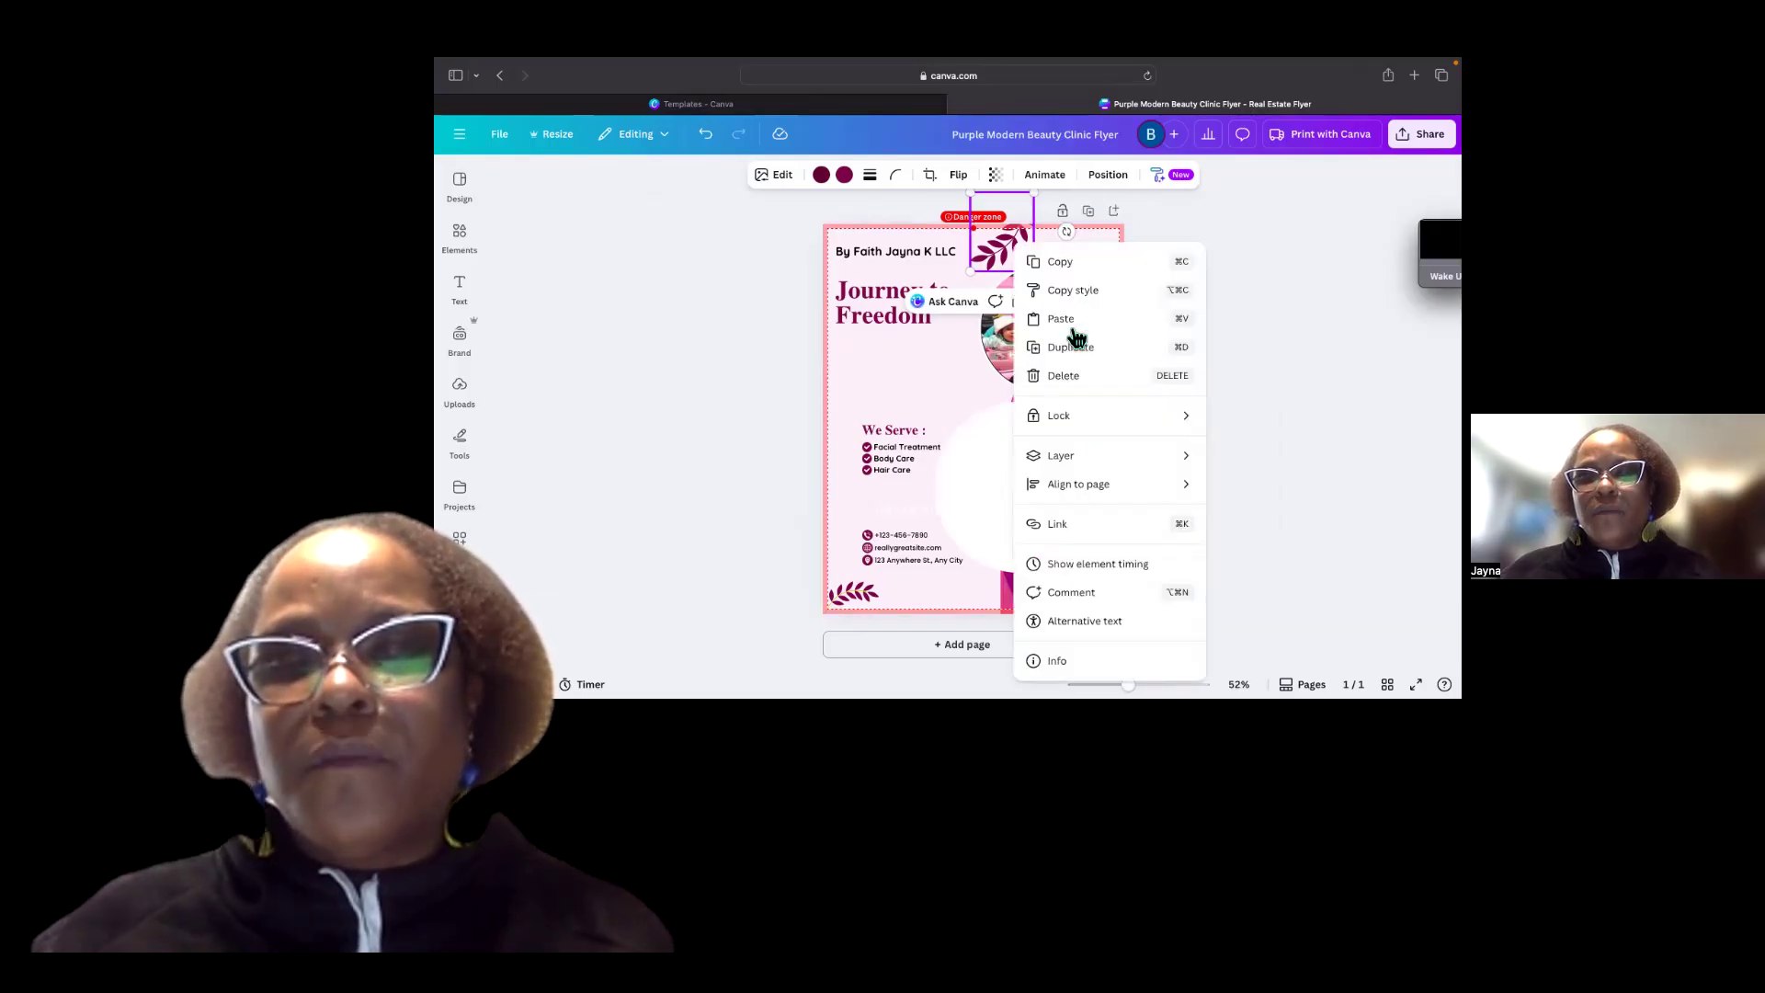
{"action": "left_click", "coordinate": [1068, 350]}
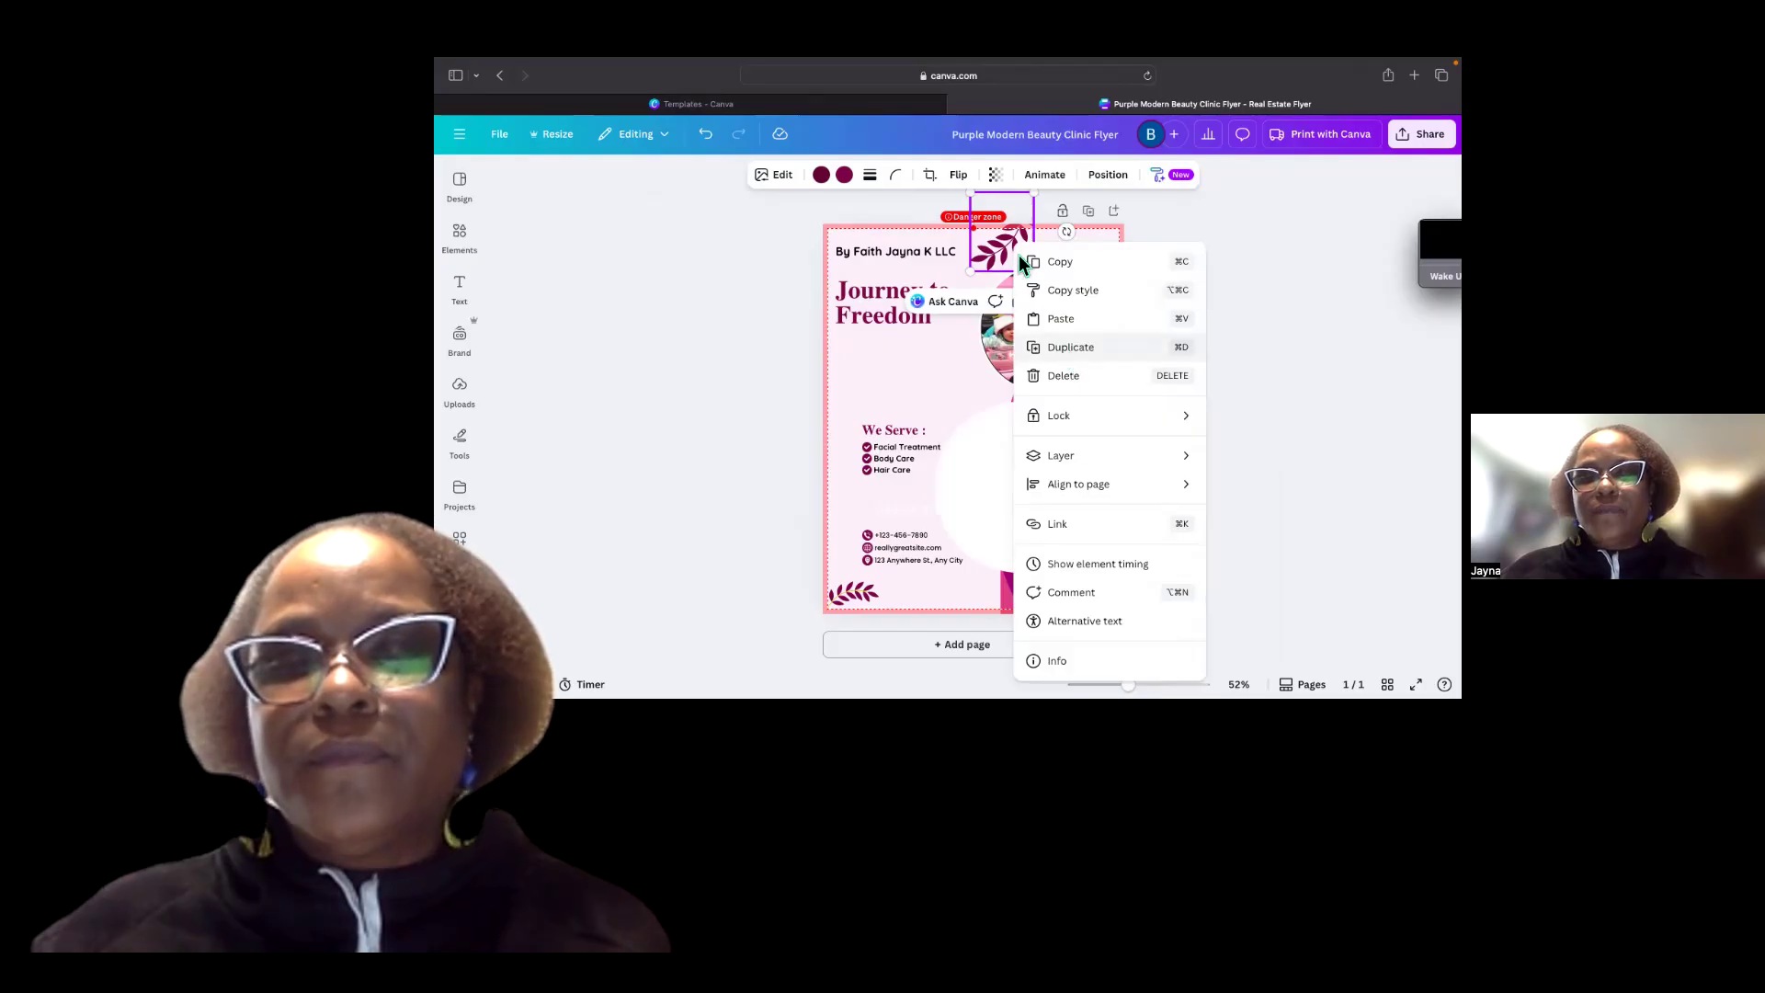
{"action": "left_click_drag", "start_coordinate": [1112, 268], "coordinate": [1108, 263]}
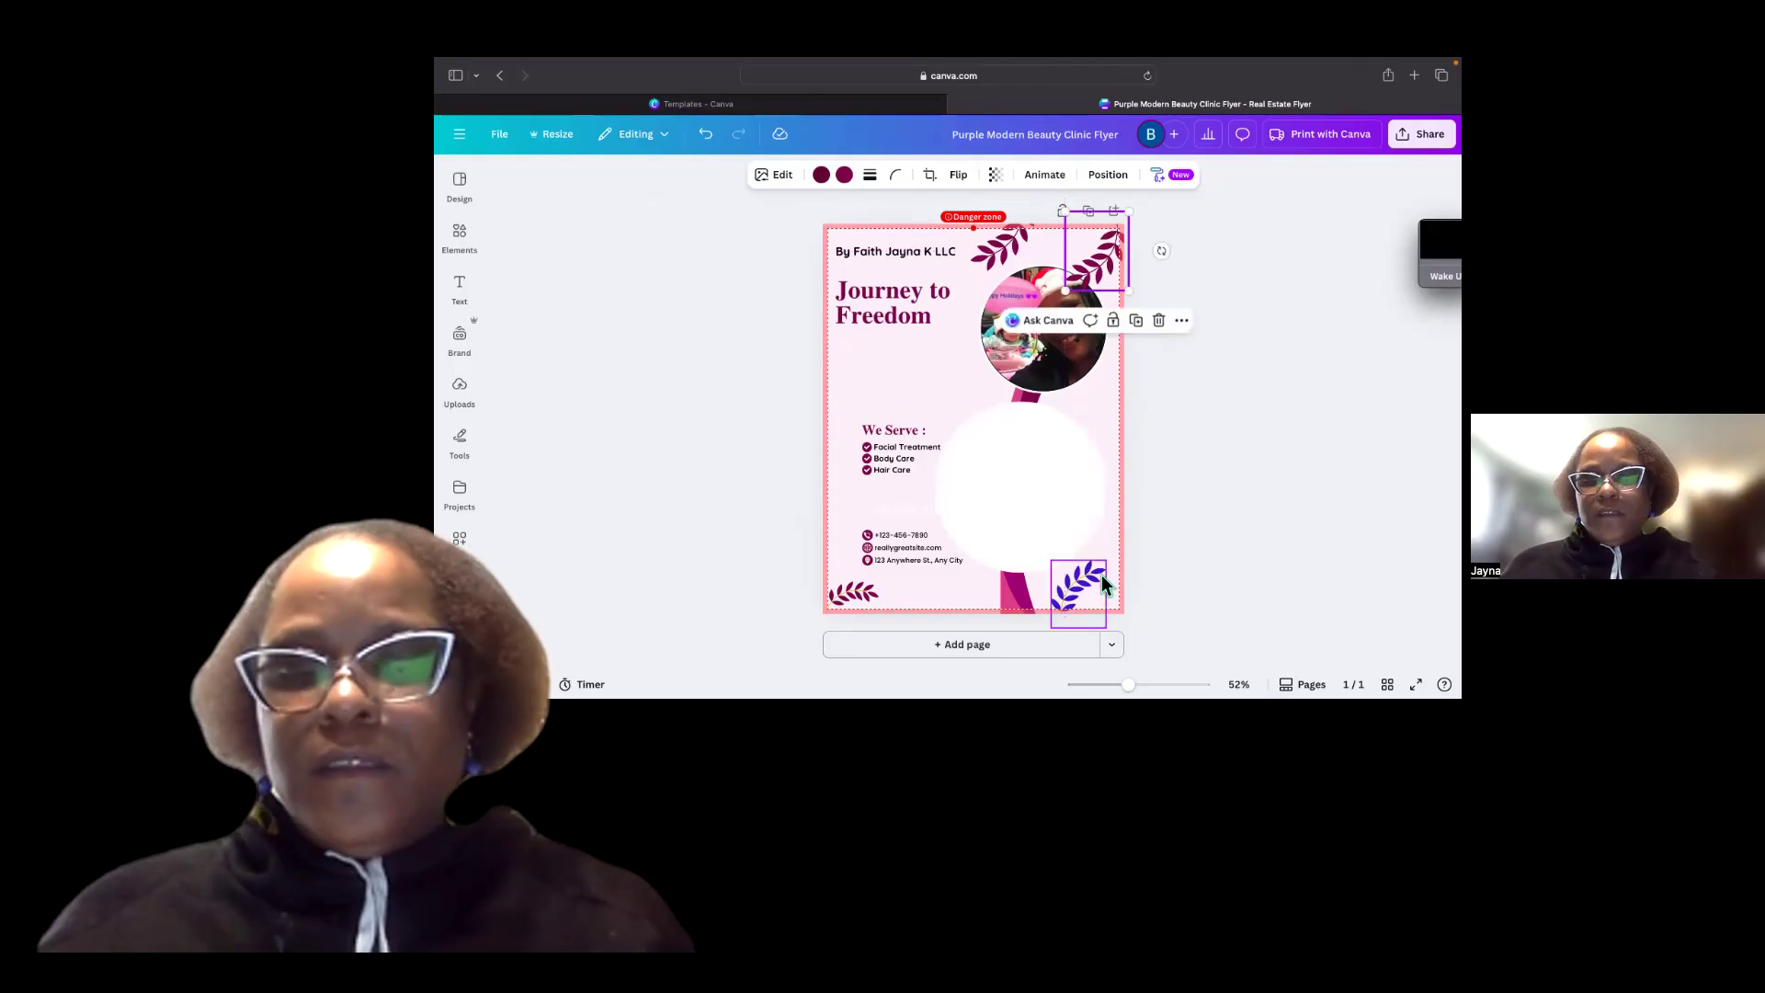
Enlarge the upper circular photo and move it down into the middle of the flyer.
{"action": "right_click", "coordinate": [1229, 579]}
{"action": "left_click", "coordinate": [1160, 471]}
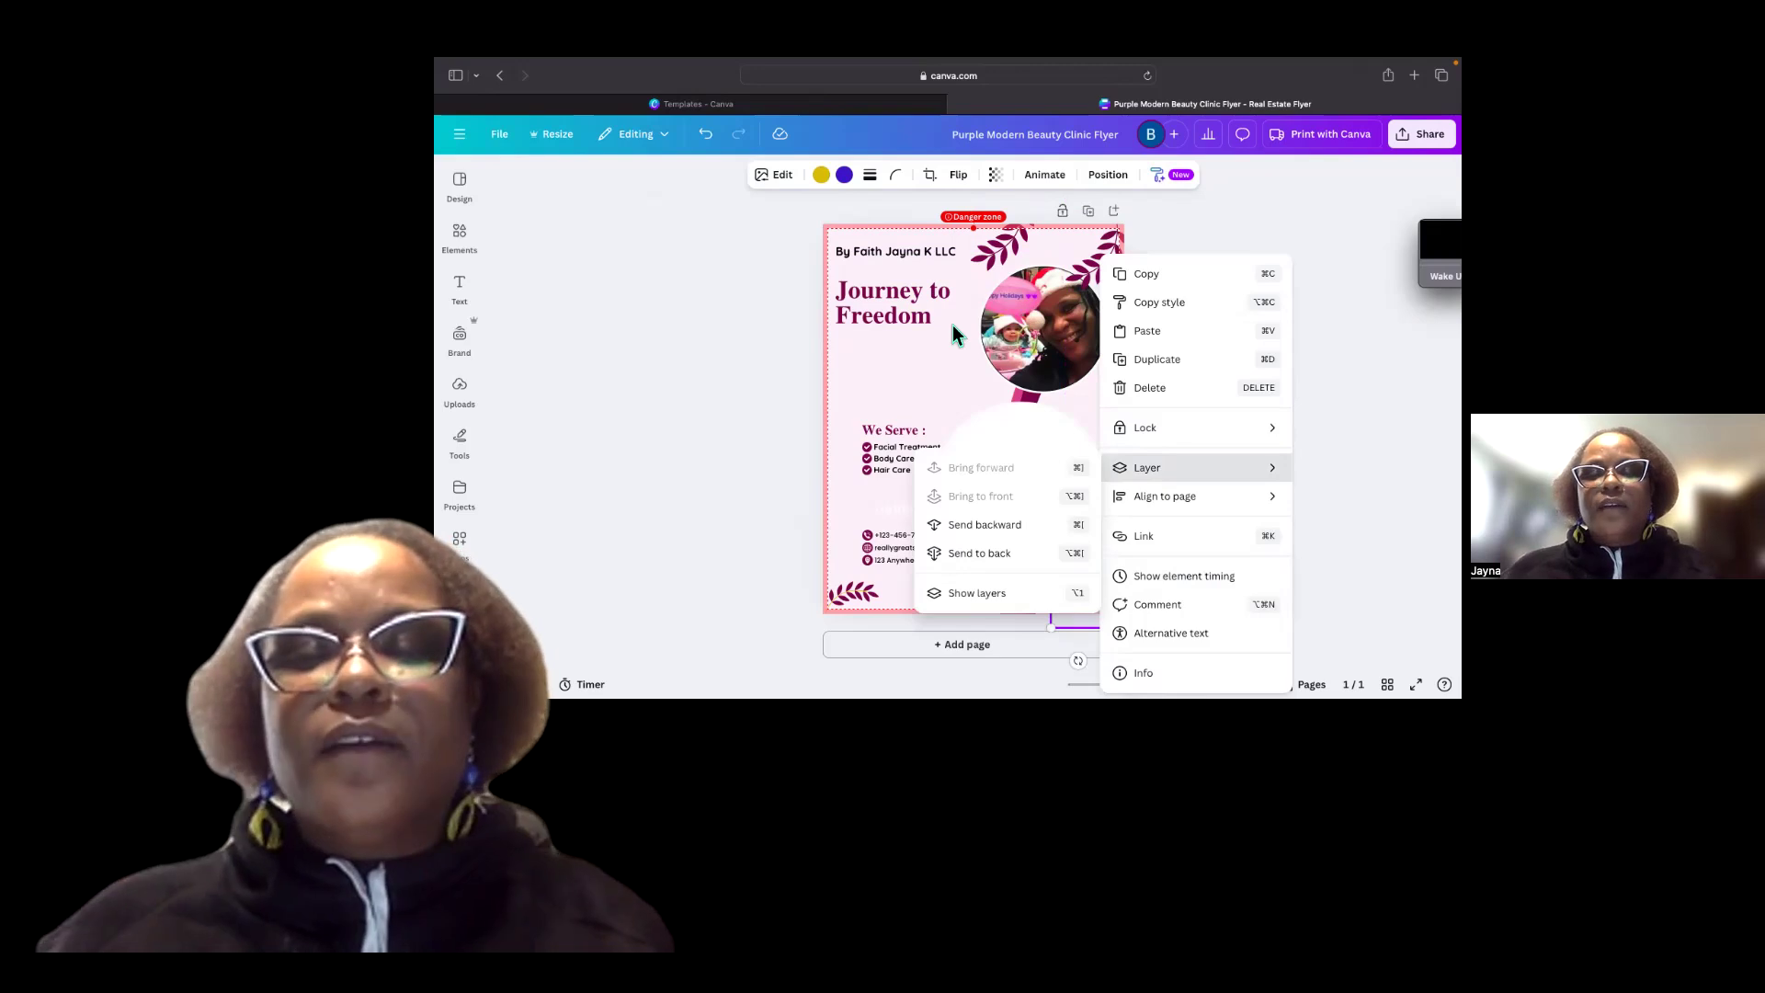
{"action": "left_click", "coordinate": [1033, 337]}
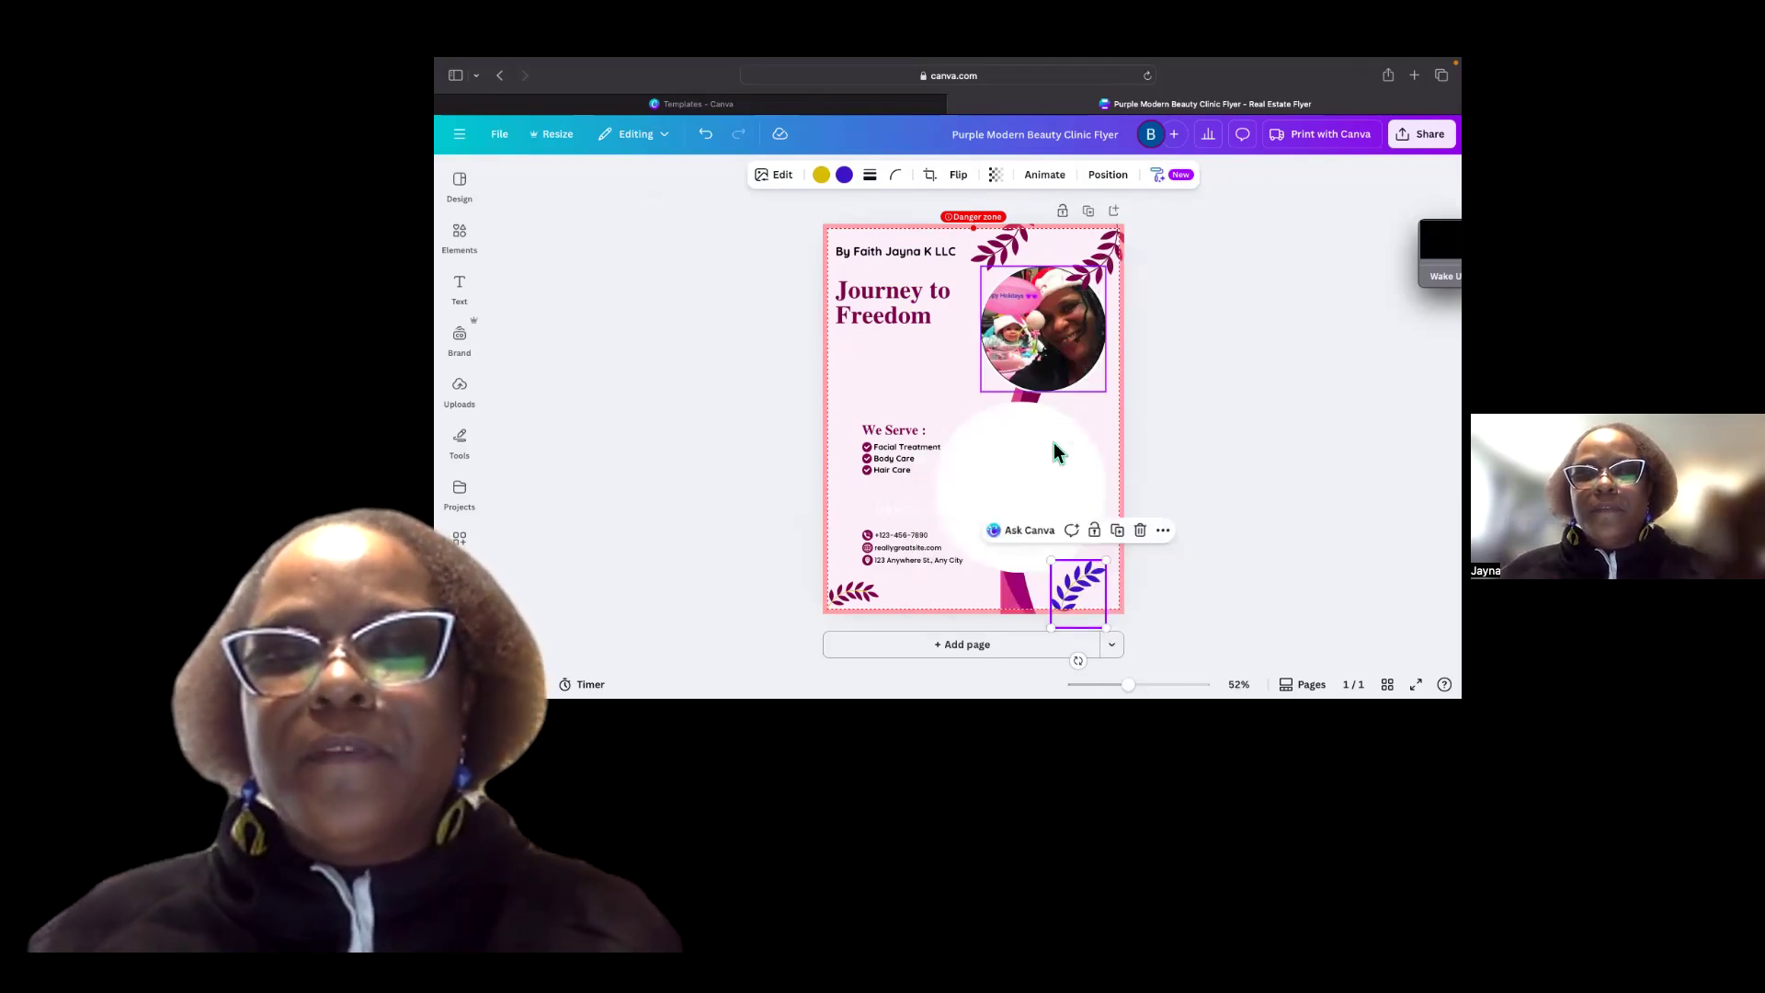
{"action": "left_click_drag", "start_coordinate": [1081, 353], "coordinate": [1053, 436]}
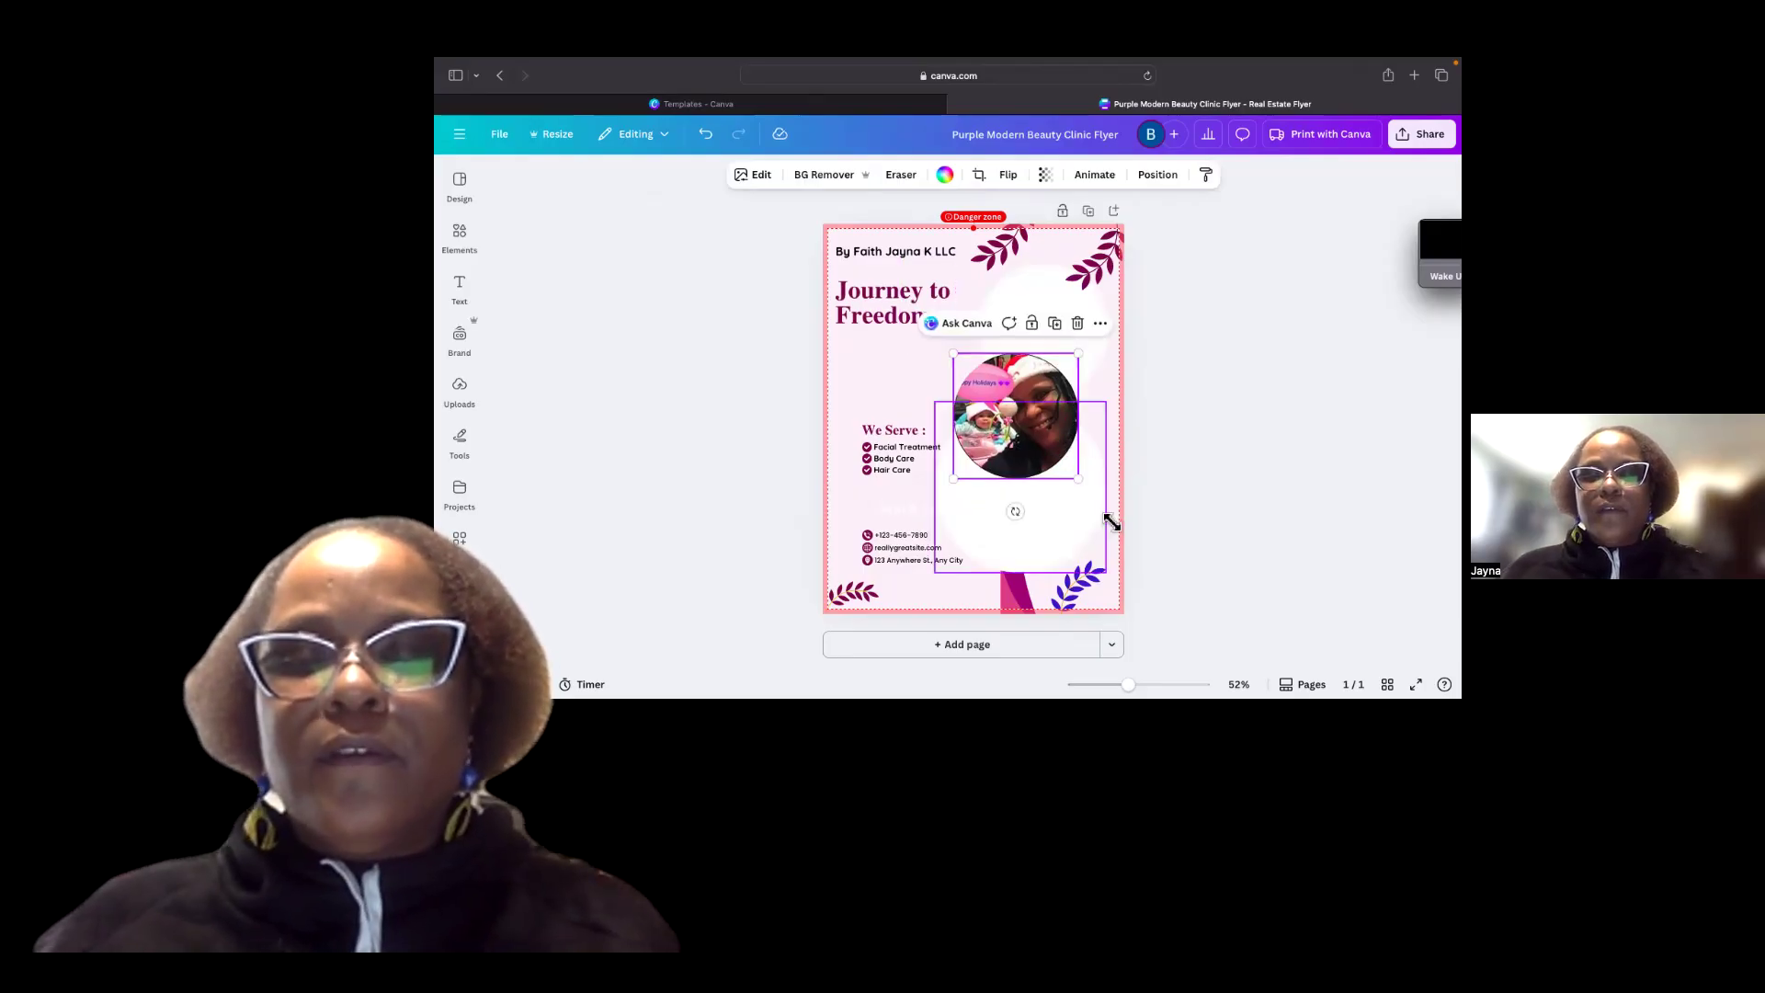
{"action": "left_click_drag", "start_coordinate": [1078, 479], "coordinate": [1135, 534]}
{"action": "left_click_drag", "start_coordinate": [1040, 415], "coordinate": [981, 384]}
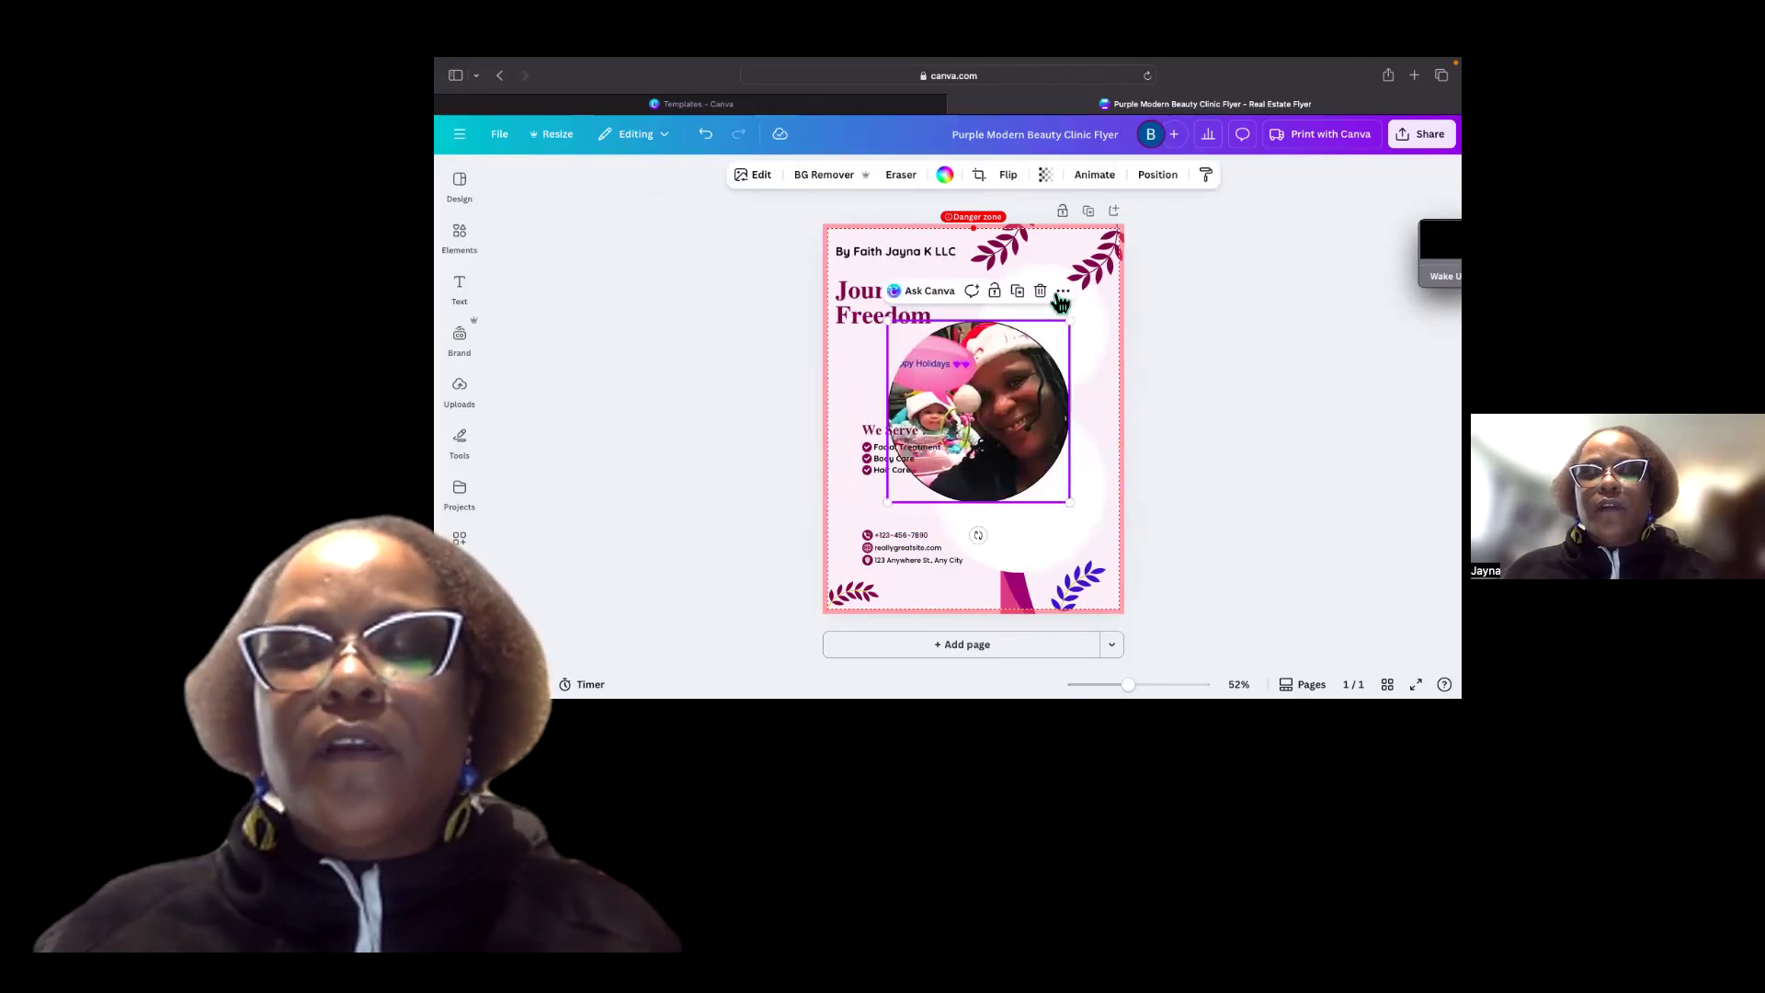
Send the enlarged photo one layer backward.
{"action": "left_click", "coordinate": [1062, 292]}
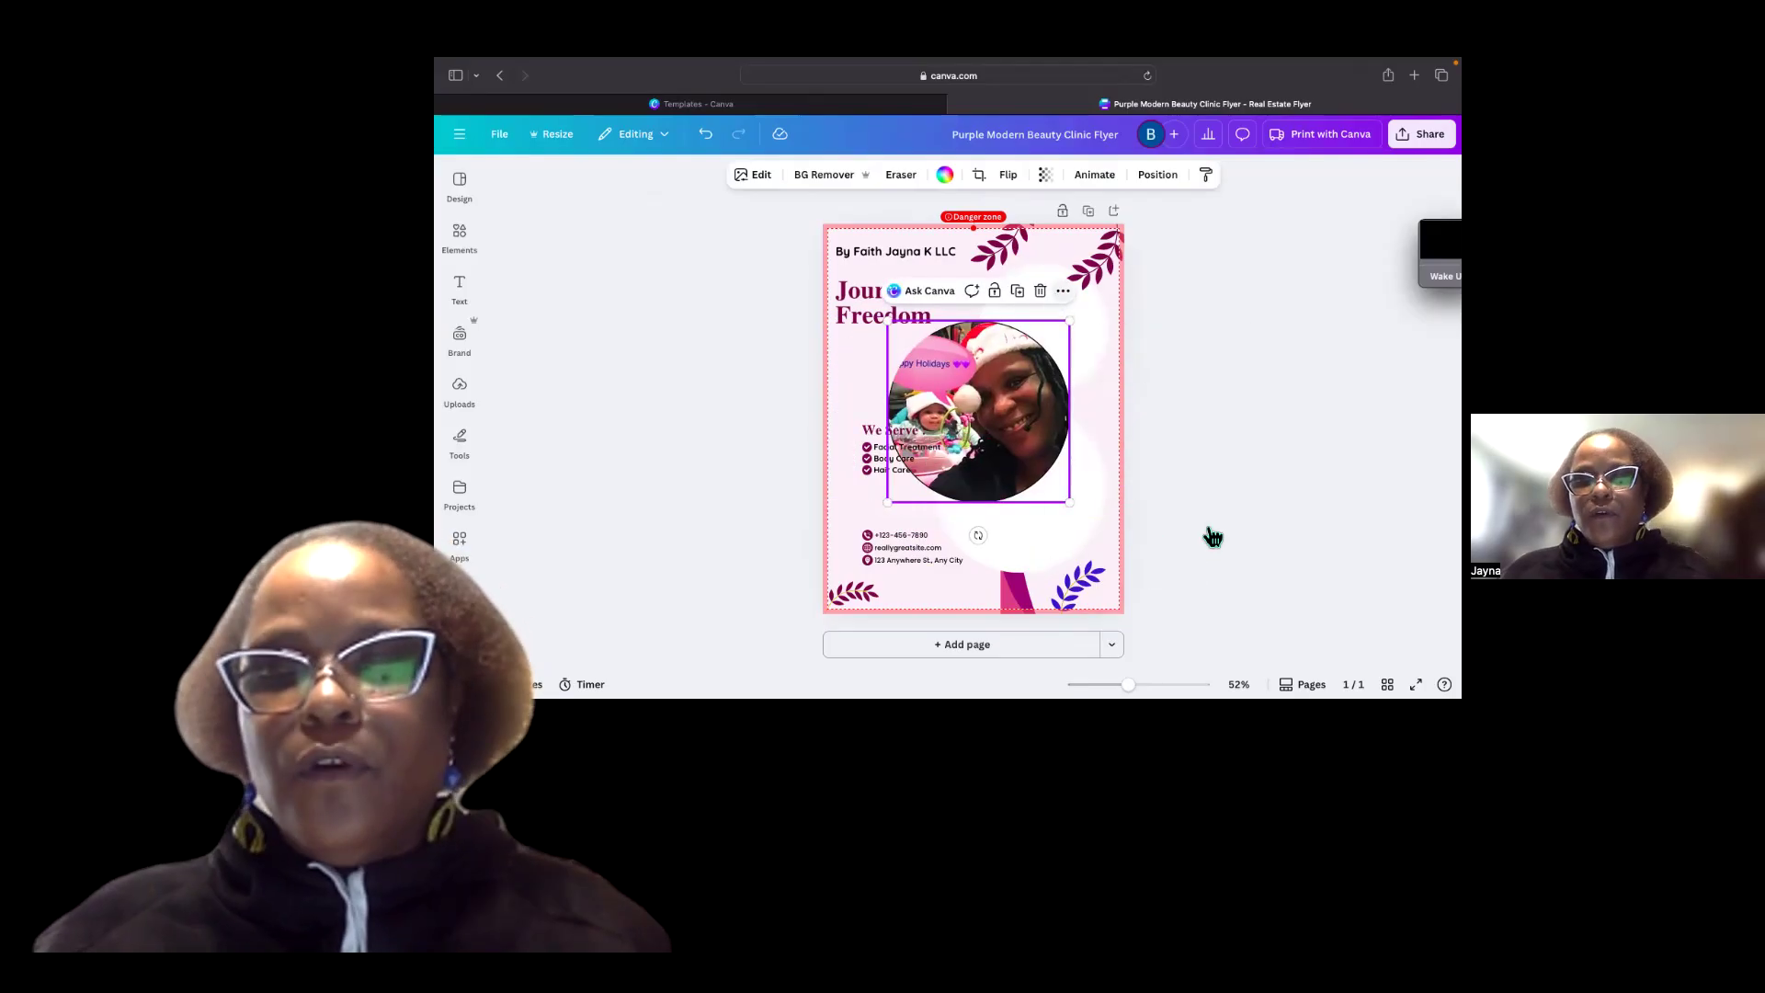
{"action": "mouse_move", "coordinate": [1229, 528]}
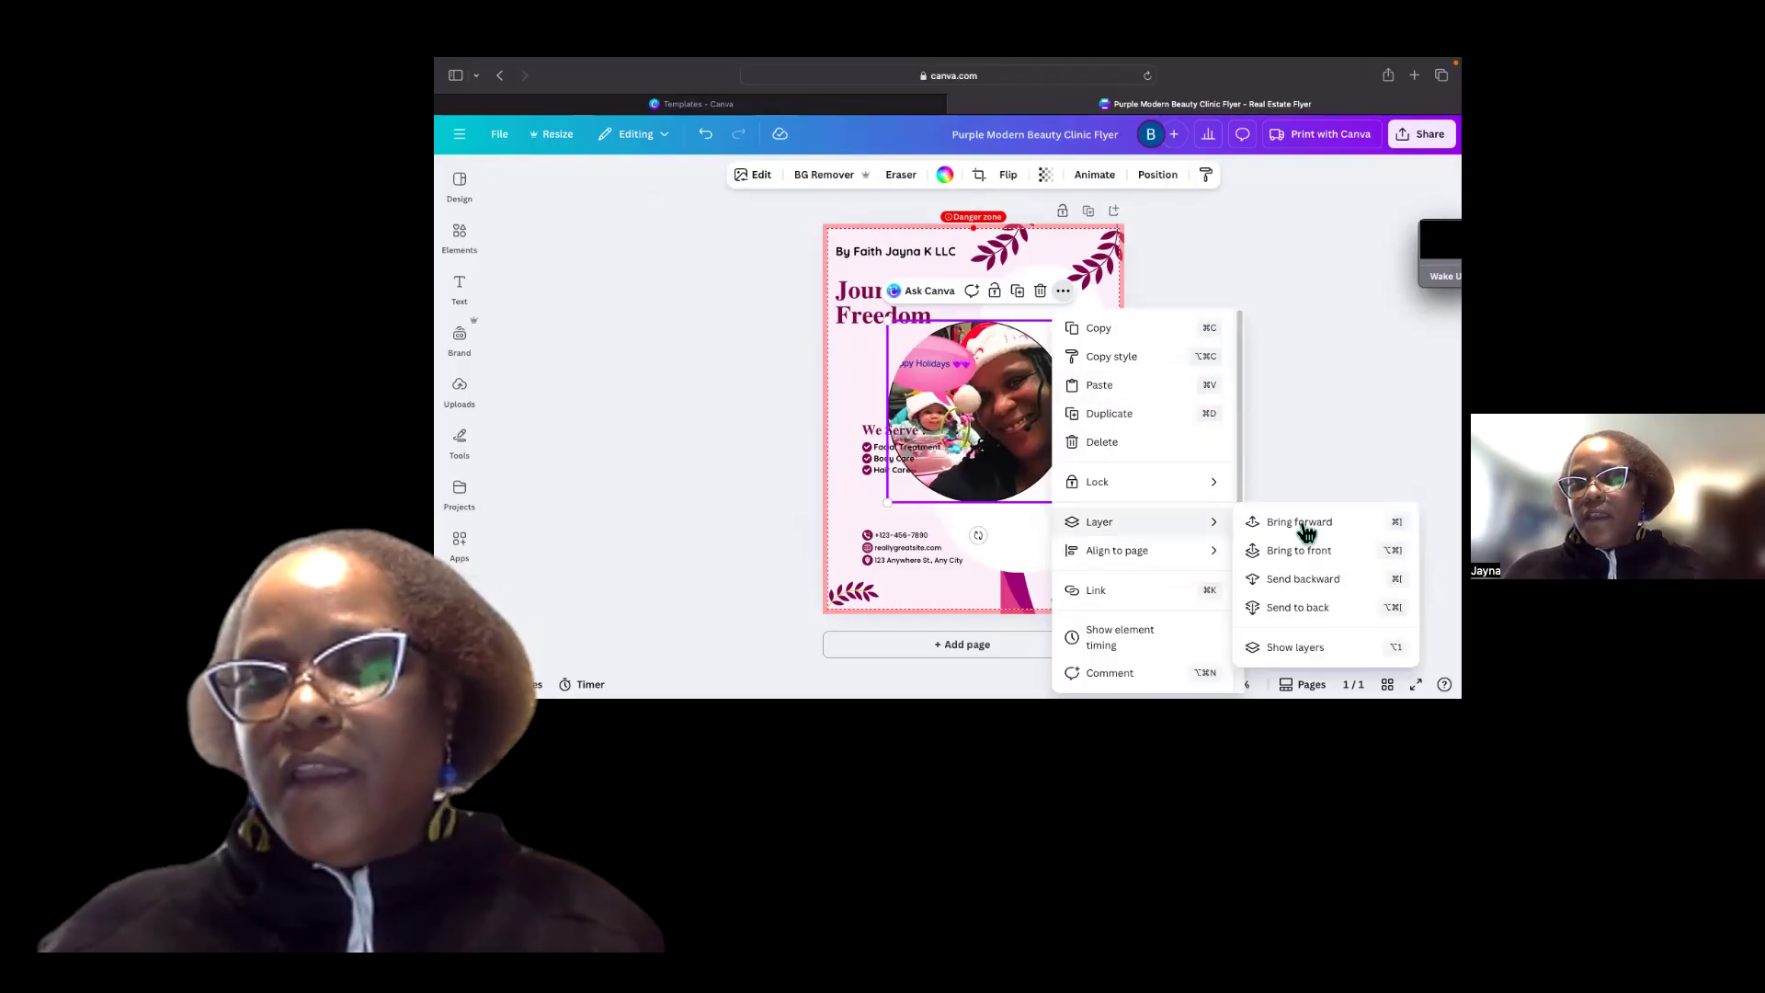
{"action": "left_click", "coordinate": [1324, 587]}
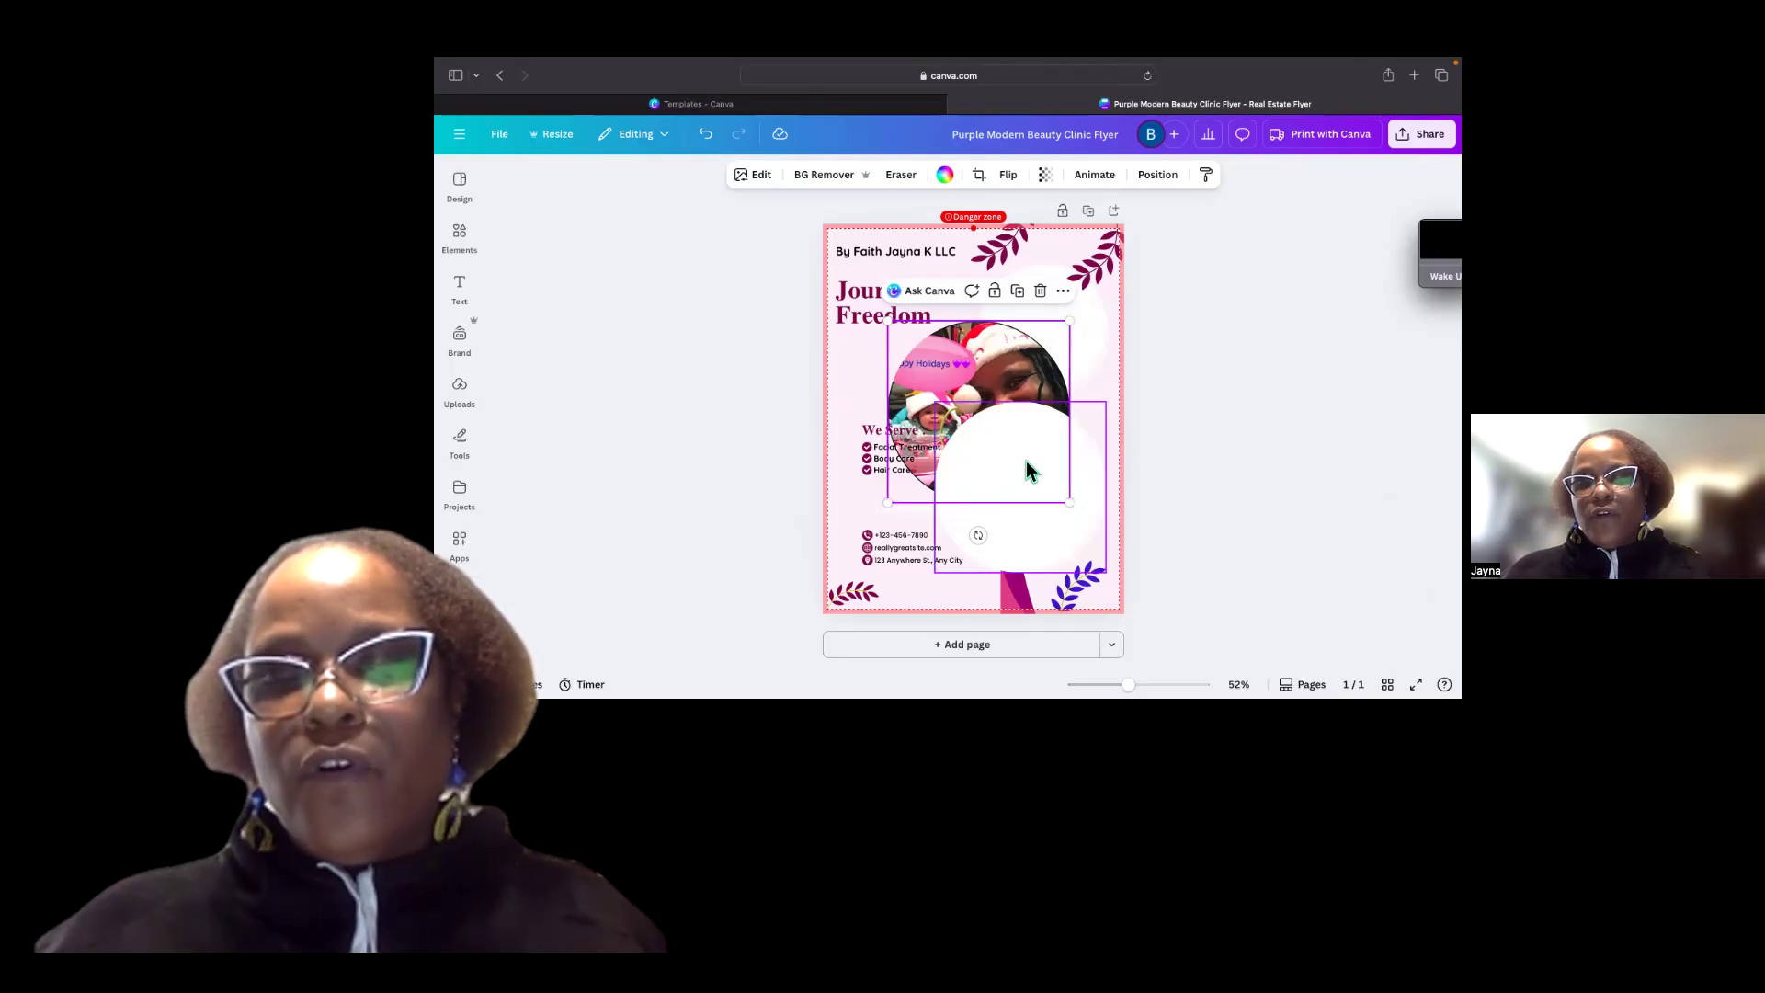
Send the white circular backdrop one layer backward so the photo shows in front of it.
{"action": "left_click", "coordinate": [1101, 405]}
{"action": "left_click", "coordinate": [1106, 373]}
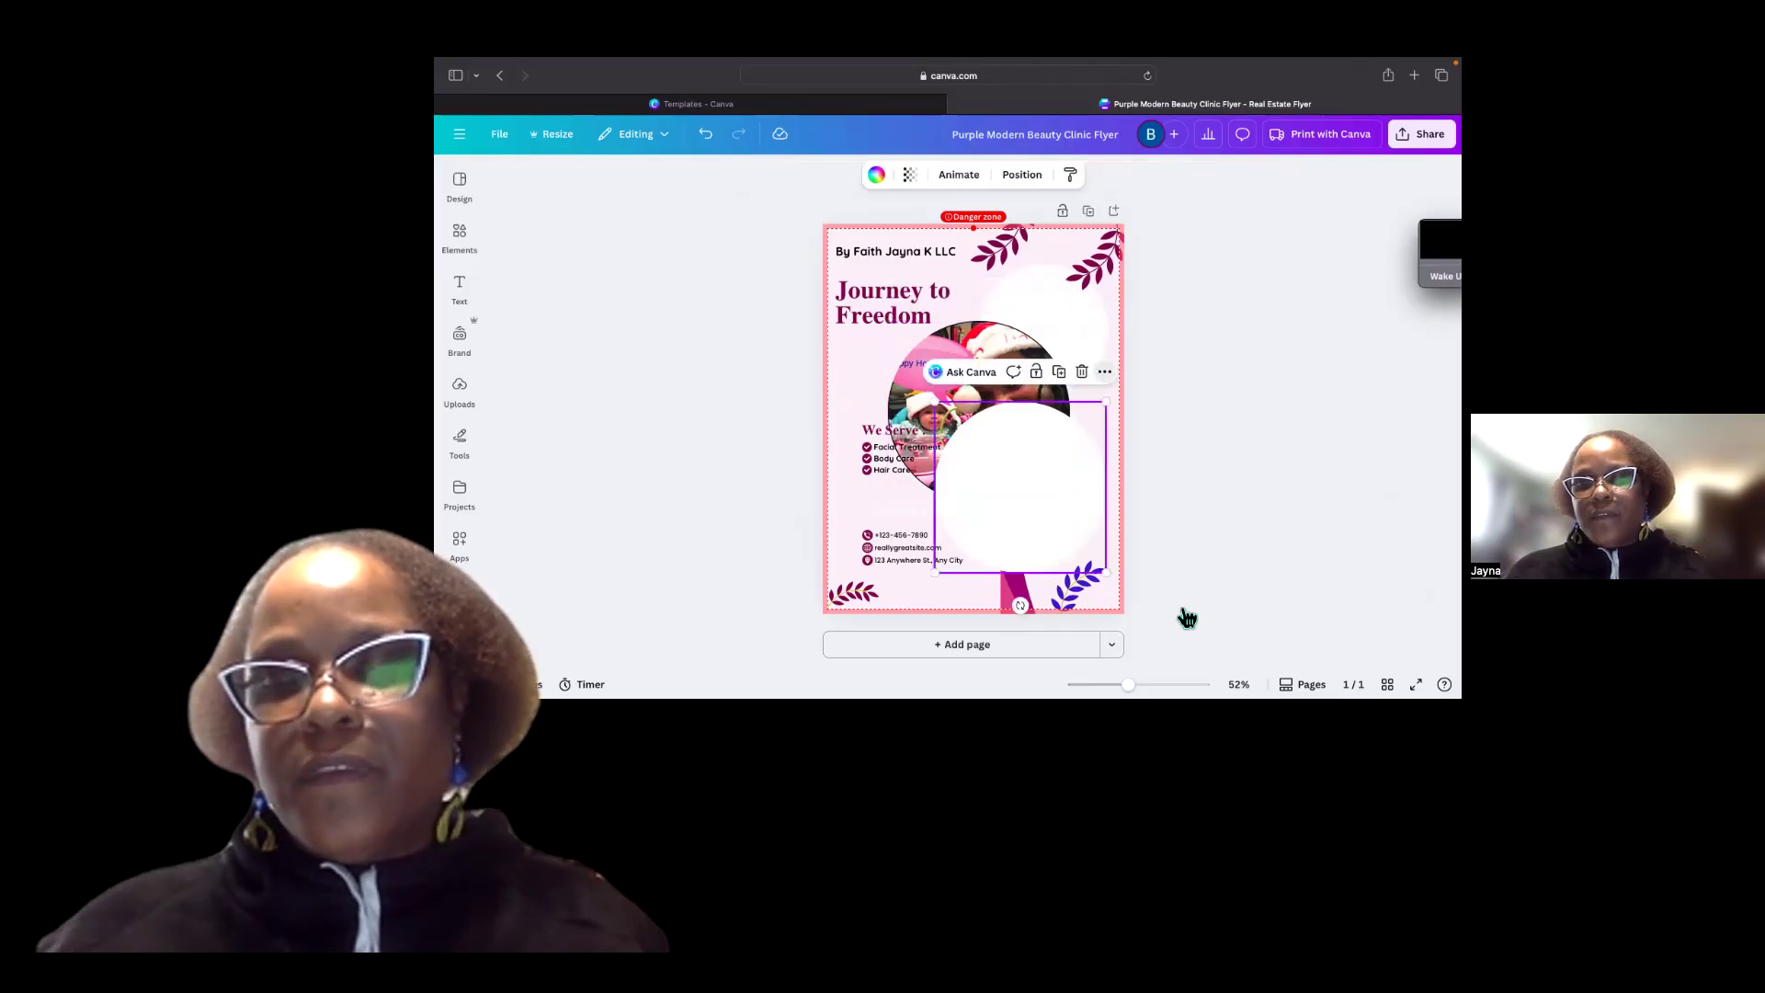
{"action": "left_click", "coordinate": [1142, 604]}
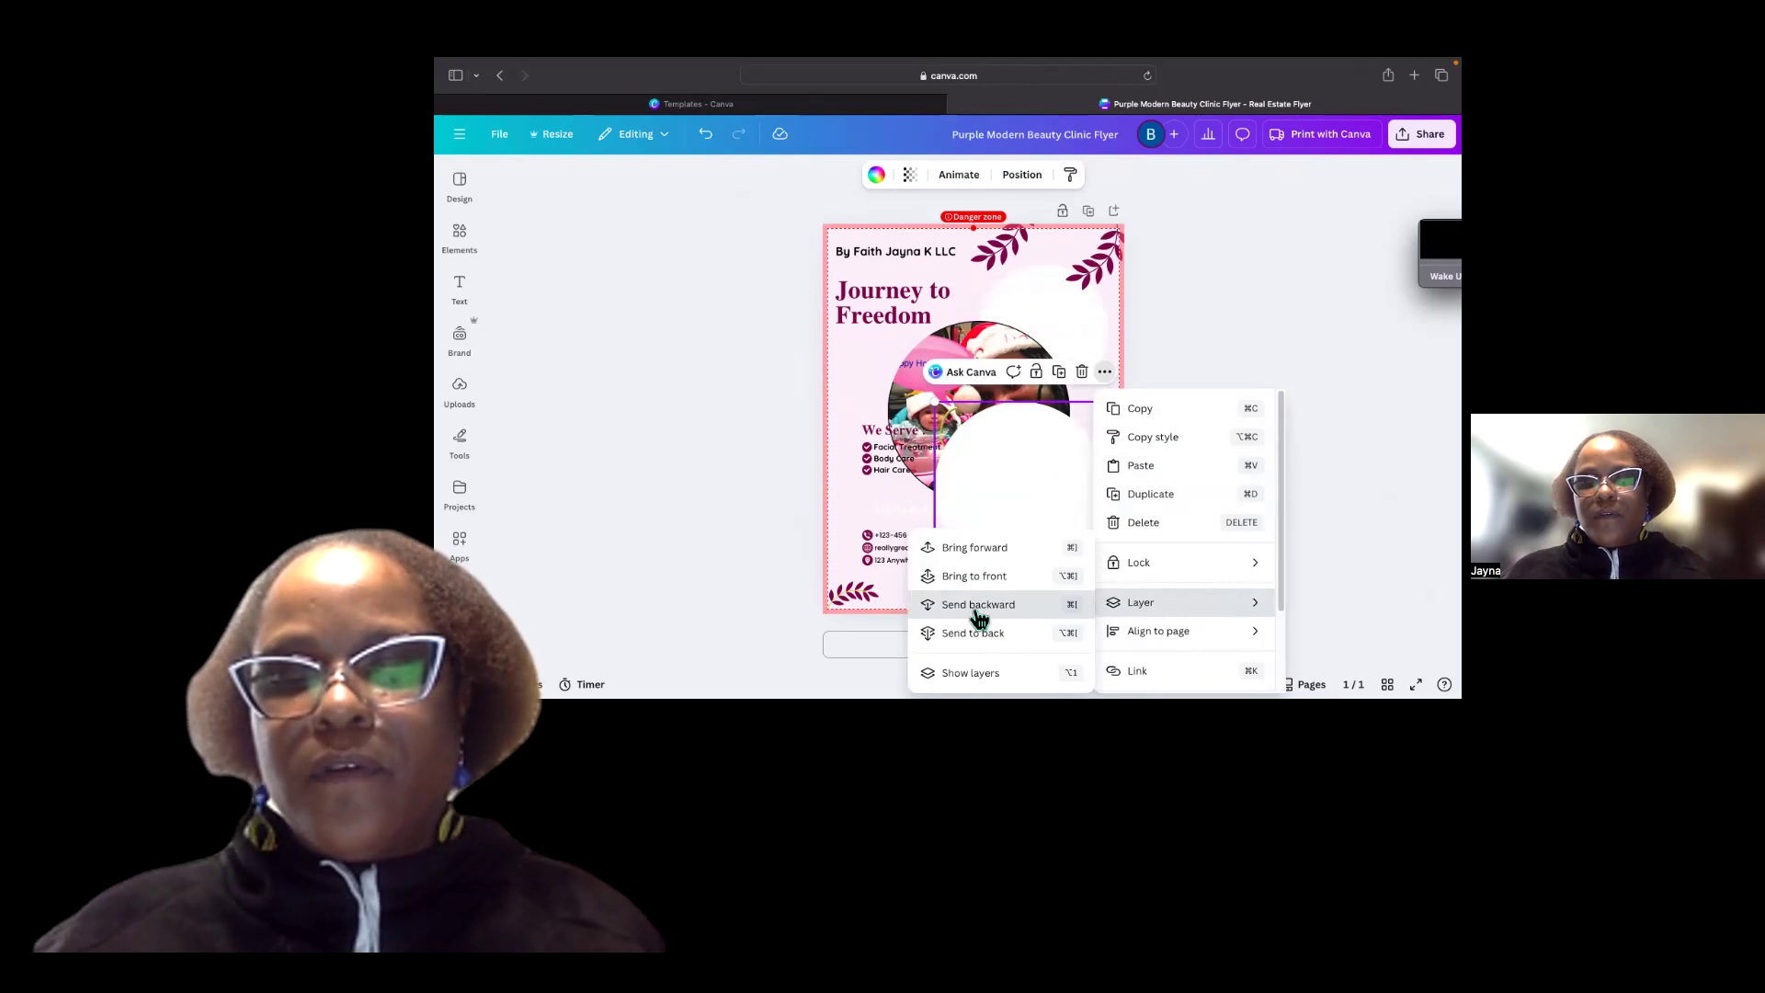
{"action": "left_click", "coordinate": [978, 610]}
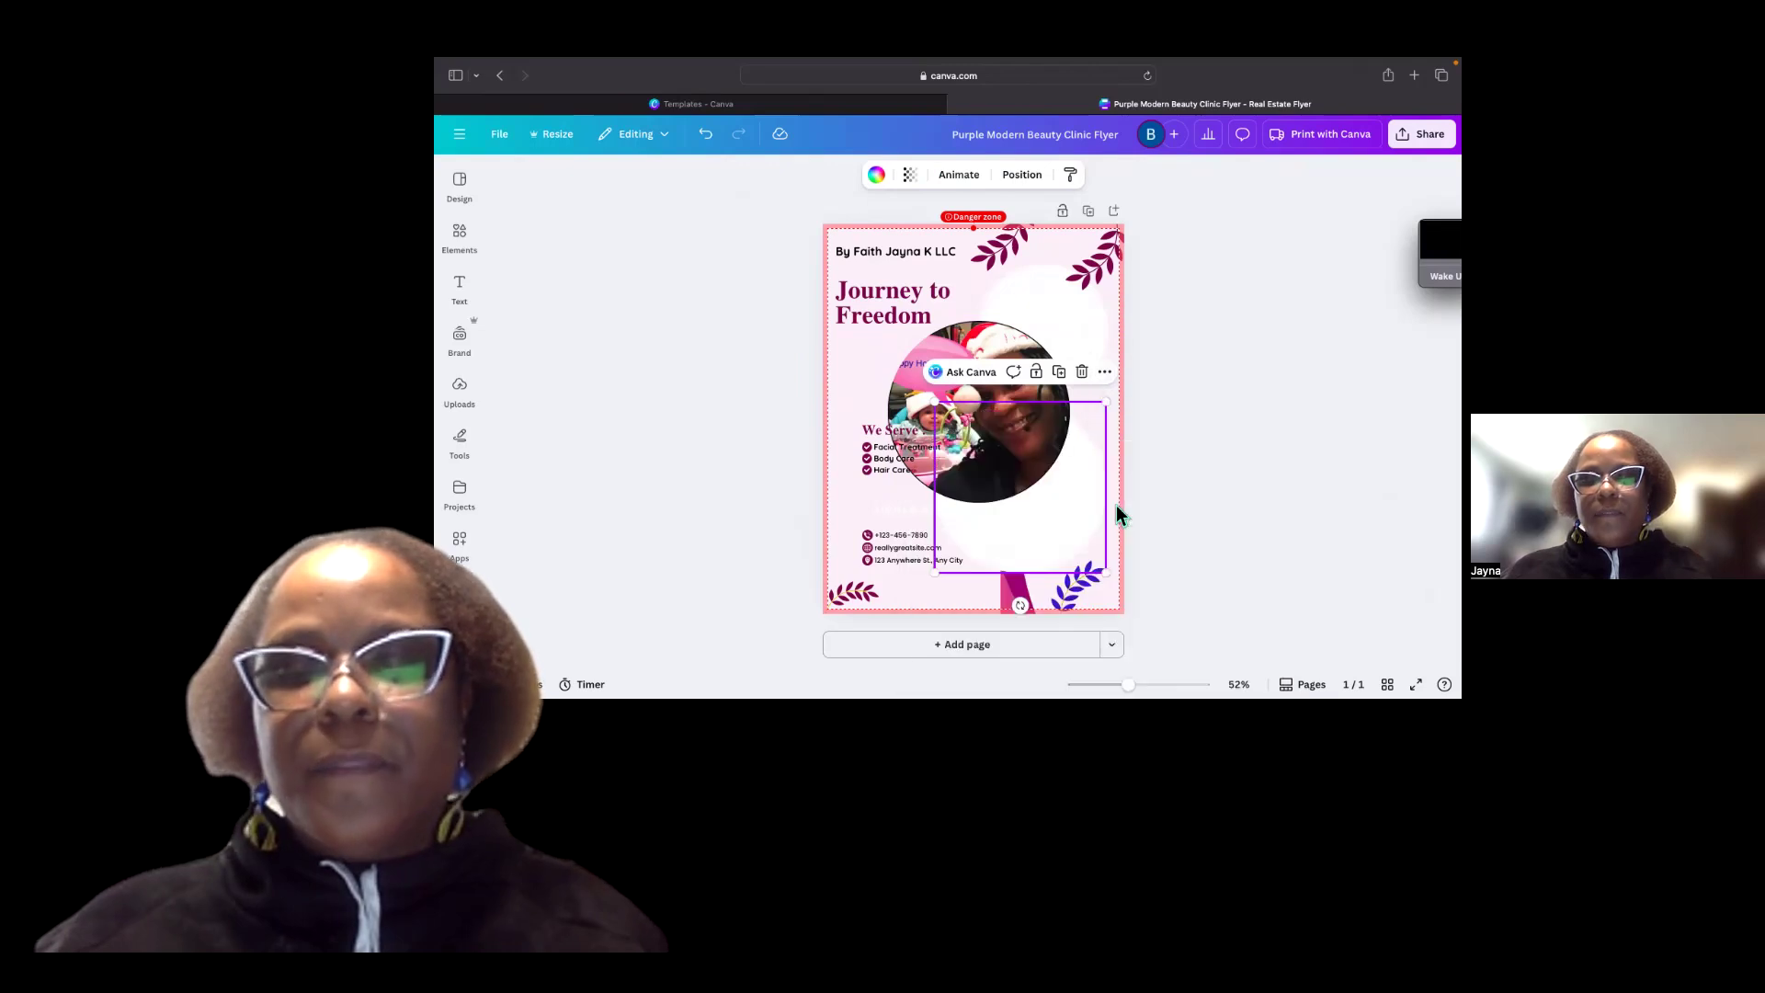
{"action": "left_click", "coordinate": [1035, 300]}
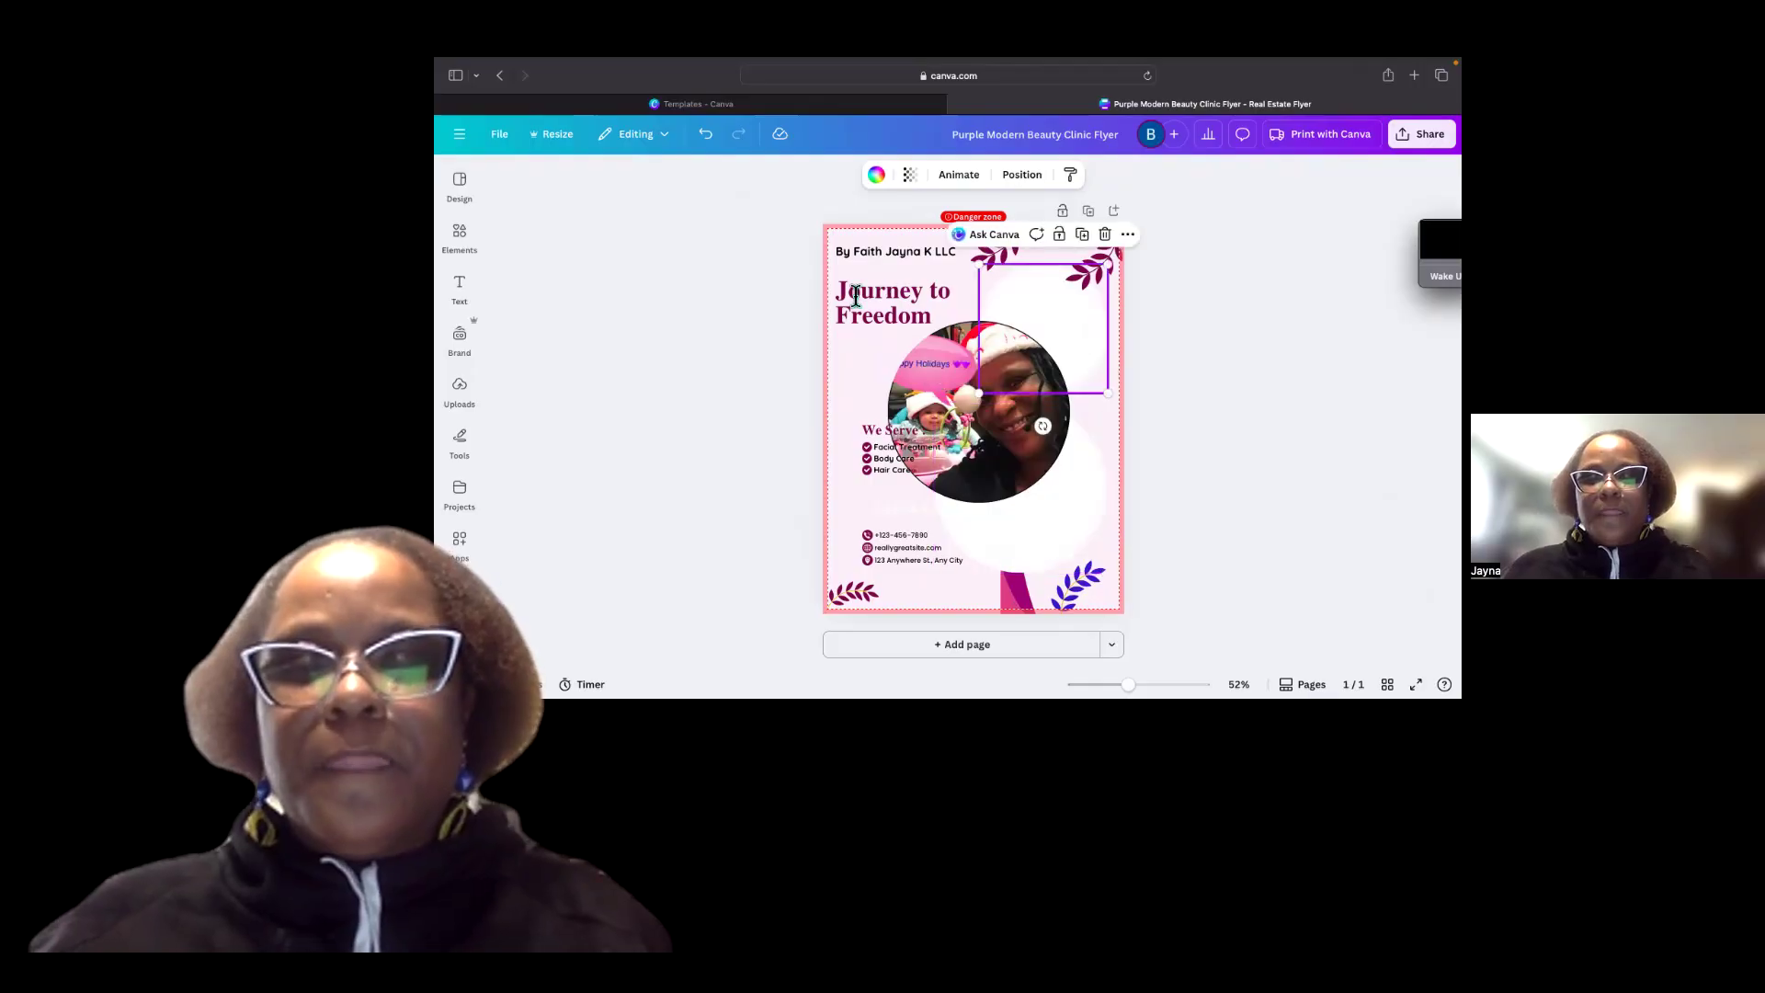
Select the curved side shape and recolor its pink part to the brand yellow.
{"action": "left_click", "coordinate": [856, 294]}
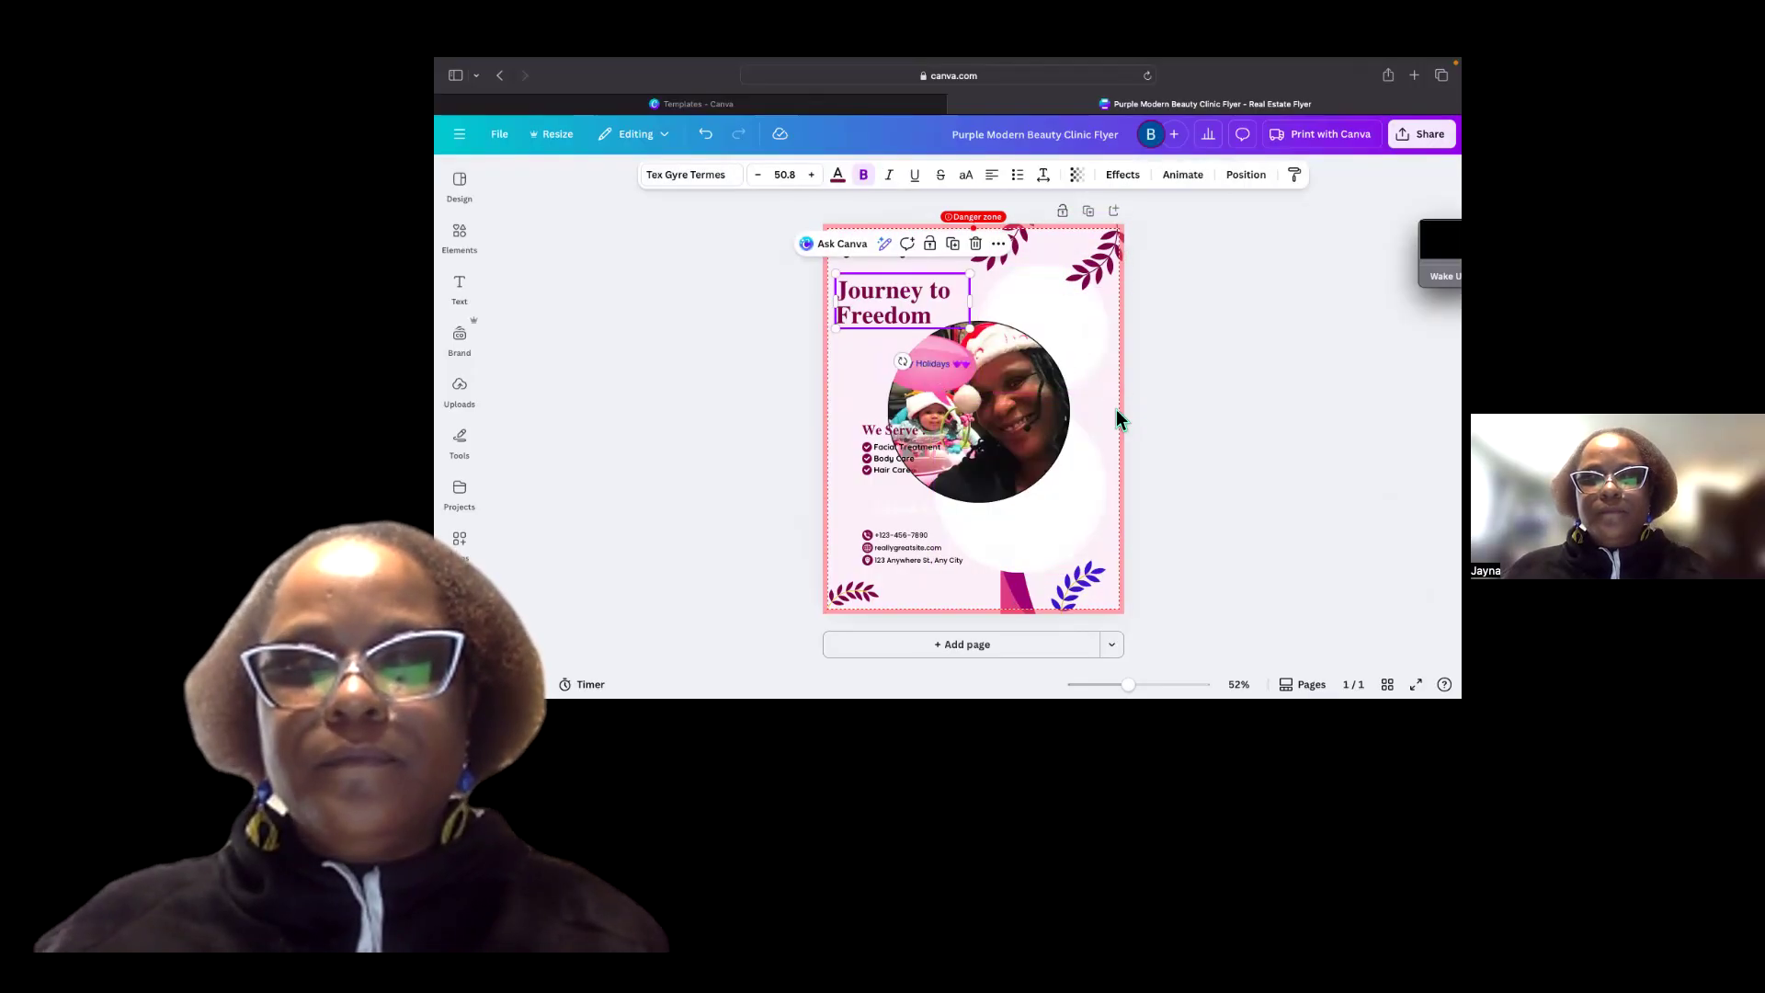
{"action": "key", "text": "Escape"}
{"action": "left_click", "coordinate": [1102, 356]}
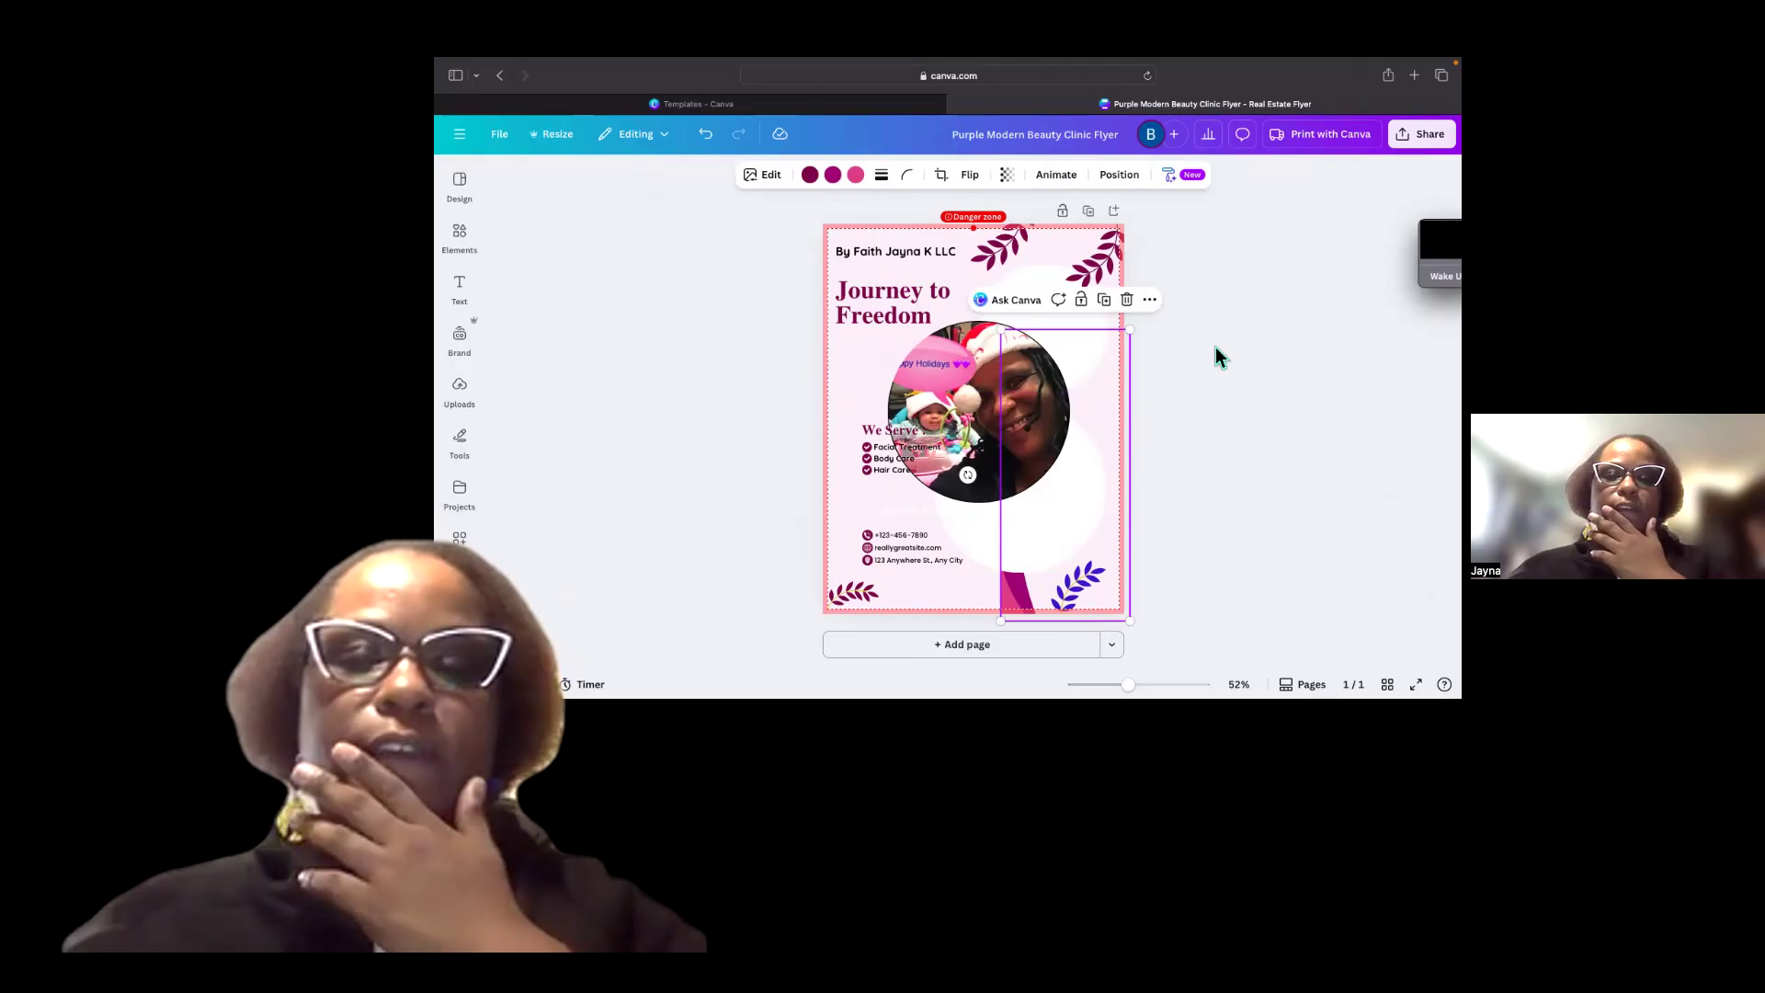
{"action": "left_click", "coordinate": [855, 174]}
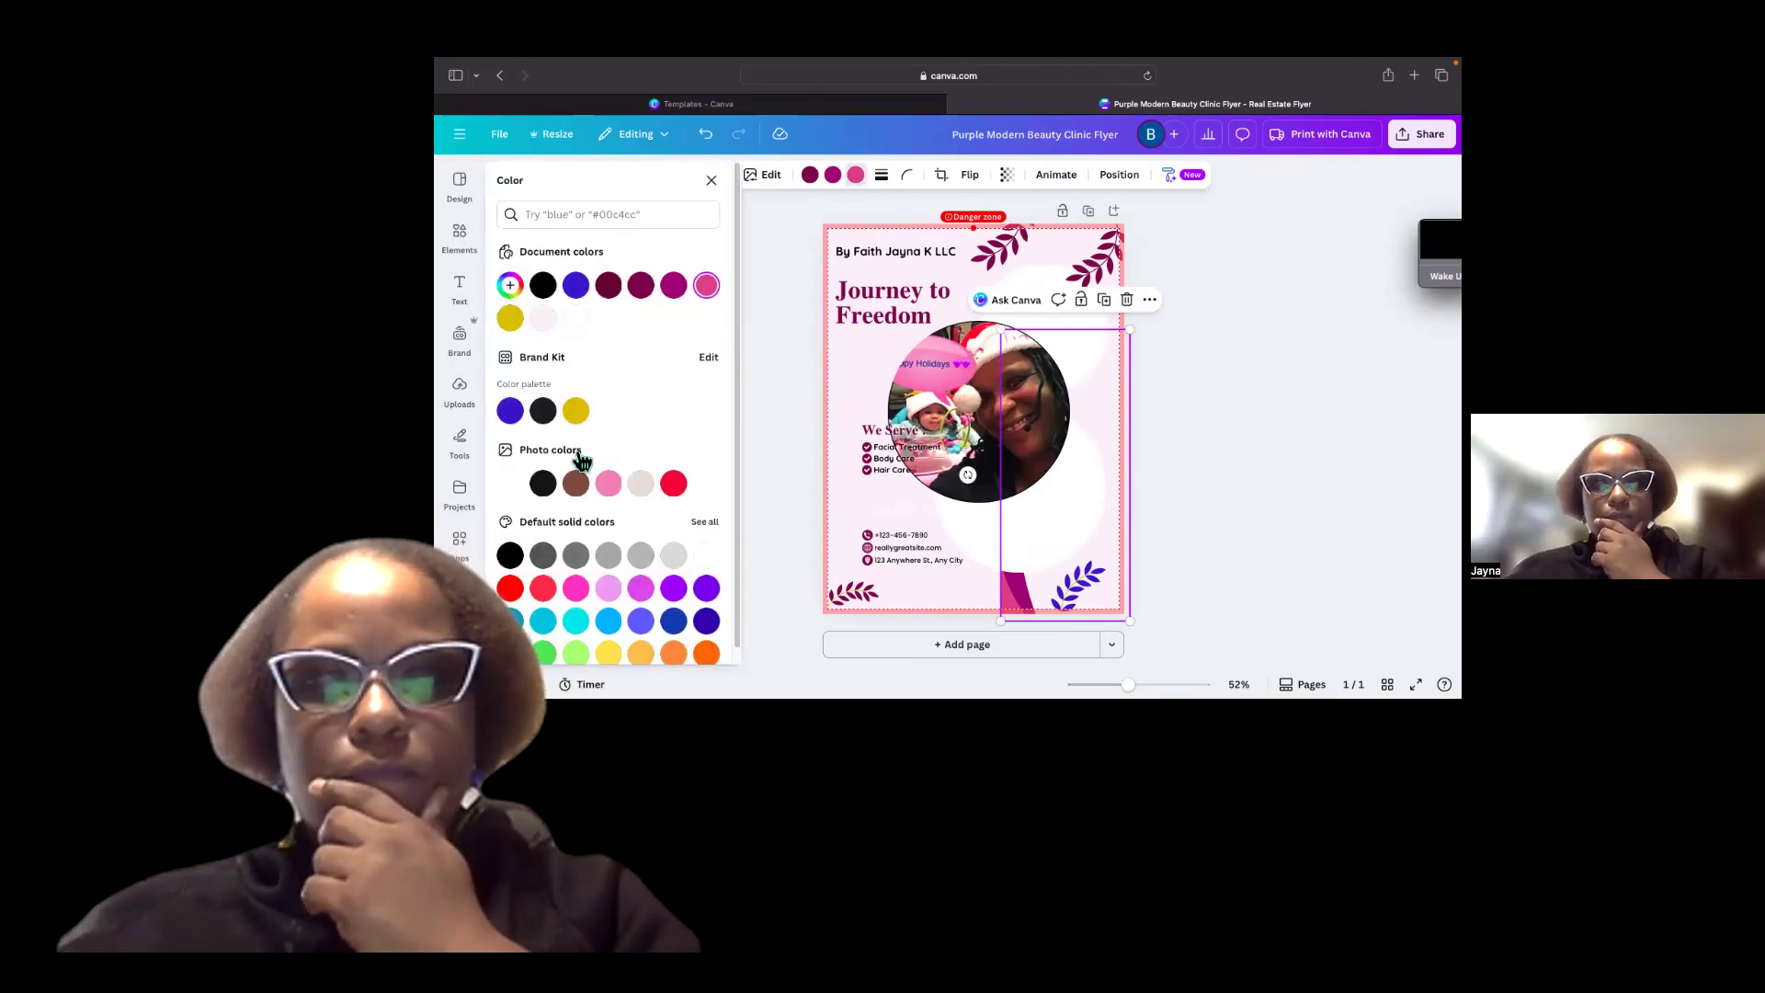
{"action": "left_click", "coordinate": [576, 414]}
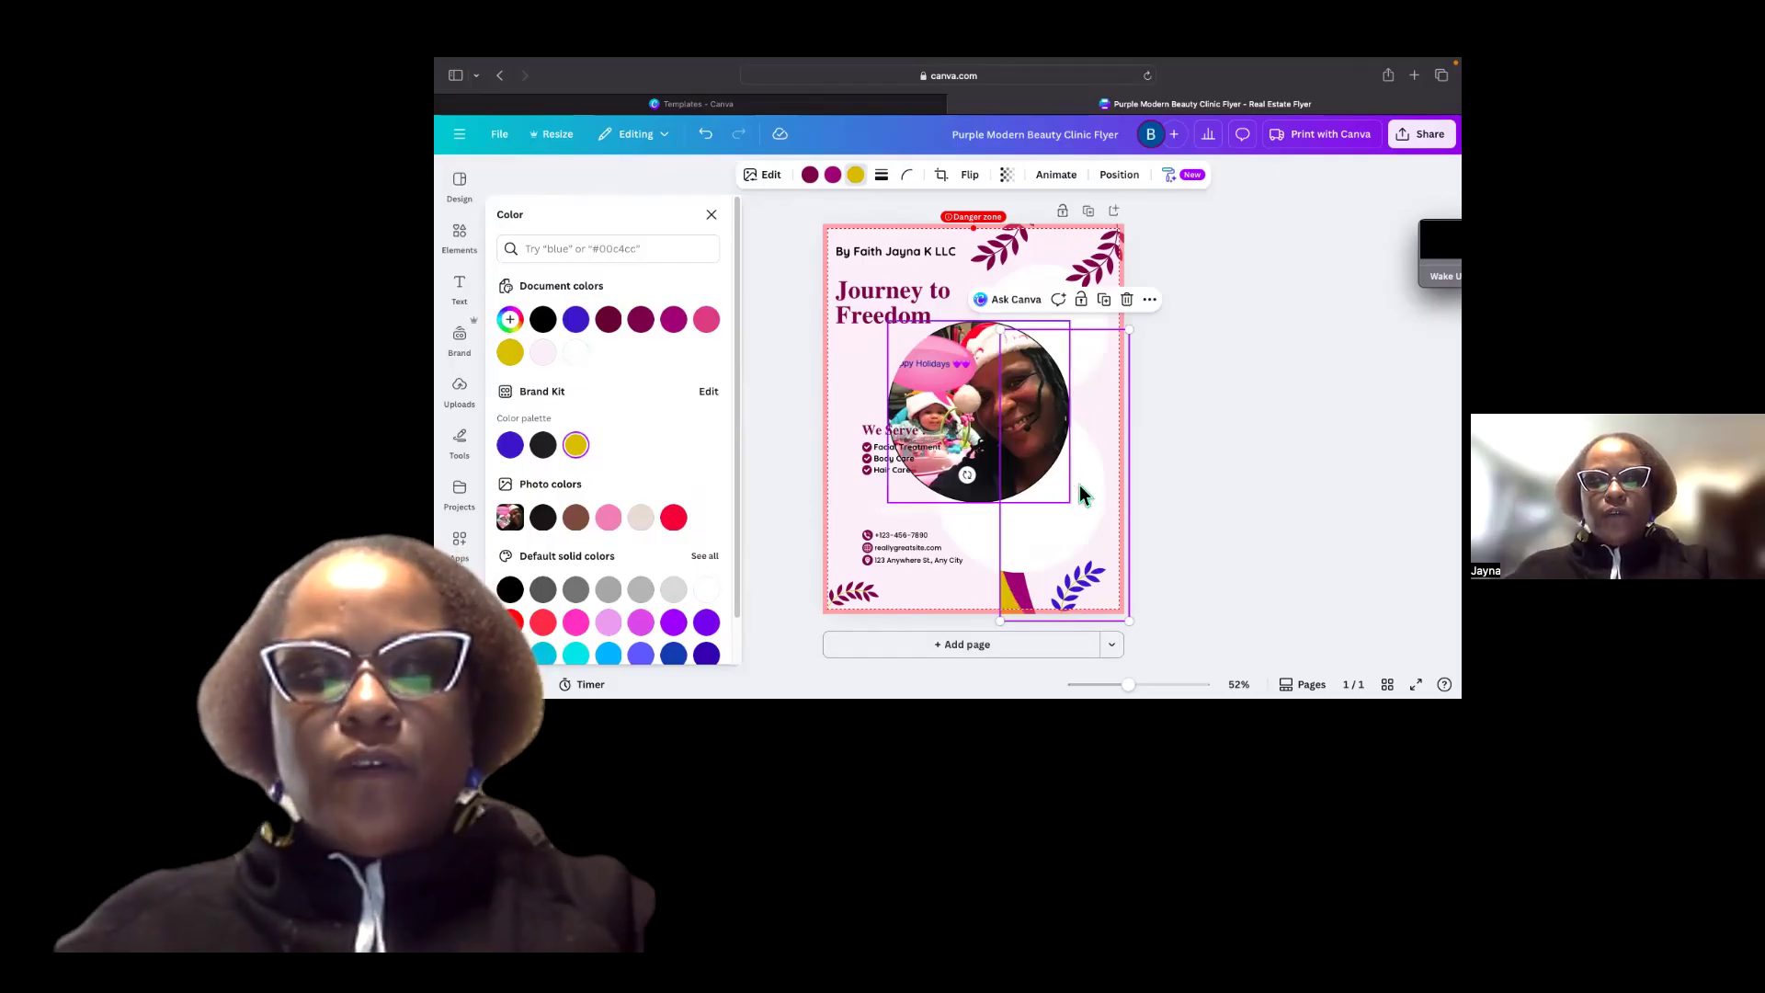
{"action": "mouse_move", "coordinate": [1011, 479]}
{"action": "left_mouse_down"}
{"action": "mouse_move", "coordinate": [1009, 418]}
{"action": "mouse_move", "coordinate": [998, 437]}
{"action": "mouse_move", "coordinate": [1025, 497]}
{"action": "left_mouse_up"}
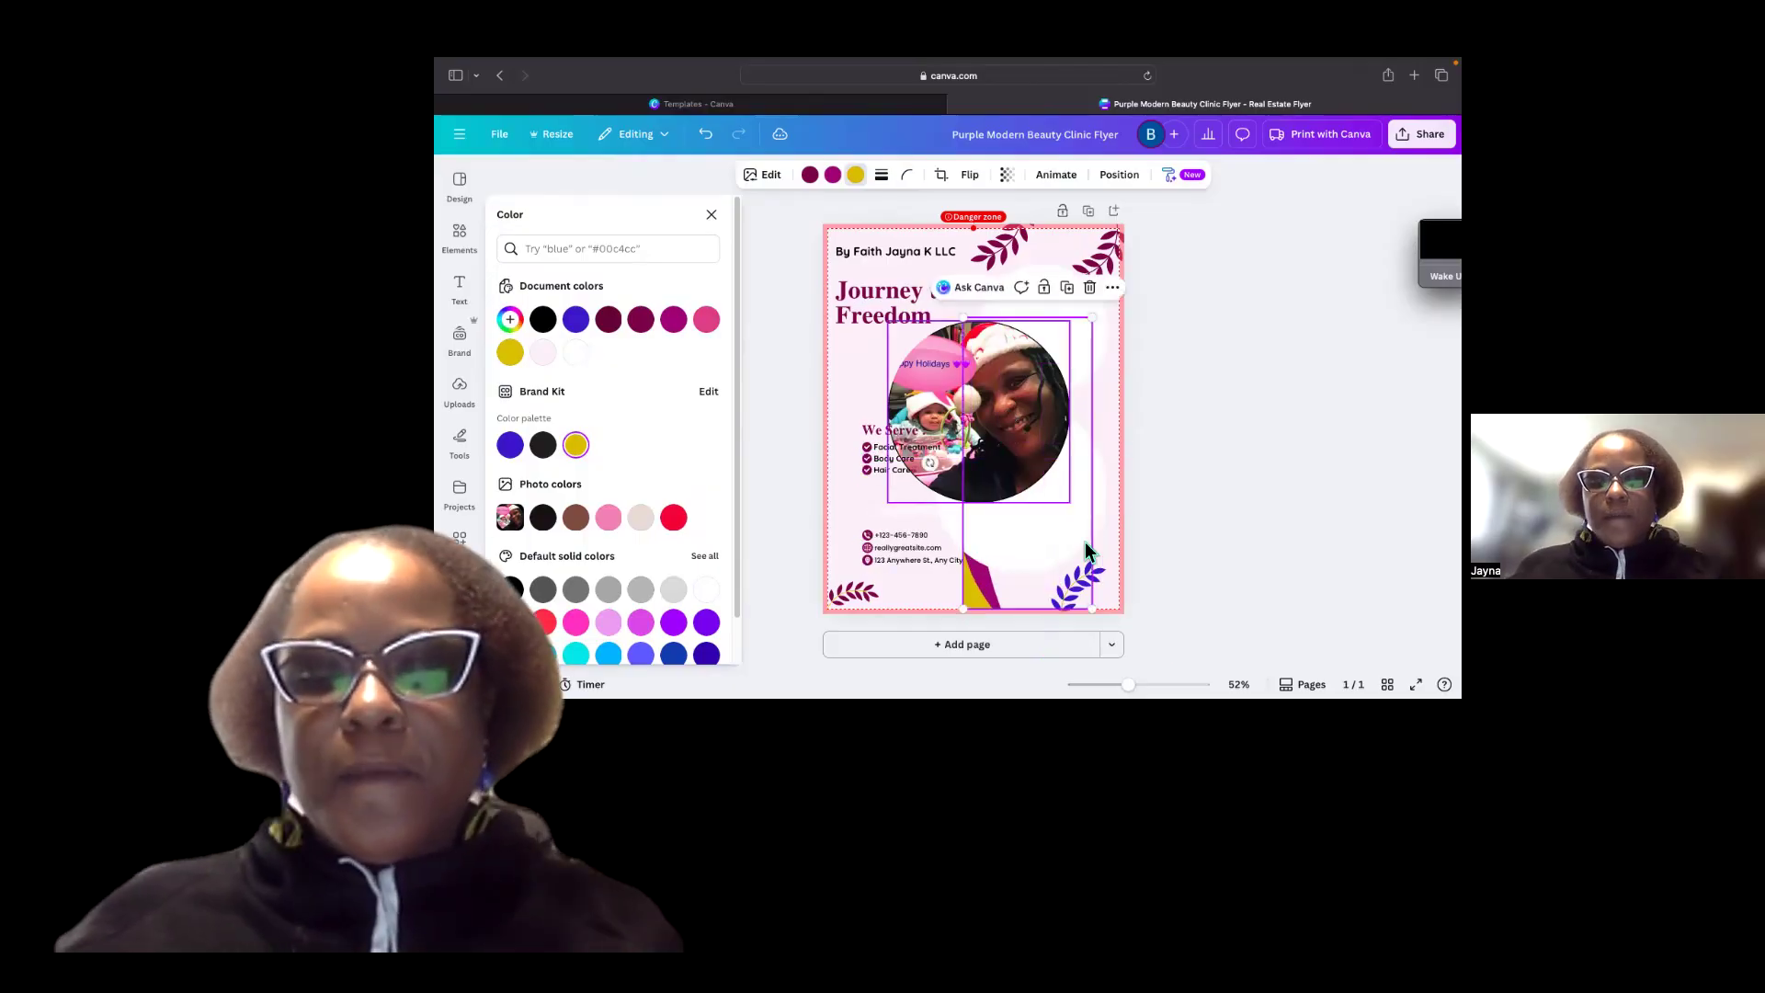
Bring the curved side shape to the front.
{"action": "right_click", "coordinate": [1049, 593]}
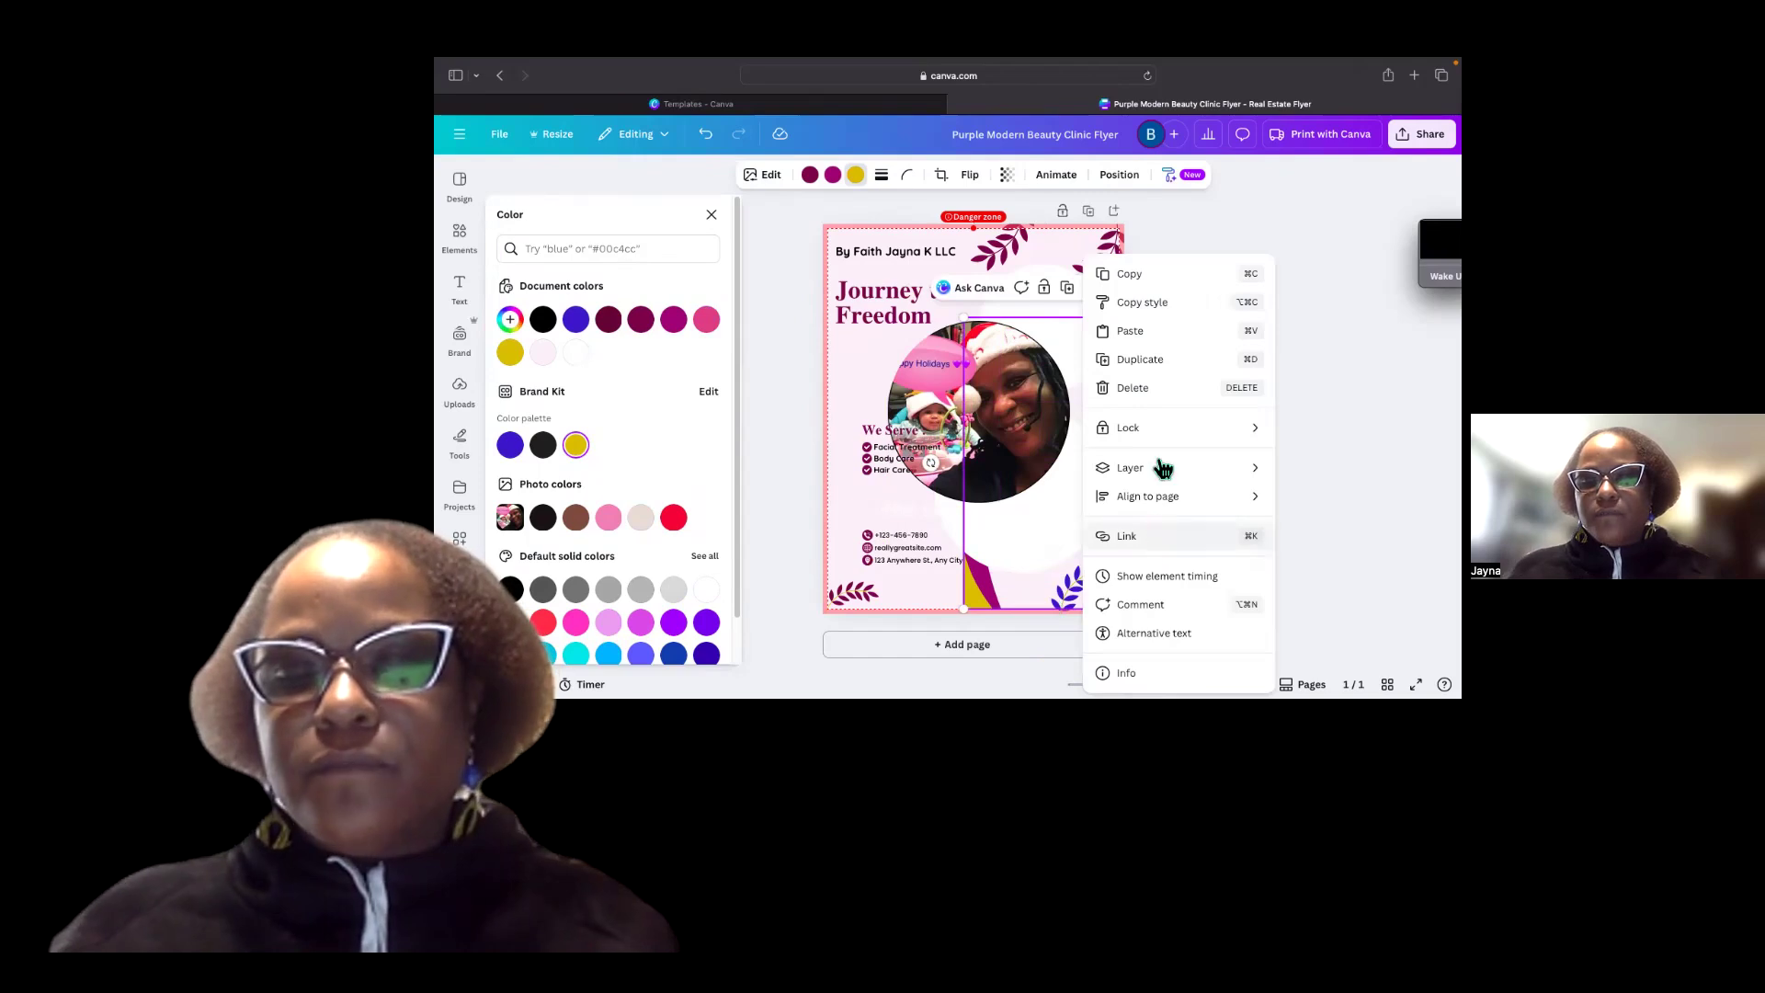
{"action": "mouse_move", "coordinate": [1162, 473]}
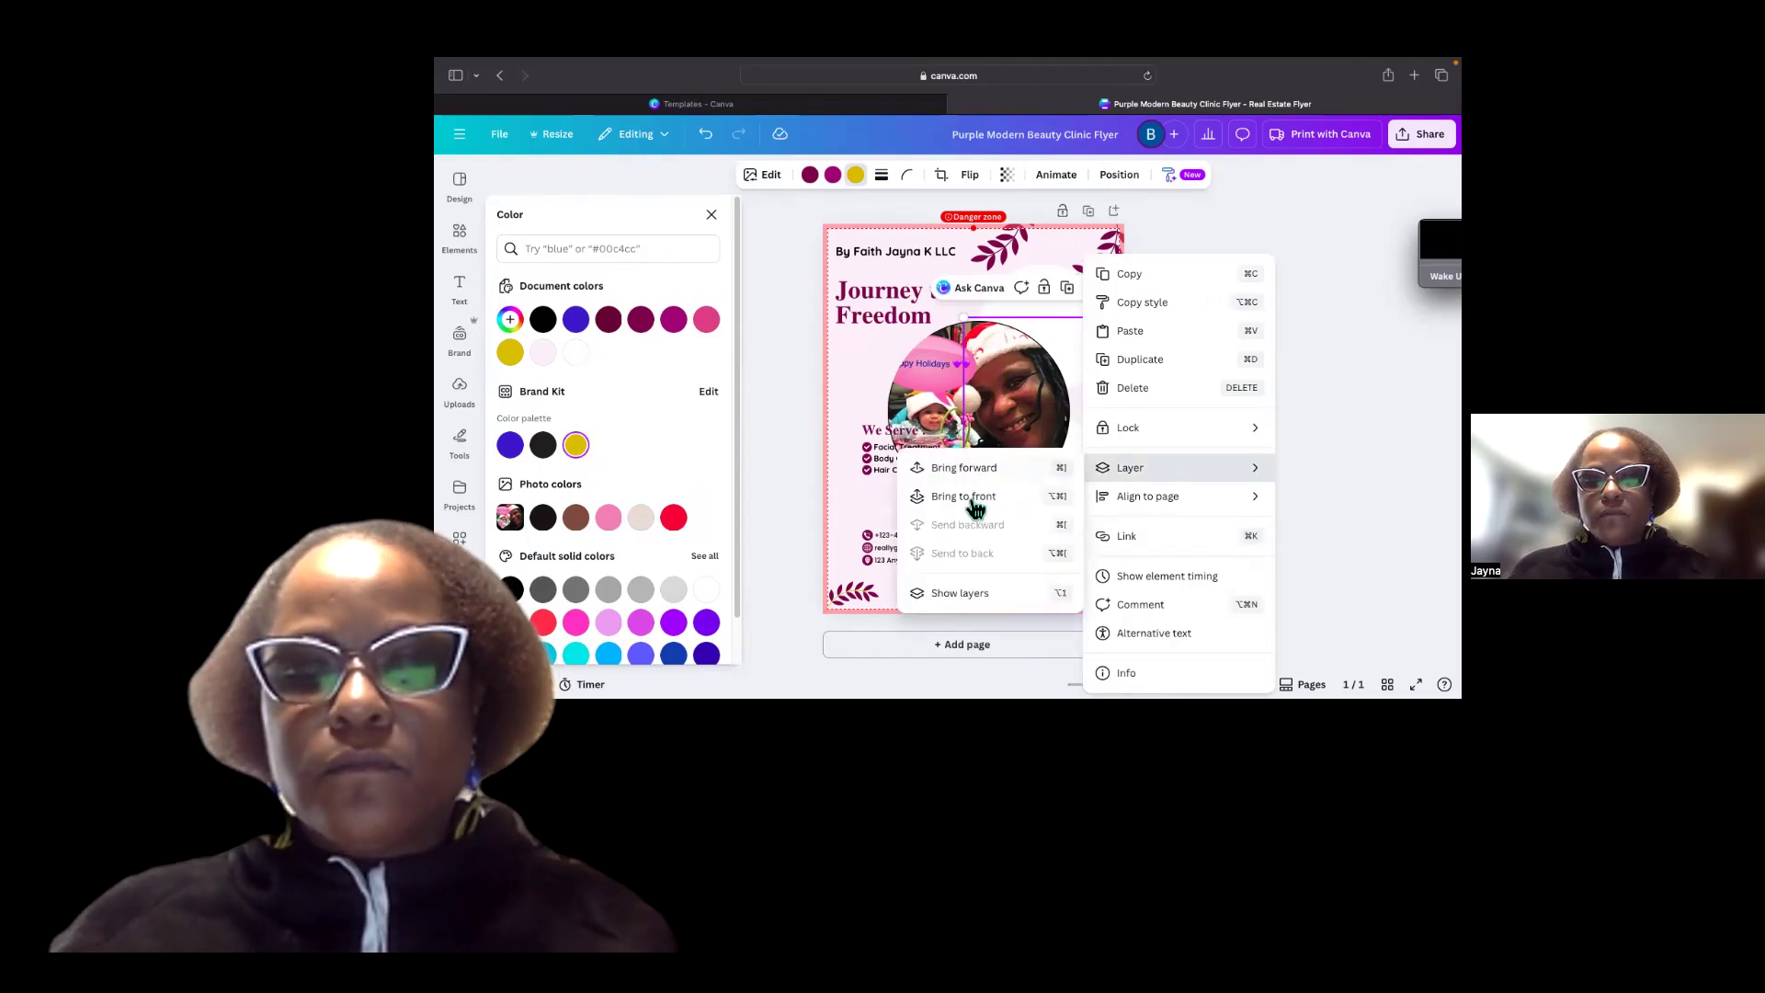
{"action": "left_click", "coordinate": [1001, 497]}
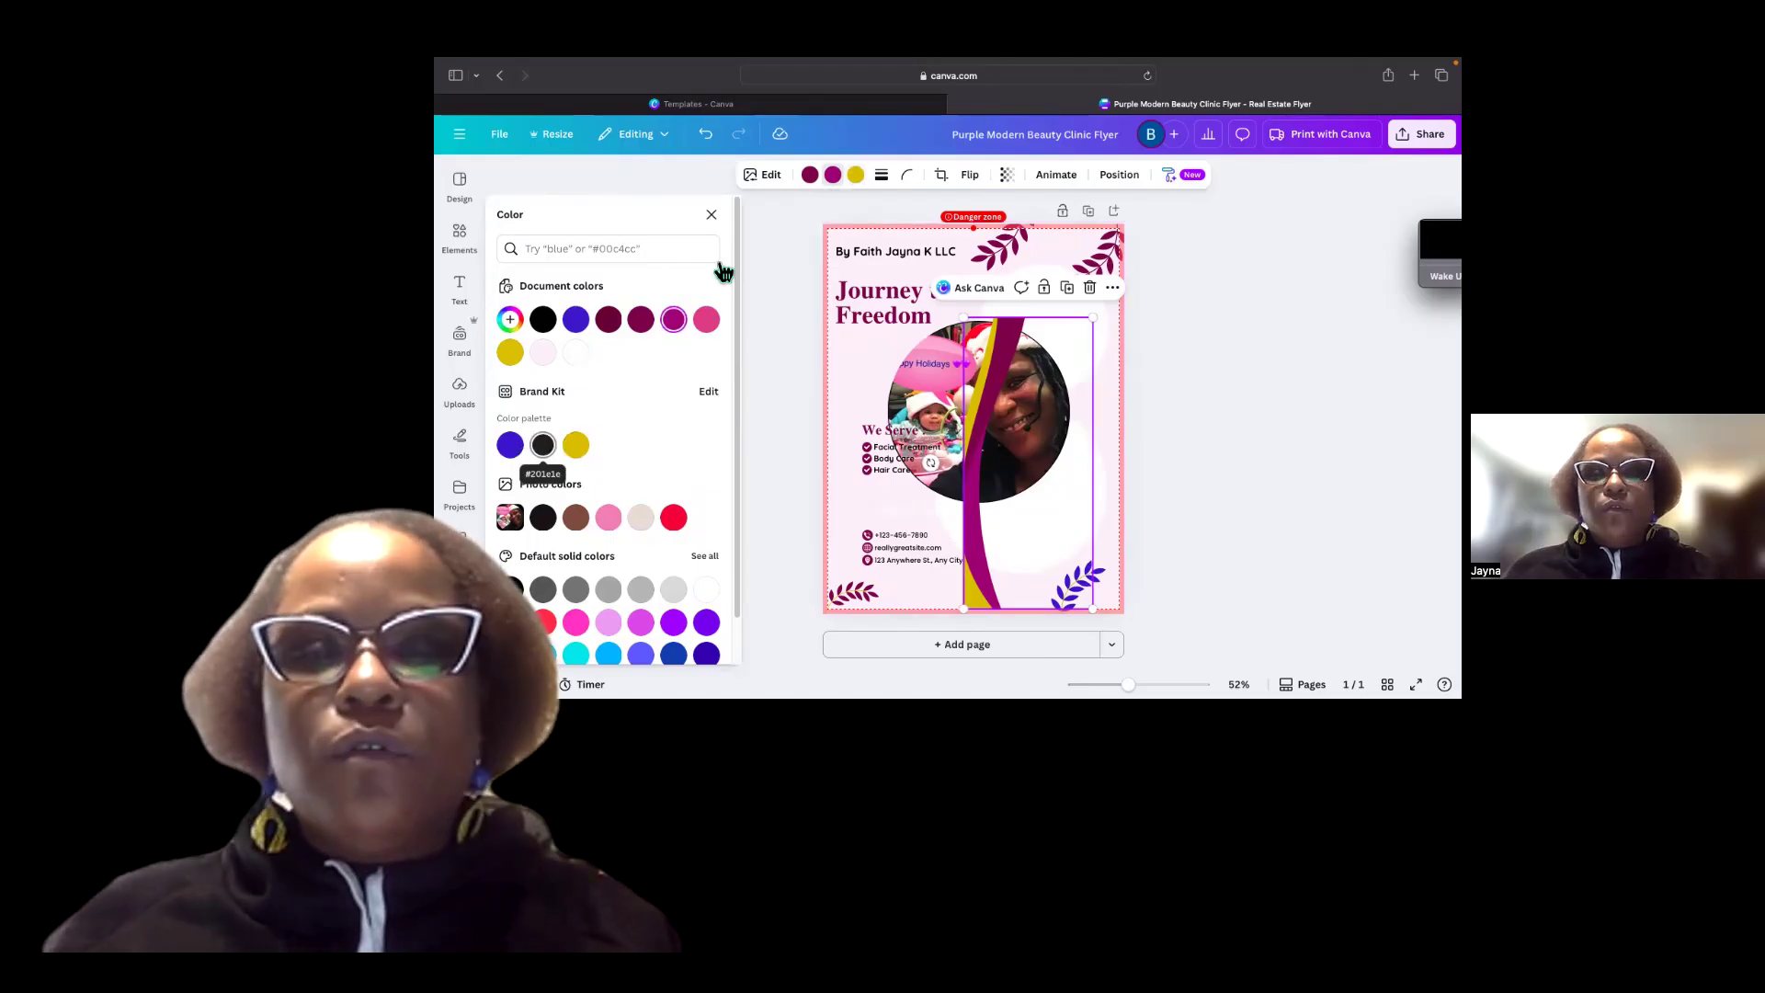
Recolor the curved shape's two maroon parts to black and the brand purple.
{"action": "left_click", "coordinate": [811, 177]}
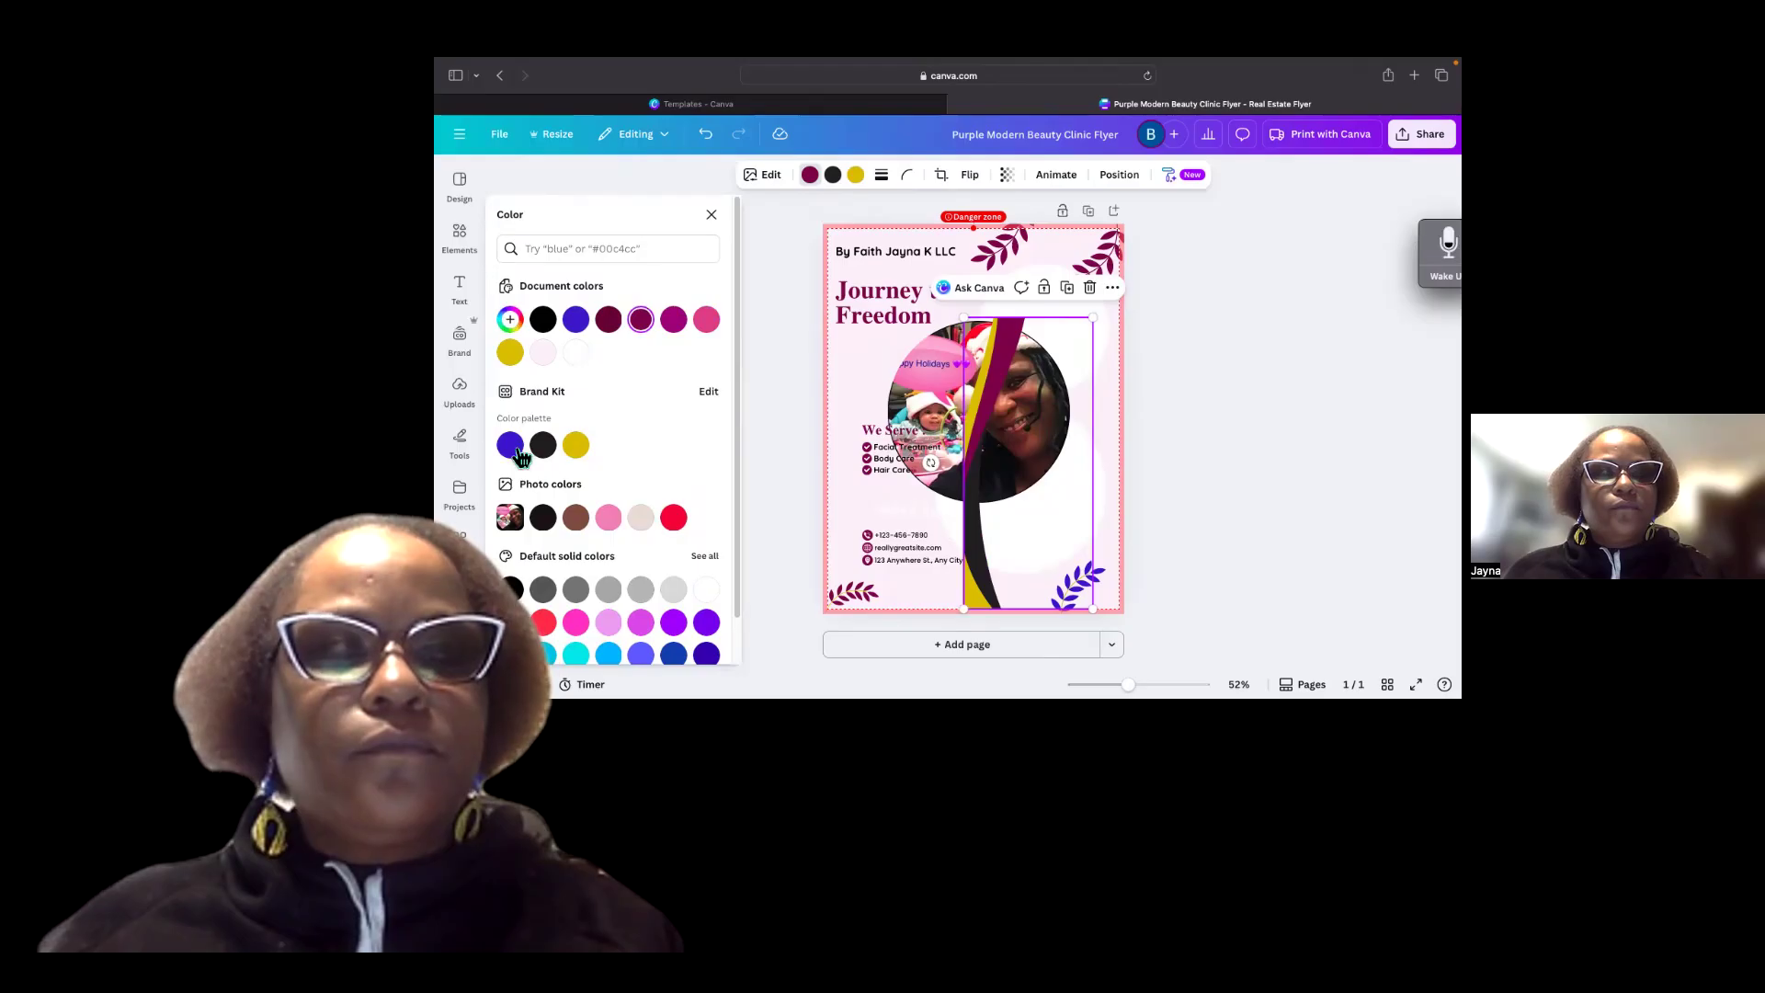
{"action": "left_click", "coordinate": [513, 447]}
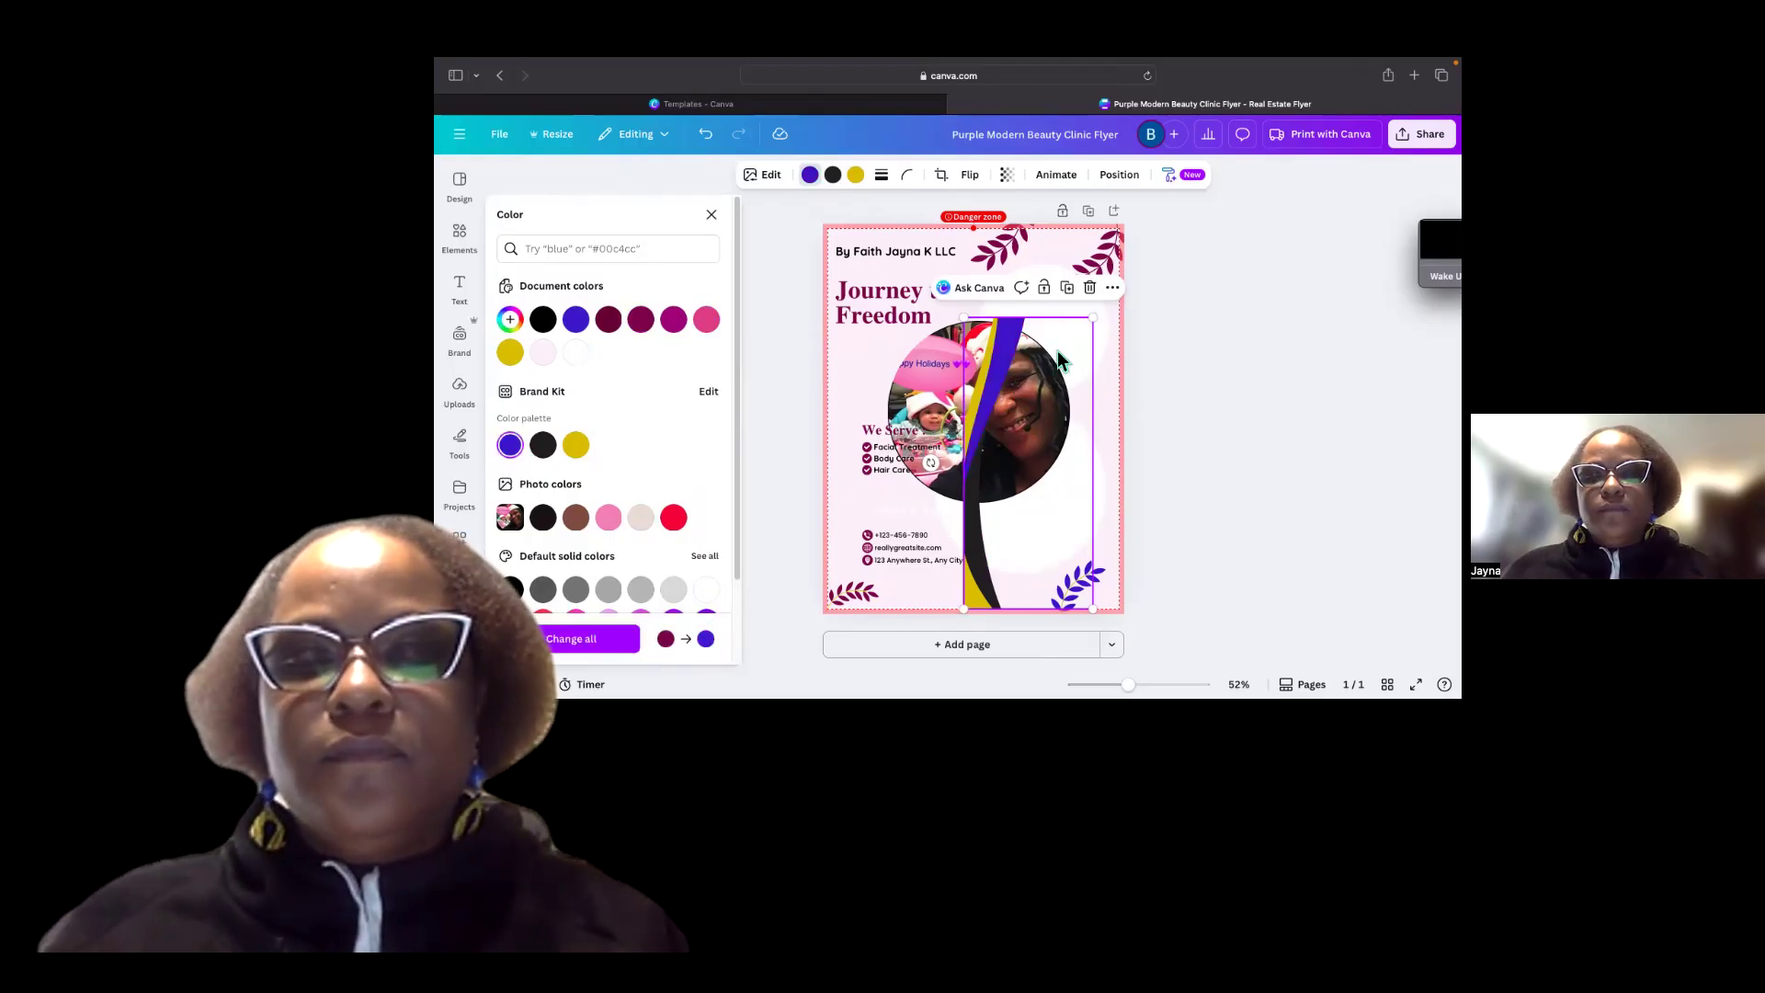
Move and stretch the curved shape so it runs the full height along the flyer's right edge.
{"action": "left_click_drag", "start_coordinate": [1061, 344], "coordinate": [1118, 255]}
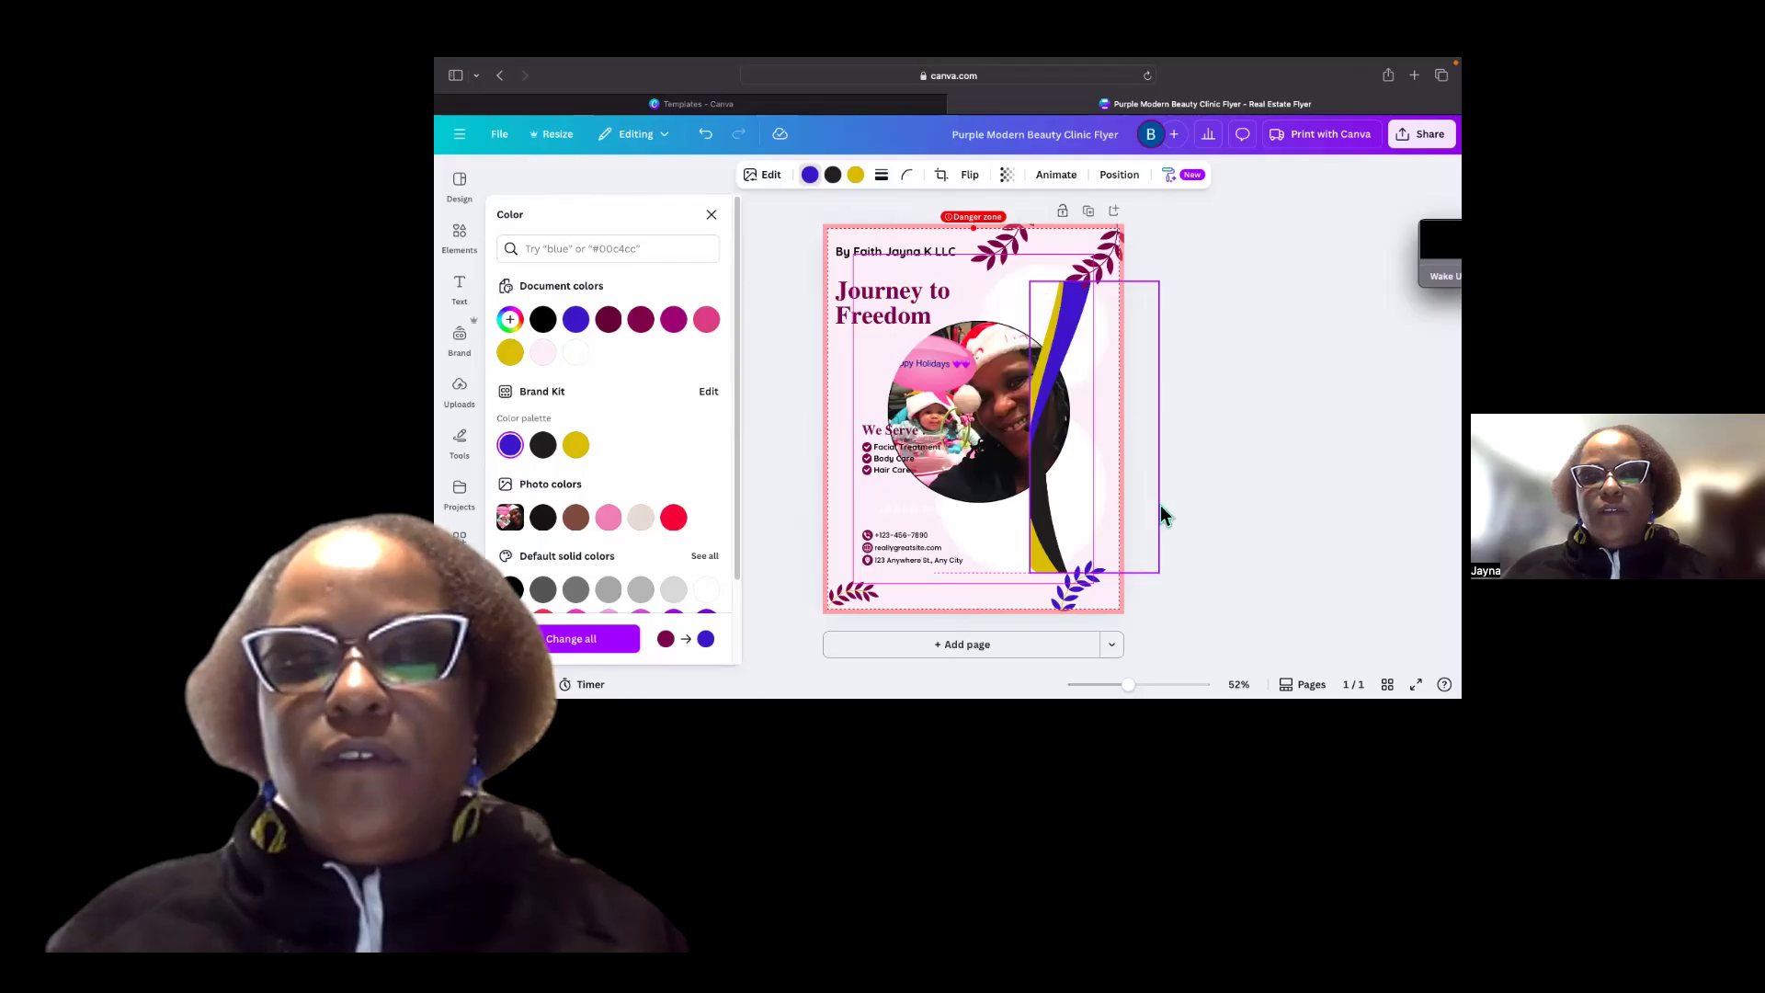
{"action": "left_click_drag", "start_coordinate": [1150, 519], "coordinate": [1189, 610]}
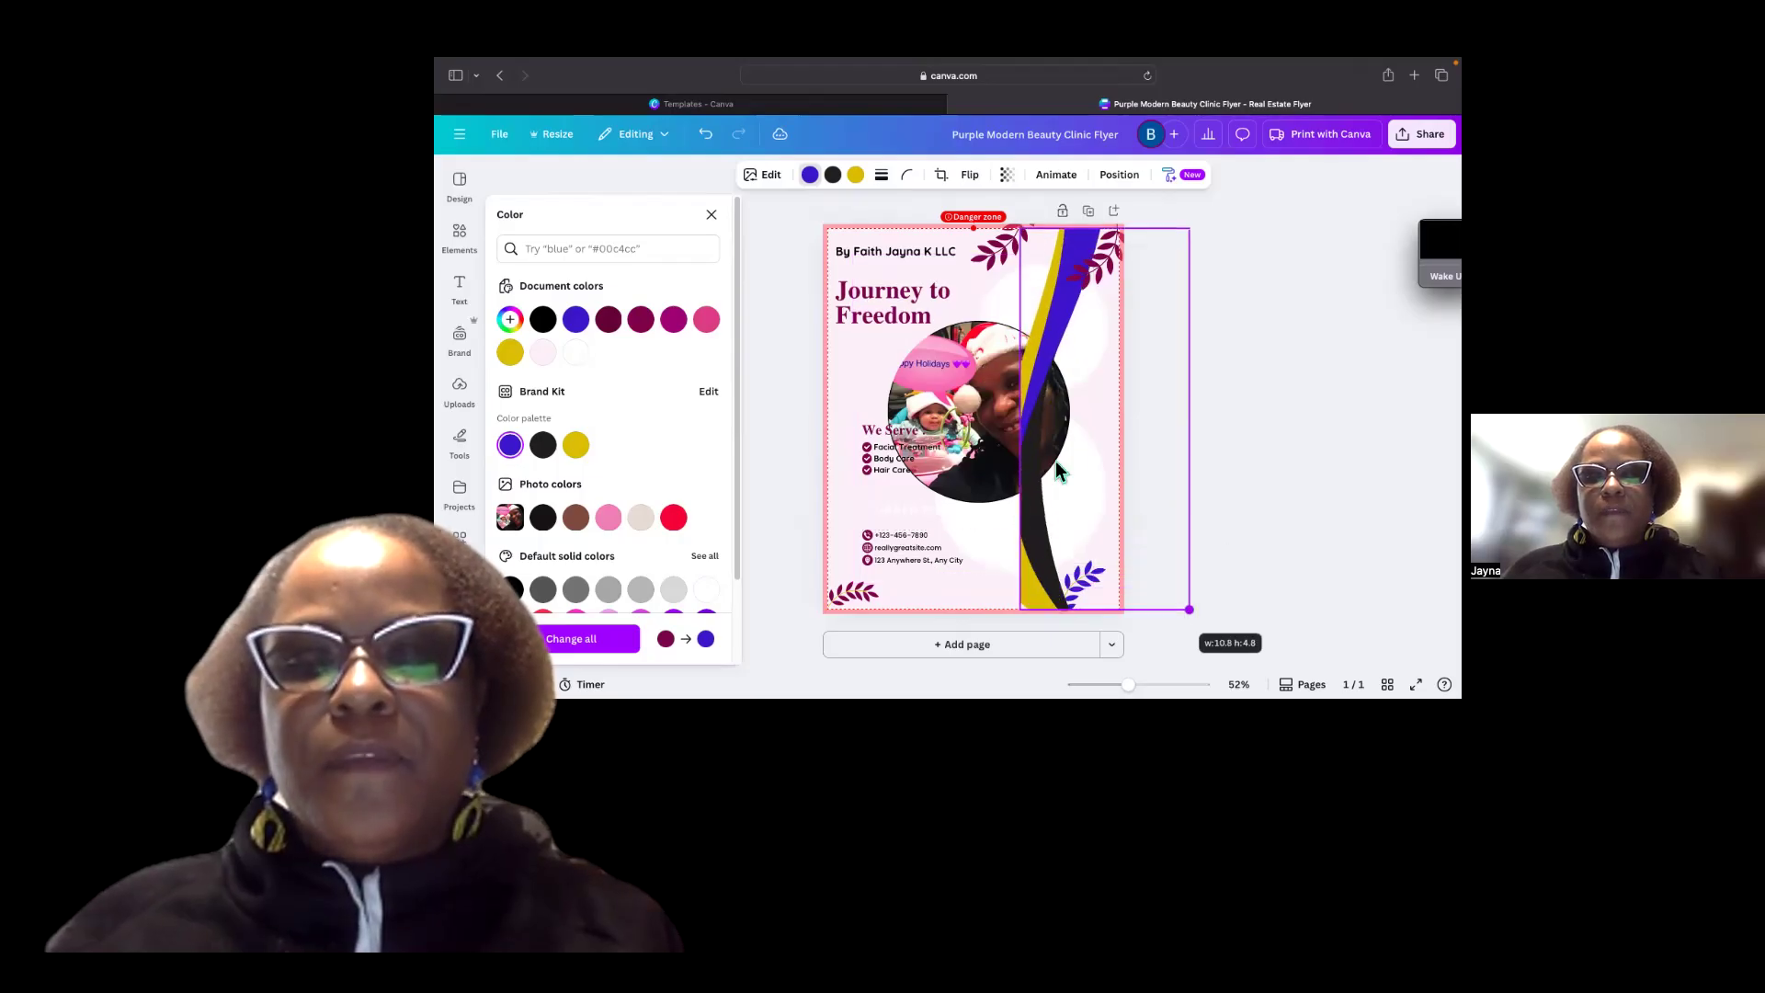
{"action": "left_click_drag", "start_coordinate": [1059, 461], "coordinate": [853, 459]}
{"action": "left_click_drag", "start_coordinate": [1030, 449], "coordinate": [1075, 228]}
{"action": "left_click_drag", "start_coordinate": [1051, 514], "coordinate": [1119, 471]}
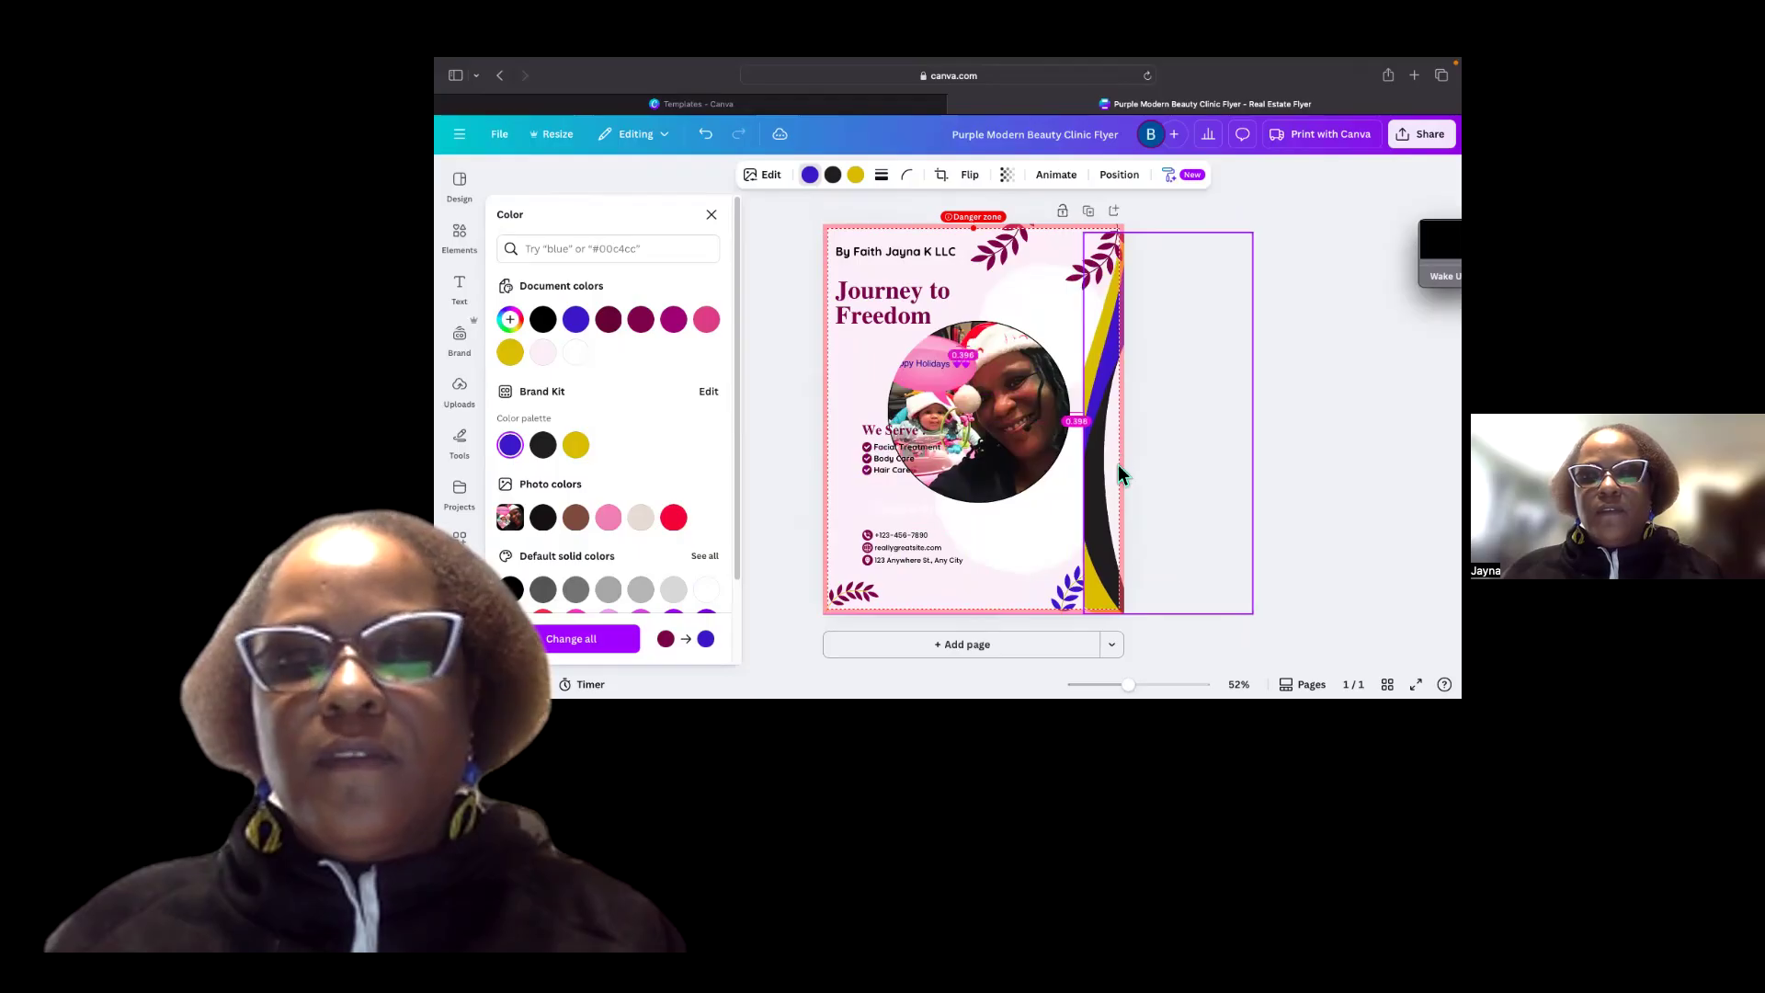
{"action": "right_click", "coordinate": [1218, 425]}
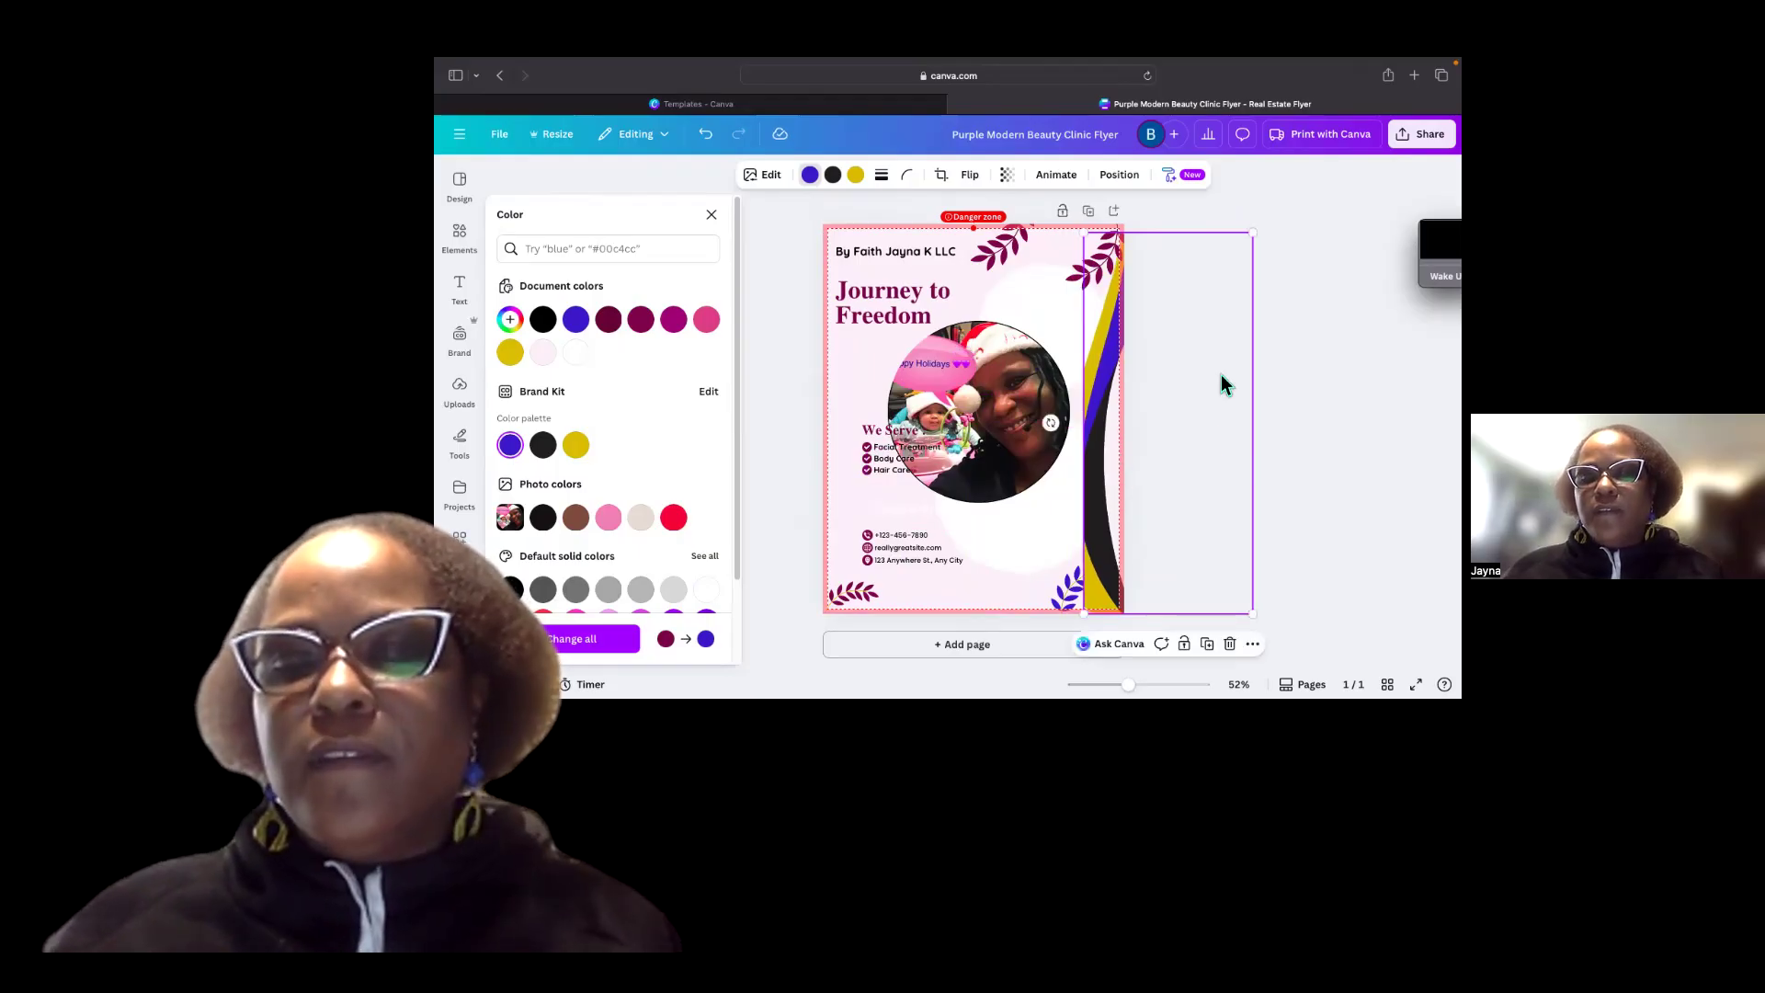
{"action": "left_click", "coordinate": [1101, 273]}
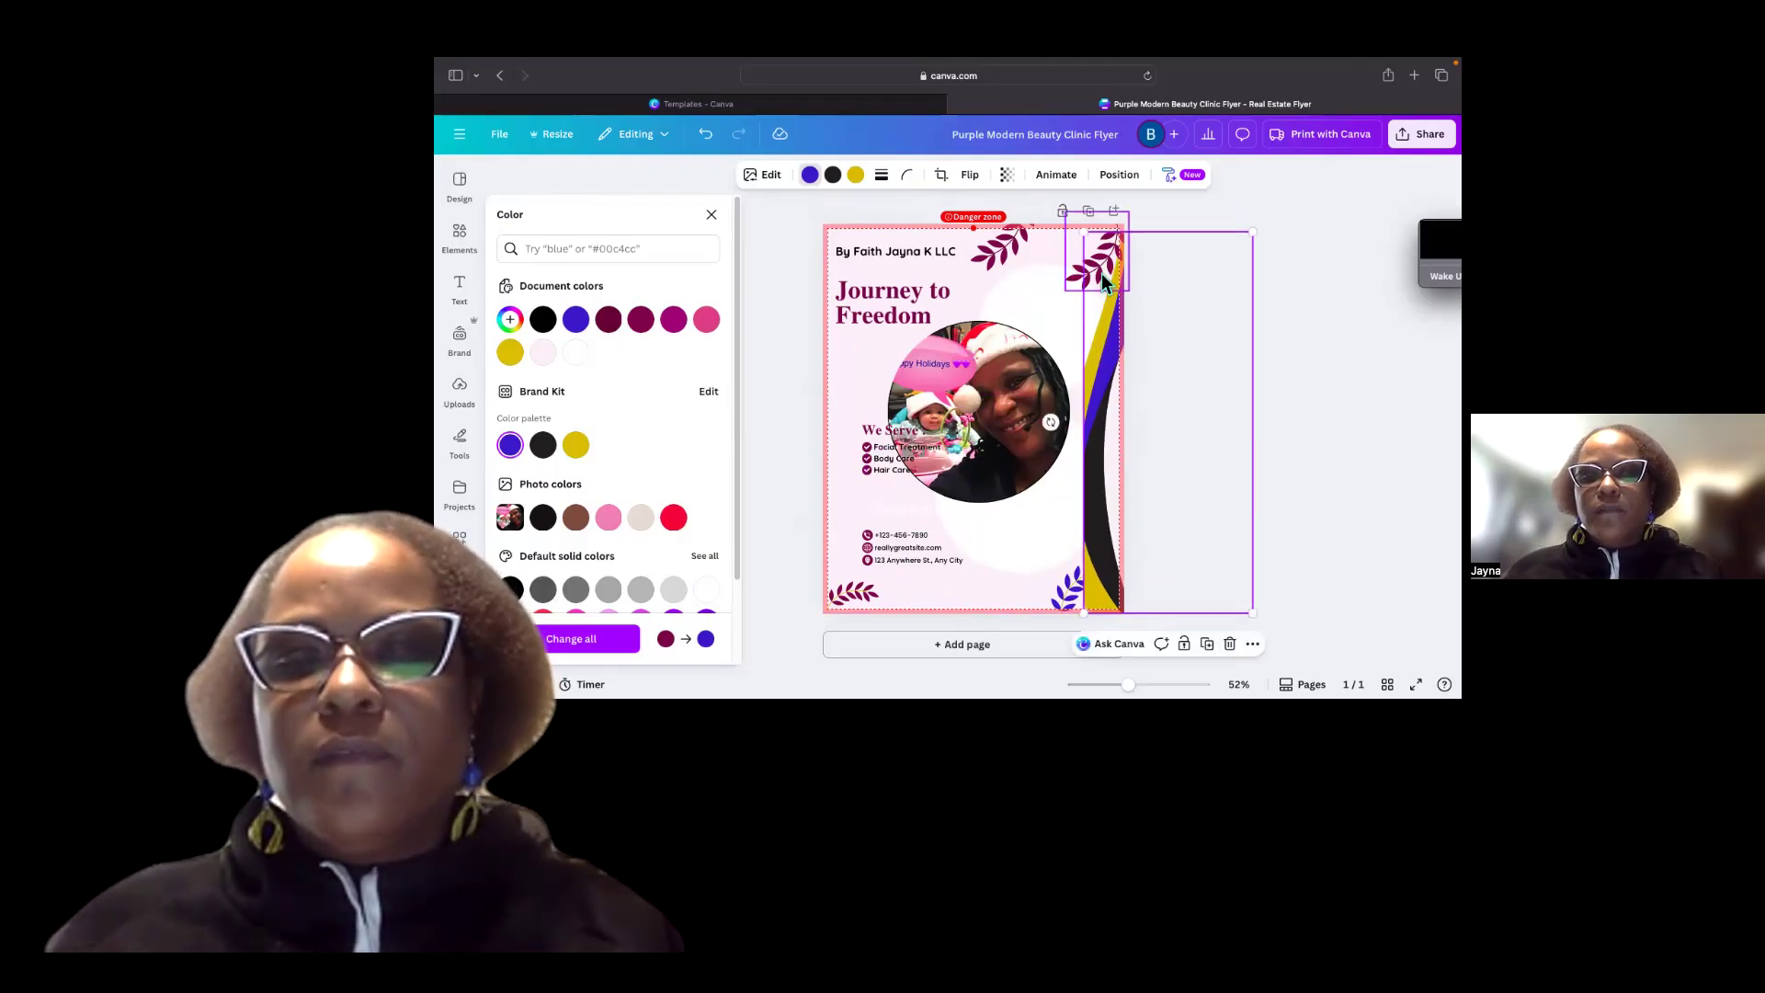
{"action": "right_click", "coordinate": [1092, 342]}
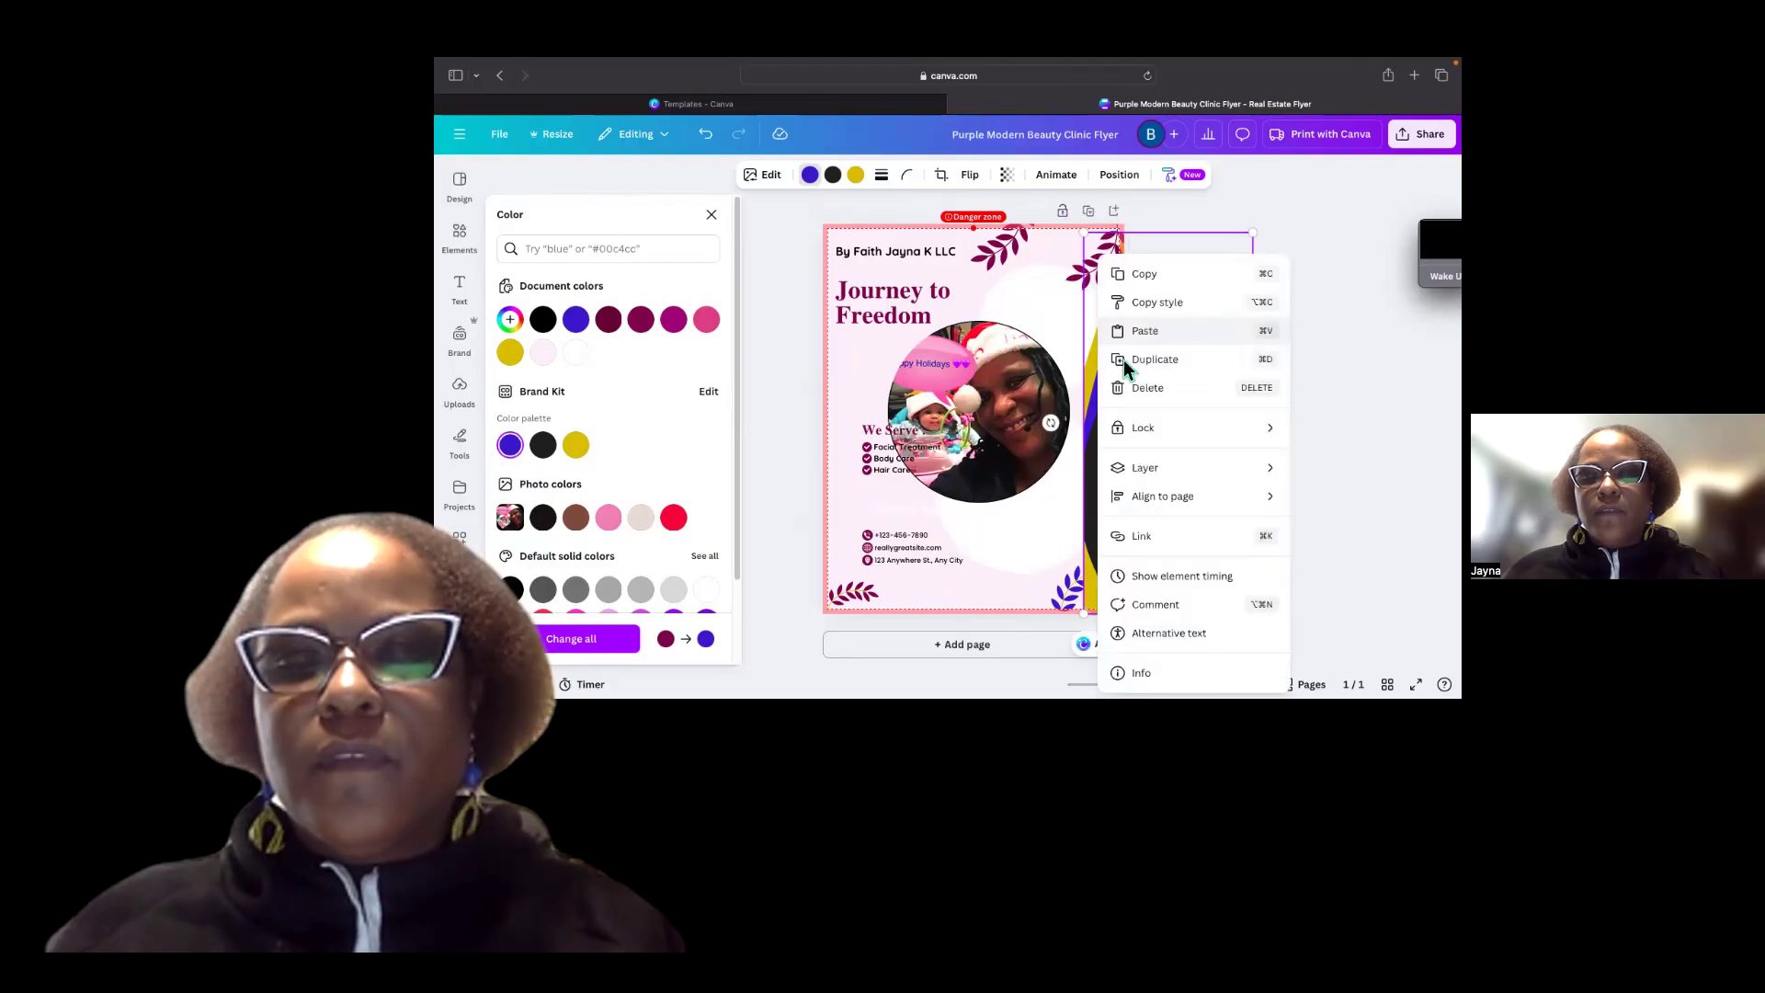
{"action": "left_click", "coordinate": [1114, 372]}
{"action": "right_click", "coordinate": [1121, 377]}
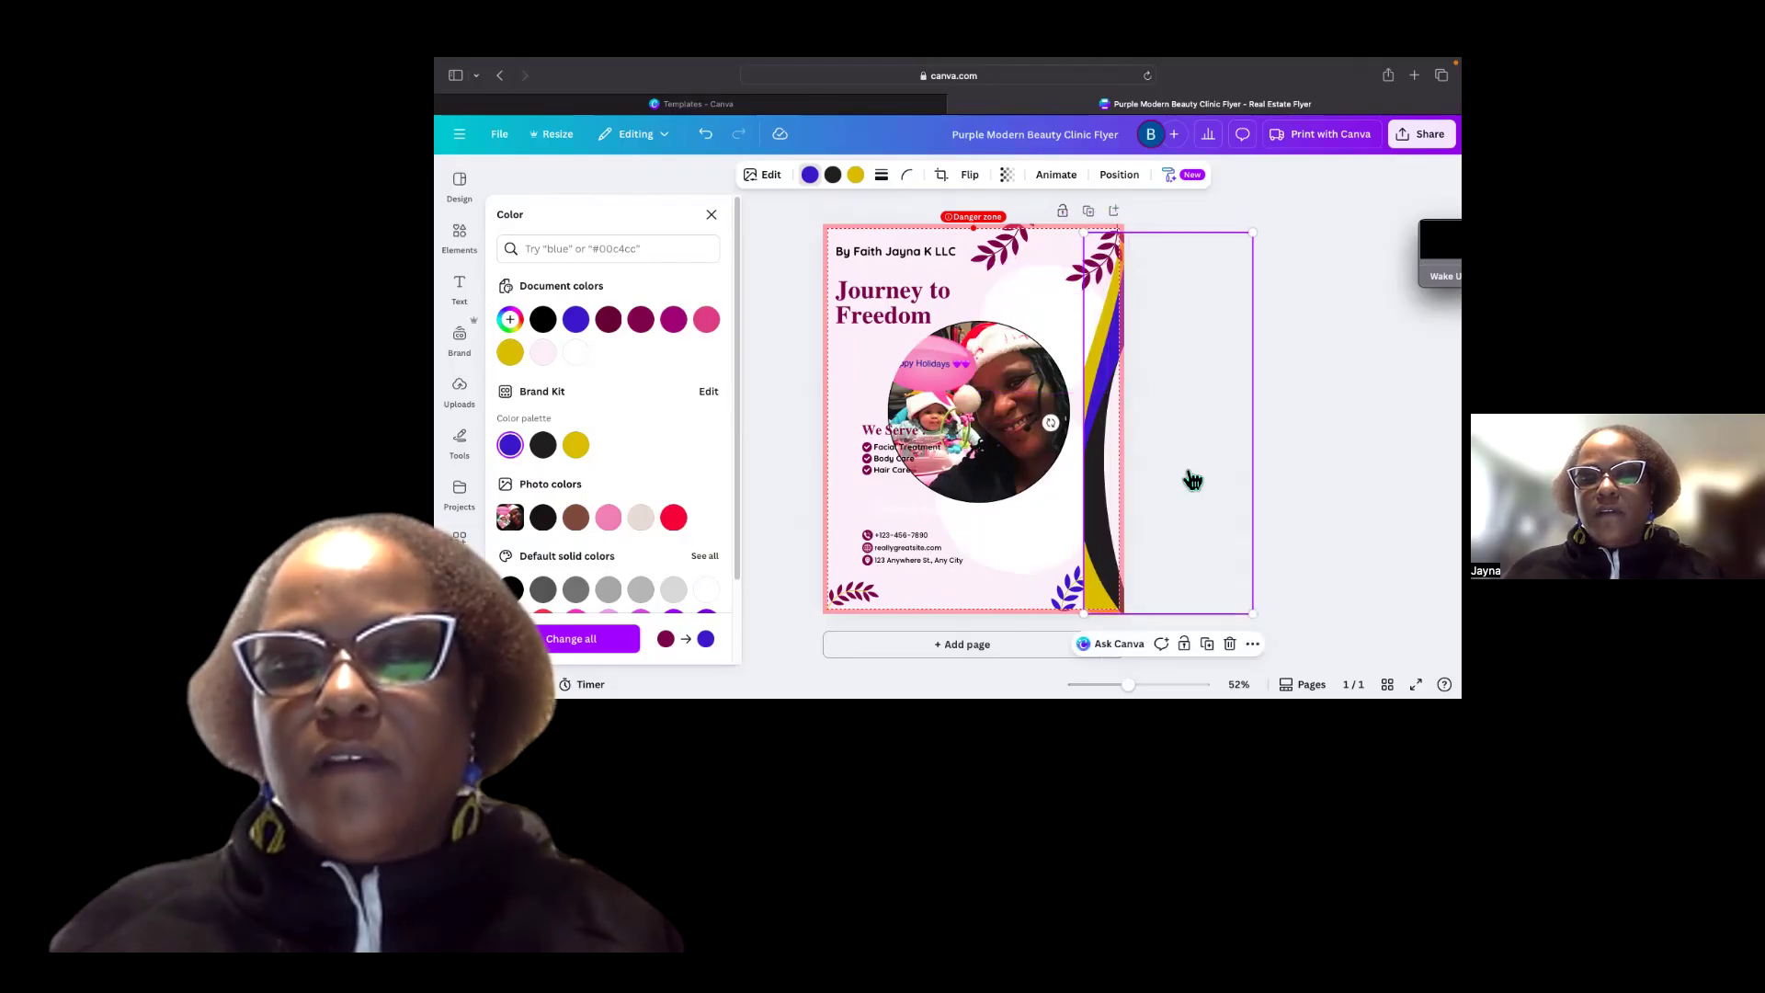
{"action": "left_click", "coordinate": [1029, 531]}
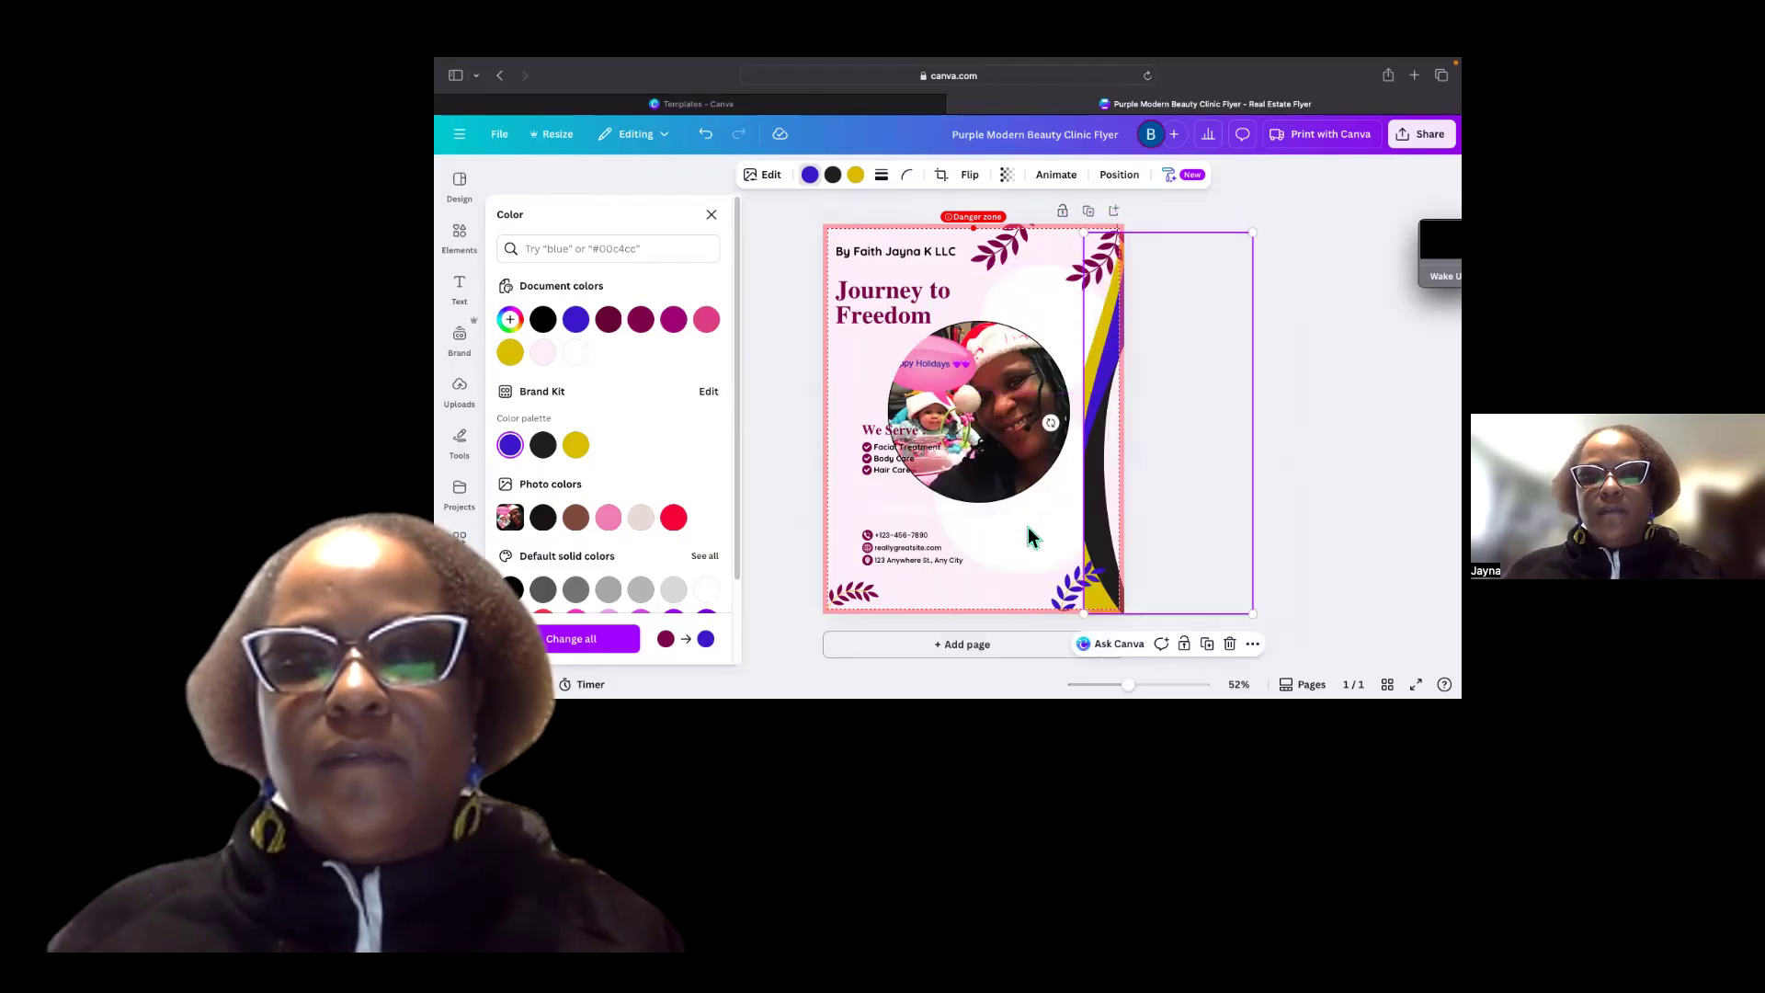
Move the circular photo up and to the right, bring it to the front, and close the color panel.
{"action": "left_click", "coordinate": [1073, 430]}
{"action": "left_click_drag", "start_coordinate": [981, 446], "coordinate": [1009, 416]}
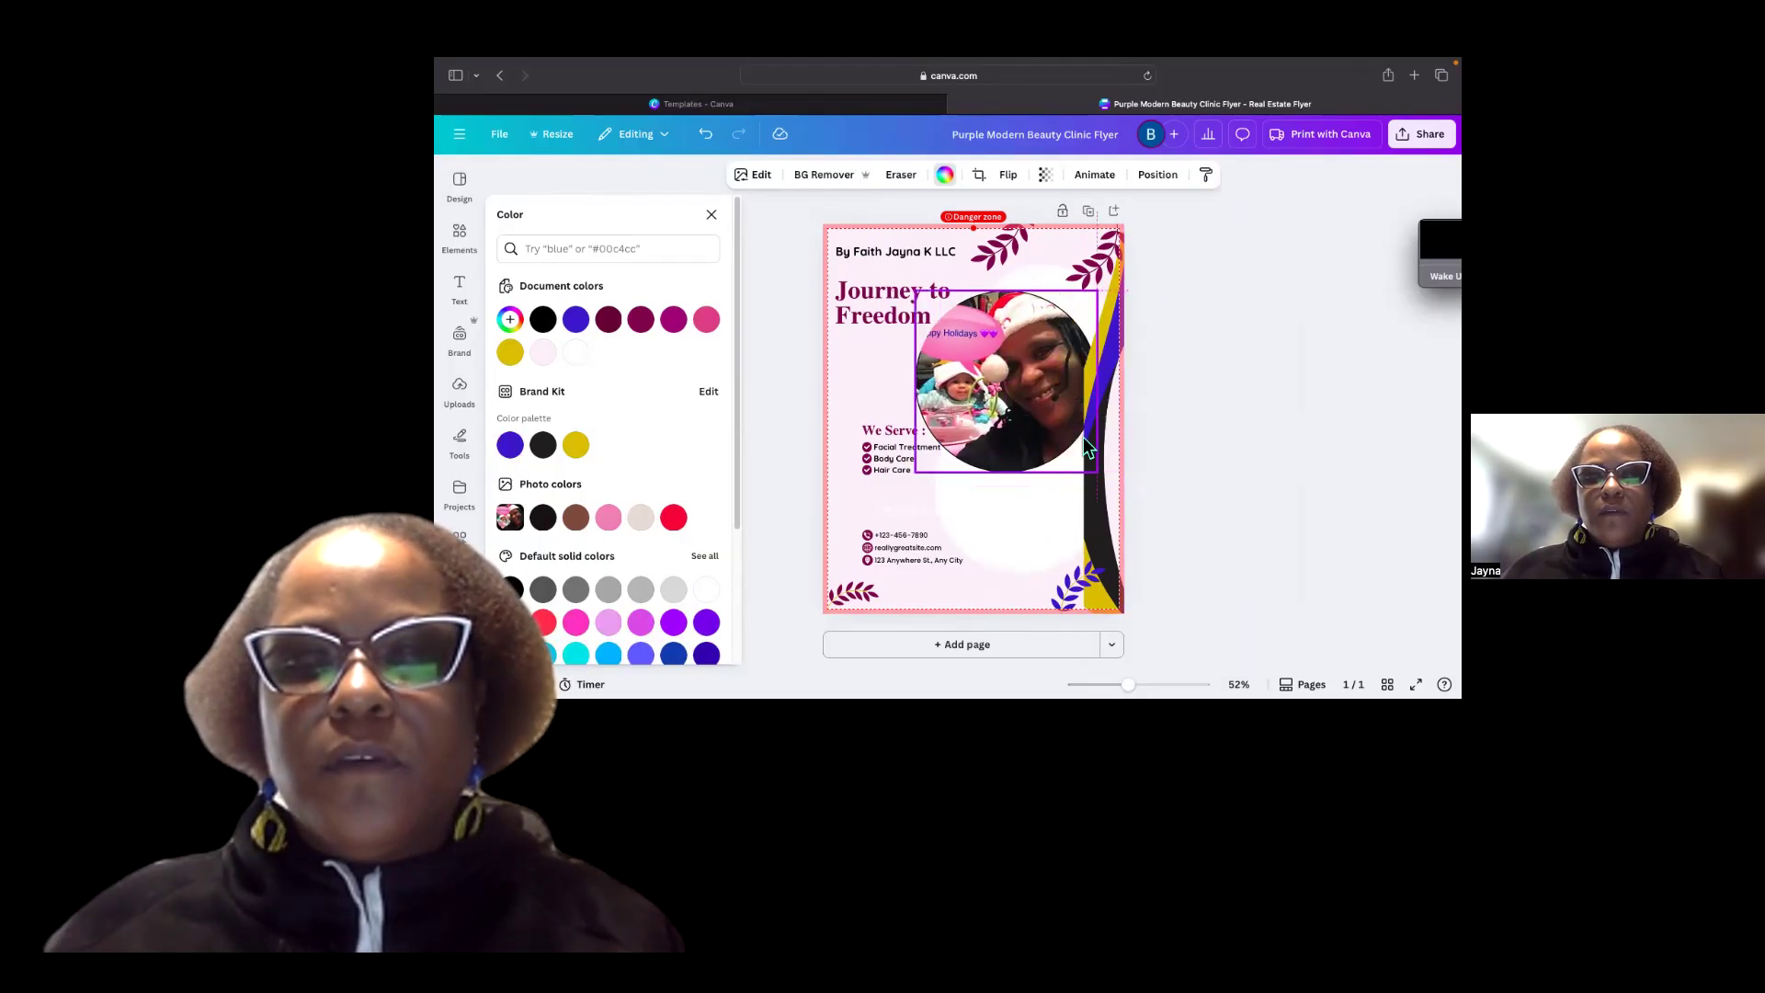
{"action": "right_click", "coordinate": [1090, 403]}
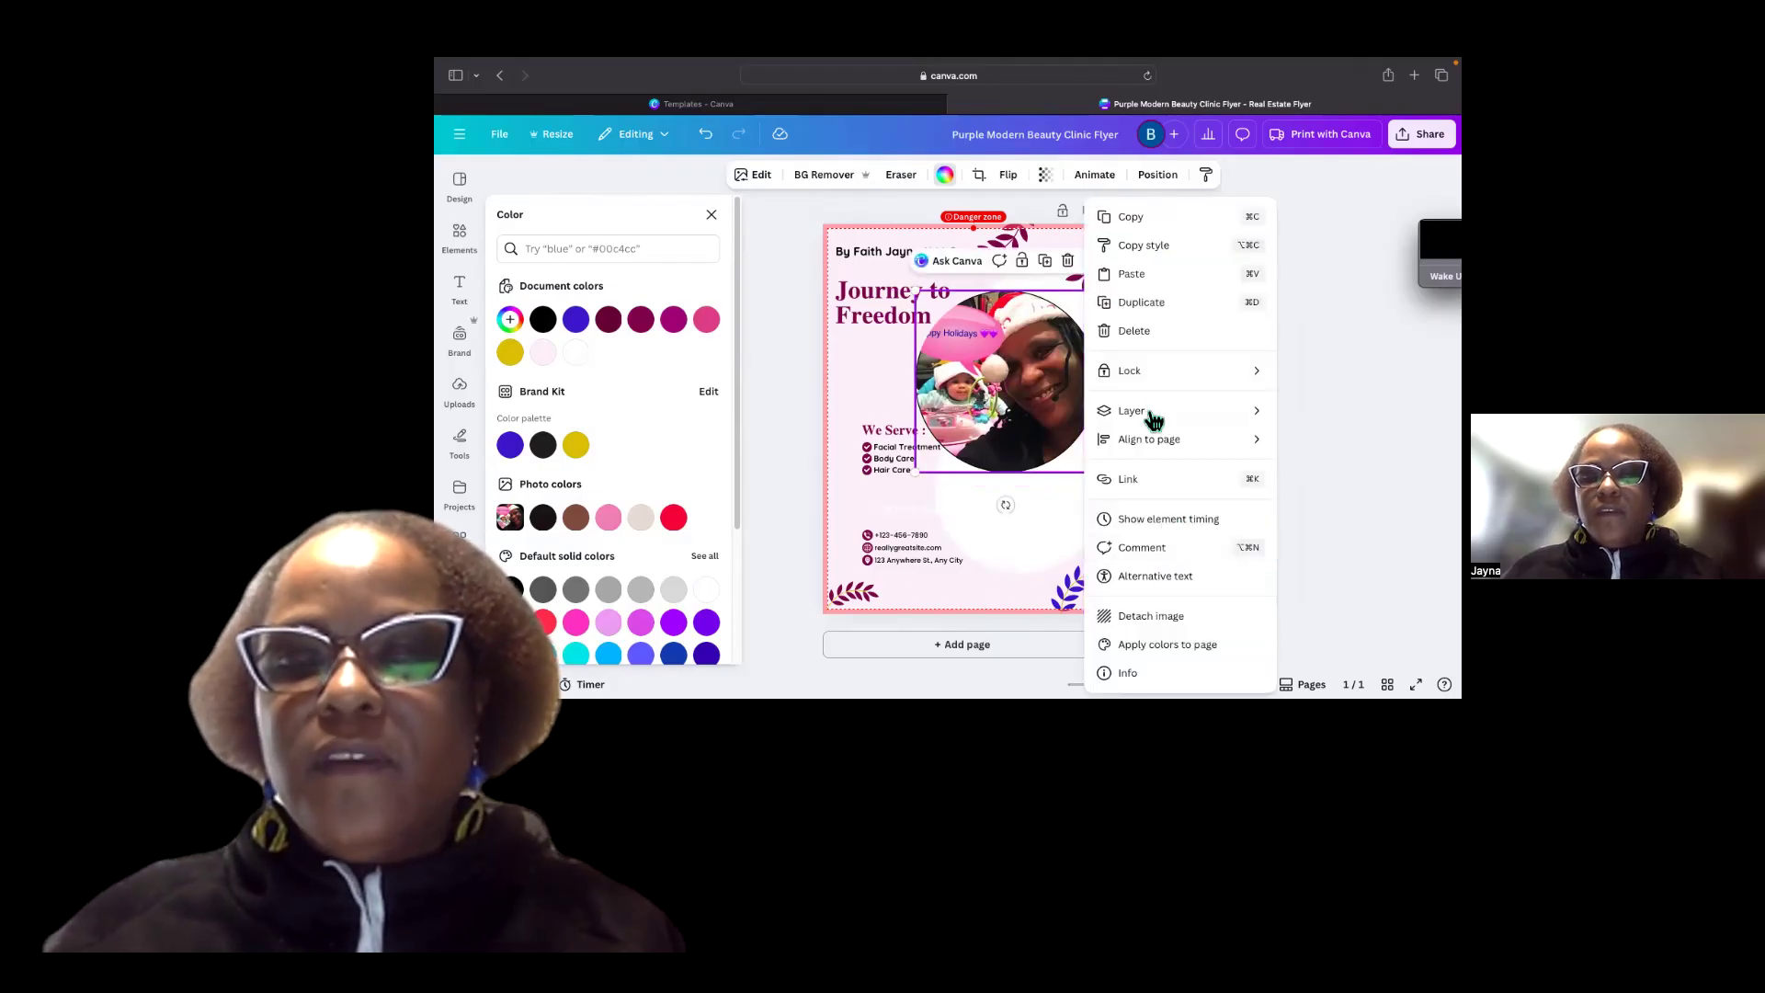
{"action": "mouse_move", "coordinate": [1135, 410]}
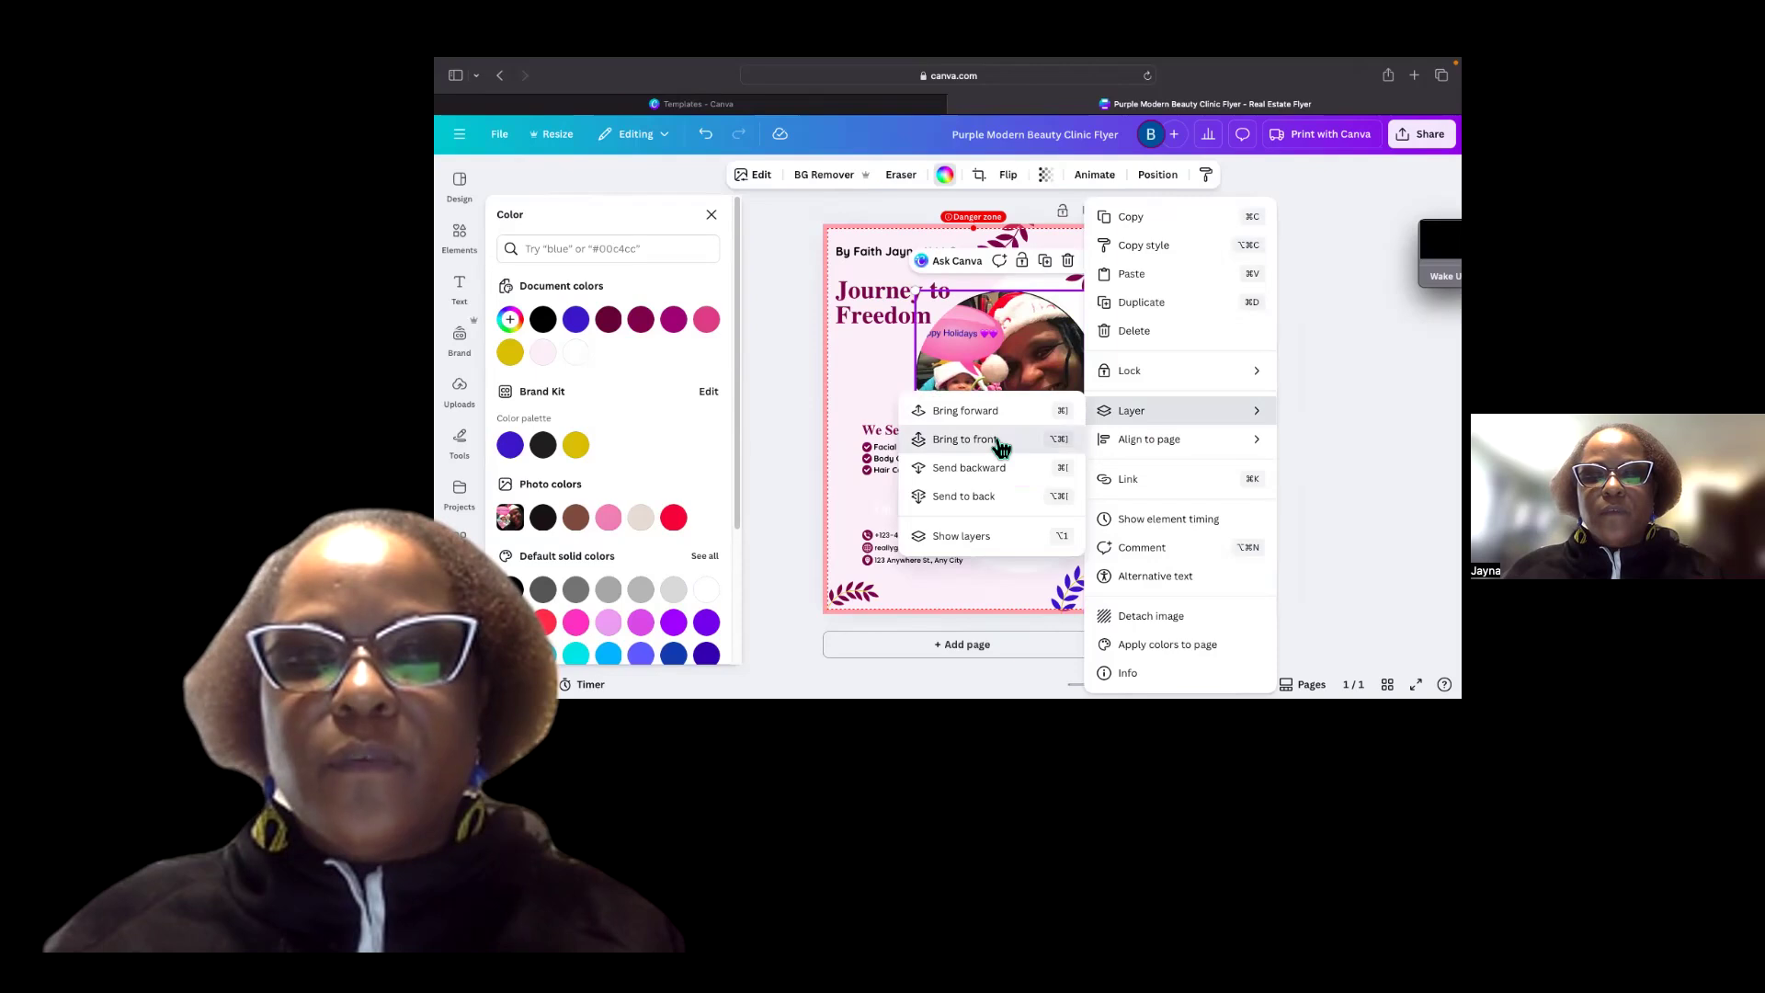
{"action": "left_click", "coordinate": [1000, 441]}
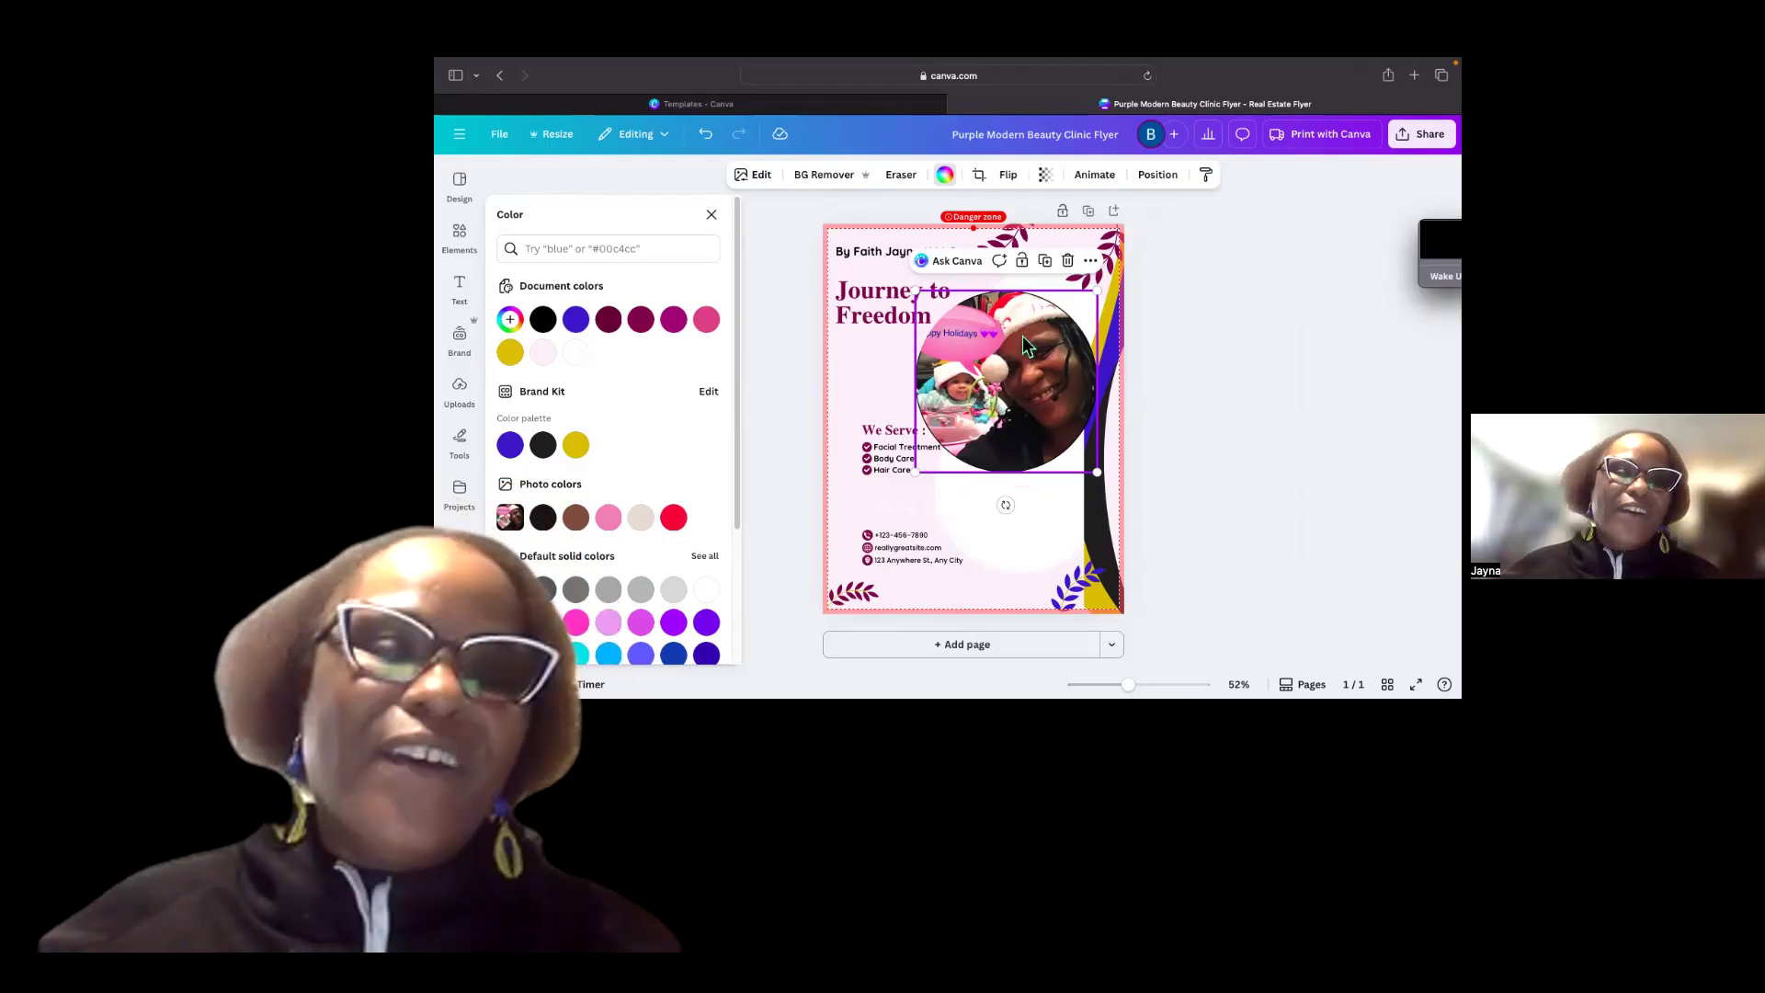
{"action": "left_click", "coordinate": [711, 215]}
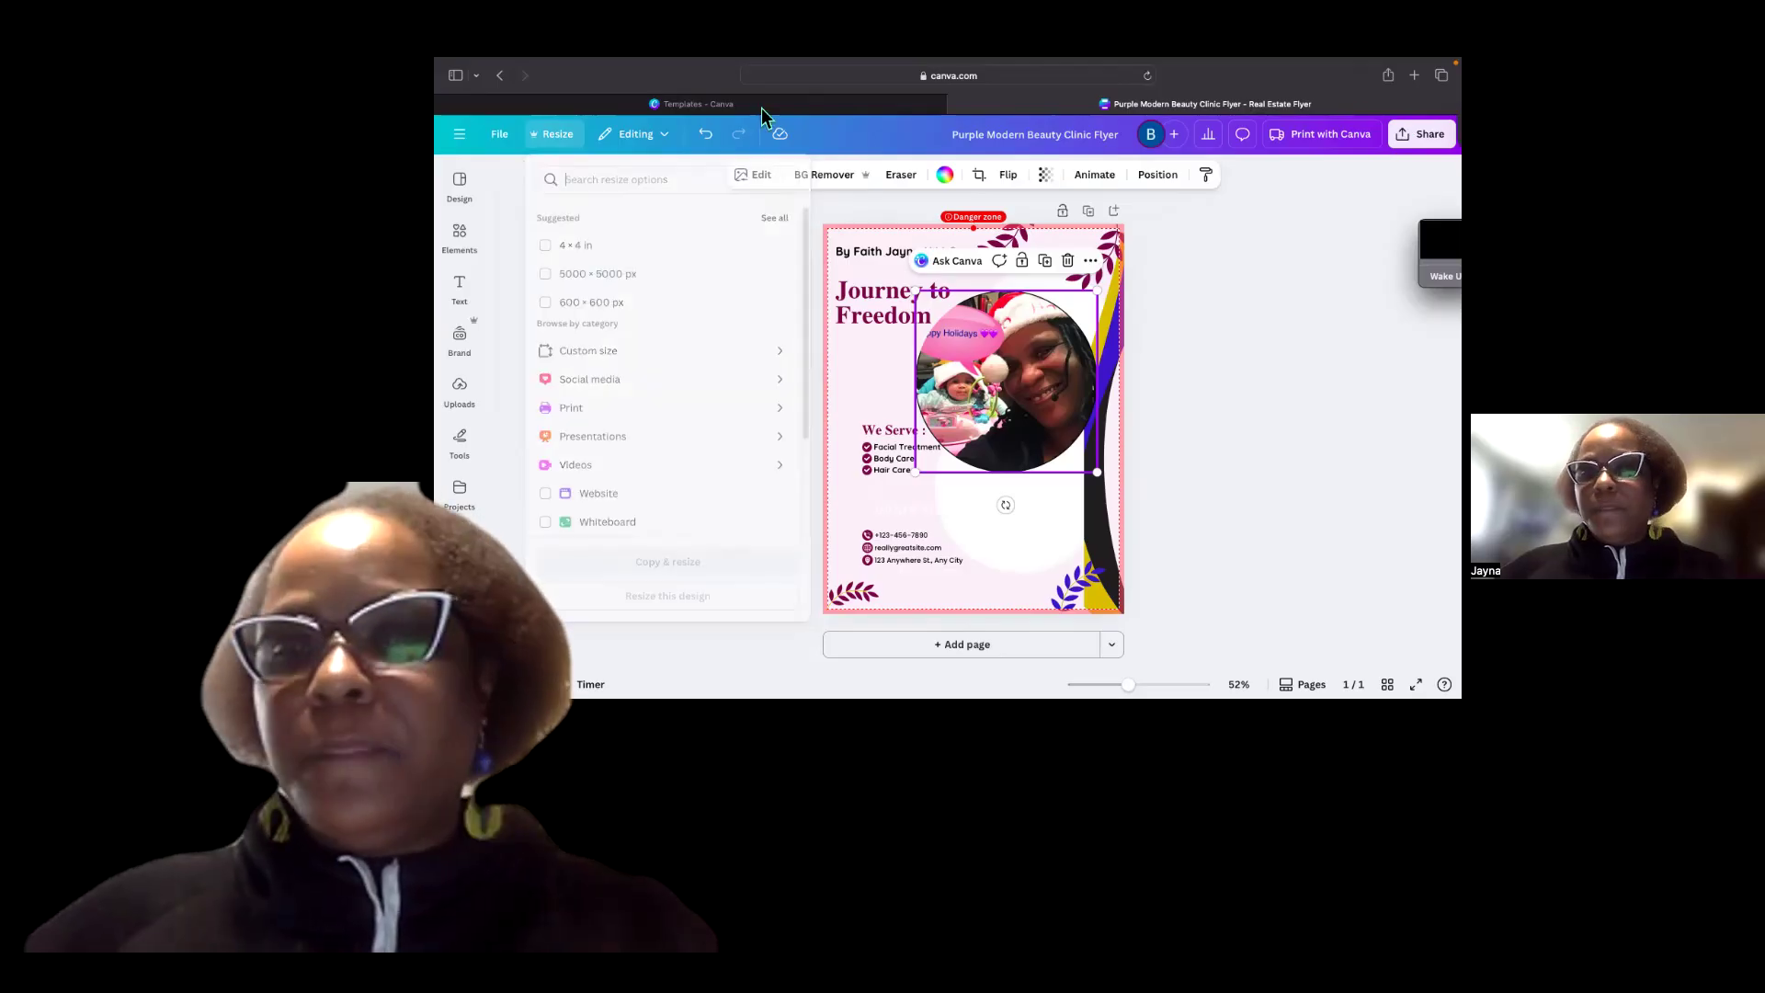
Open the download settings and set the PNG export size to 1.75.
{"action": "left_click", "coordinate": [1421, 143]}
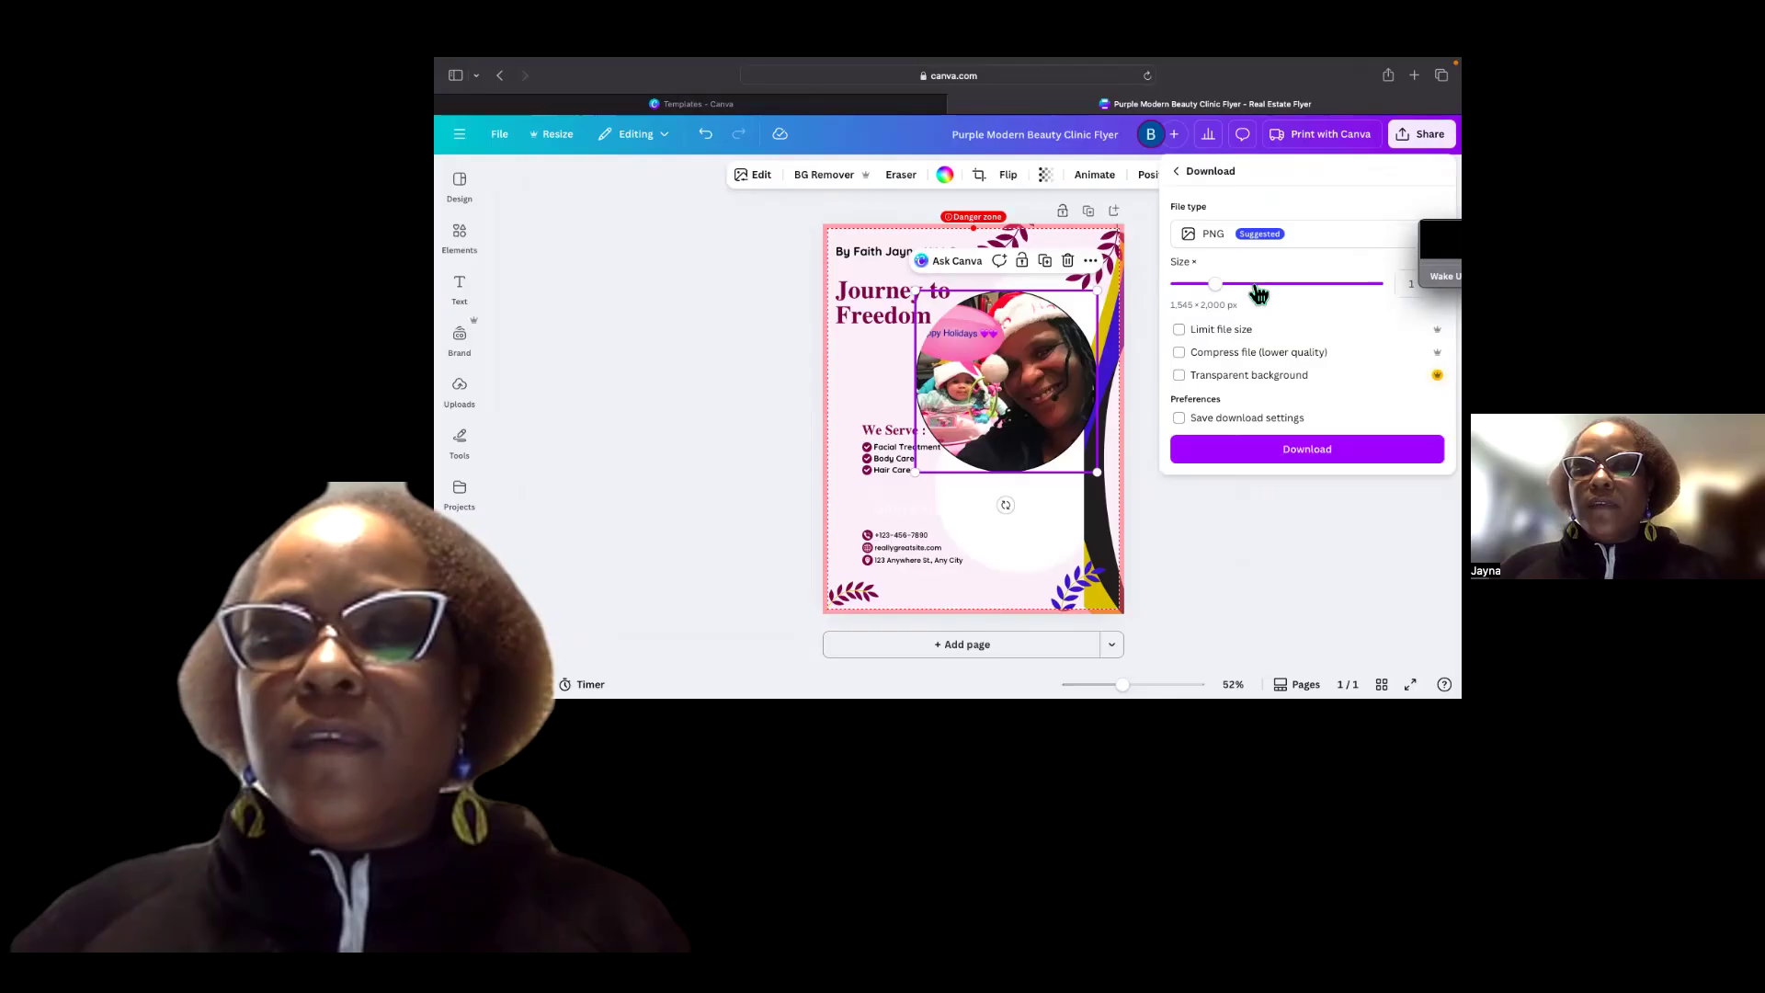
{"action": "left_click", "coordinate": [1314, 287]}
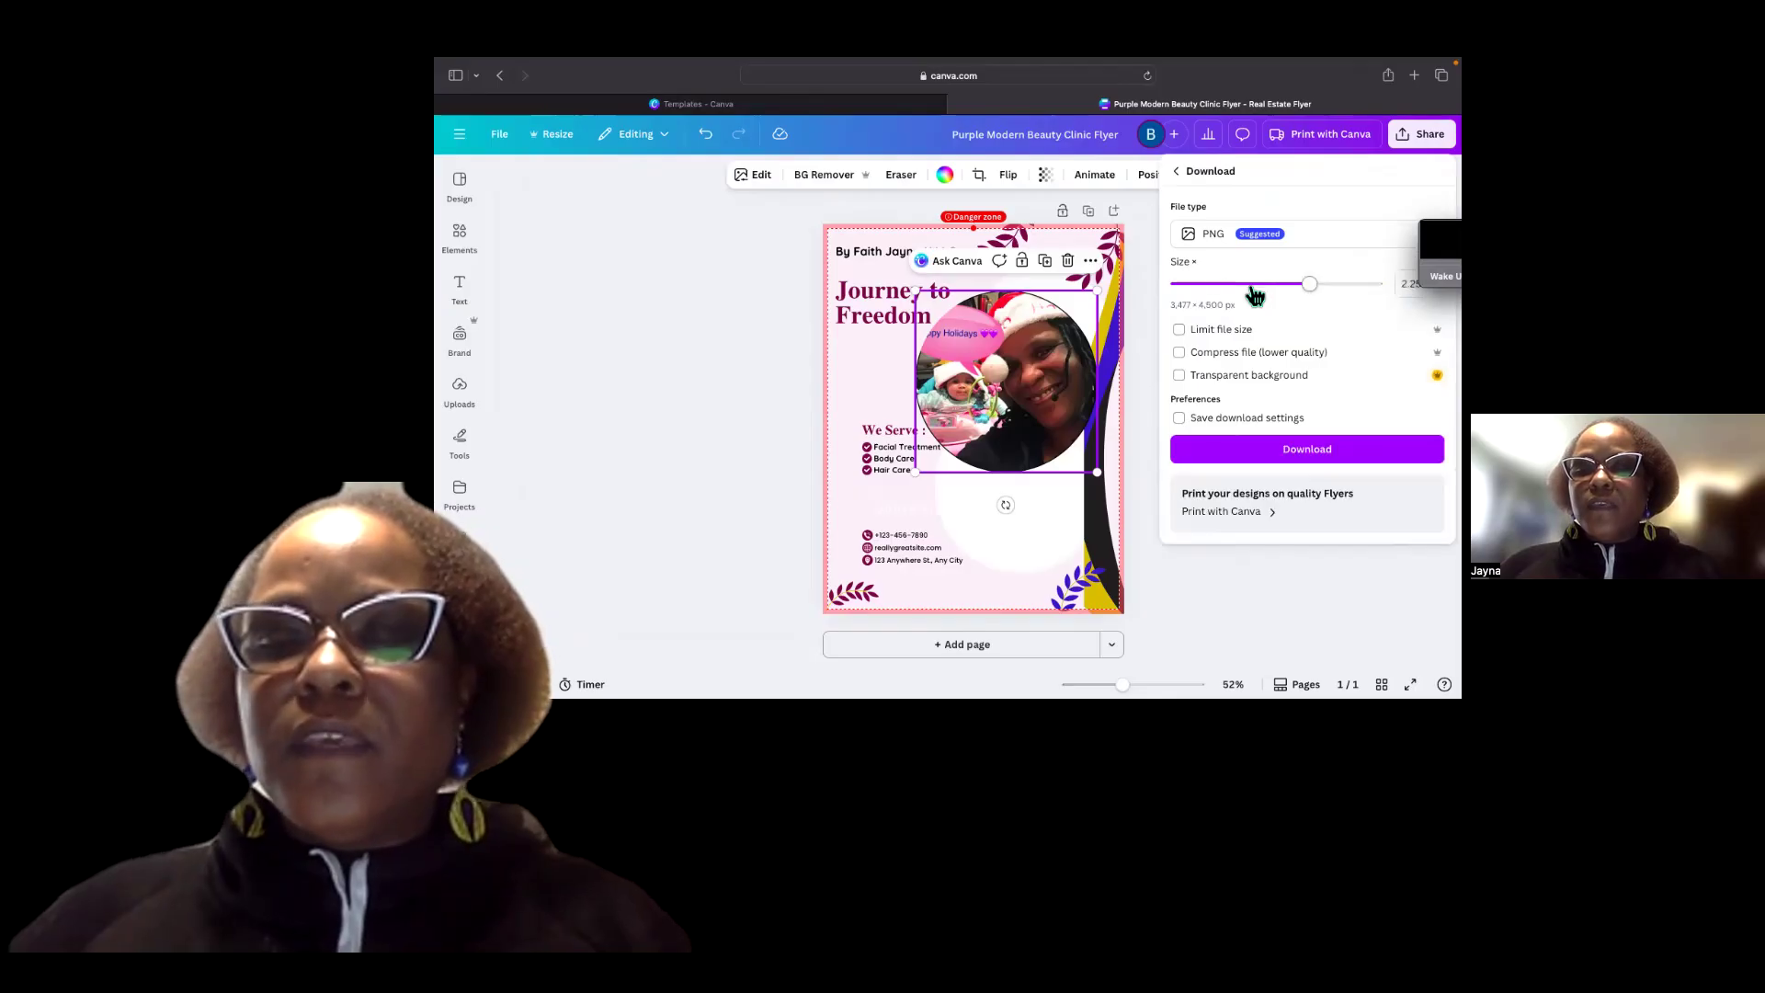
{"action": "left_click", "coordinate": [1227, 286]}
{"action": "left_click", "coordinate": [1271, 285]}
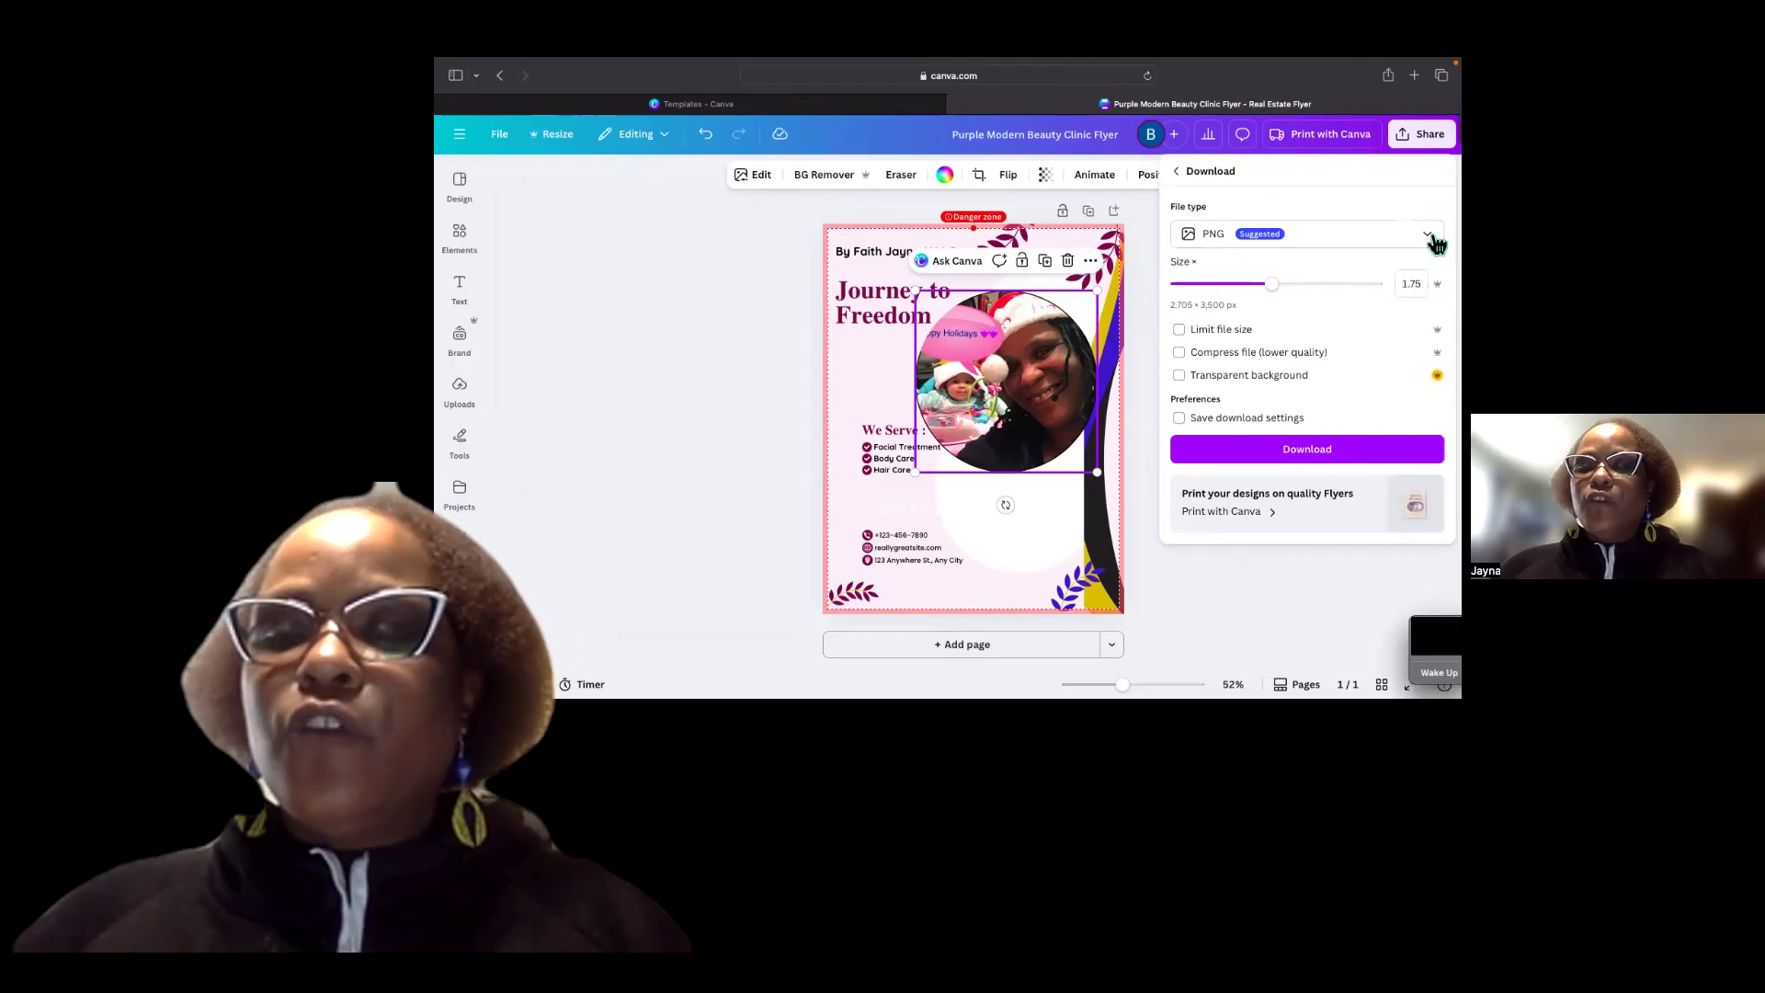
{"action": "left_click", "coordinate": [1429, 235]}
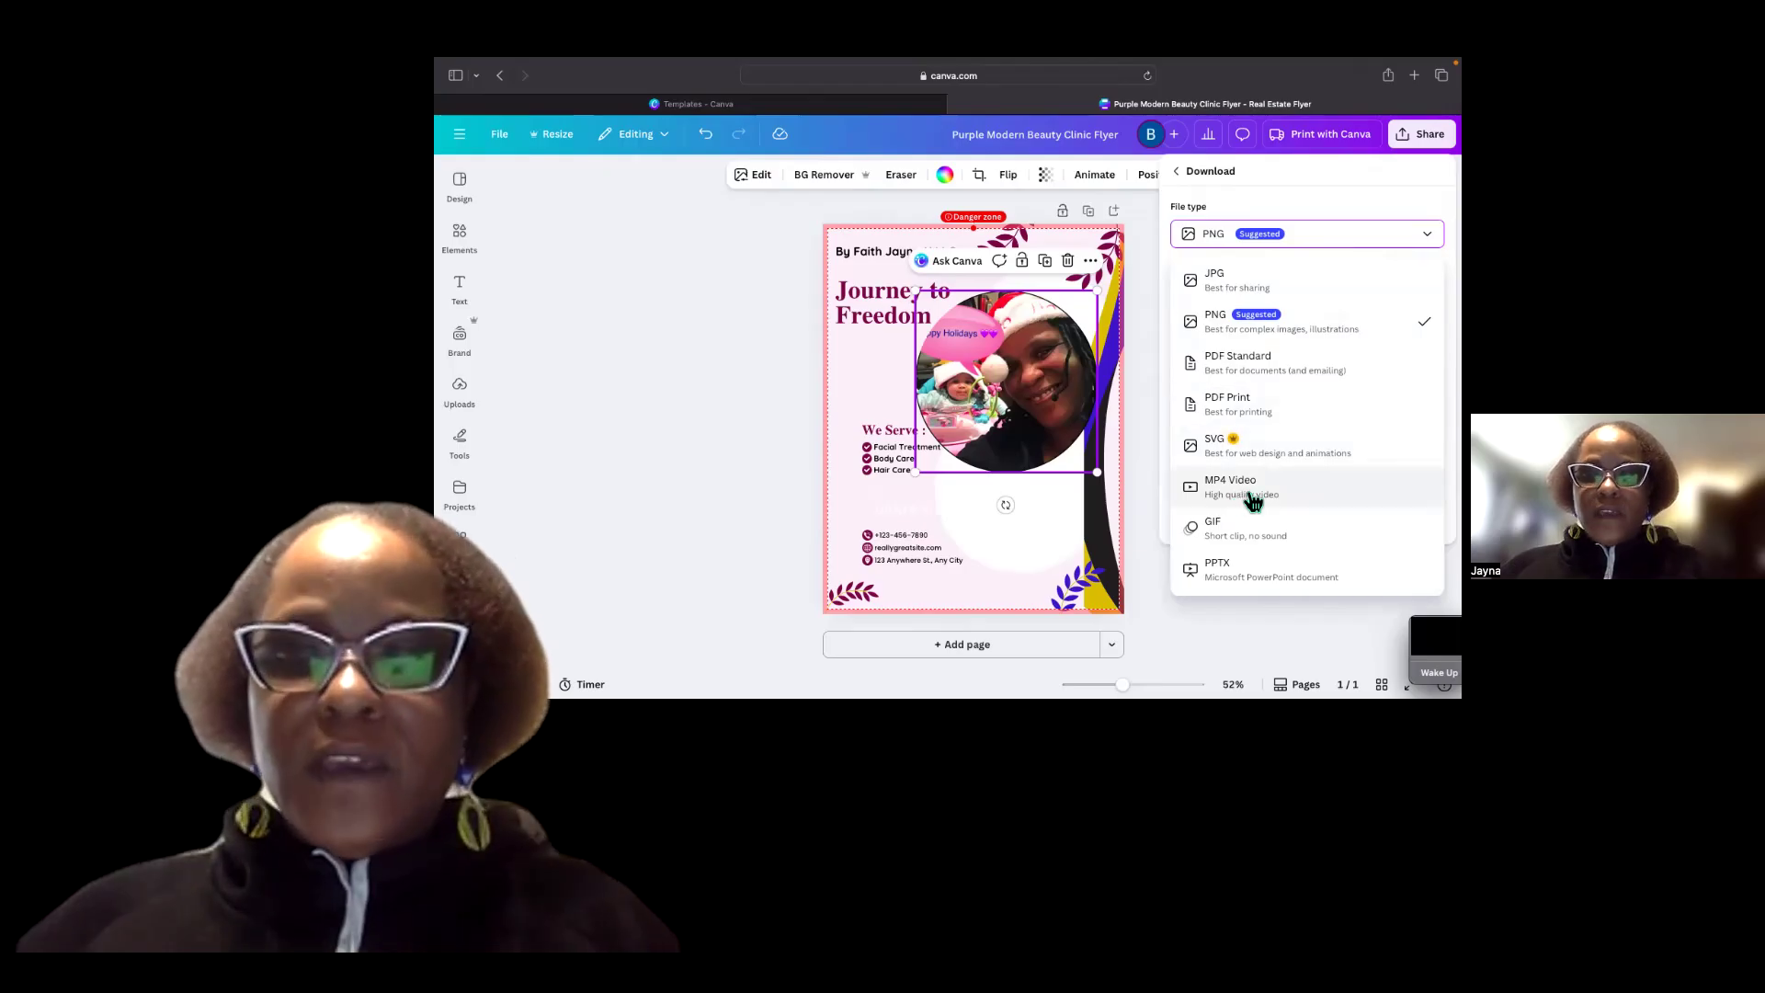
{"action": "left_click", "coordinate": [1316, 221]}
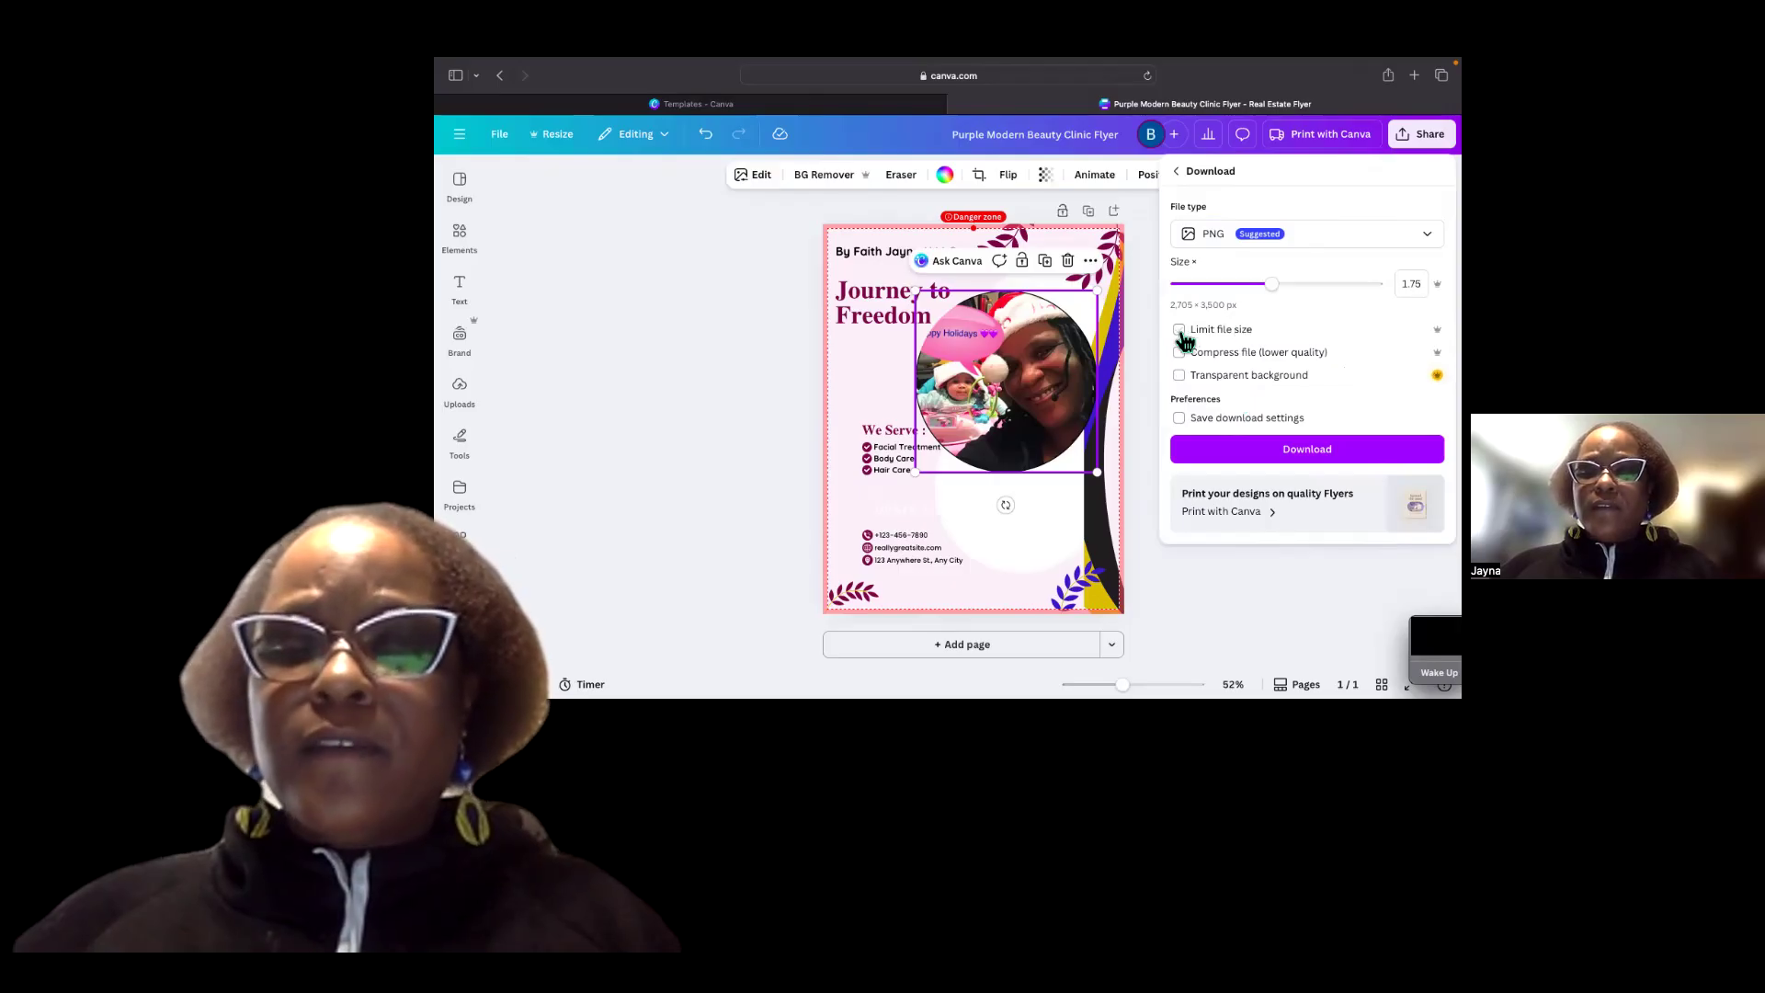